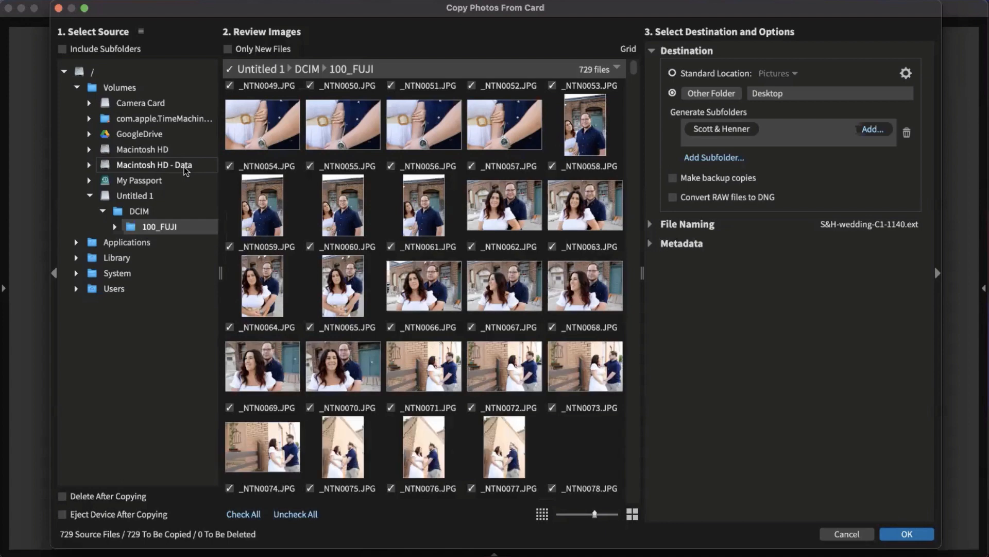
# Step: Cancel the card import, restore the side panels, and fit Webinar-Title.jpg in the view
pyautogui.click(853, 535)
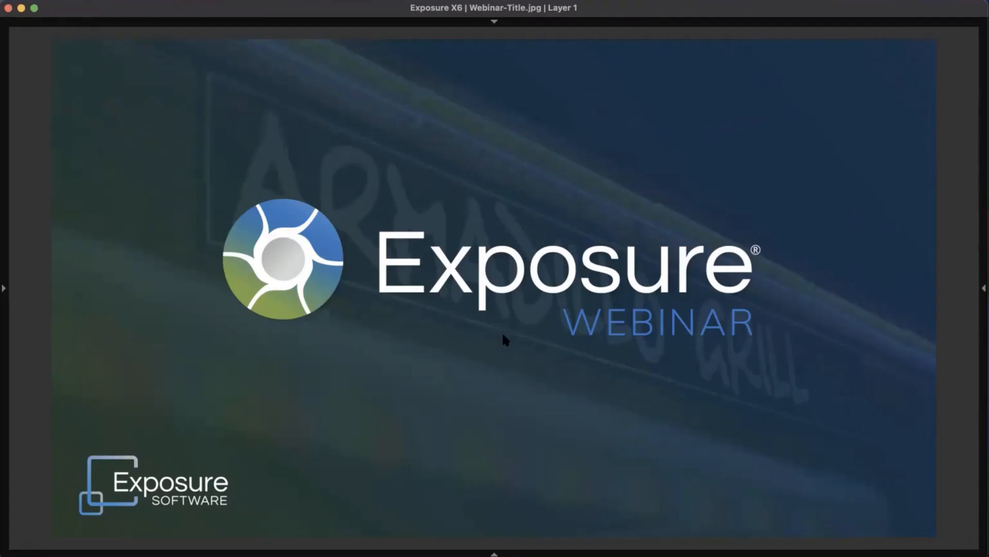
pyautogui.press('Tab')
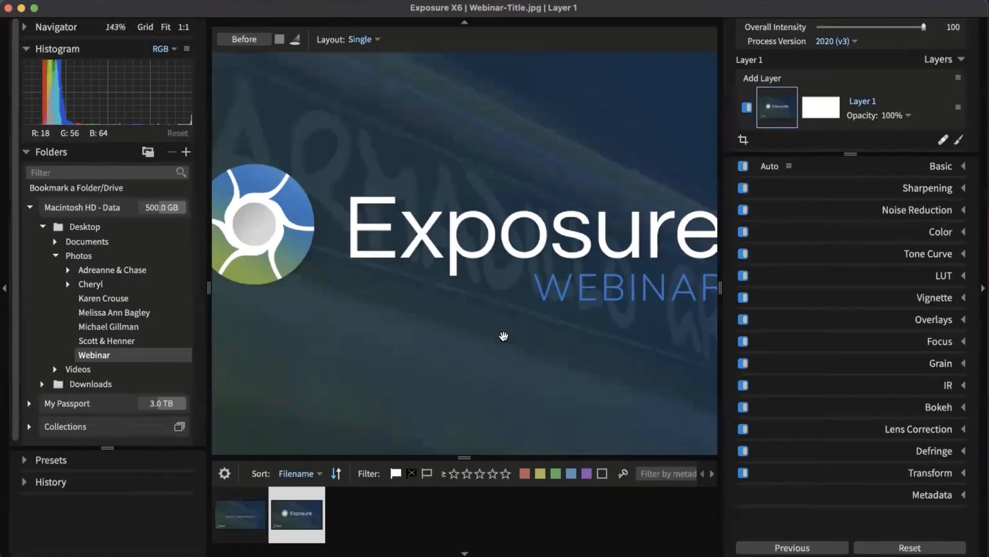
pyautogui.click(503, 336)
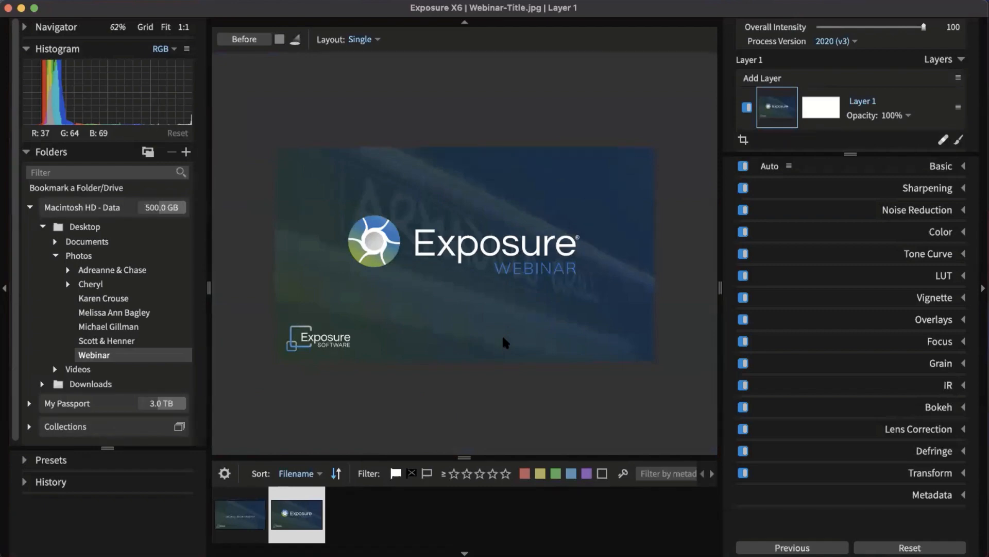
pyautogui.press('super+comma')
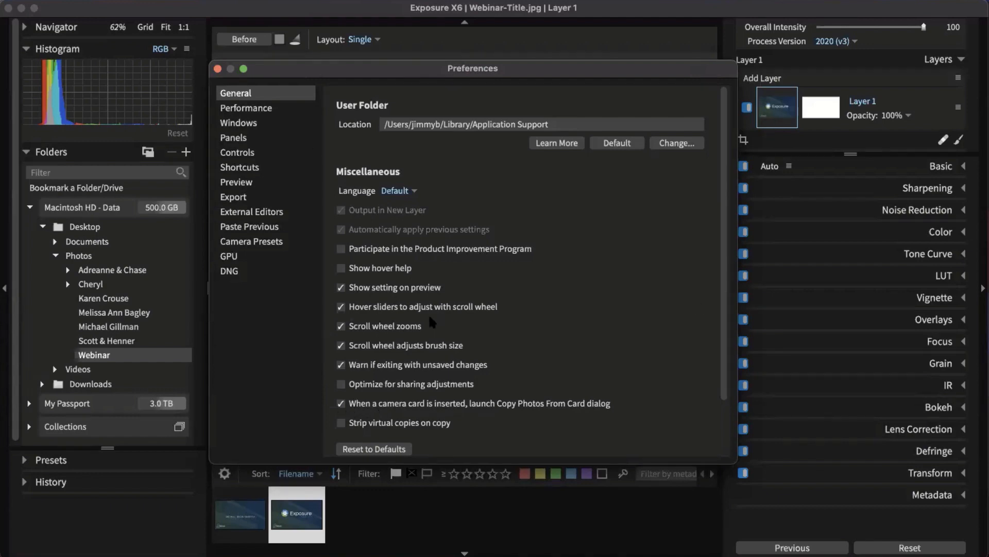
pyautogui.click(218, 69)
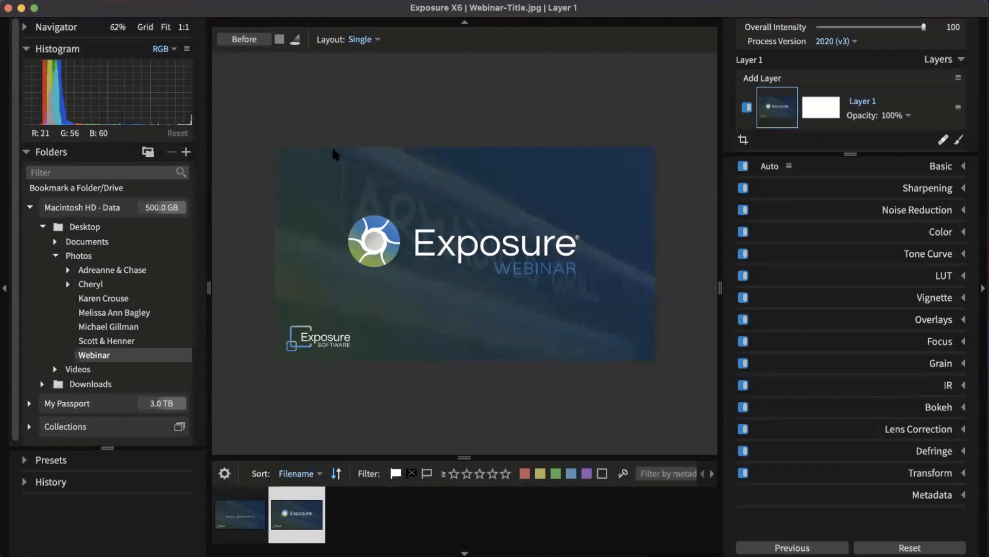
# Step: Start Copy Photos From Card with Camera Card as the source, listing its 31 RAW files
pyautogui.click(106, 1)
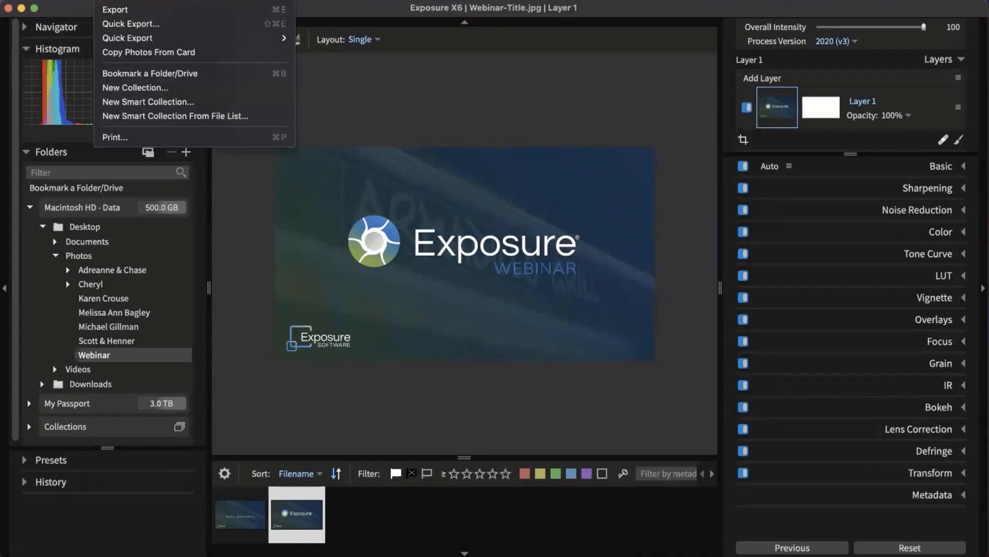
pyautogui.click(134, 52)
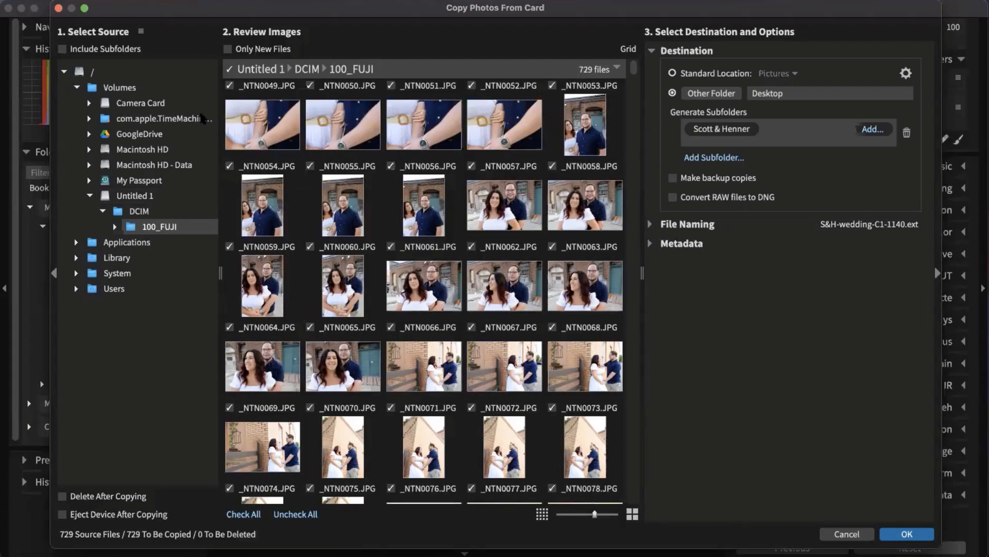
pyautogui.click(158, 108)
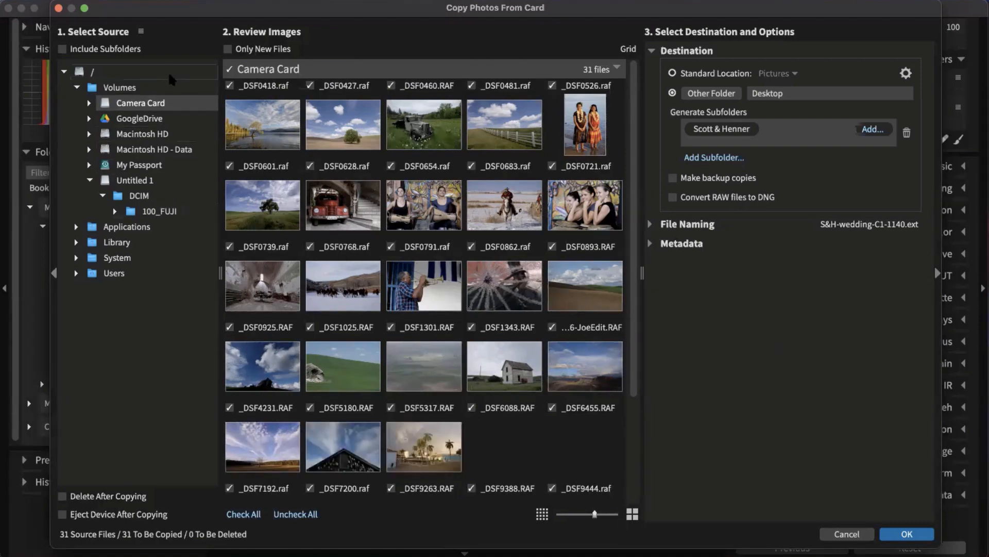
# Step: Select _DSF0418 and open the Custom Text editor for the generated subfolder name
pyautogui.click(286, 128)
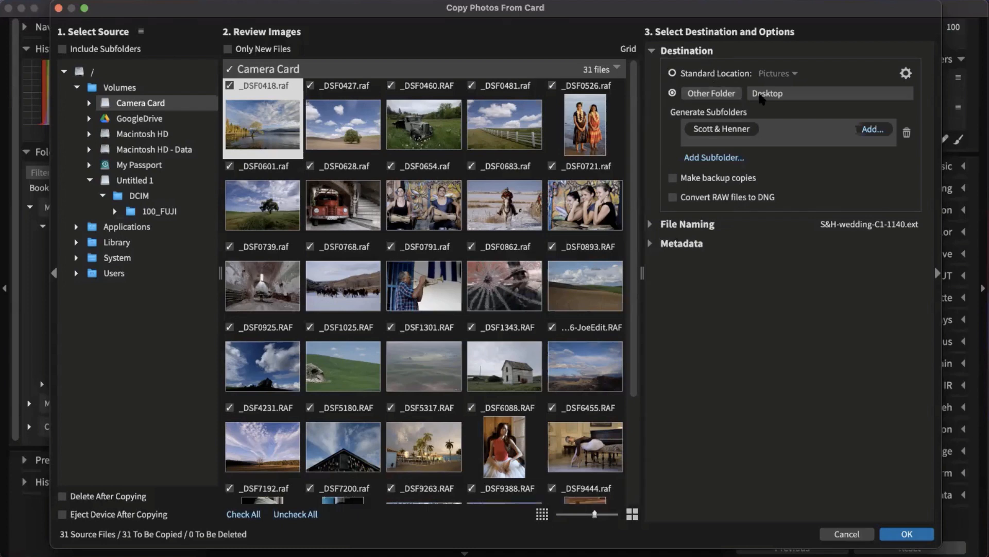
pyautogui.click(749, 132)
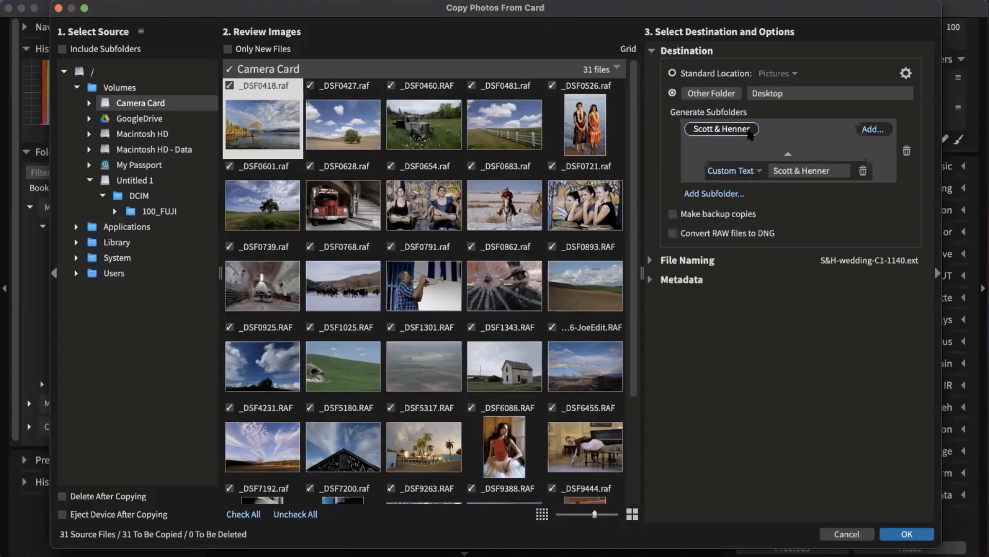
# Step: Set the import destination folder to Desktop/Photos
pyautogui.click(719, 96)
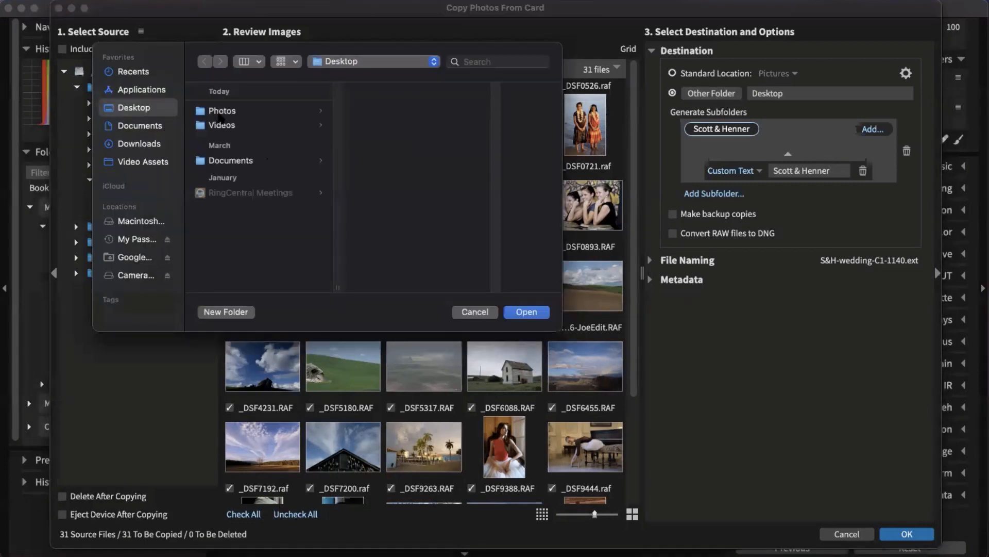
pyautogui.click(225, 112)
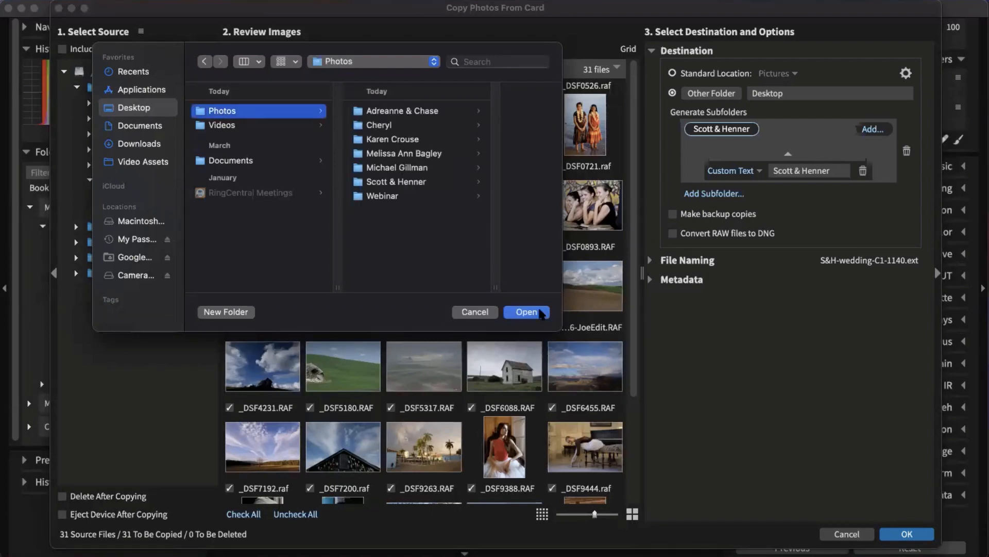
pyautogui.click(526, 312)
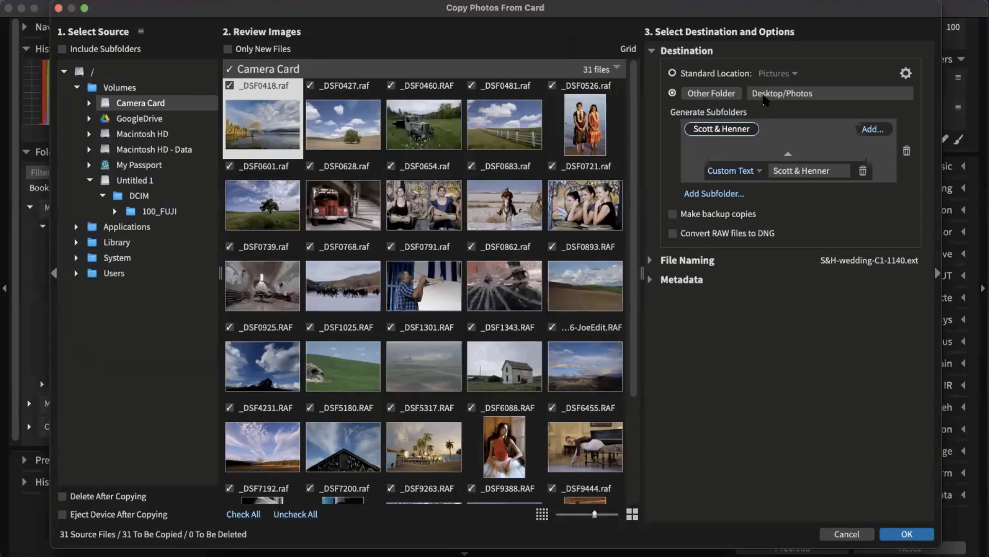
# Step: Replace the subfolder's custom text with the client's full name and expand File Naming options
pyautogui.moveTo(832, 172); pyautogui.dragTo(771, 172)
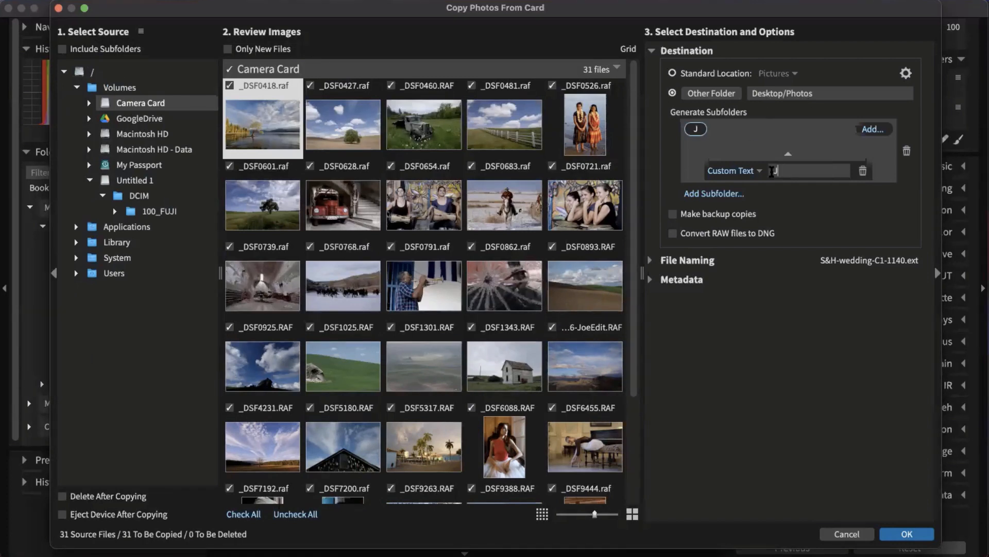
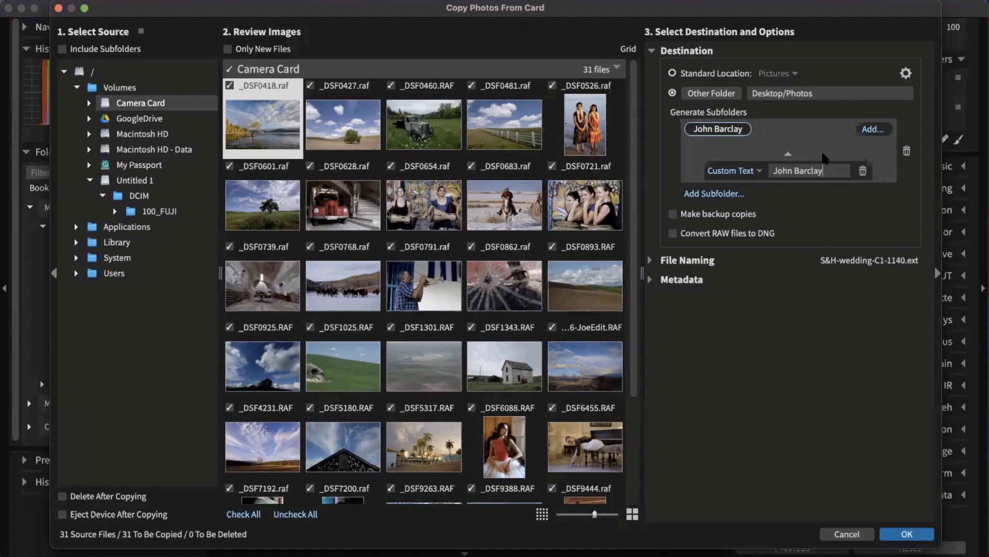
pyautogui.click(654, 261)
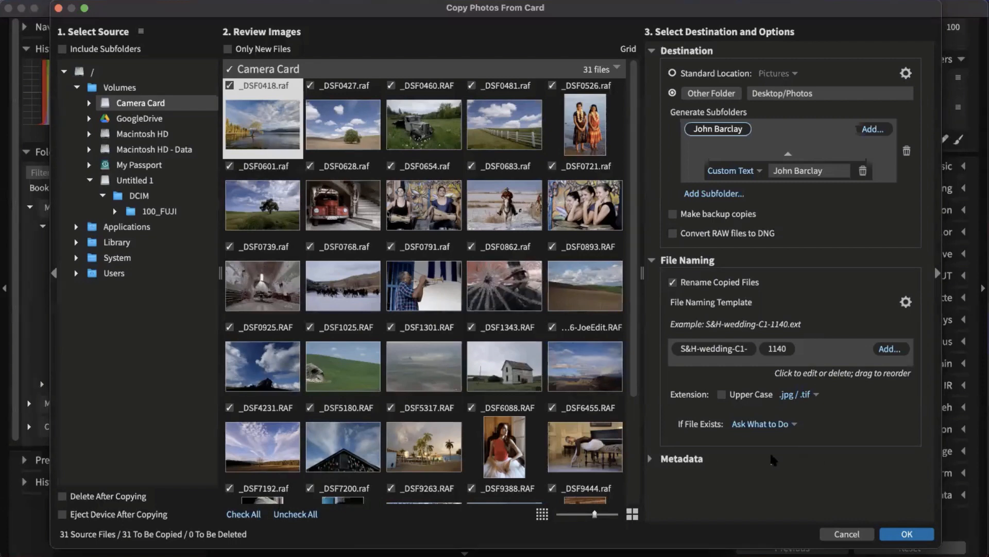
pyautogui.click(683, 457)
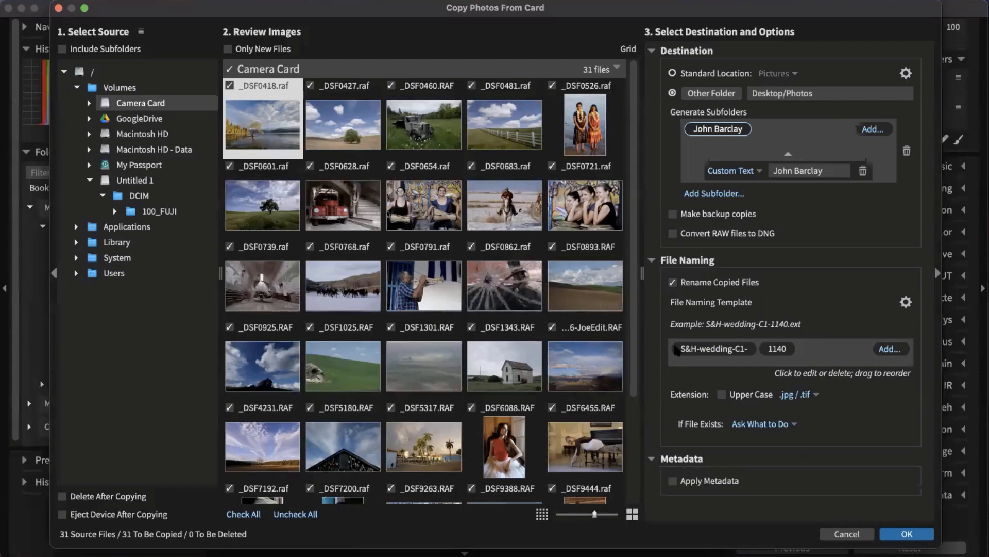
pyautogui.click(673, 480)
pyautogui.scroll(-5, 748, 412)
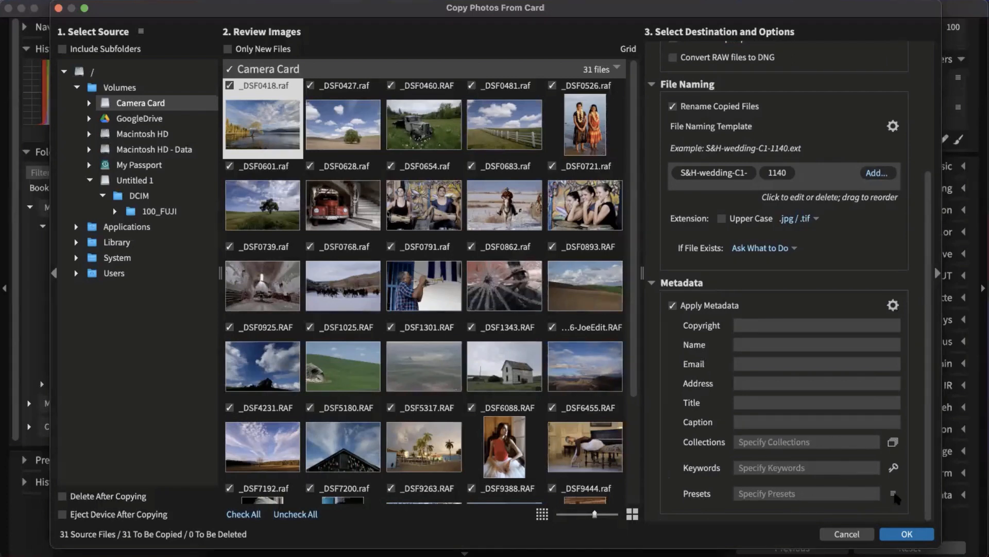
pyautogui.click(894, 493)
pyautogui.moveTo(886, 402)
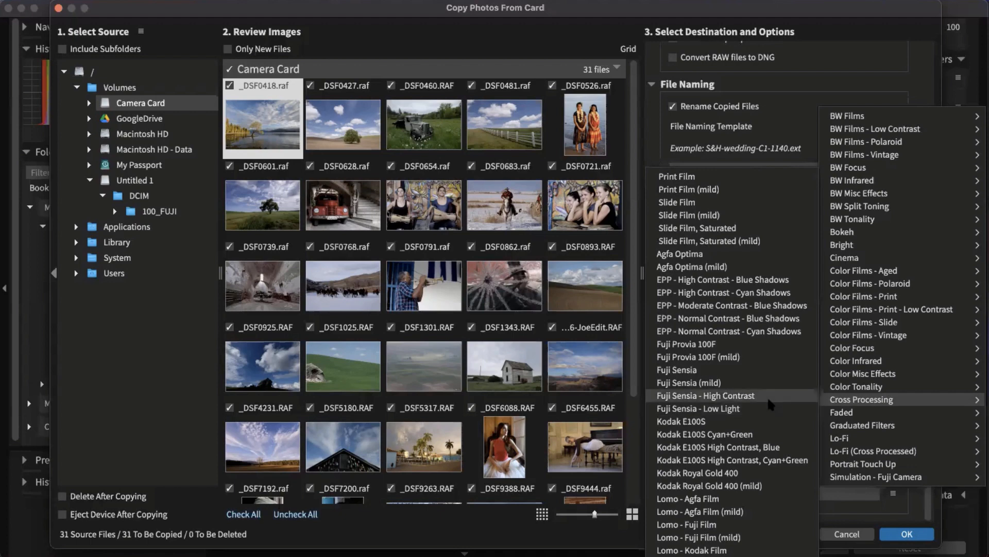
pyautogui.click(616, 394)
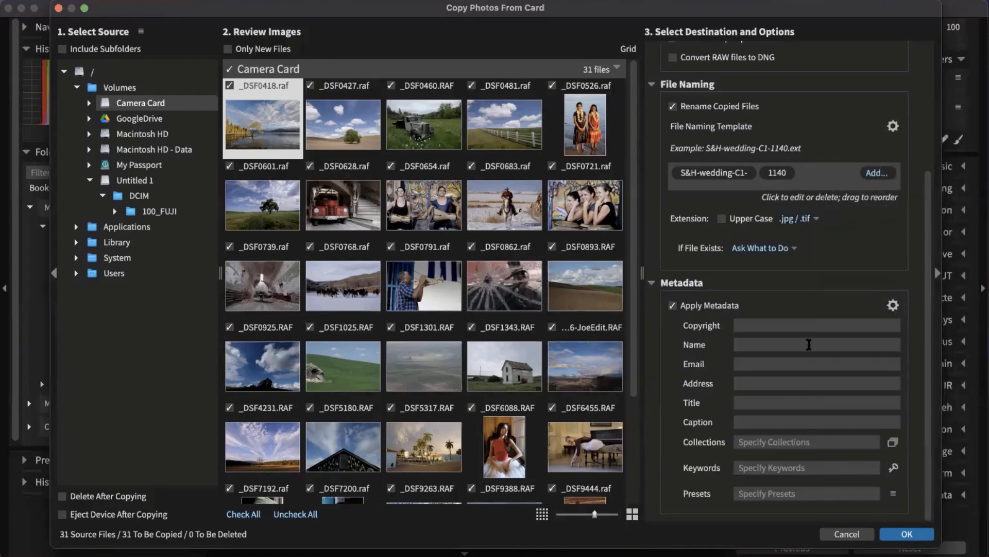
pyautogui.click(673, 305)
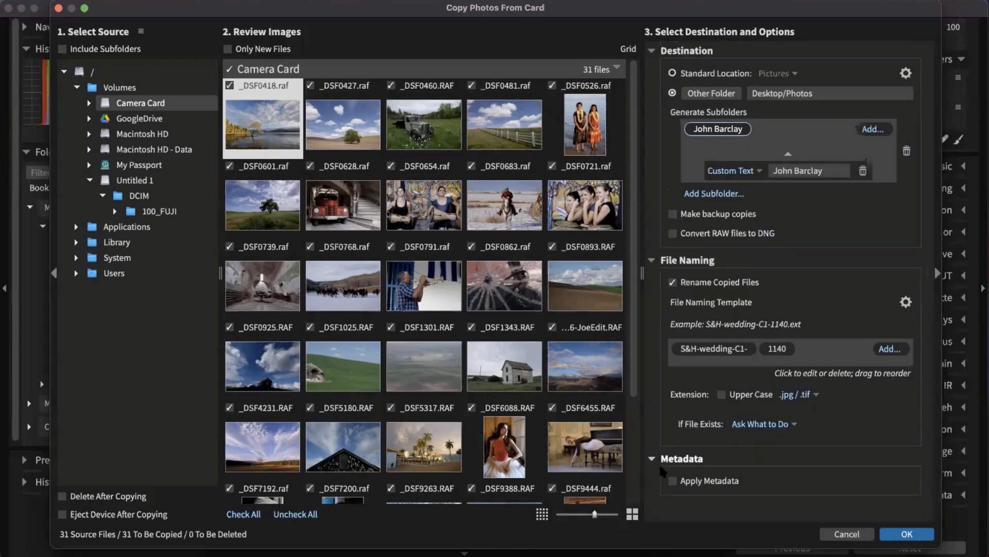
pyautogui.click(652, 460)
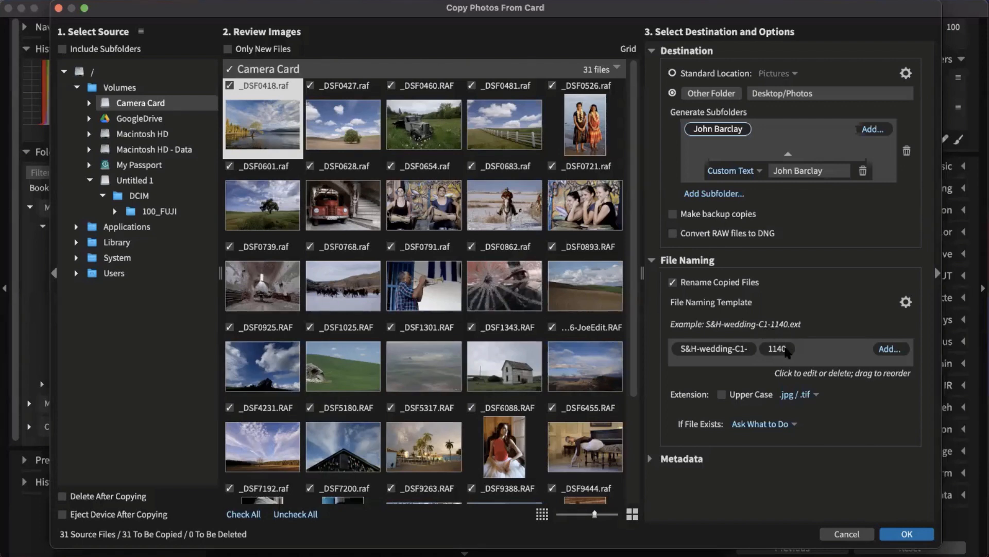
# Step: Turn off Rename Copied Files so original names are kept, and copy all 31 photos
pyautogui.click(781, 346)
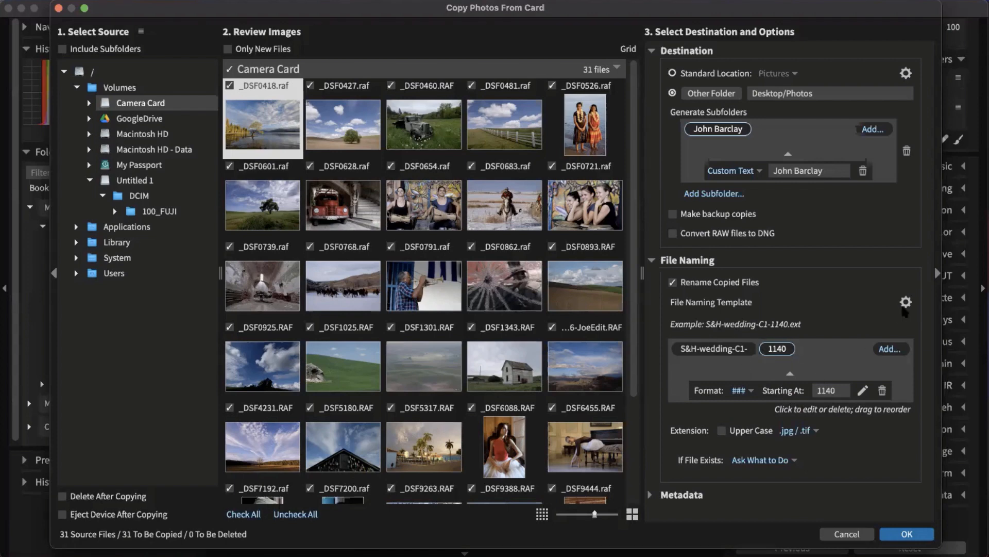
pyautogui.click(906, 302)
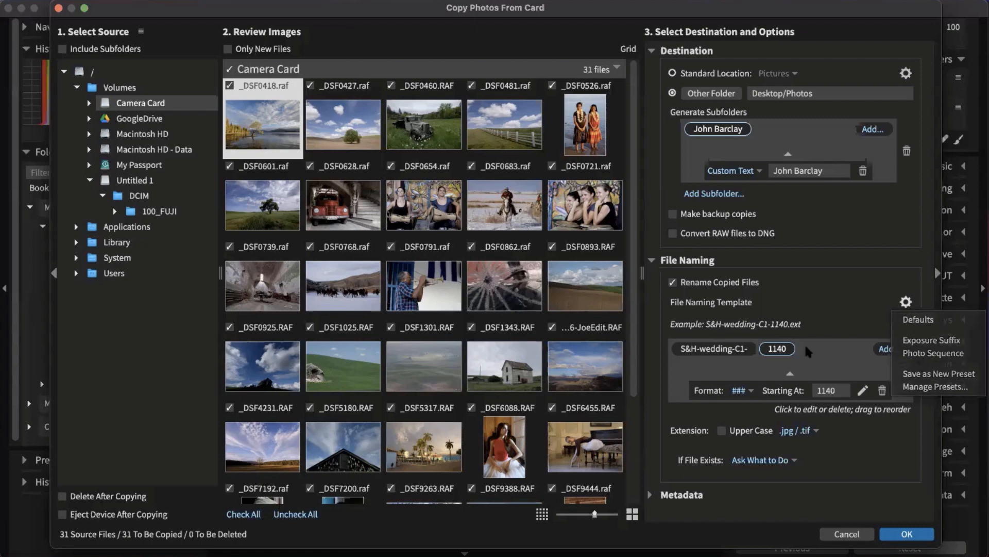
pyautogui.click(843, 315)
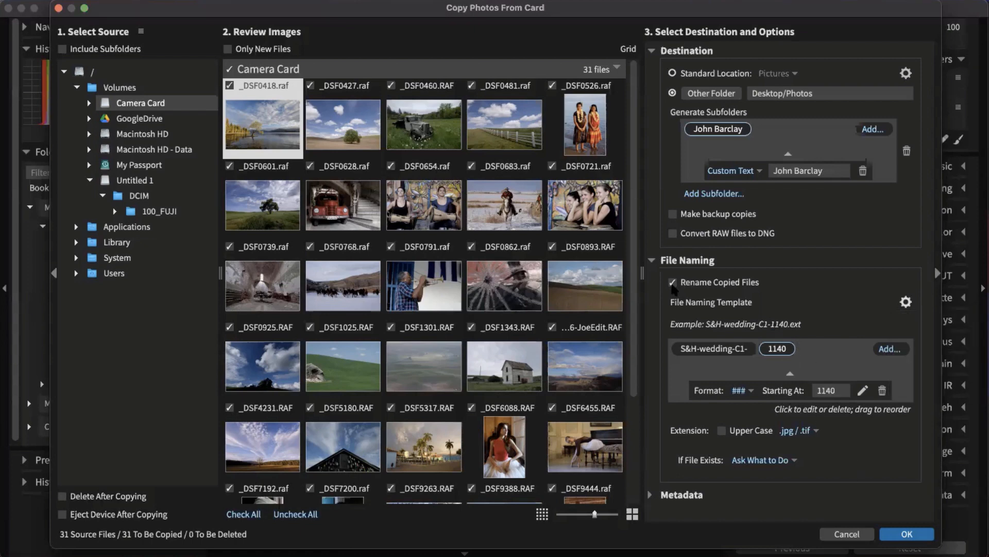
pyautogui.click(673, 283)
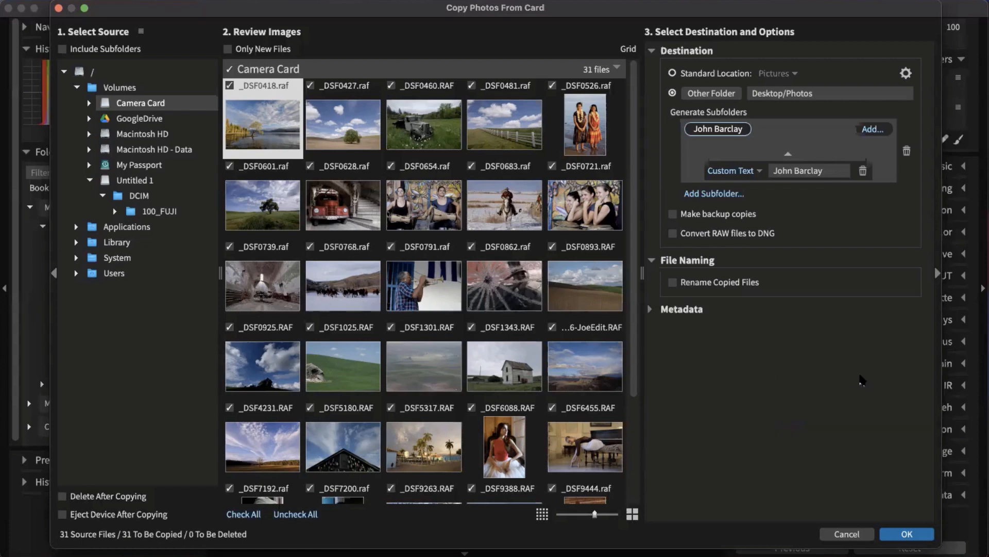
pyautogui.click(919, 538)
pyautogui.click(922, 538)
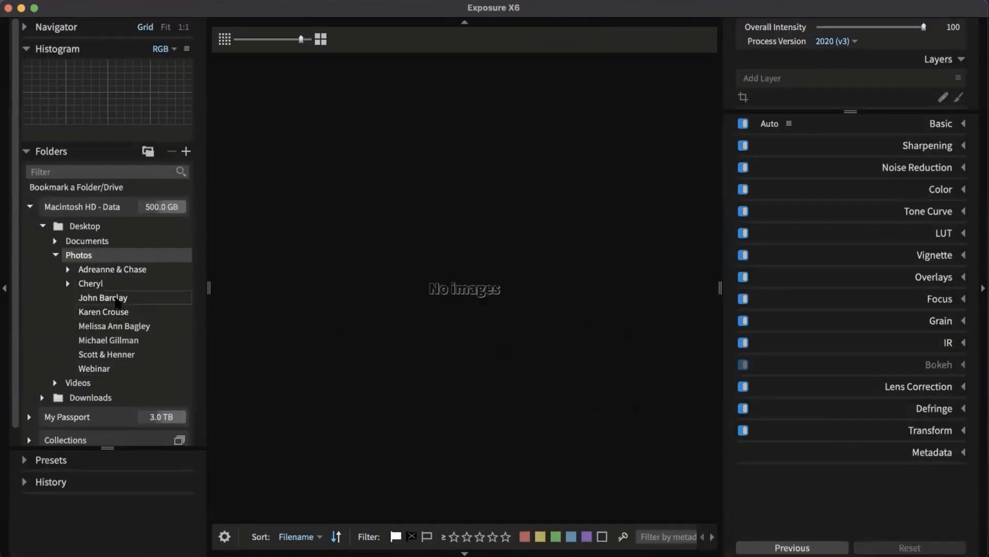
# Step: Open the new client folder under Desktop/Photos and scroll through its 31 thumbnails
pyautogui.click(105, 298)
pyautogui.scroll(-15, 311, 305)
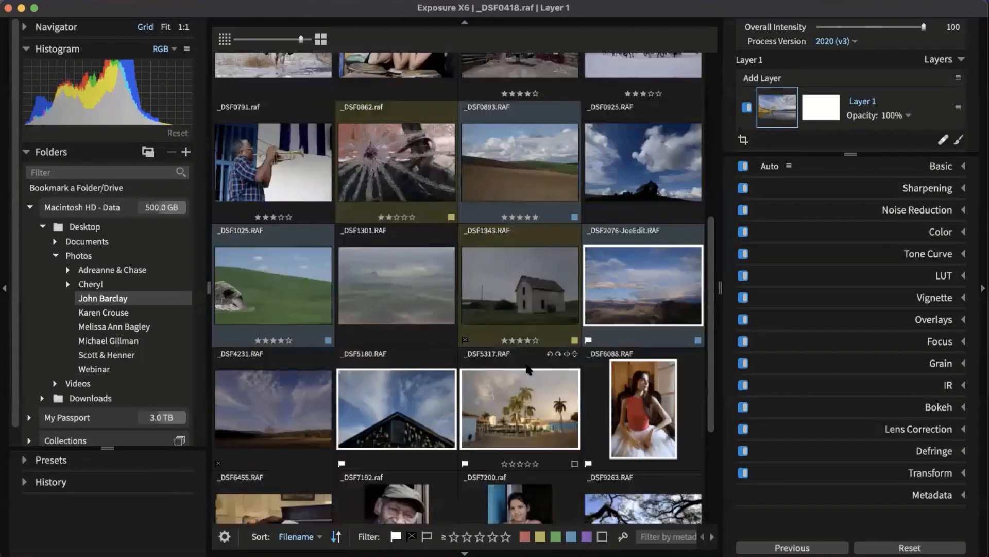
pyautogui.scroll(15, 544, 361)
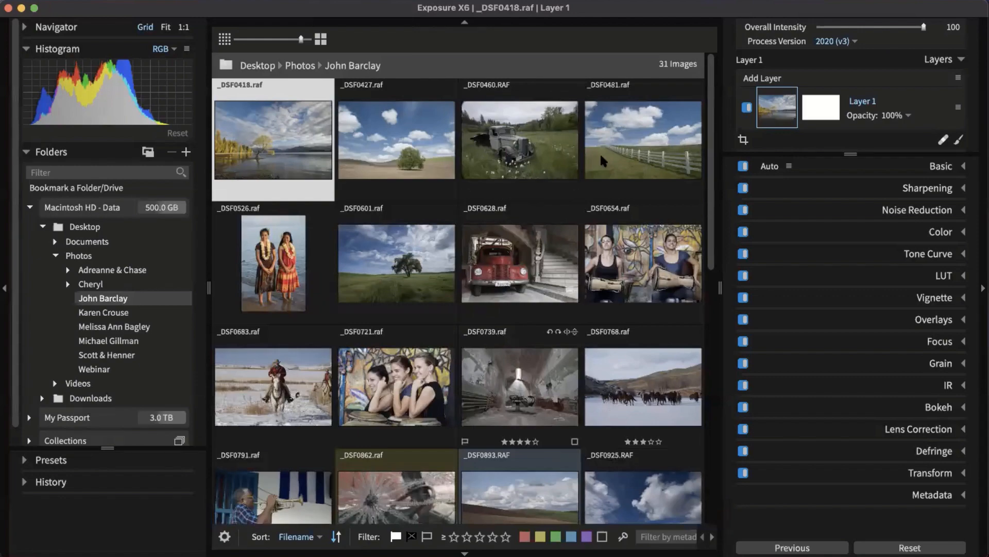
pyautogui.scroll(-3, 577, 178)
pyautogui.scroll(-5, 573, 182)
pyautogui.scroll(10, 574, 182)
# Step: Move the Finder window over the grid and scroll across its column view
pyautogui.moveTo(354, 326); pyautogui.dragTo(459, 131)
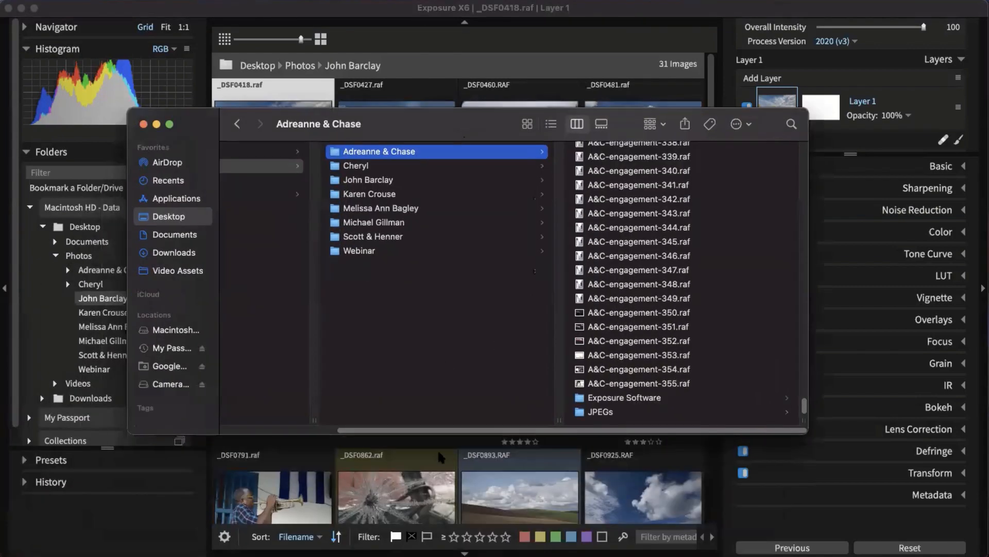
pyautogui.moveTo(482, 431); pyautogui.dragTo(292, 430)
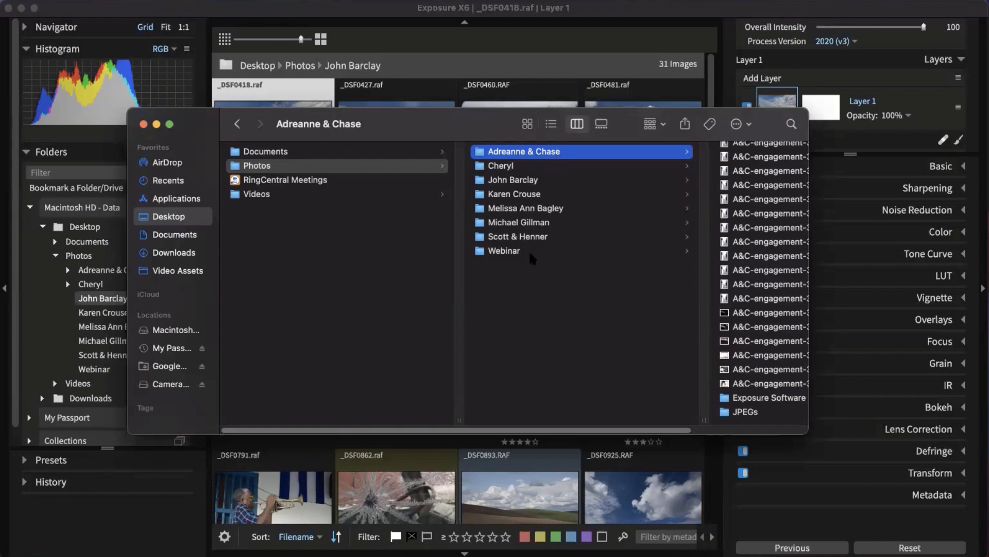
pyautogui.moveTo(631, 430); pyautogui.dragTo(716, 433)
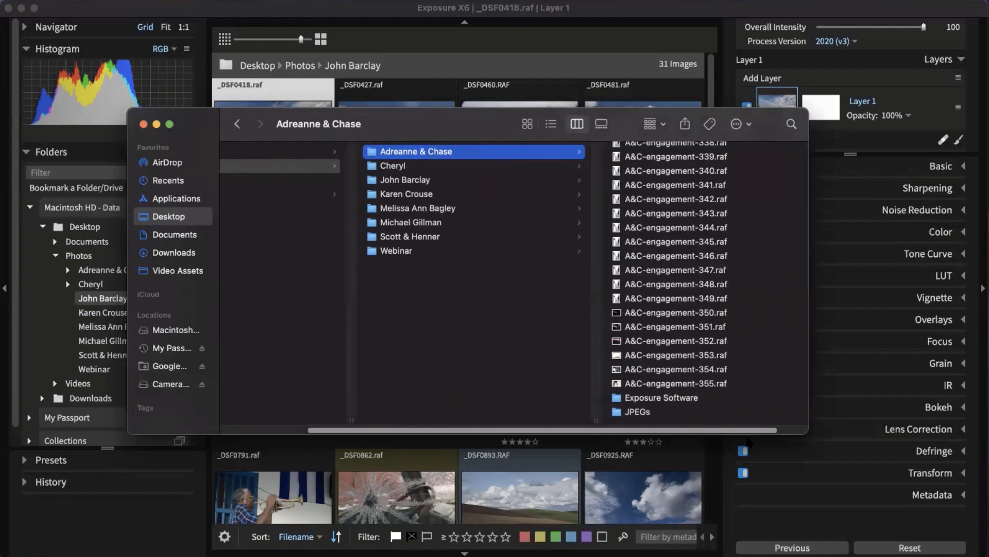
pyautogui.hscroll(3, 687, 261)
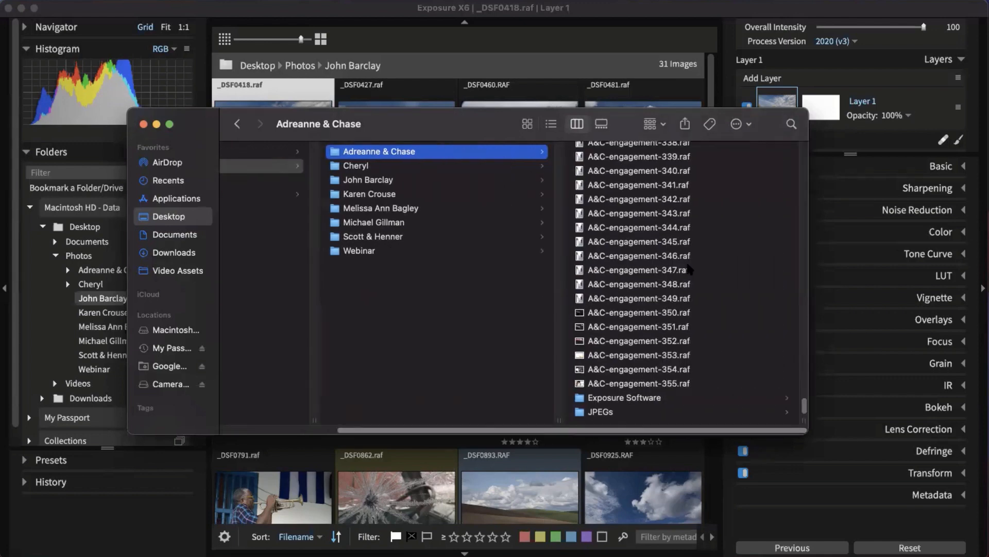
# Step: Browse Exposure Software > Exposure X6 to view the .exposurex6 edit files, then close Finder
pyautogui.click(621, 398)
pyautogui.click(616, 153)
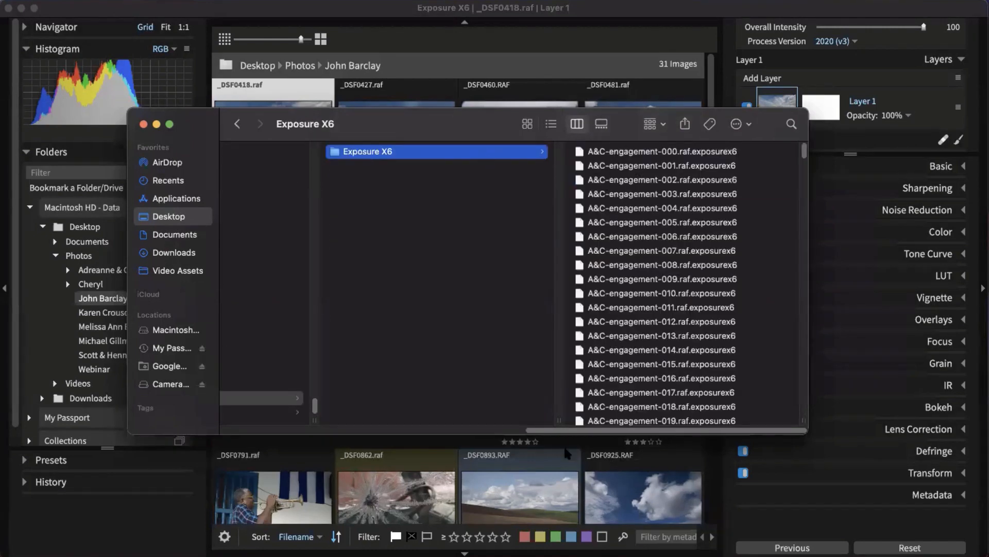
pyautogui.scroll(-3, 575, 495)
pyautogui.moveTo(573, 430); pyautogui.dragTo(411, 421)
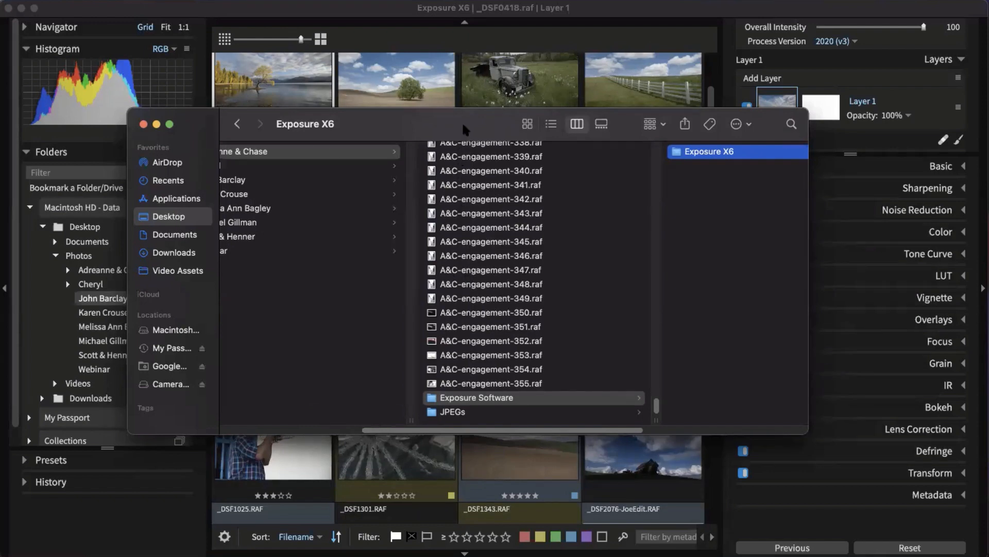
pyautogui.moveTo(462, 122); pyautogui.dragTo(235, 176)
pyautogui.press('super+w')
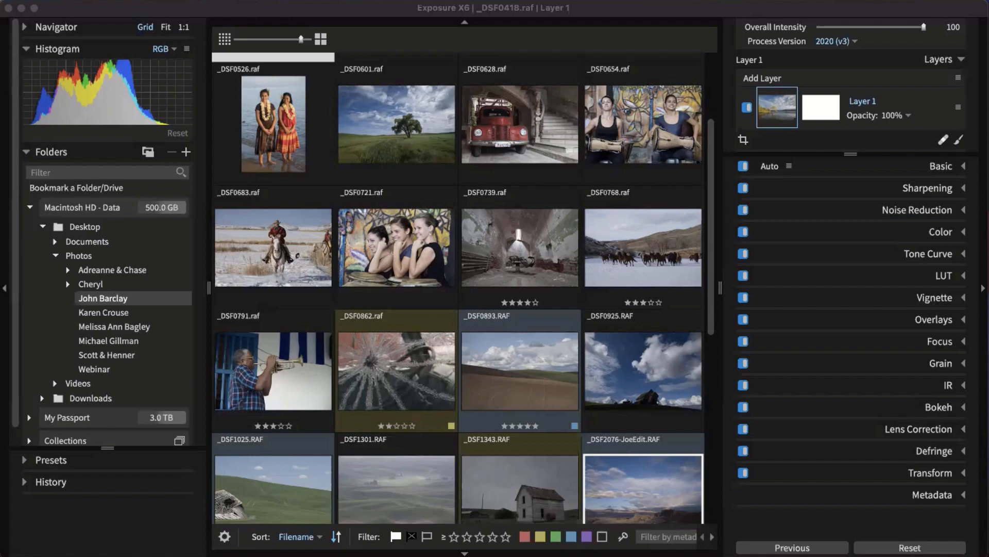
# Step: Preview the JPEG photo folder, then return to the 31-image raw client folder
pyautogui.click(358, 7)
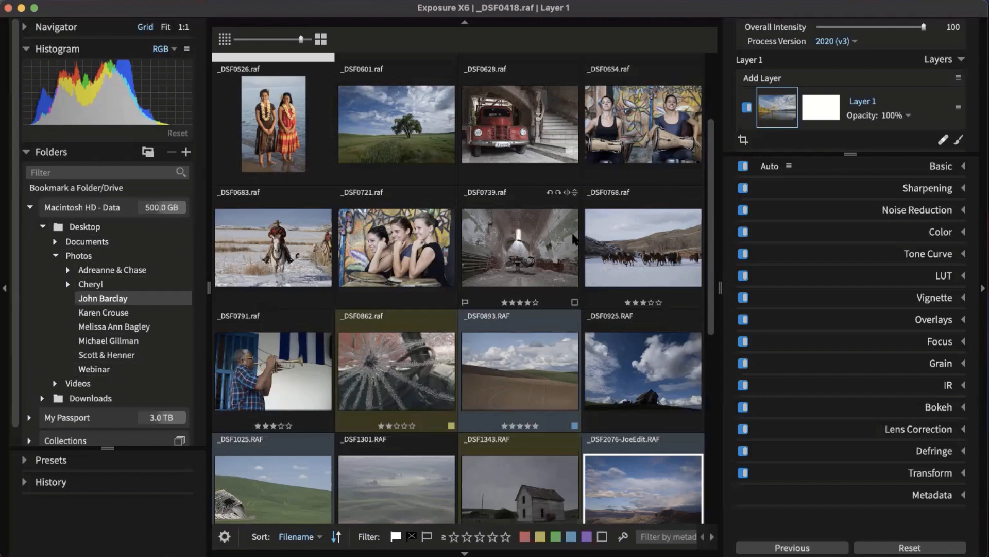
pyautogui.click(121, 341)
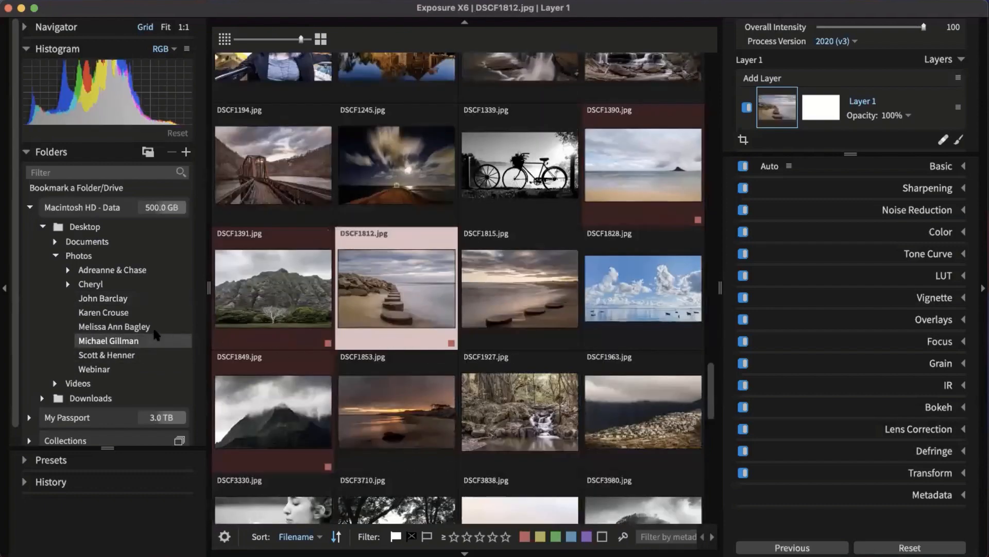
pyautogui.click(120, 299)
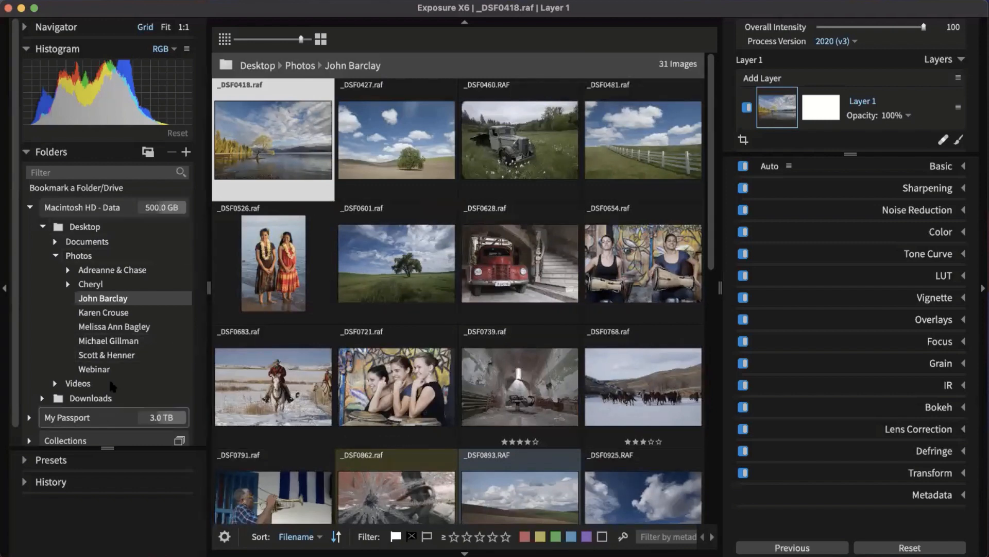
pyautogui.scroll(-1, 135, 345)
pyautogui.click(30, 422)
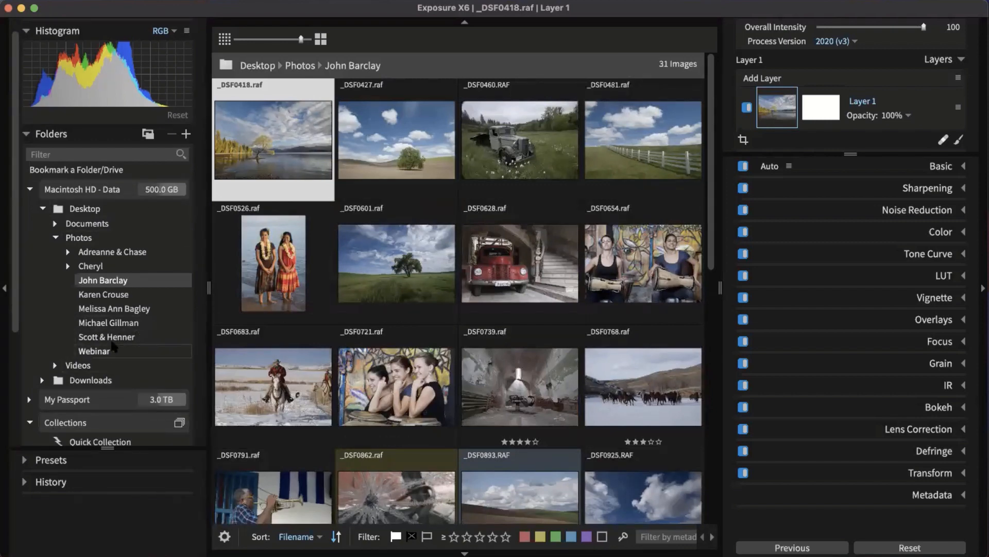
pyautogui.scroll(-5, 112, 347)
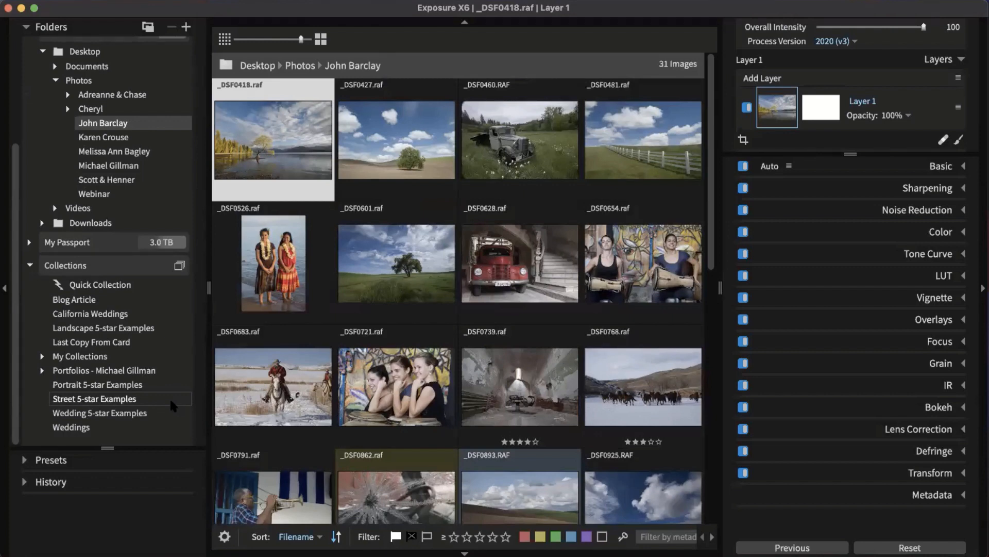
pyautogui.click(42, 356)
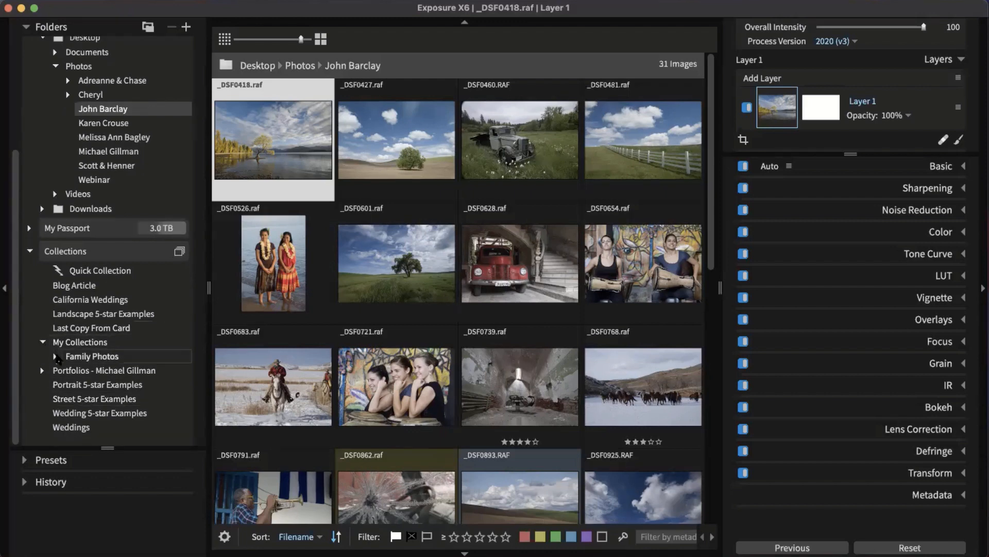
pyautogui.click(55, 348)
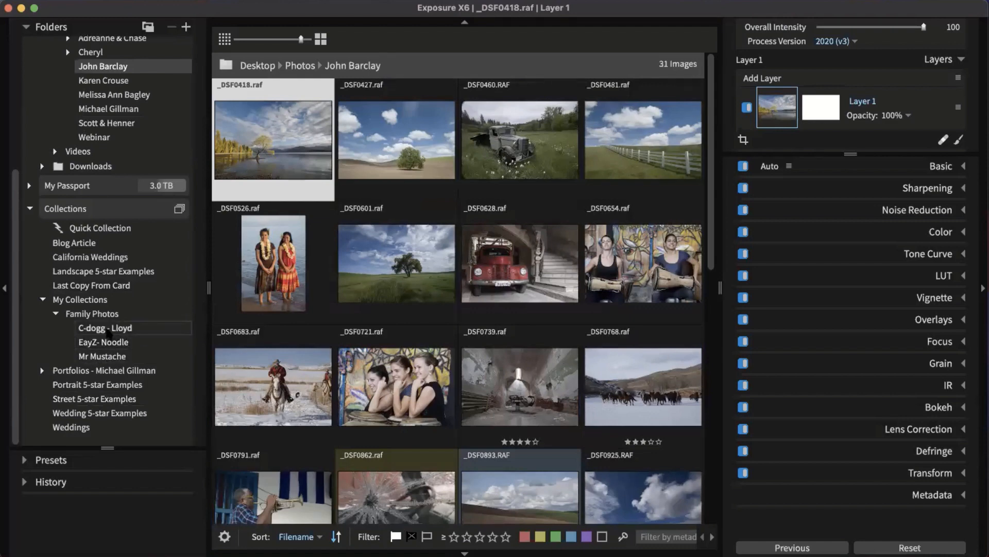
pyautogui.scroll(5, 43, 302)
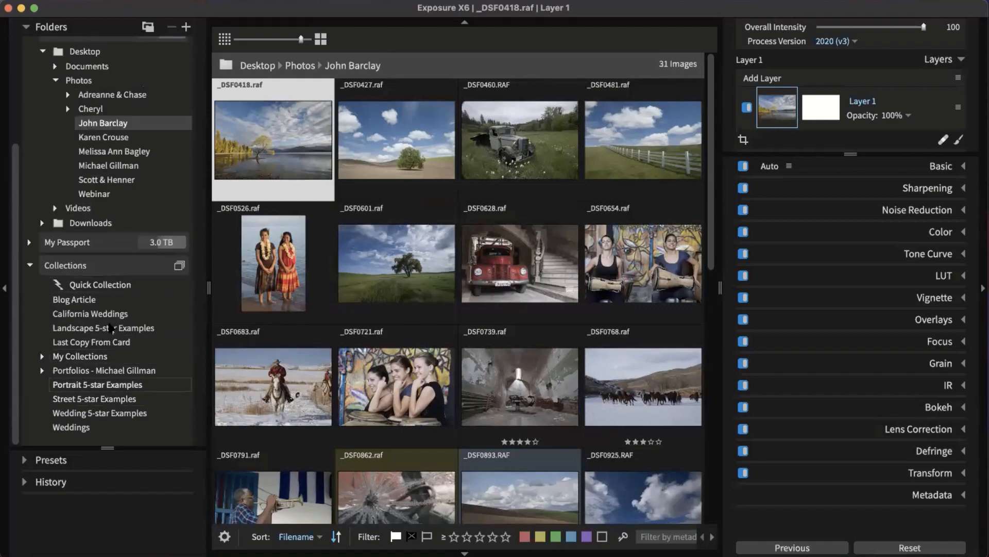
pyautogui.click(29, 263)
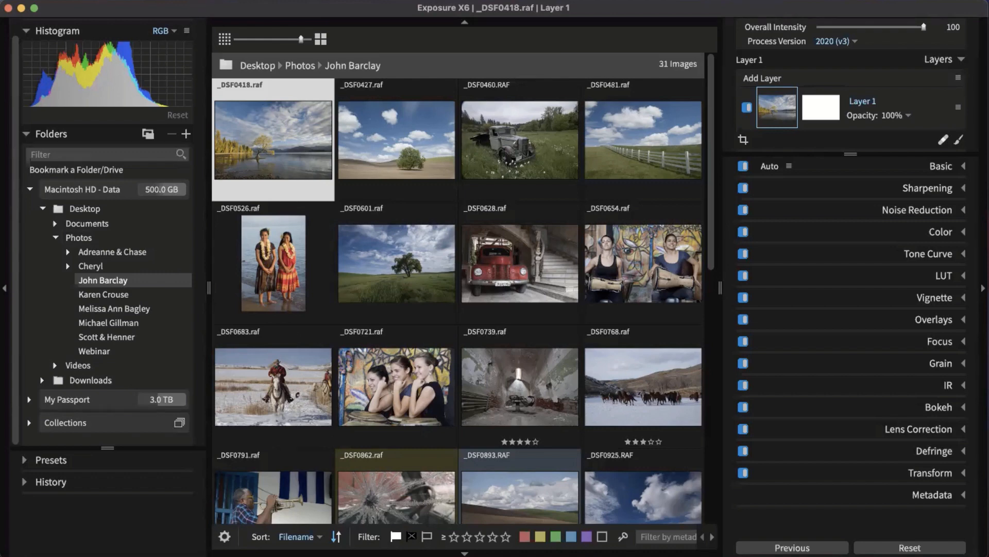
pyautogui.press('super+shift+/')
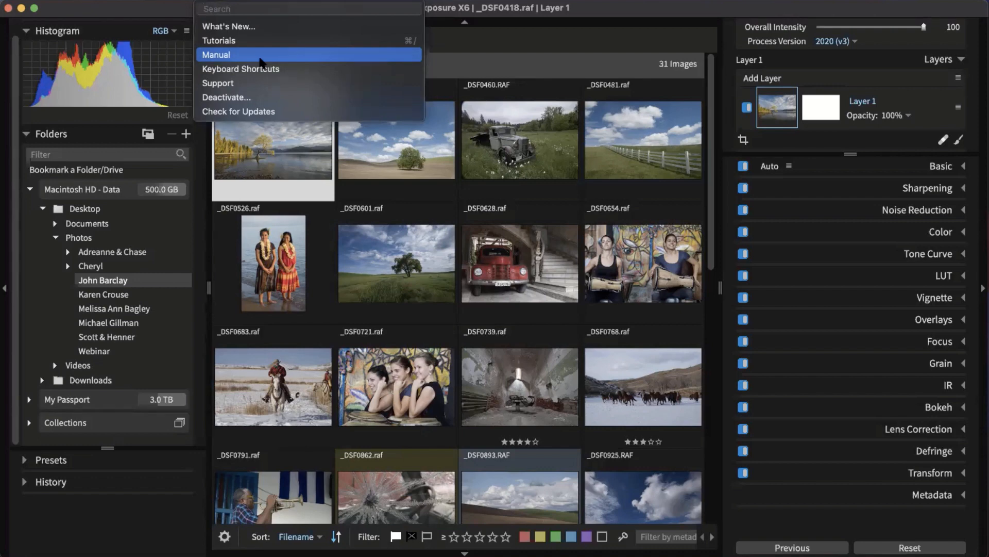
pyautogui.click(175, 11)
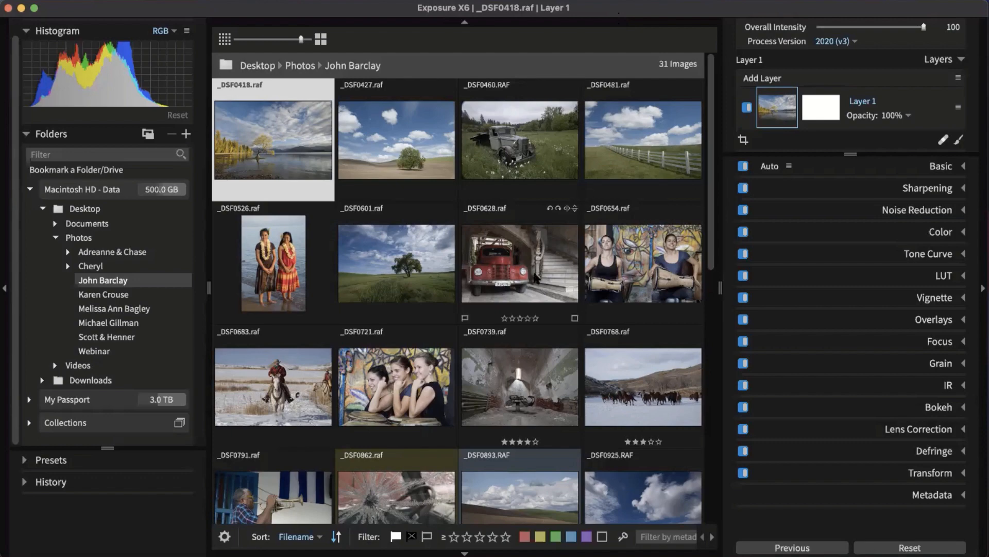
# Step: Toggle the pick-flag filter and collapse both the left and right side panels
pyautogui.click(397, 539)
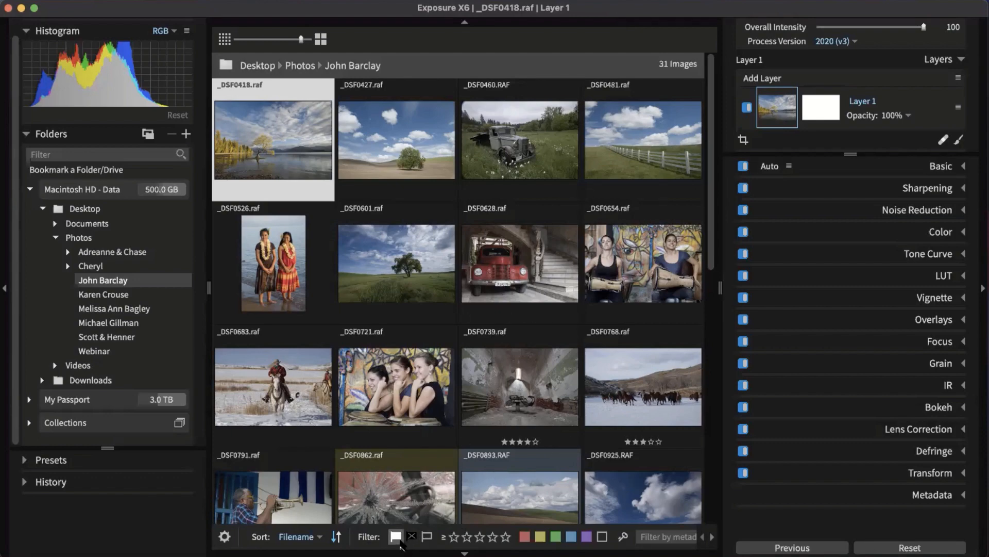
pyautogui.click(5, 287)
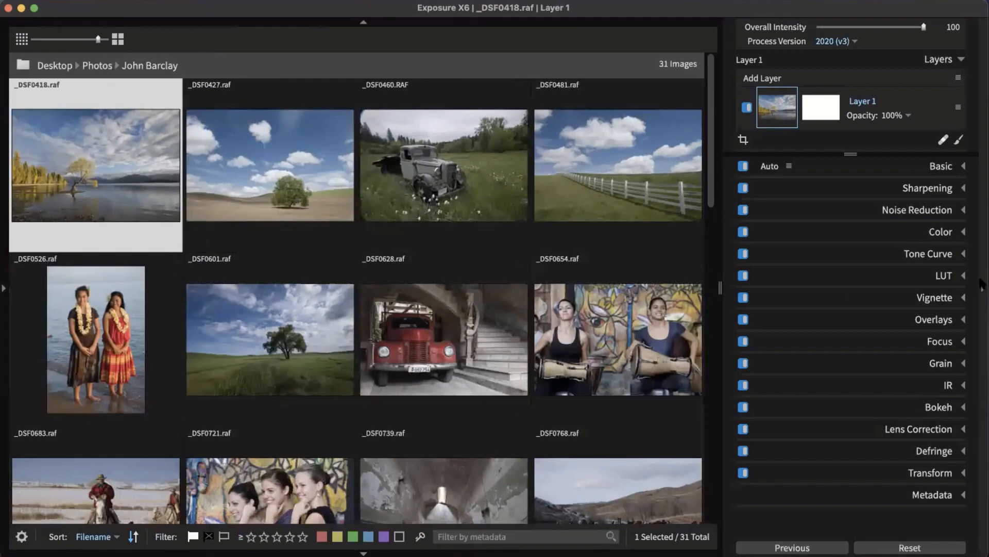
pyautogui.click(983, 285)
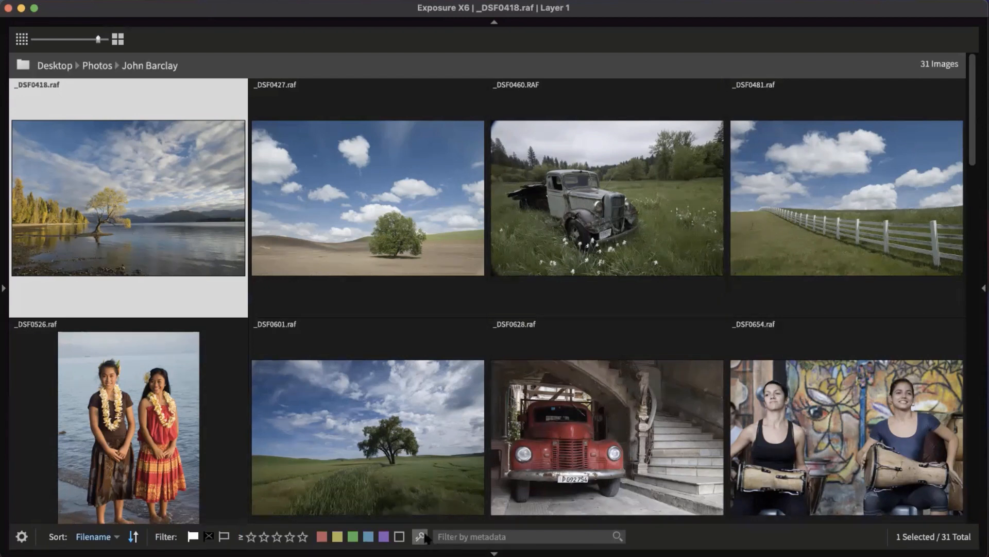
# Step: Filter photos by the metadata term 'raf', shrink the thumbnails, then clear the filter
pyautogui.click(481, 536)
pyautogui.write('raf')
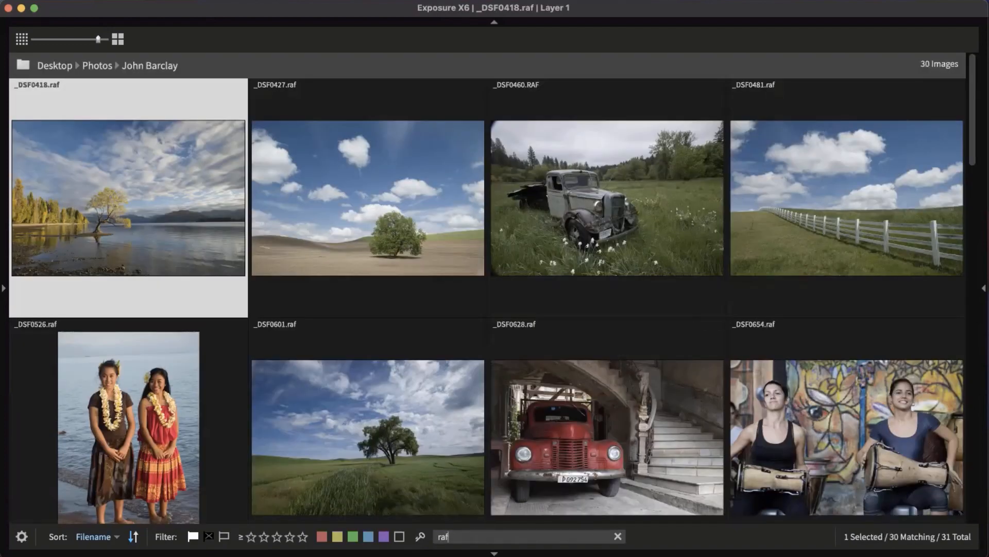
pyautogui.click(62, 41)
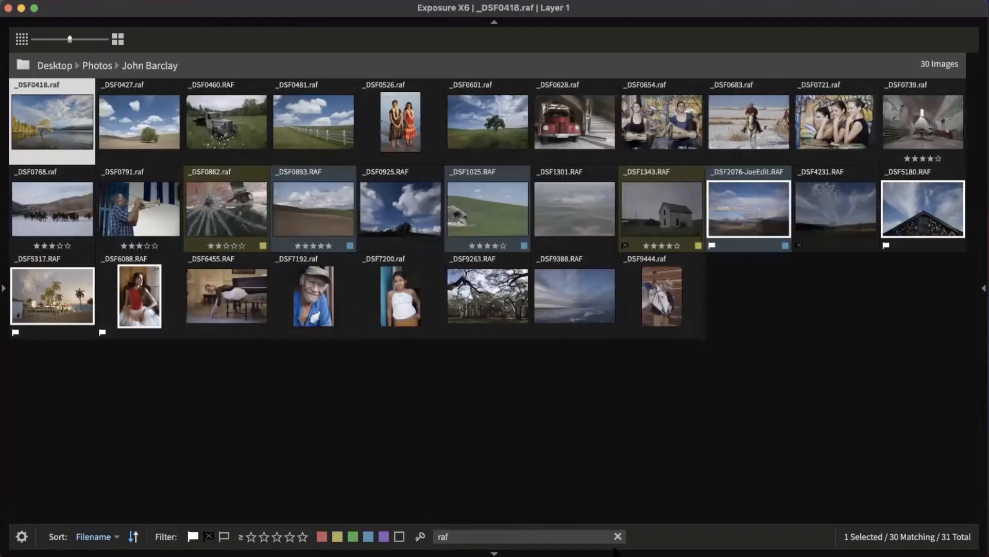
pyautogui.click(618, 536)
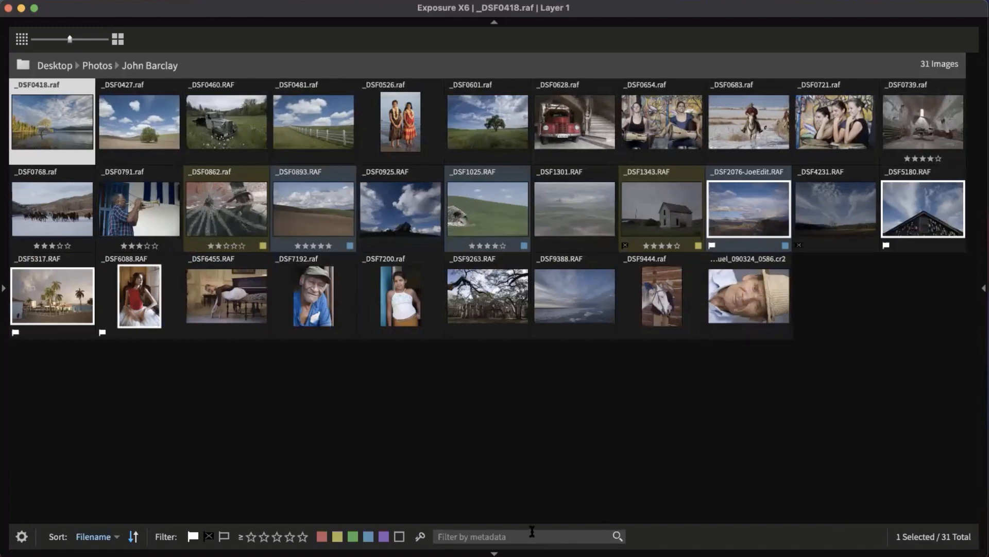
# Step: Try the metadata filters '70mm' and '200', erasing each to show all 31 photos
pyautogui.write('70mm')
pyautogui.press('BackSpace')
pyautogui.press('BackSpace')
pyautogui.press('BackSpace')
pyautogui.press('BackSpace')
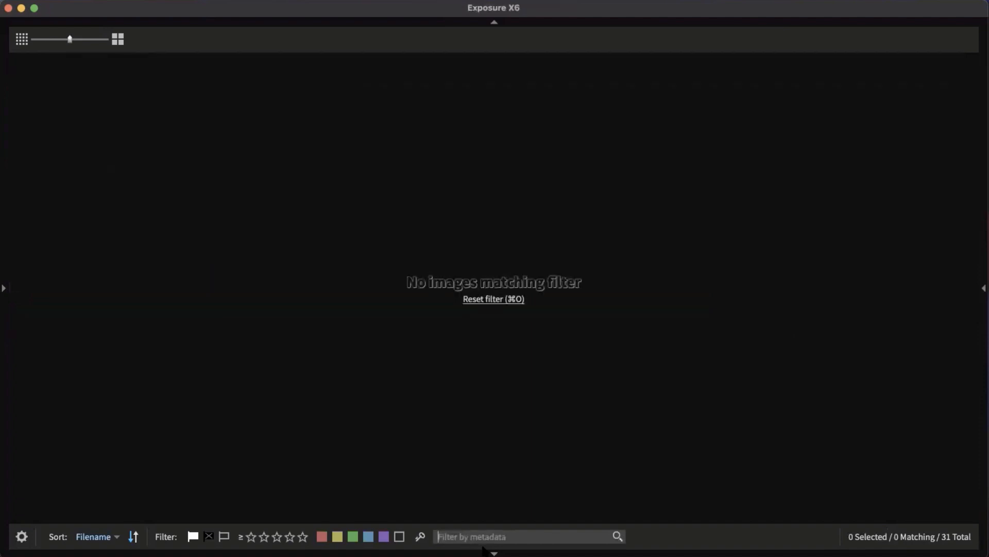
pyautogui.write('200')
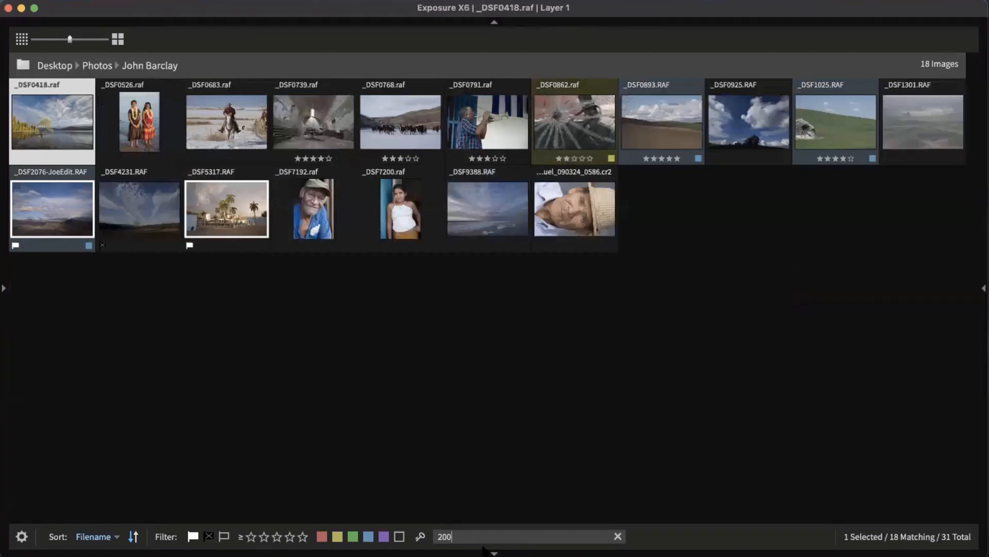
pyautogui.press('BackSpace')
pyautogui.press('BackSpace')
pyautogui.press('BackSpace')
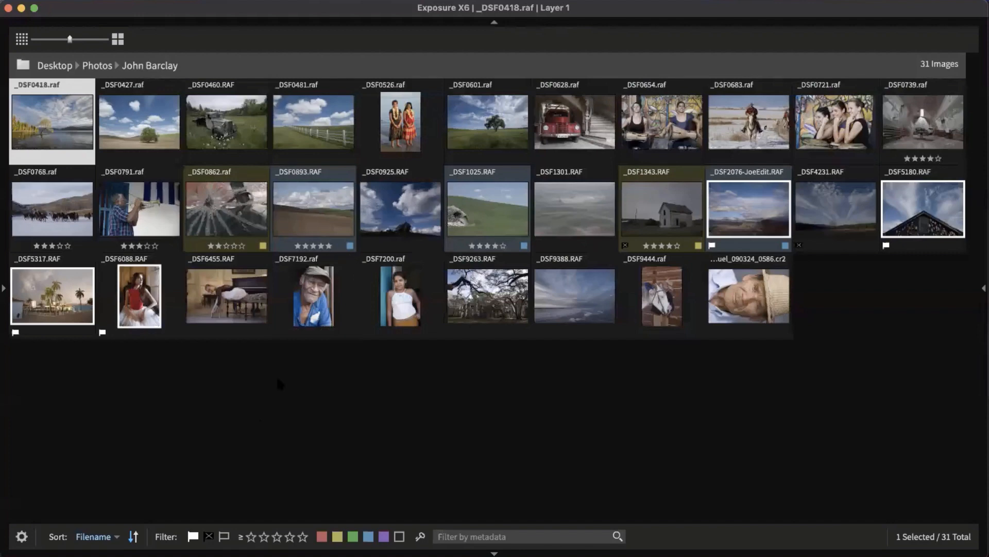
pyautogui.click(118, 41)
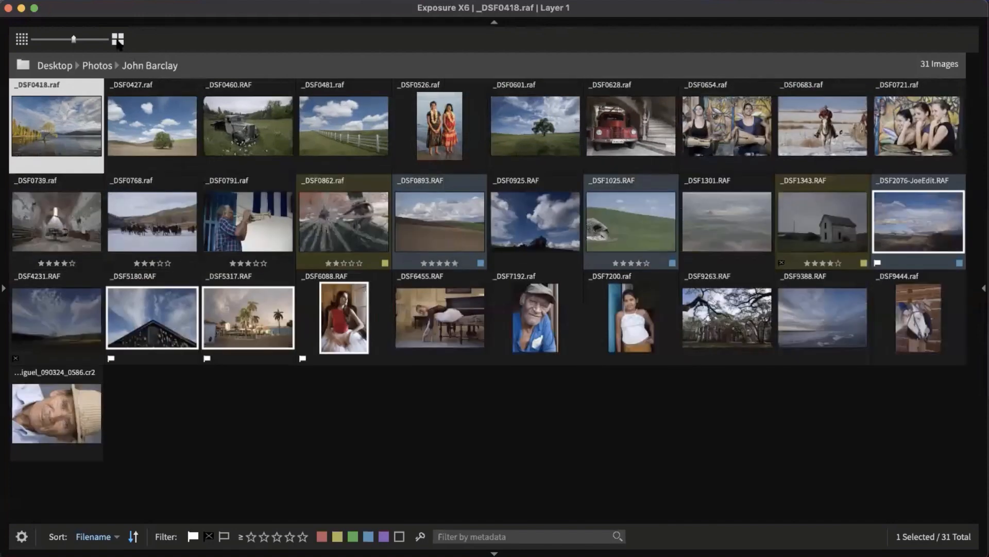
pyautogui.click(117, 41)
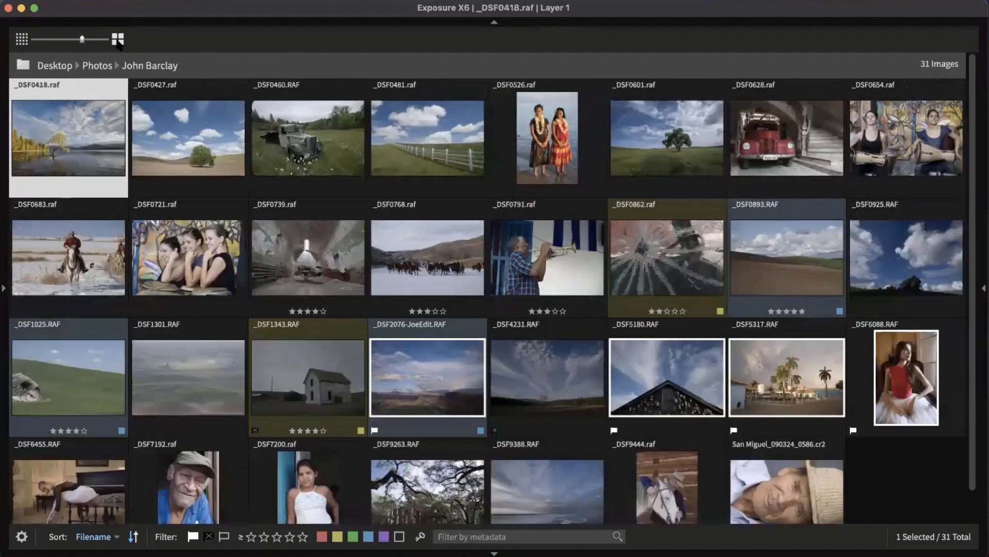
pyautogui.click(375, 431)
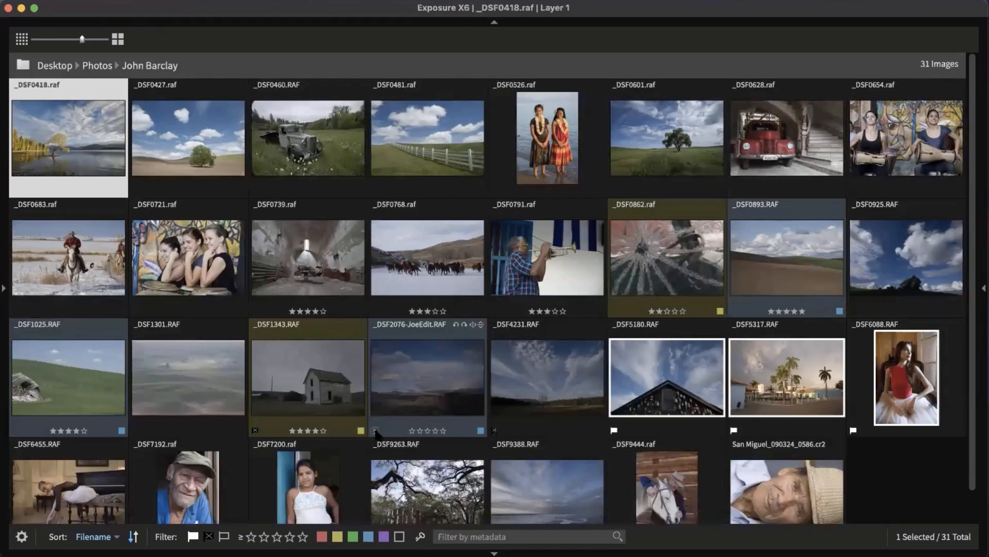
pyautogui.click(375, 431)
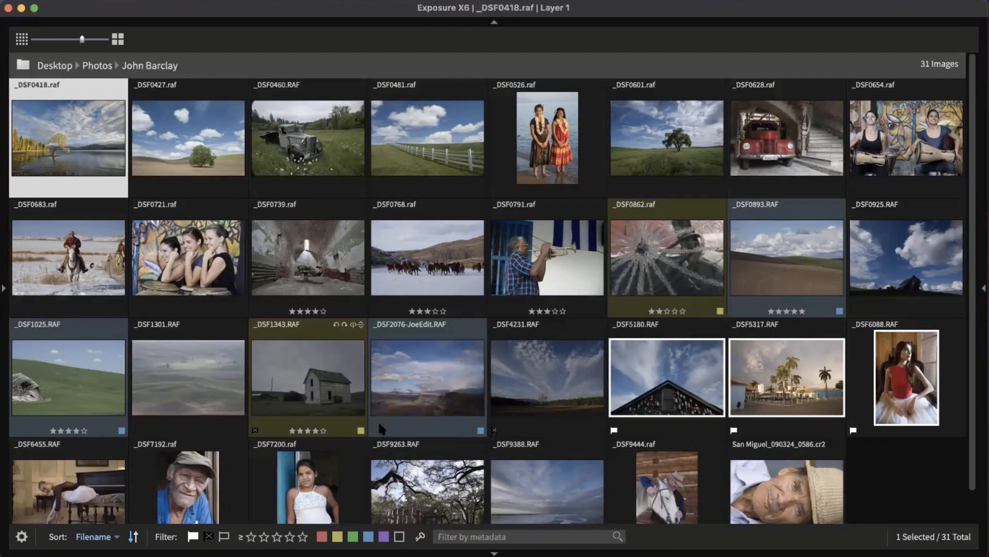
pyautogui.click(544, 376)
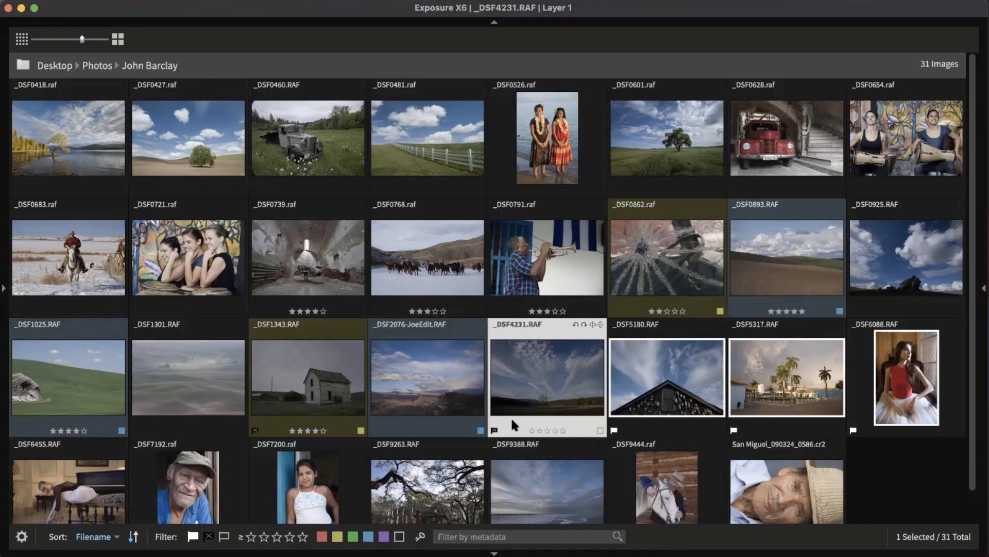
pyautogui.click(494, 430)
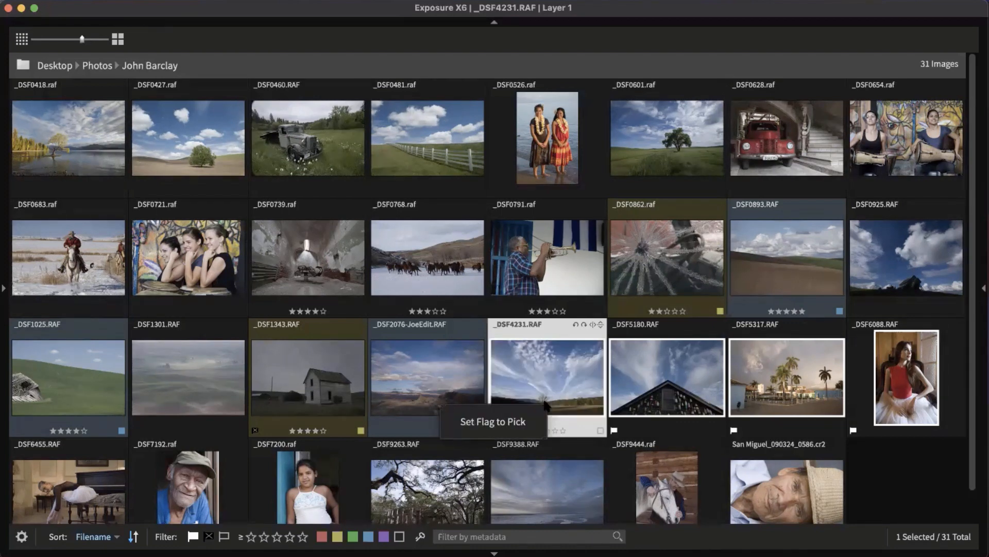
pyautogui.press('u')
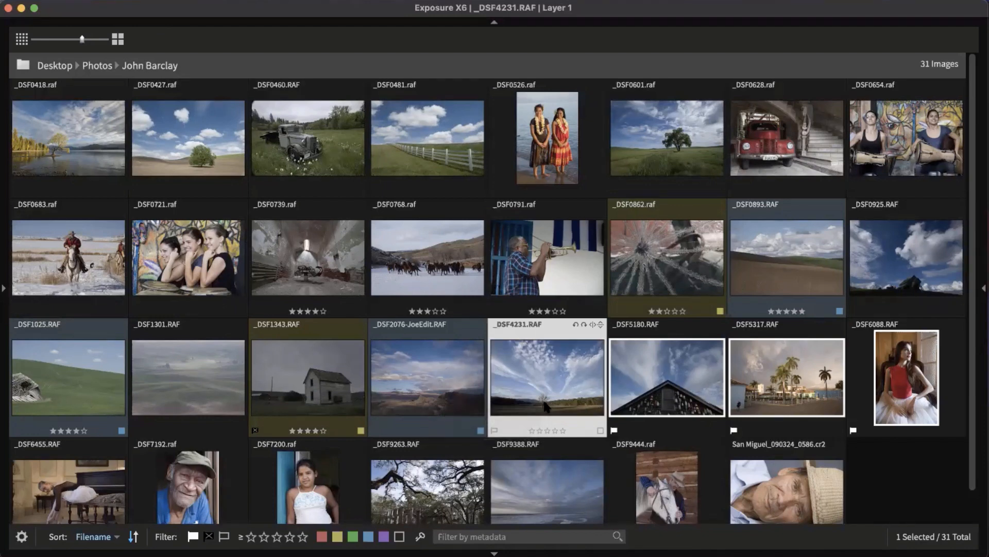
pyautogui.press('x')
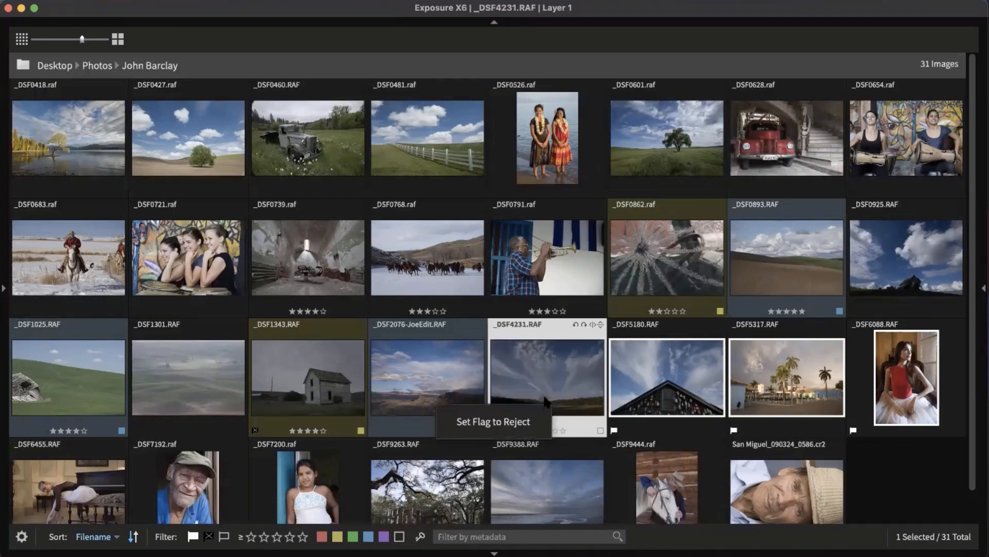
pyautogui.press('u')
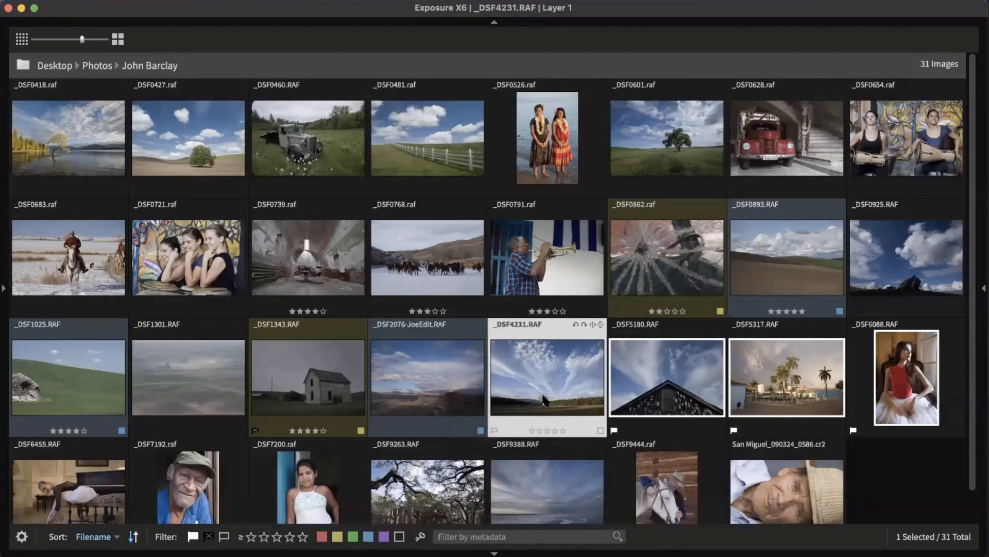
pyautogui.click(98, 151)
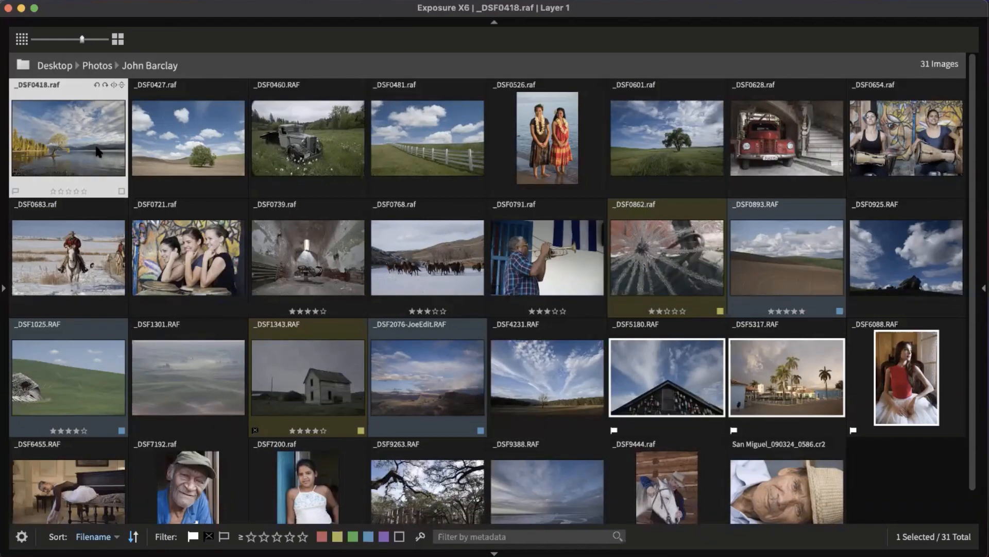
# Step: Reject _DSF0526, _DSF0768, _DSF0739 and _DSF0683 in the grid
pyautogui.press('Right')
pyautogui.press('Right')
pyautogui.press('Right')
pyautogui.press('Right')
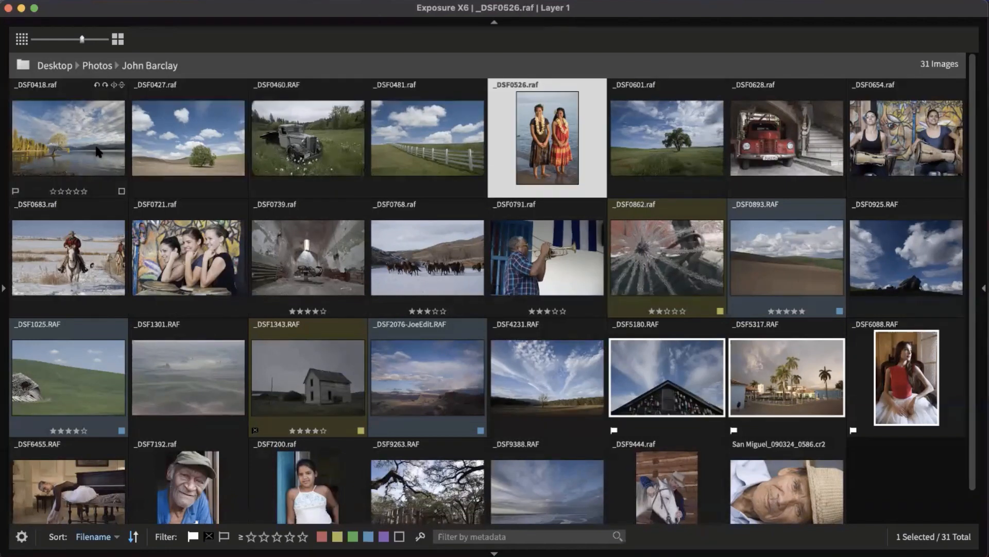
pyautogui.press('x')
pyautogui.press('Left')
pyautogui.press('Down')
pyautogui.press('x')
pyautogui.press('Left')
pyautogui.press('x')
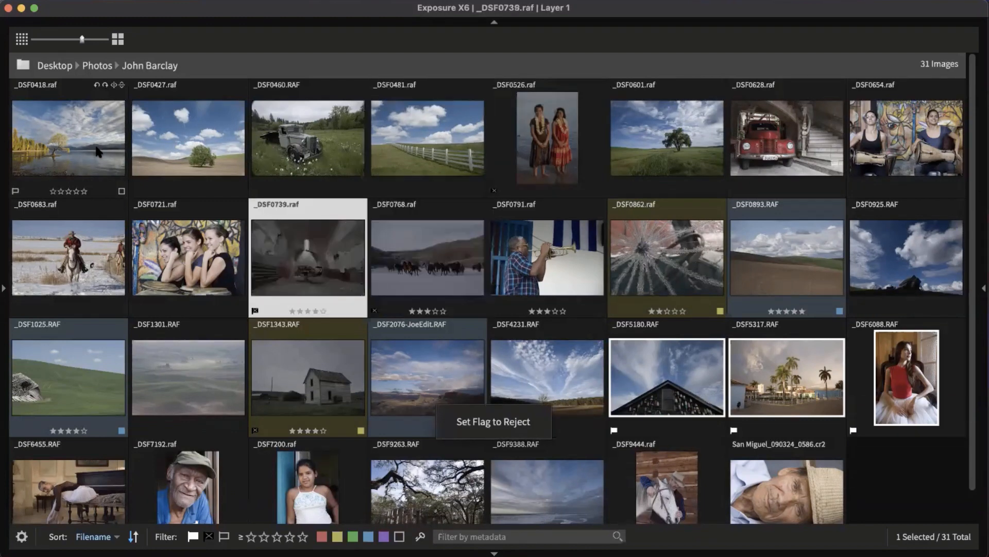
pyautogui.press('Left')
pyautogui.press('Left')
pyautogui.press('x')
pyautogui.press('Down')
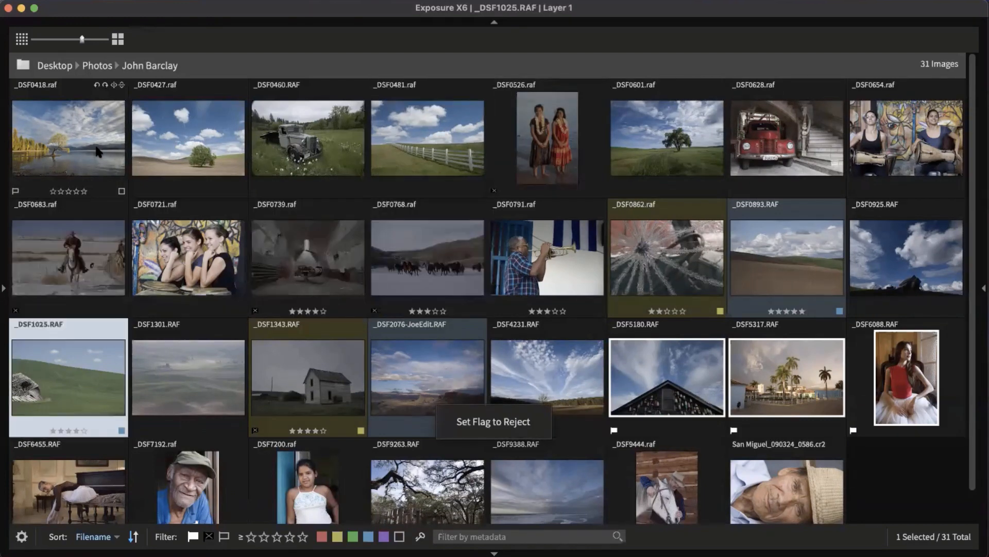
pyautogui.press('Right')
pyautogui.press('Right')
pyautogui.press('Right')
pyautogui.press('Right')
pyautogui.press('Up')
pyautogui.press('Right')
pyautogui.press('Left')
# Step: Reject _DSF0791, _DSF0893, _DSF0925, _DSF5317 and _DSF7200
pyautogui.press('x')
pyautogui.press('Right')
pyautogui.press('Right')
pyautogui.press('x')
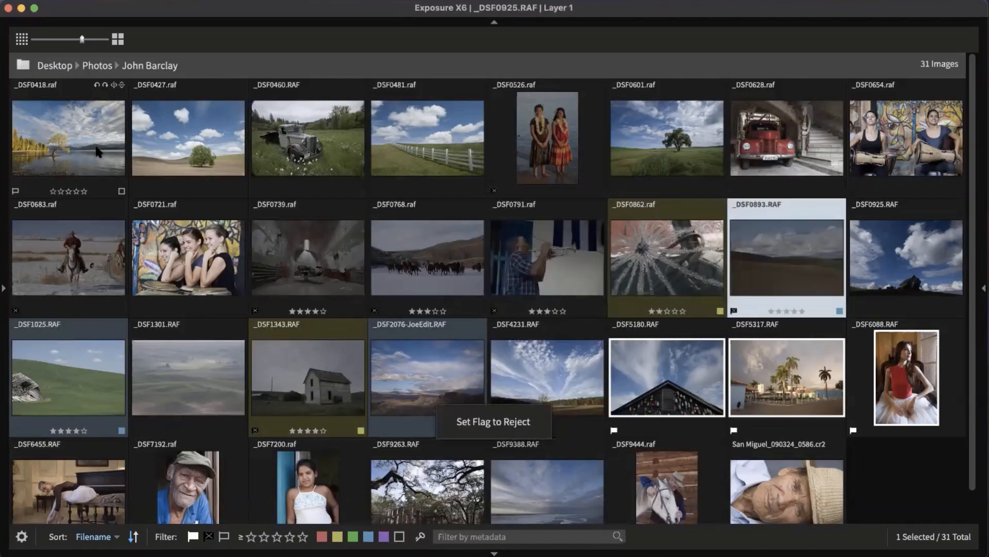
pyautogui.press('Right')
pyautogui.press('x')
pyautogui.press('Down')
pyautogui.press('x')
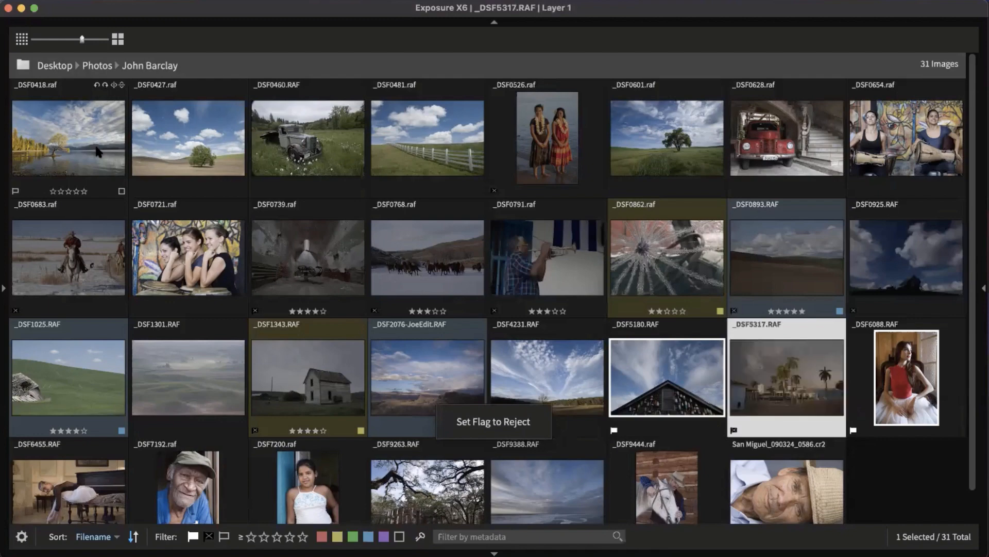
pyautogui.press('Down')
pyautogui.press('Left')
pyautogui.press('Left')
pyautogui.press('Left')
pyautogui.press('Left')
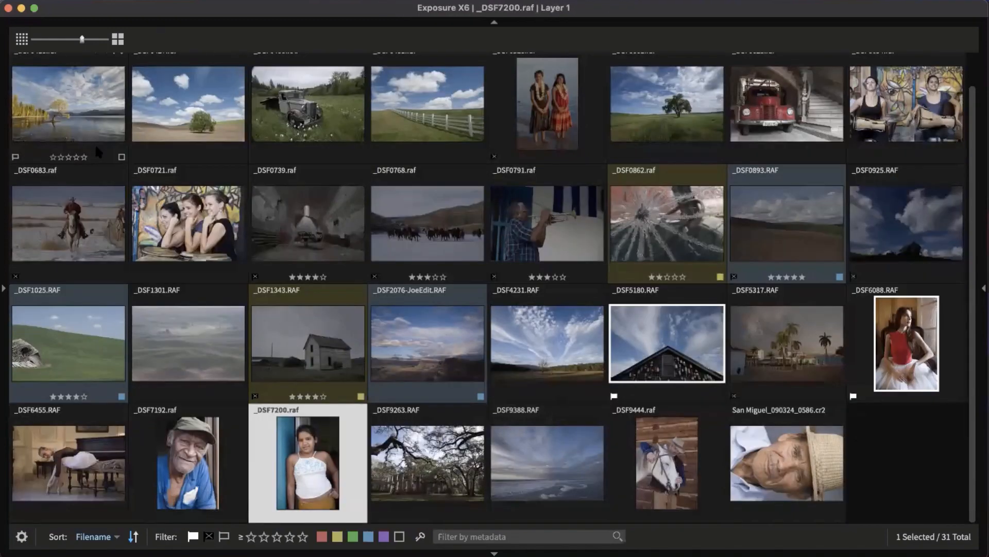
pyautogui.press('x')
# Step: Rate _DSF0418 five stars, _DSF0427 four stars and _DSF0460 four stars
pyautogui.press('Up')
pyautogui.press('Up')
pyautogui.press('Up')
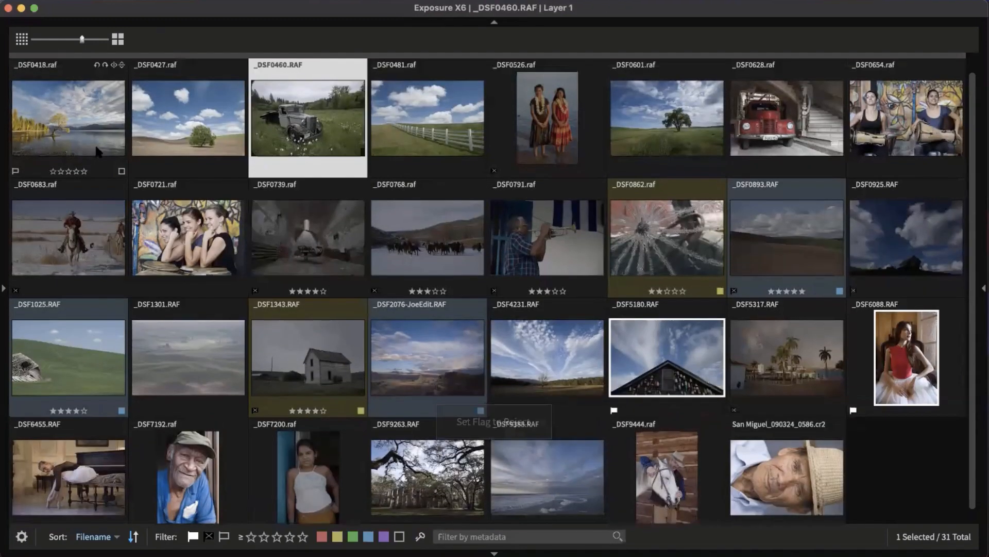
pyautogui.press('Left')
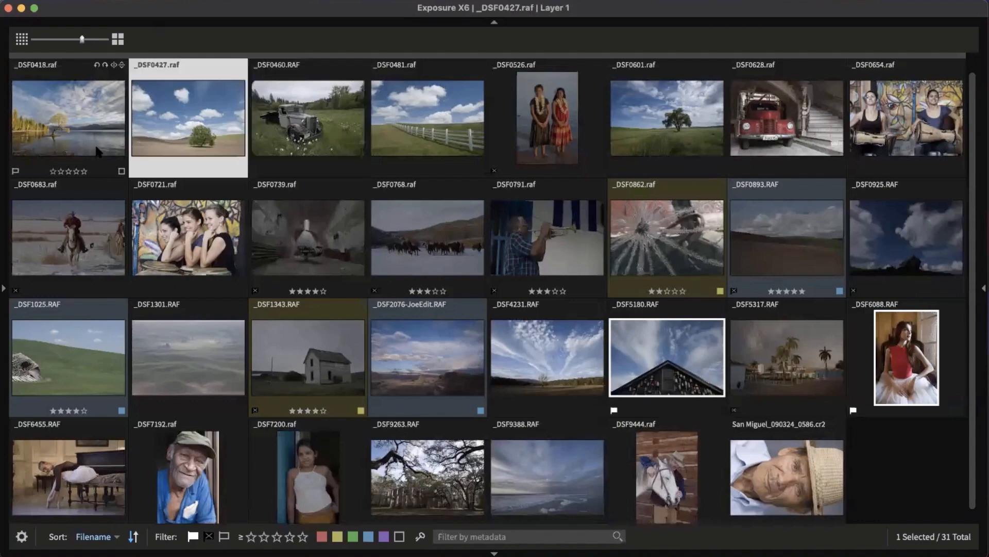
pyautogui.press('Left')
pyautogui.press('5')
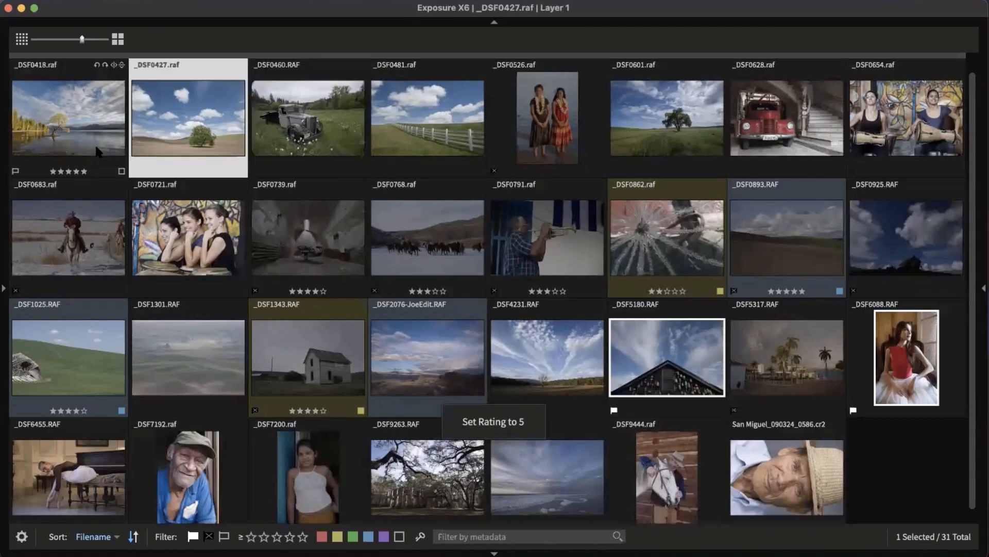
pyautogui.press('4')
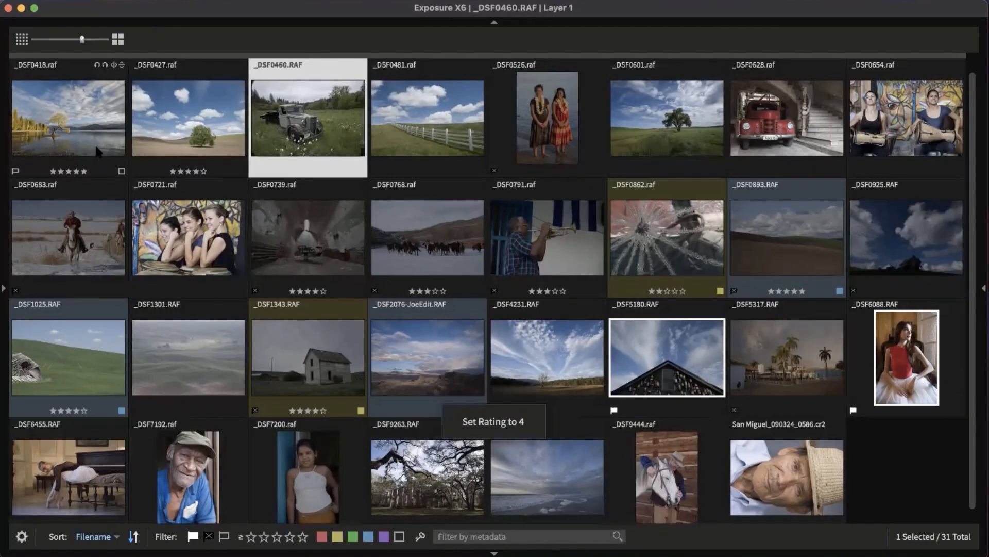
pyautogui.press('4')
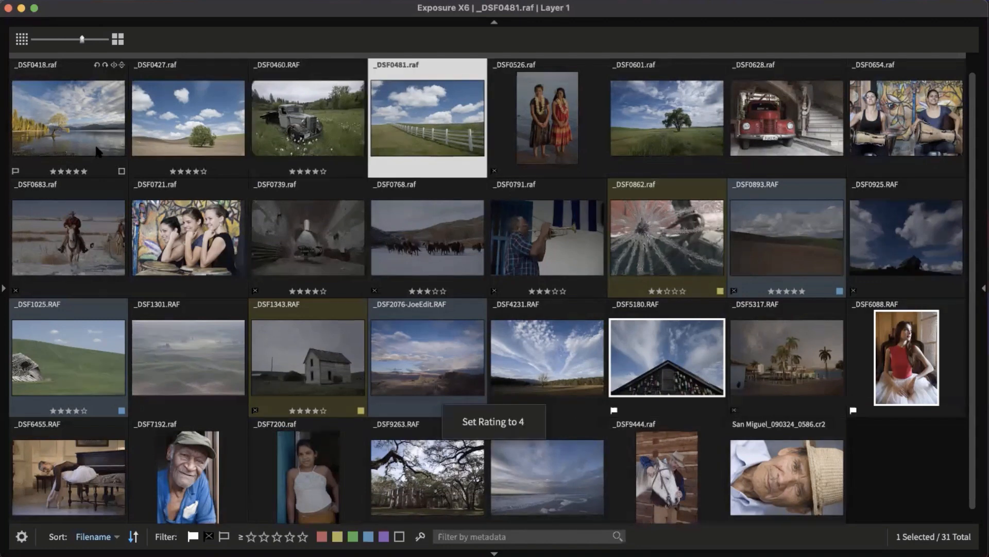
# Step: Rate _DSF0481 five, _DSF0601 three, _DSF0654 four and _DSF0721 five stars
pyautogui.press('5')
pyautogui.press('Right')
pyautogui.press('3')
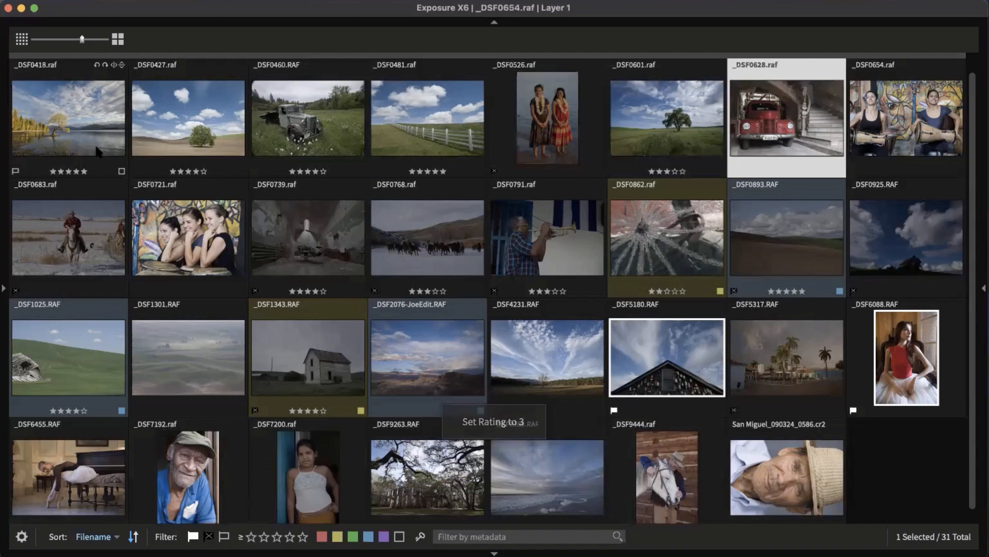
pyautogui.press('Right')
pyautogui.press('4')
pyautogui.press('Right')
pyautogui.press('Right')
pyautogui.press('Left')
pyautogui.press('5')
pyautogui.press('Right')
pyautogui.press('Right')
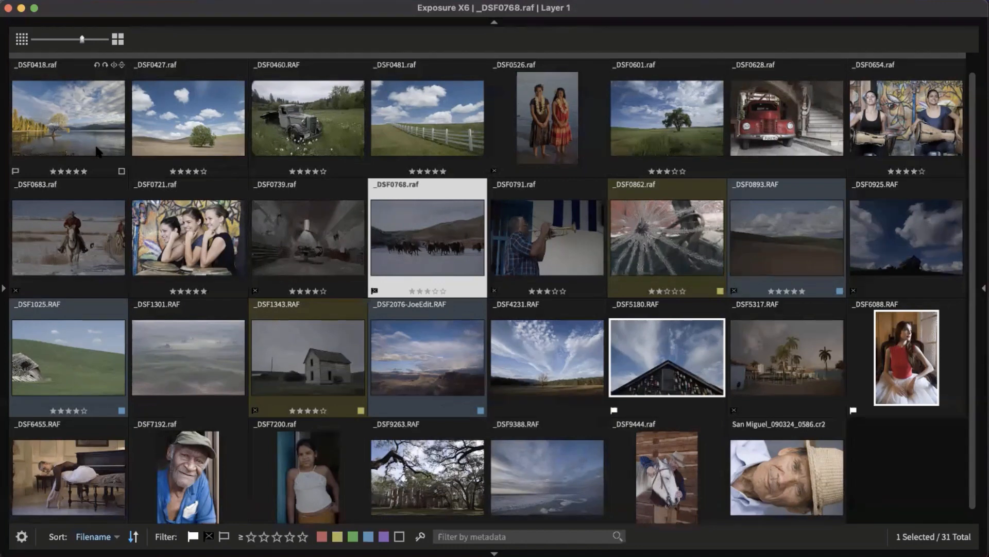
# Step: Flag _DSF1025, _DSF1301, _DSF2076 and _DSF4231 as picks, and reject _DSF6088
pyautogui.press('Right')
pyautogui.press('Right')
pyautogui.press('Right')
pyautogui.press('Right')
pyautogui.press('Right')
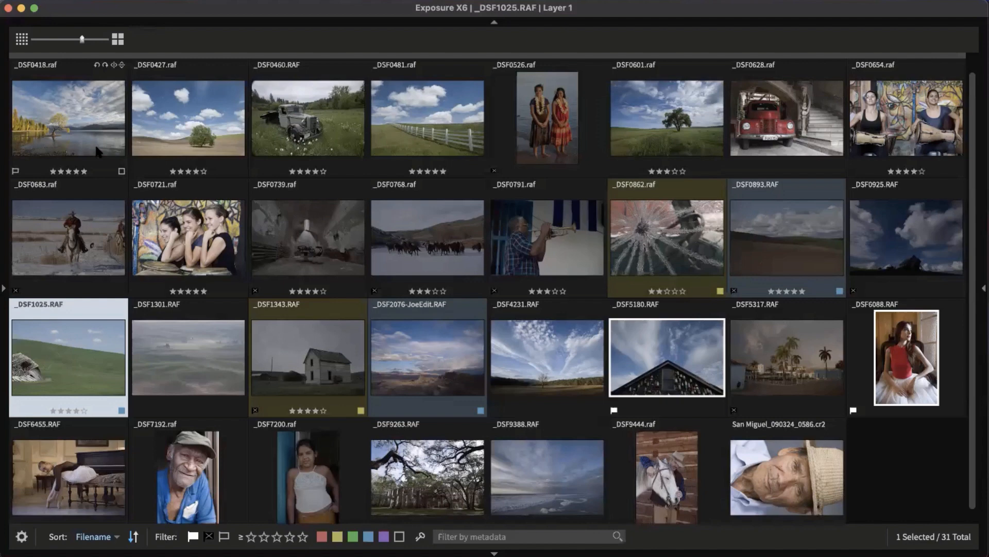
pyautogui.press('p')
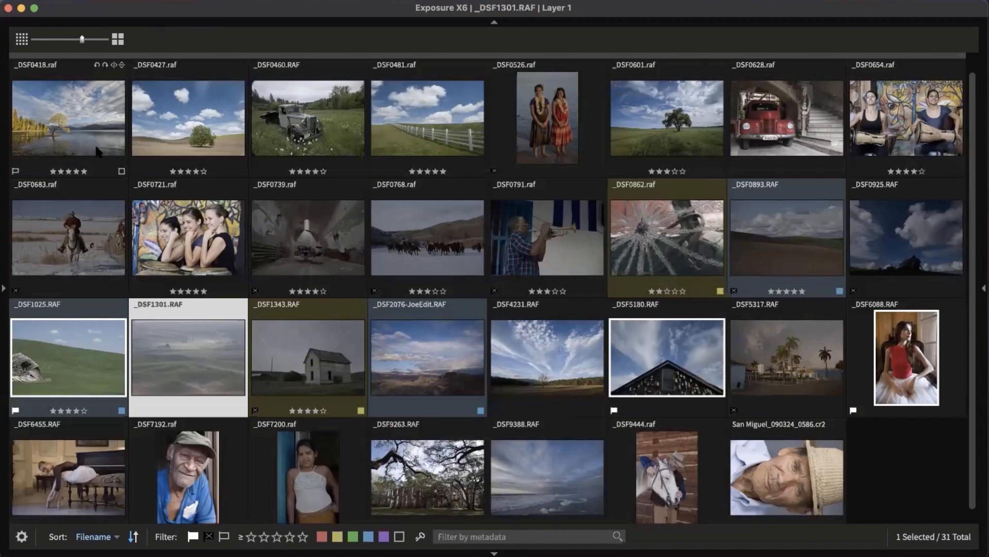
pyautogui.press('p')
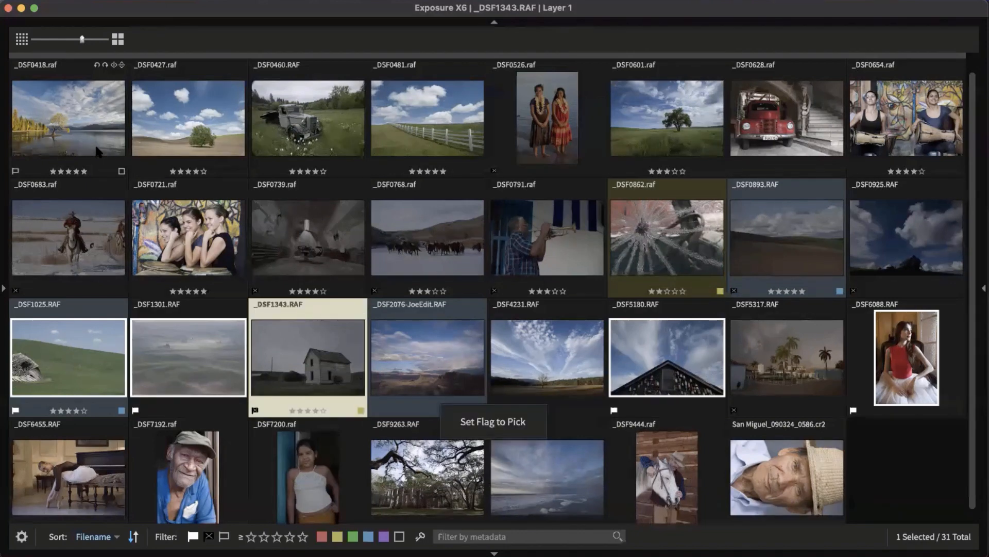
pyautogui.press('u')
pyautogui.press('p')
pyautogui.press('p')
pyautogui.press('x')
pyautogui.press('p')
pyautogui.press('x')
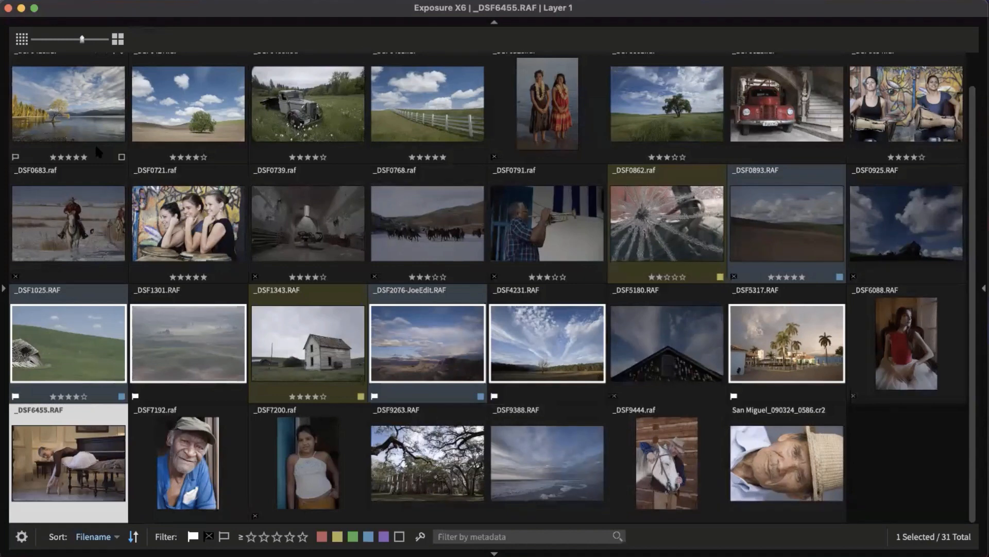
# Step: Rate _DSF6455 three and _DSF7192 four stars, label _DSF7200 red, and rate the last photos
pyautogui.press('3')
pyautogui.press('4')
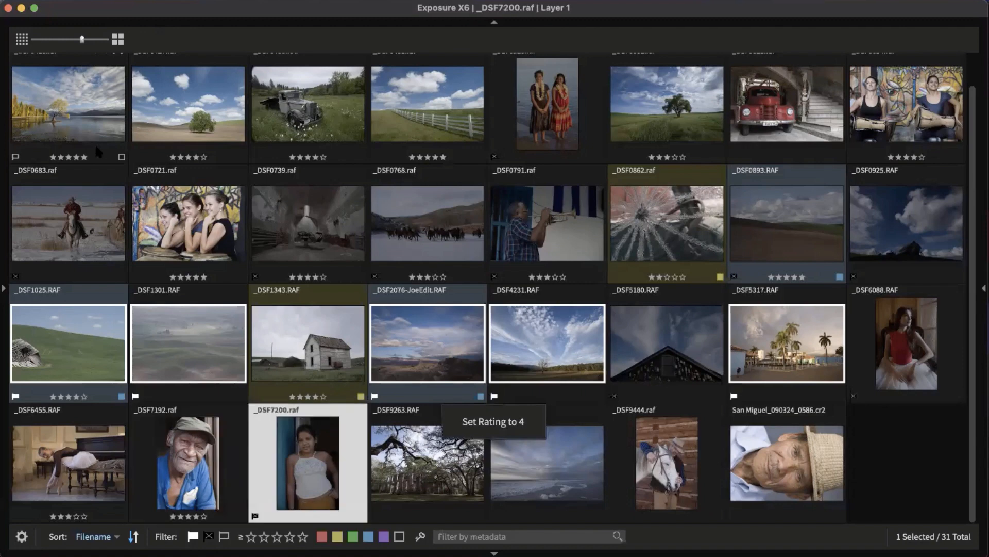
pyautogui.press('6')
pyautogui.press('4')
pyautogui.press('4')
pyautogui.press('5')
pyautogui.press('5')
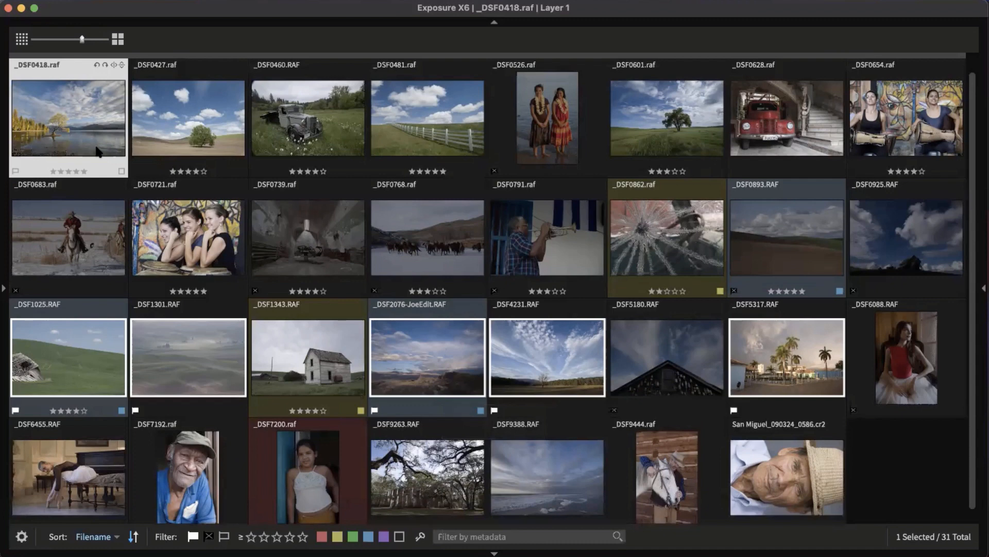
# Step: Label _DSF0418 and _DSF0526 green, _DSF0427 yellow and _DSF0460 red across the top row
pyautogui.press('8')
pyautogui.press('7')
pyautogui.press('6')
pyautogui.press('8')
pyautogui.press('8')
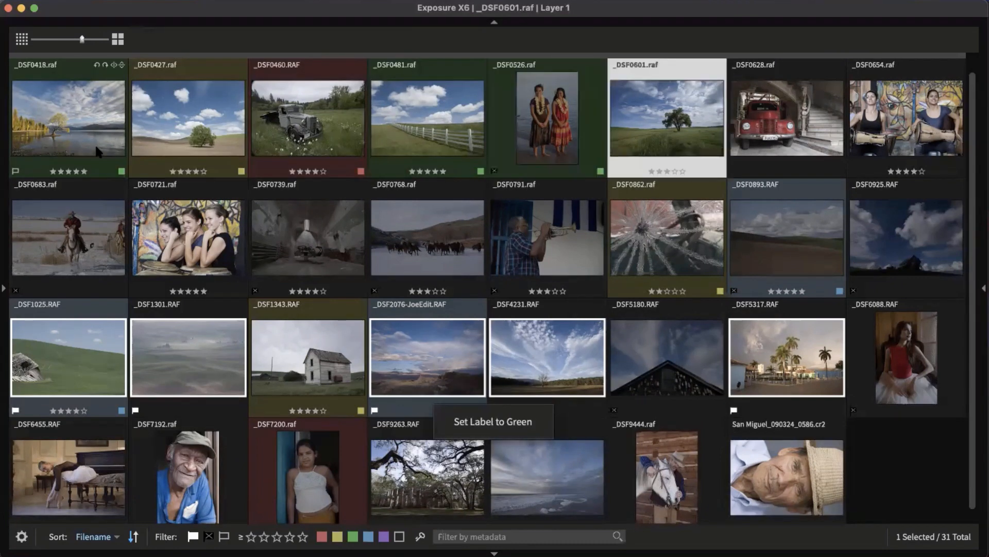
pyautogui.press('7')
pyautogui.press('6')
pyautogui.press('8')
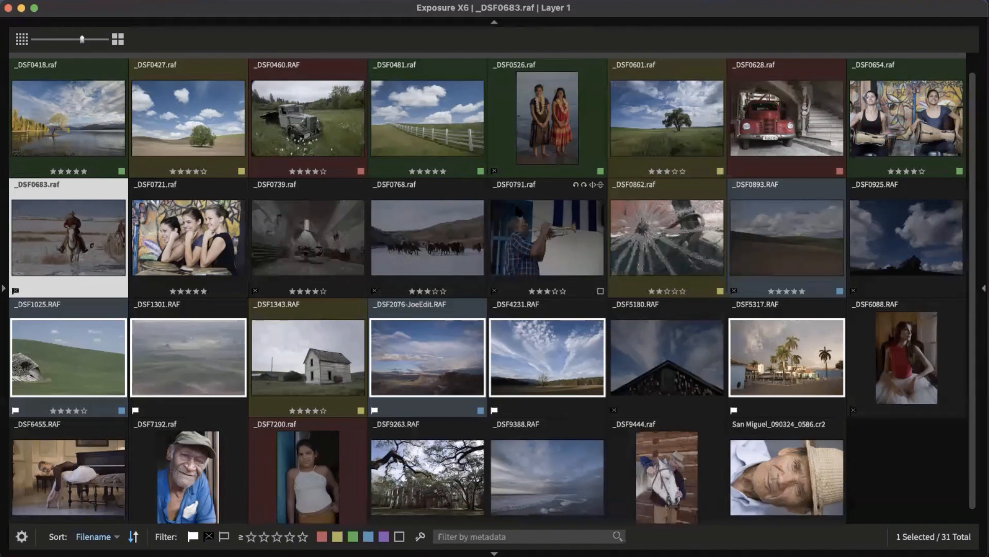
# Step: Filter the grid to picks, then blue labels, then yellow labels, clearing each filter
pyautogui.click(193, 536)
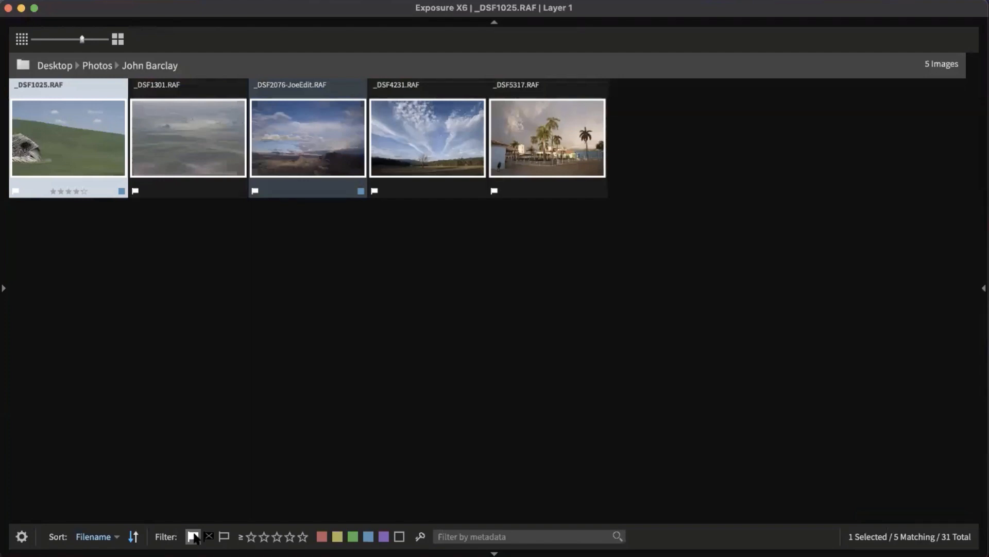
pyautogui.click(194, 537)
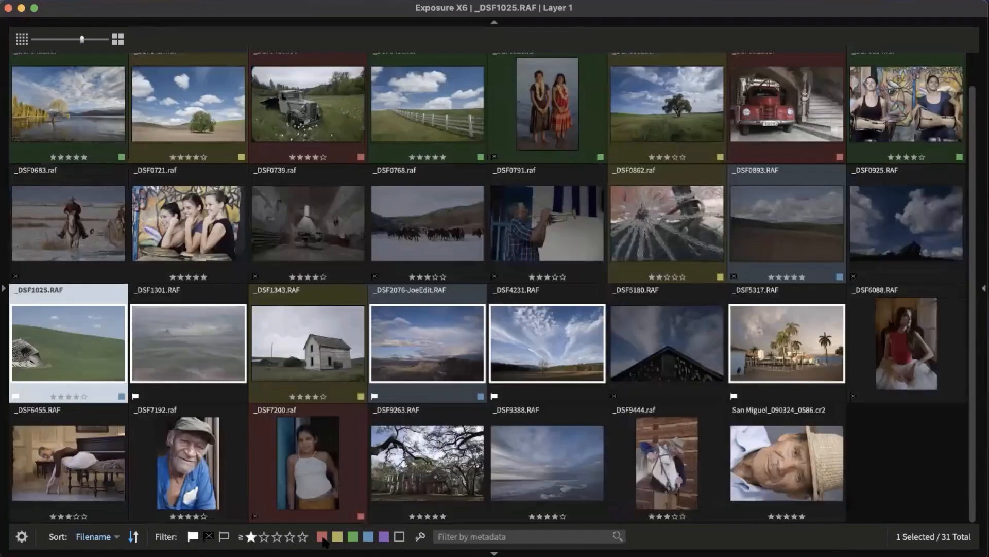
pyautogui.click(367, 537)
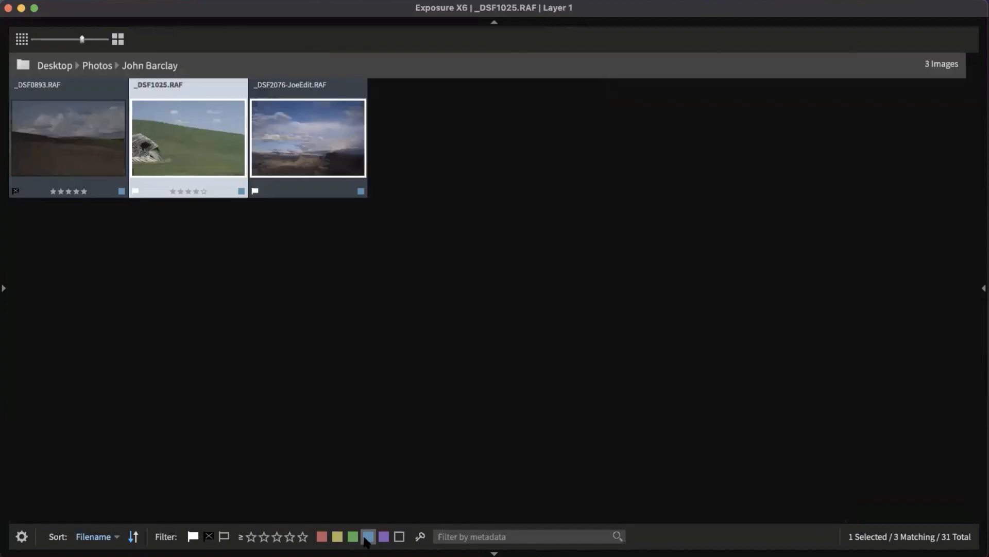
pyautogui.click(367, 536)
pyautogui.click(338, 537)
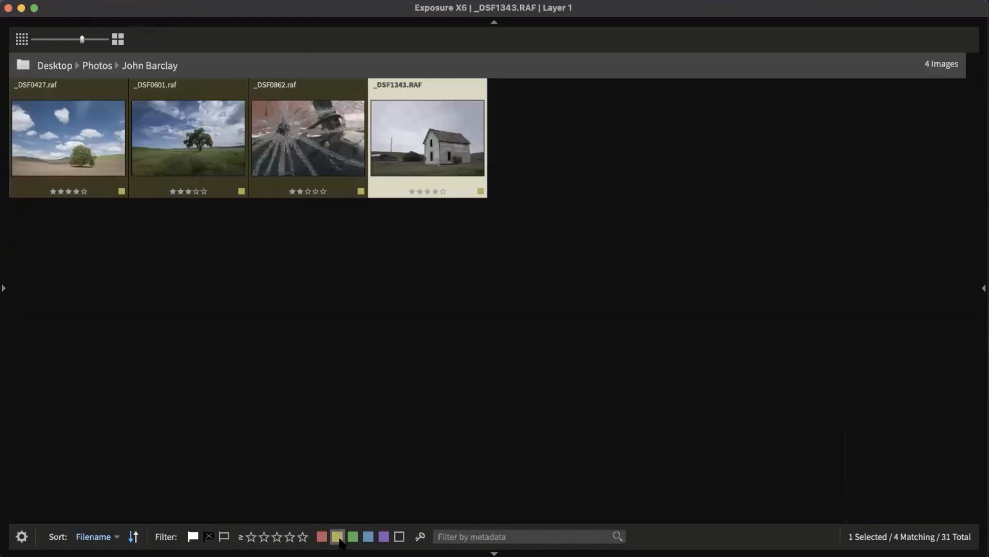
pyautogui.click(337, 537)
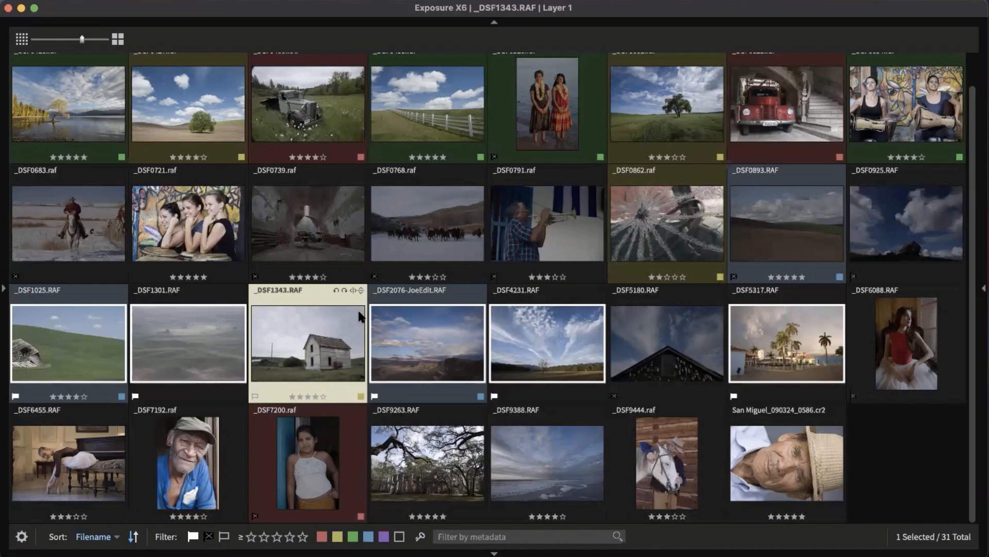
# Step: Filter to four-plus-star photos, clear it, and reopen the histogram and folders panel
pyautogui.click(291, 537)
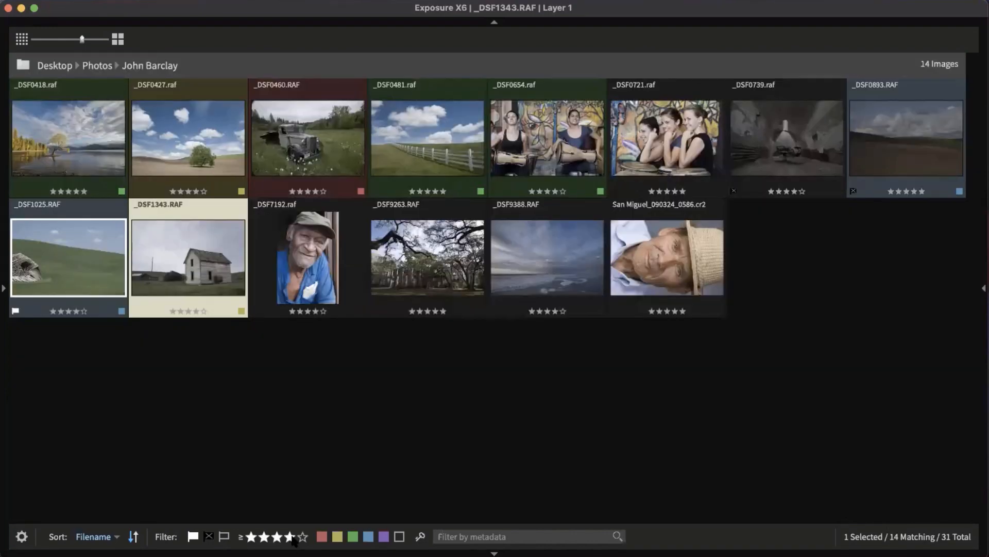
pyautogui.click(290, 537)
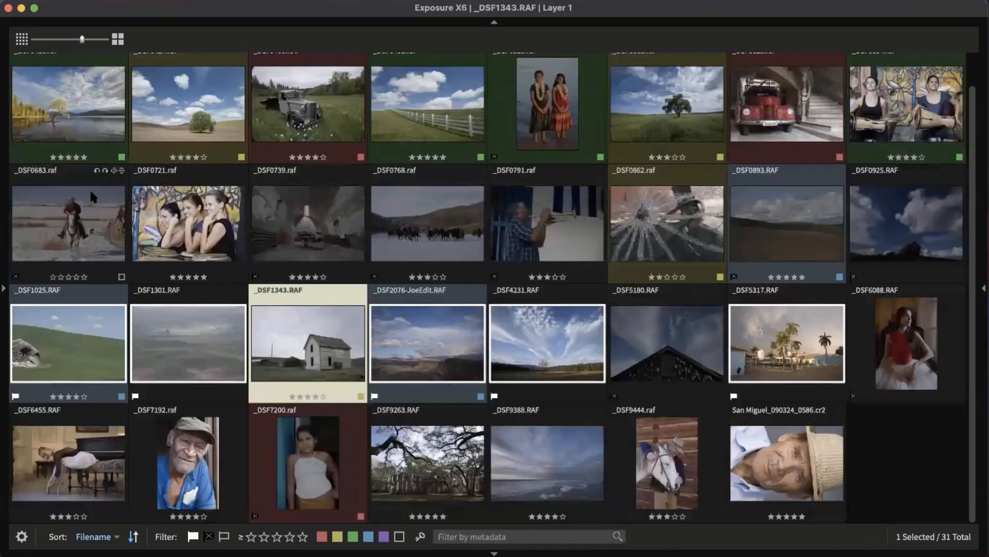
pyautogui.click(5, 215)
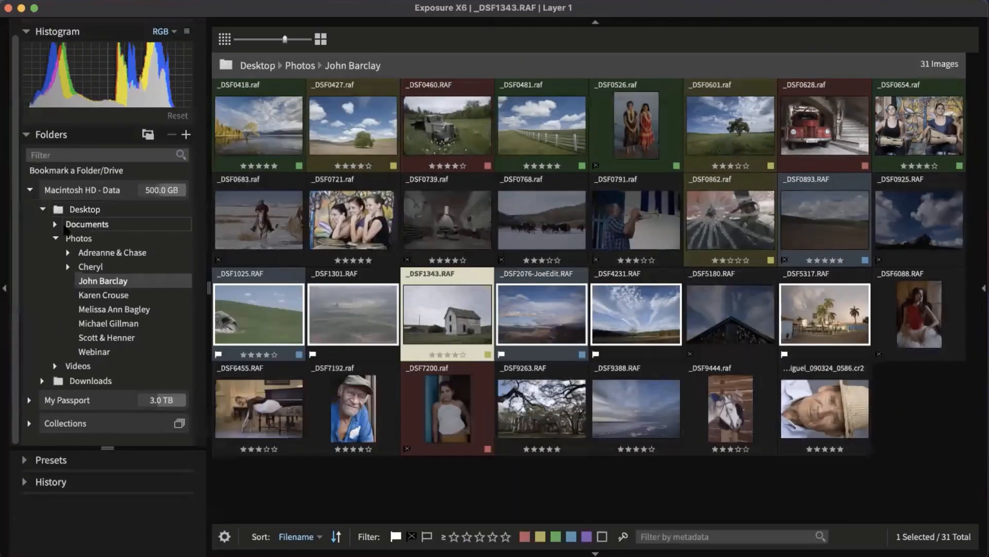
pyautogui.click(119, 324)
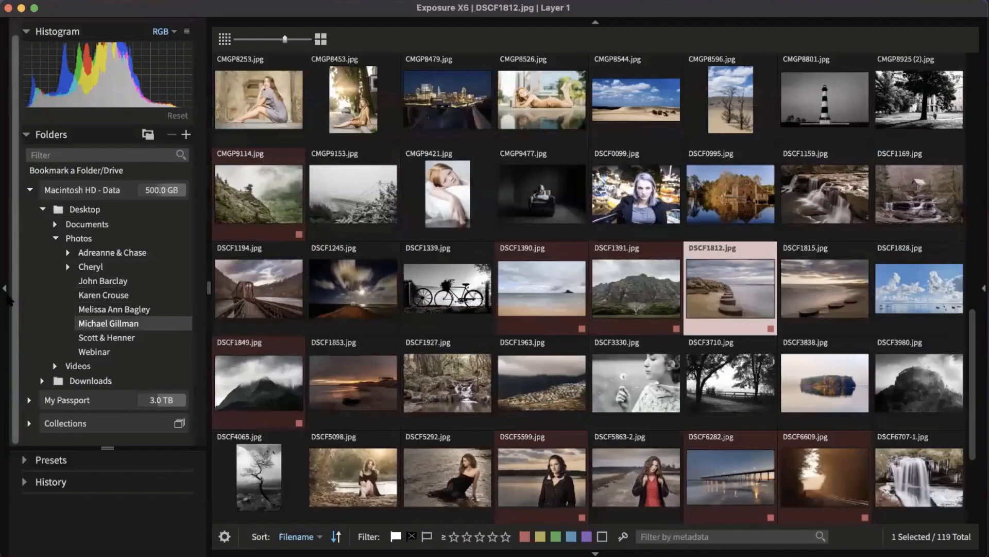
pyautogui.click(4, 289)
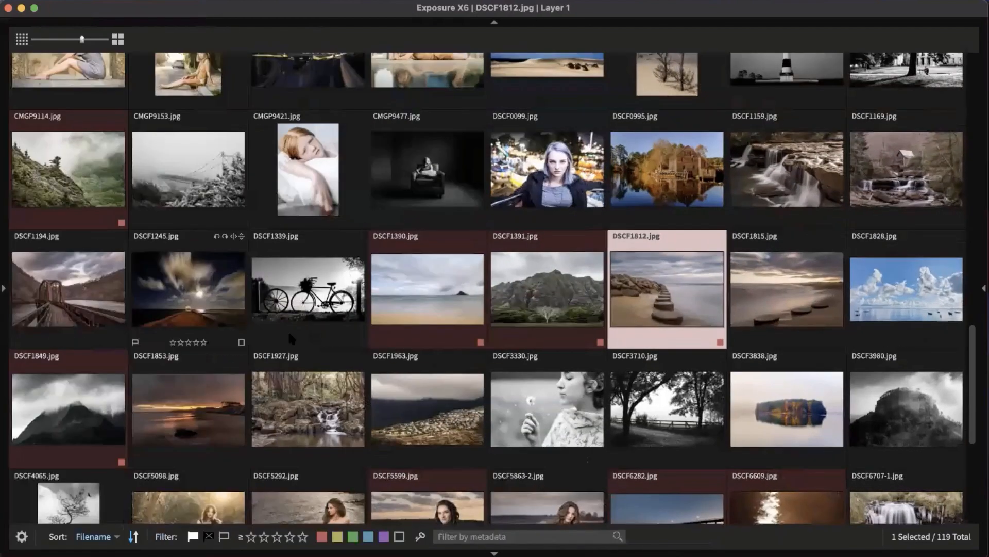
pyautogui.scroll(5, 280, 363)
pyautogui.scroll(8, 279, 363)
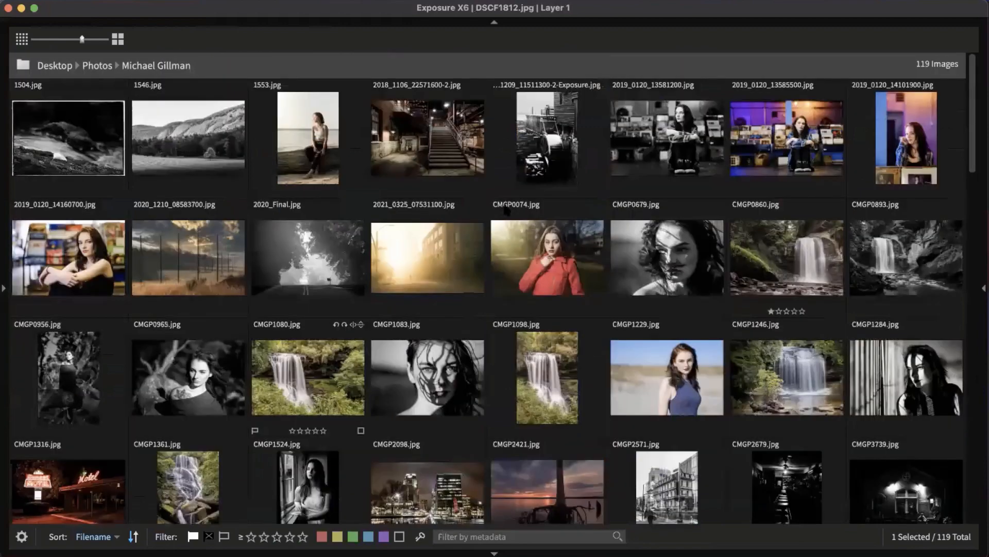
pyautogui.scroll(-4, 503, 217)
pyautogui.scroll(2, 503, 217)
pyautogui.scroll(-3, 503, 216)
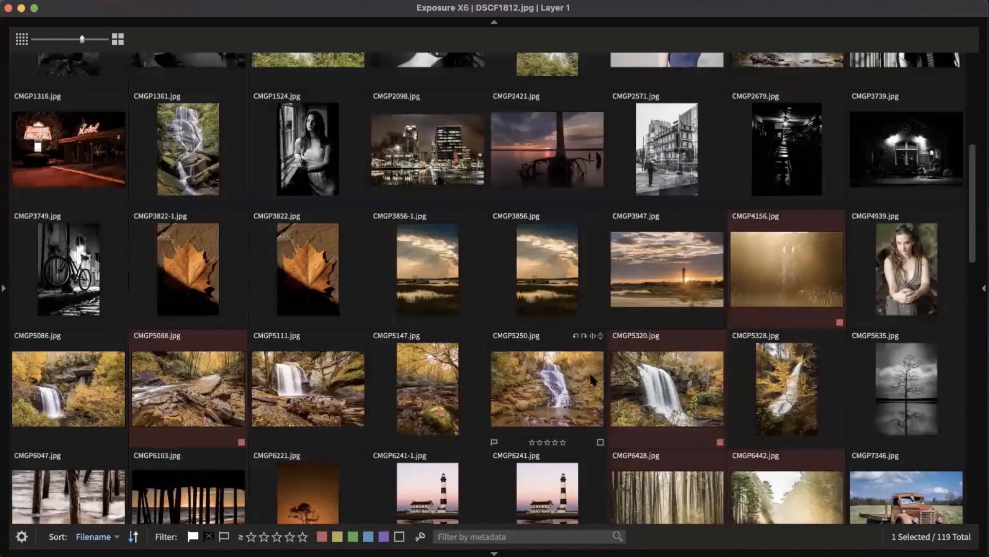
pyautogui.click(322, 535)
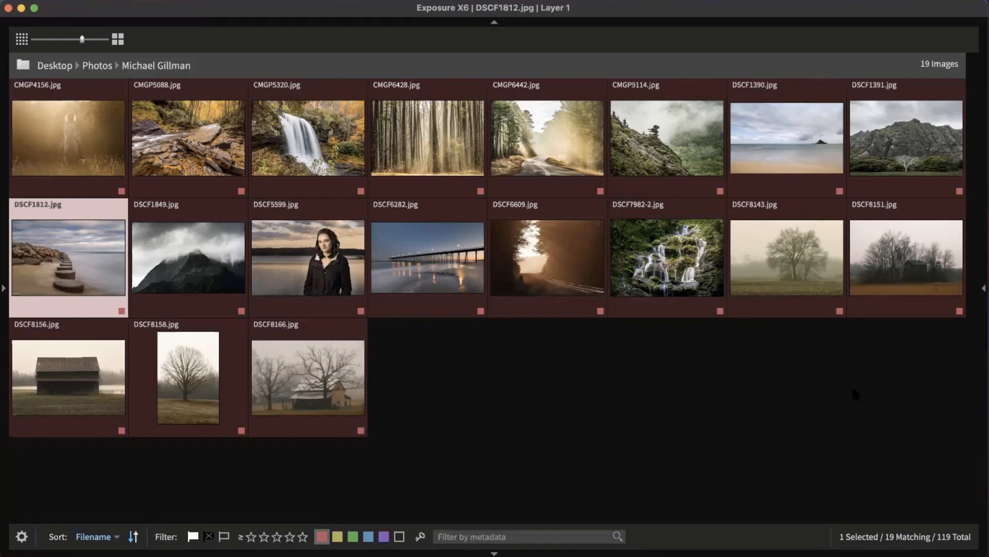
pyautogui.click(983, 289)
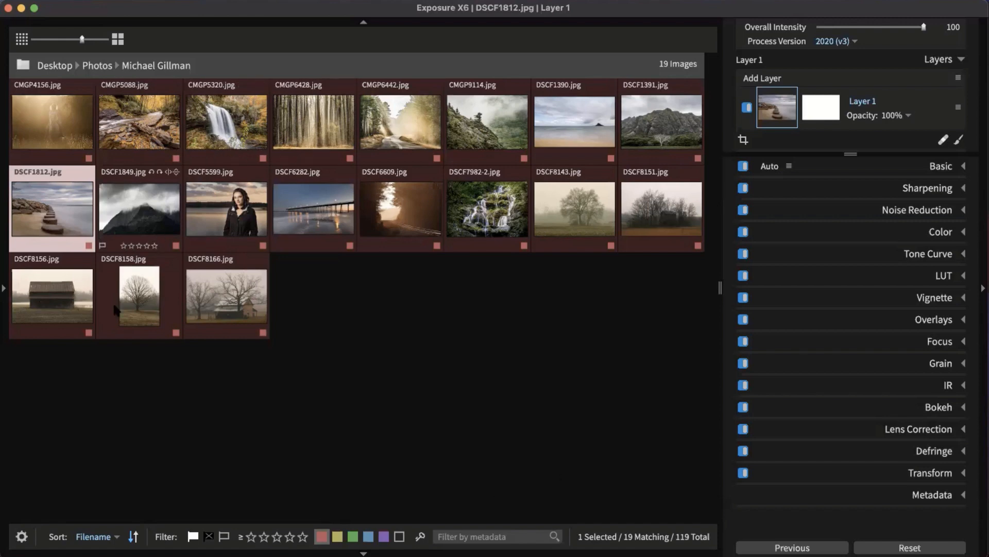
# Step: Open DSCF8156 in single view and expand Lens Correction showing its Fujifilm XF 16-55mm profile
pyautogui.click(68, 289)
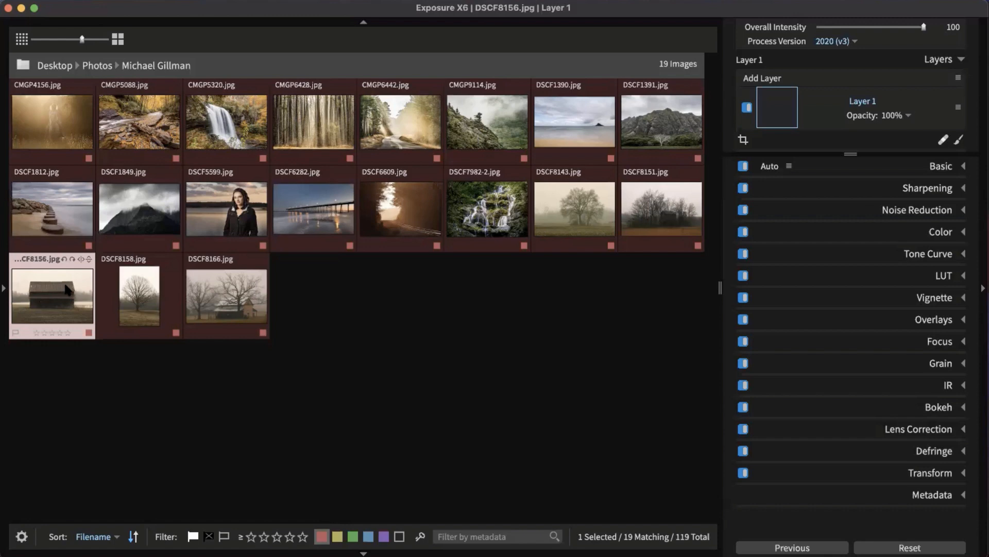
pyautogui.doubleClick(67, 289)
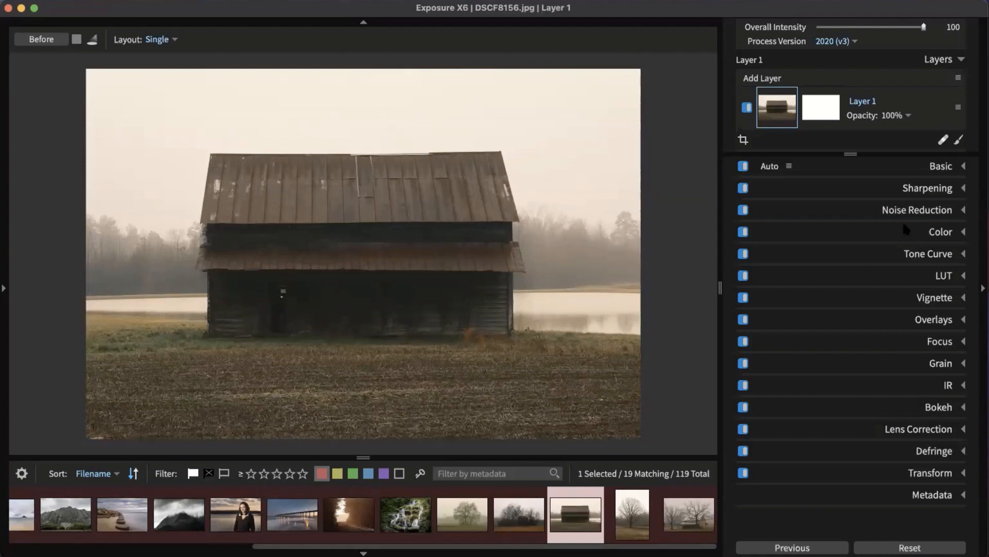
pyautogui.click(922, 429)
pyautogui.scroll(-3, 868, 310)
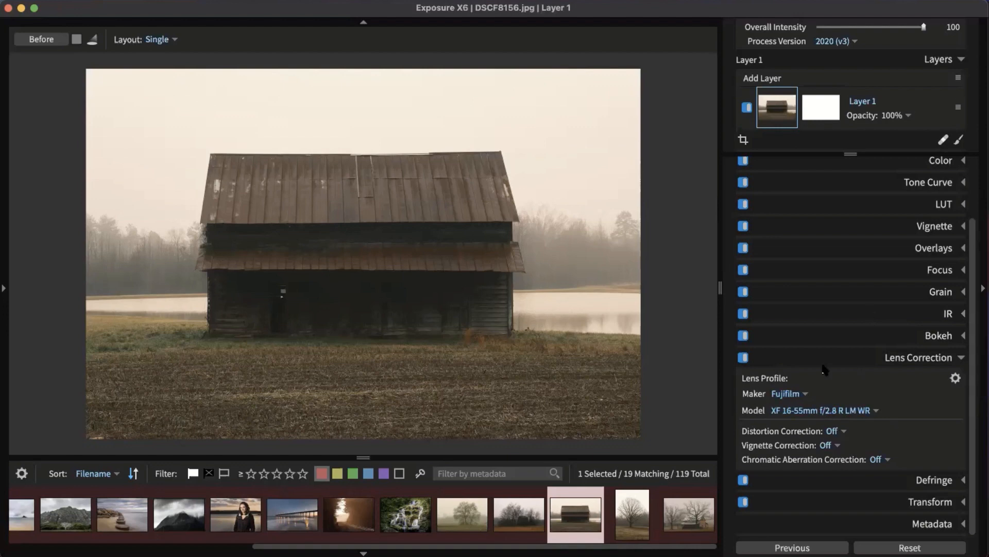
# Step: Browse the lens Maker and Model lists, keeping Fujifilm and the recognised lens
pyautogui.click(795, 394)
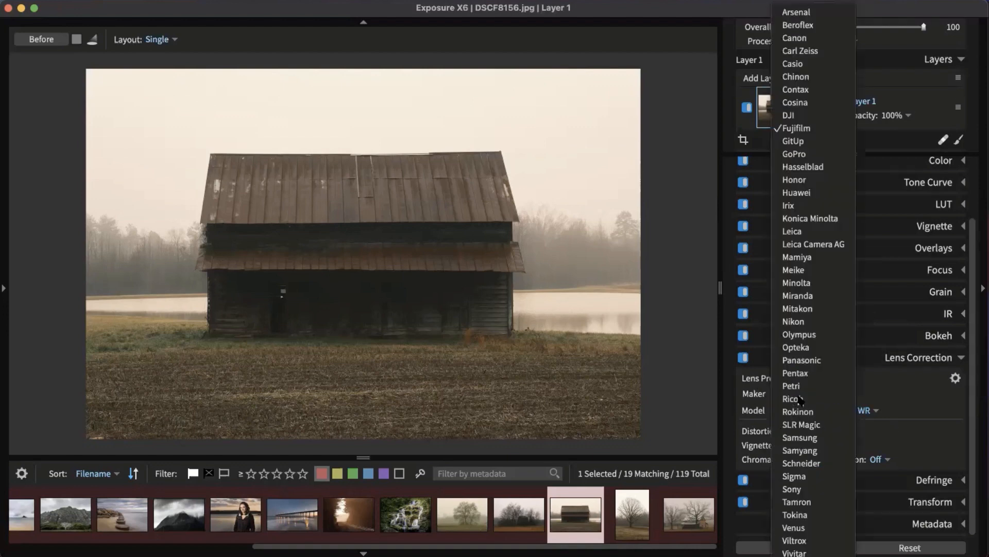
pyautogui.click(892, 388)
pyautogui.click(858, 411)
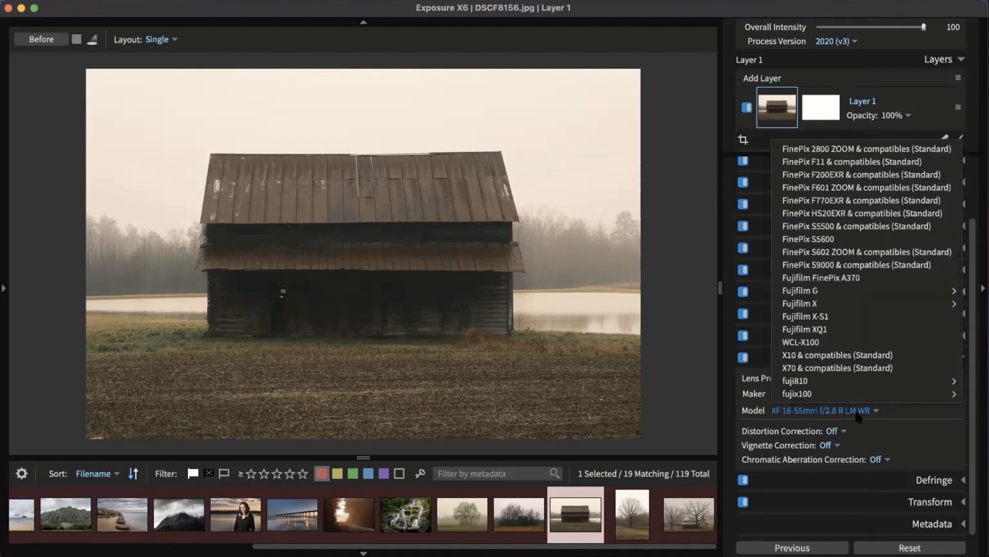
pyautogui.click(891, 408)
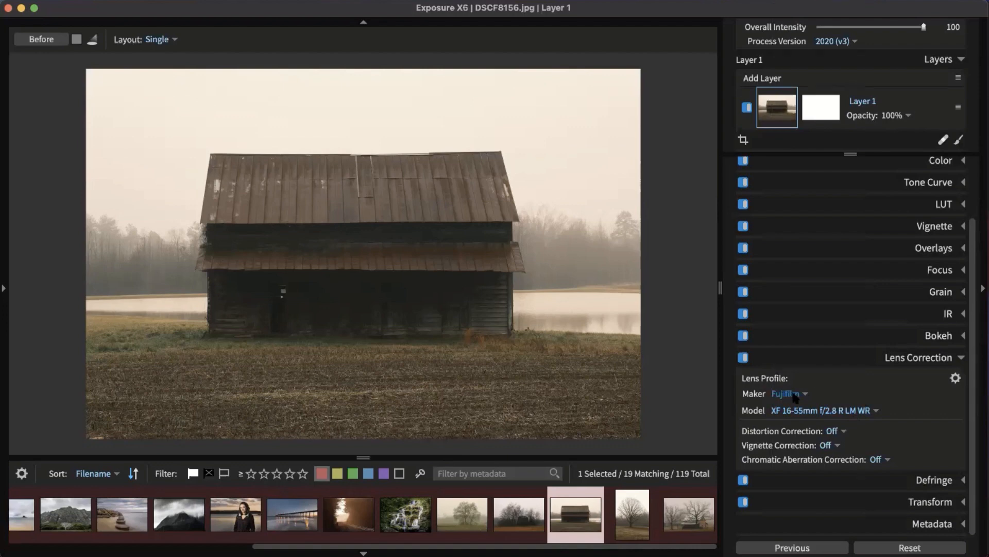
pyautogui.click(840, 411)
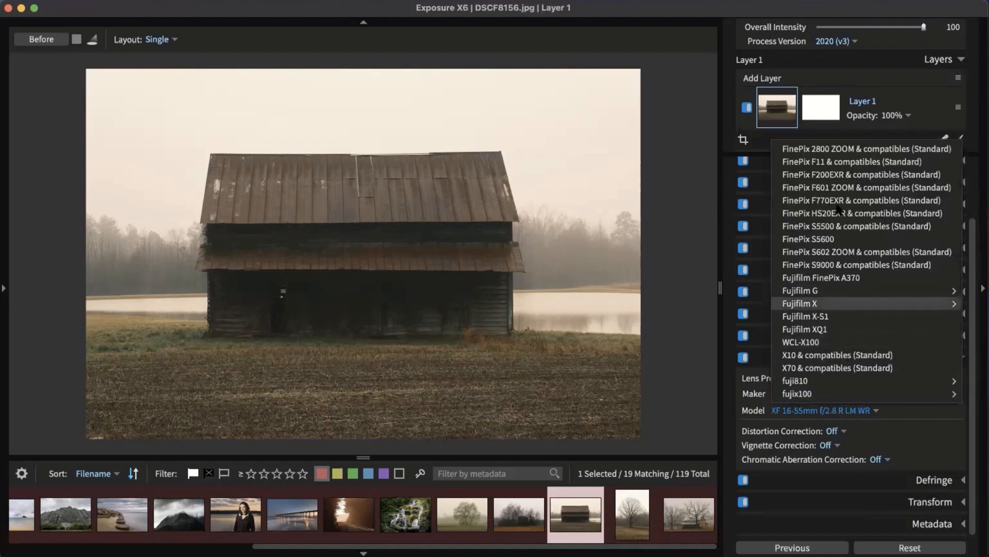
pyautogui.click(915, 418)
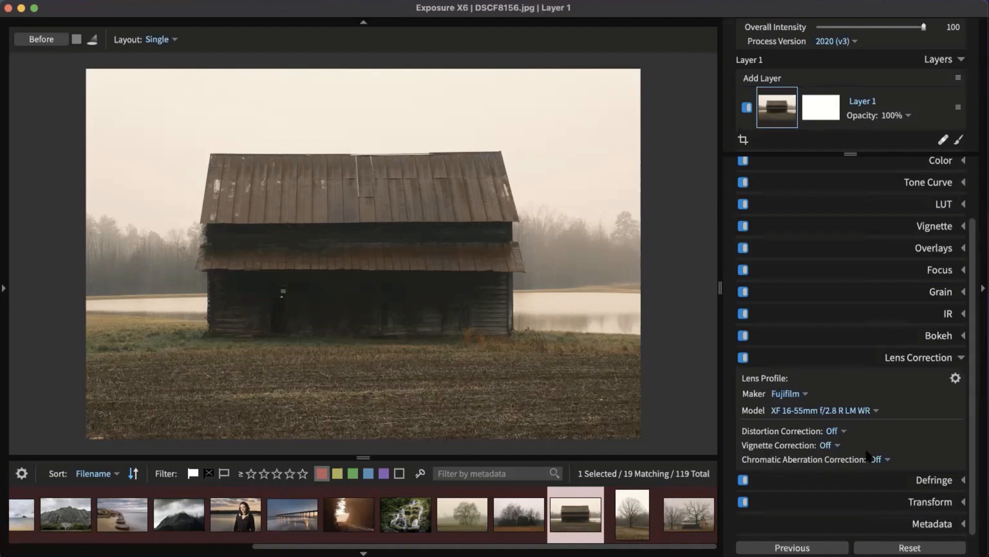
# Step: Try Distortion Manual and Vignette Profile, return both to Off, and collapse Lens Correction
pyautogui.click(833, 431)
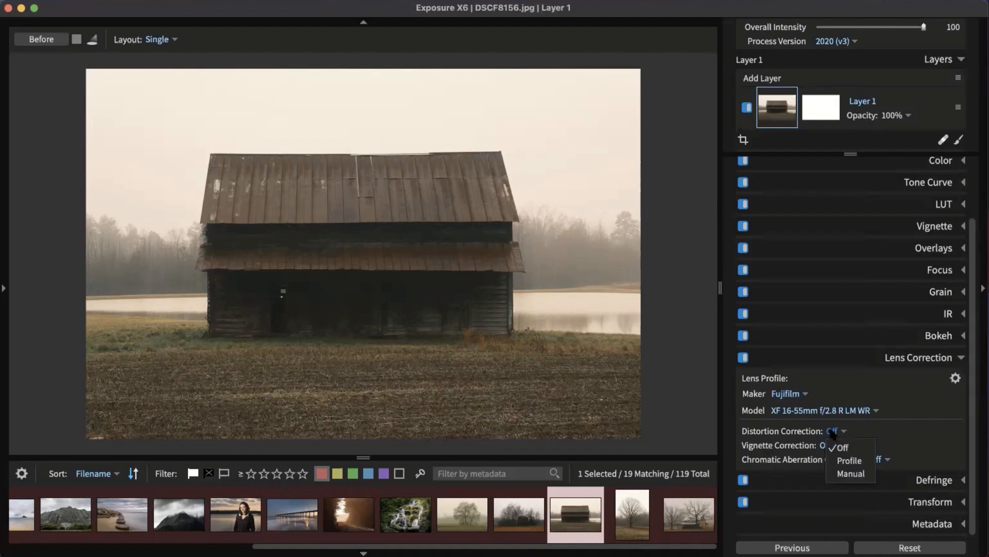
pyautogui.click(850, 473)
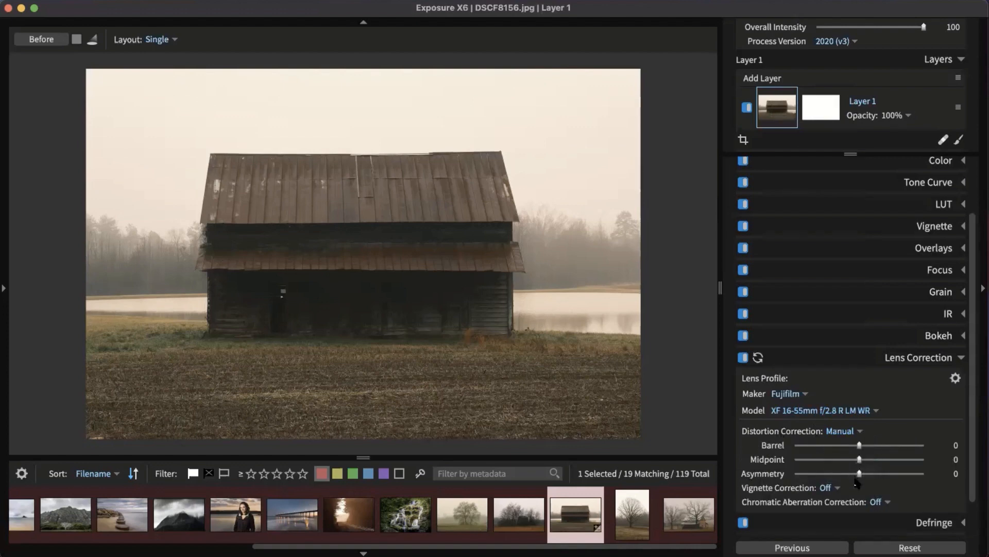
pyautogui.click(850, 432)
pyautogui.click(853, 446)
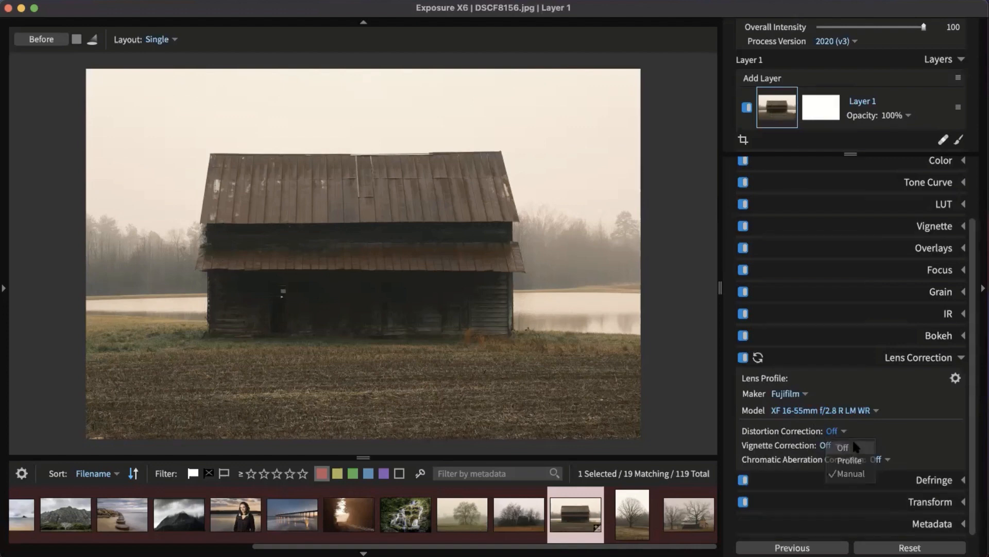
pyautogui.click(827, 445)
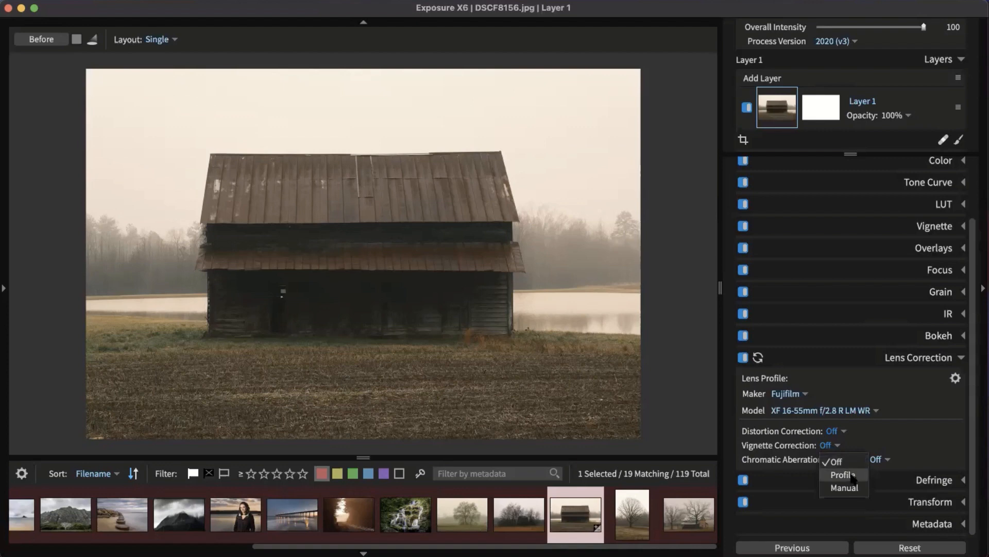
pyautogui.click(853, 474)
pyautogui.click(837, 447)
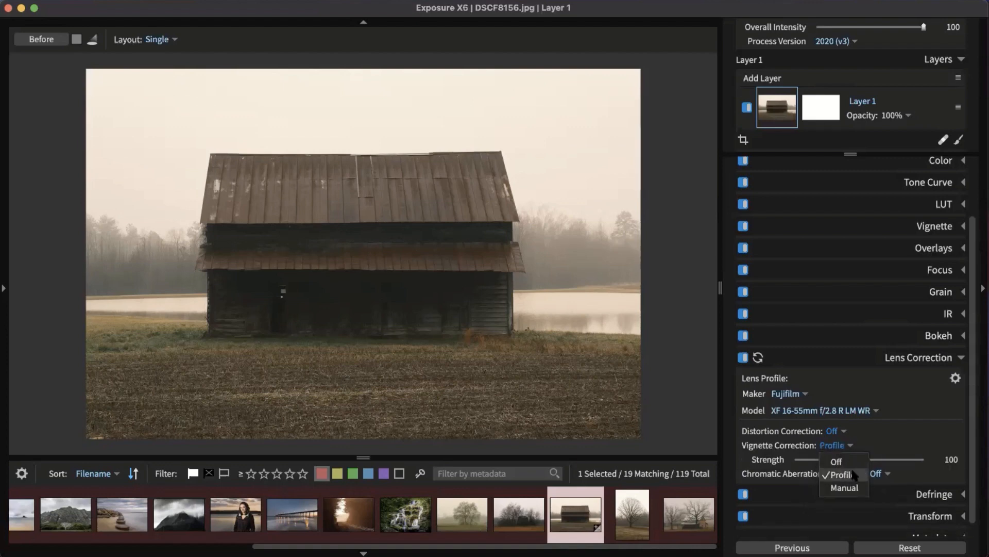
pyautogui.click(837, 461)
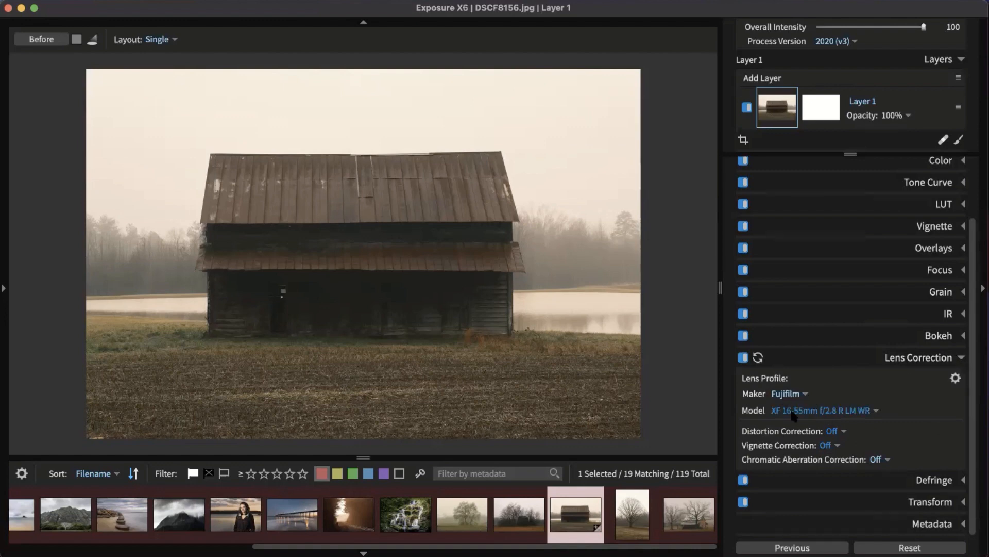
pyautogui.click(915, 358)
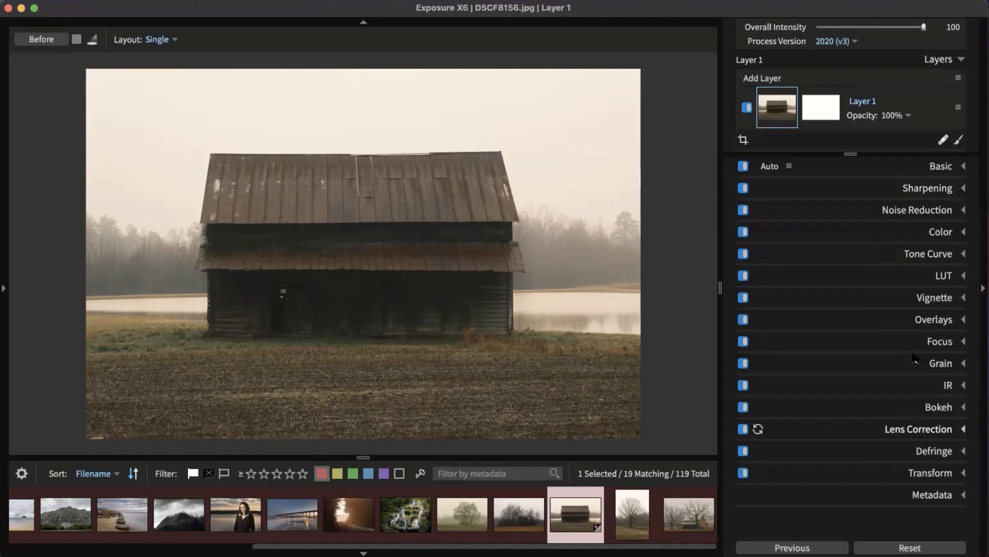
pyautogui.click(918, 470)
pyautogui.scroll(-4, 893, 383)
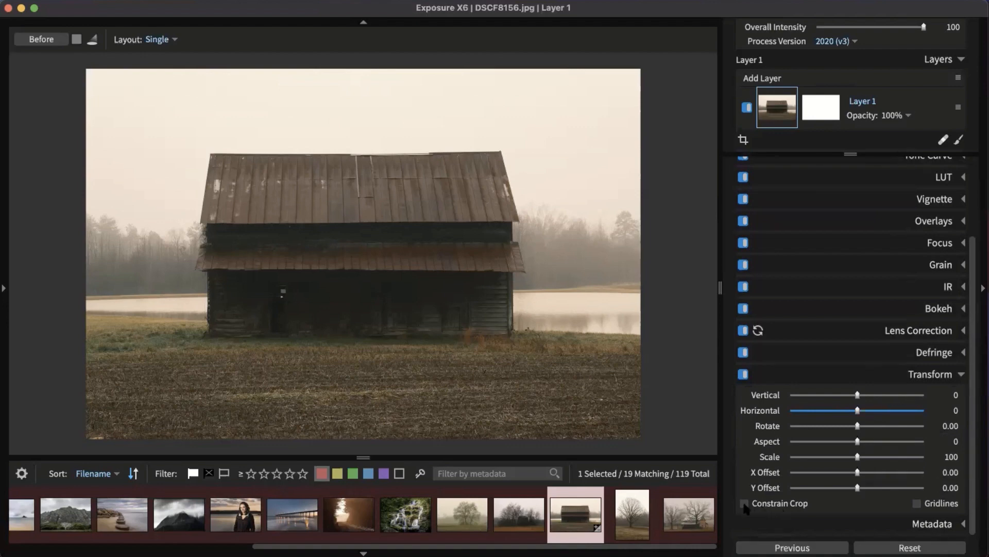
pyautogui.click(917, 505)
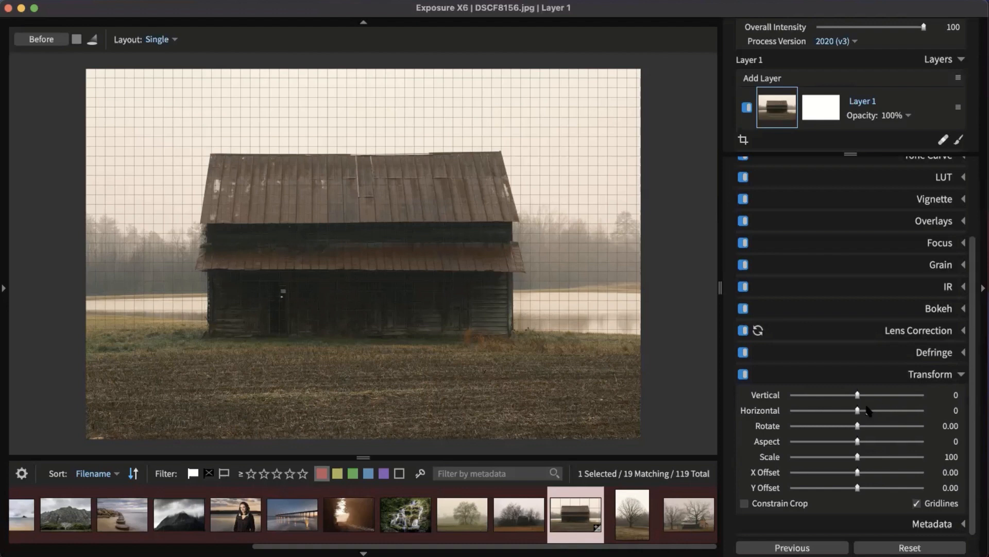
pyautogui.click(922, 381)
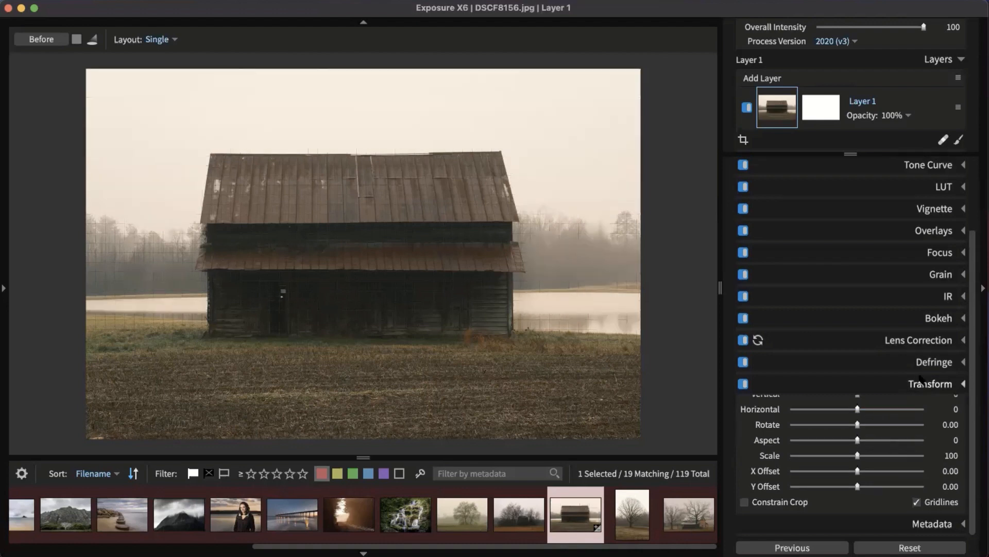
# Step: Level the barn roofline with the straighten tool, rotating the photo 0.64°
pyautogui.click(744, 140)
pyautogui.click(752, 183)
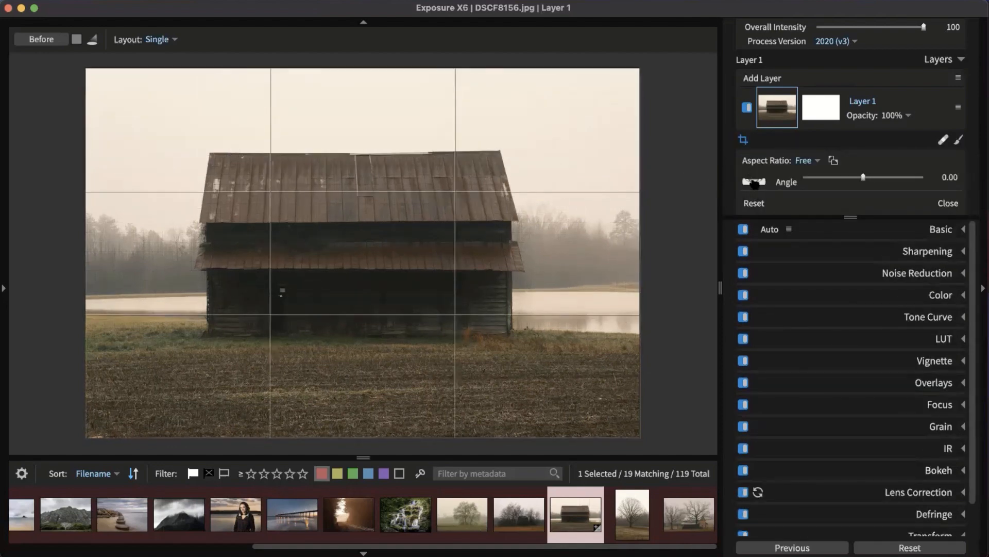
pyautogui.moveTo(502, 148); pyautogui.dragTo(211, 154)
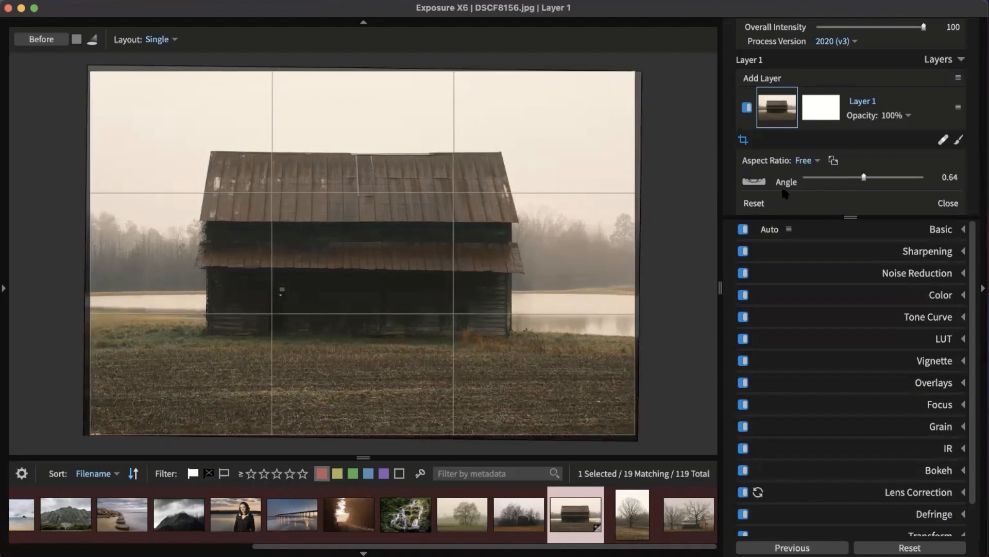
pyautogui.click(743, 140)
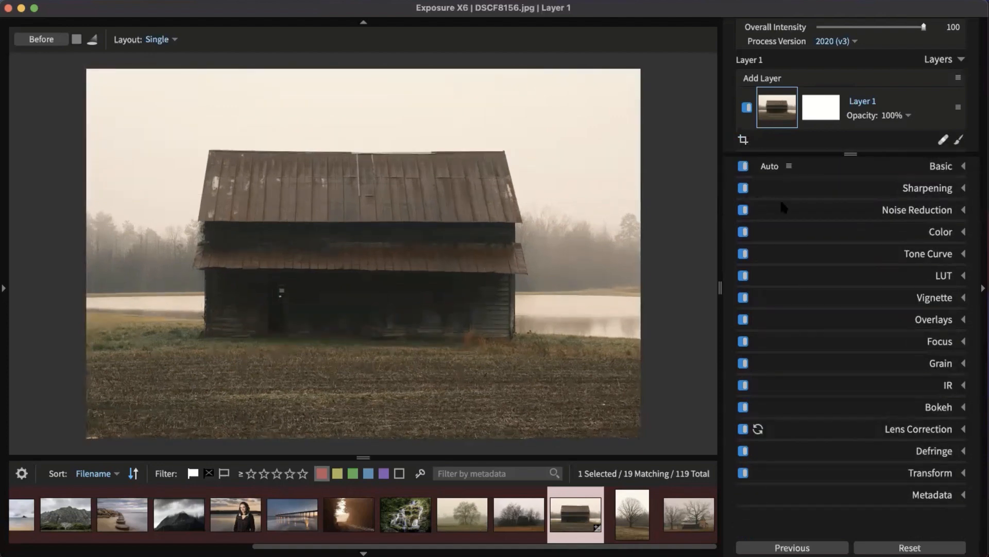
# Step: Expand Sharpening and drag Amount up, then back down to 70
pyautogui.click(931, 187)
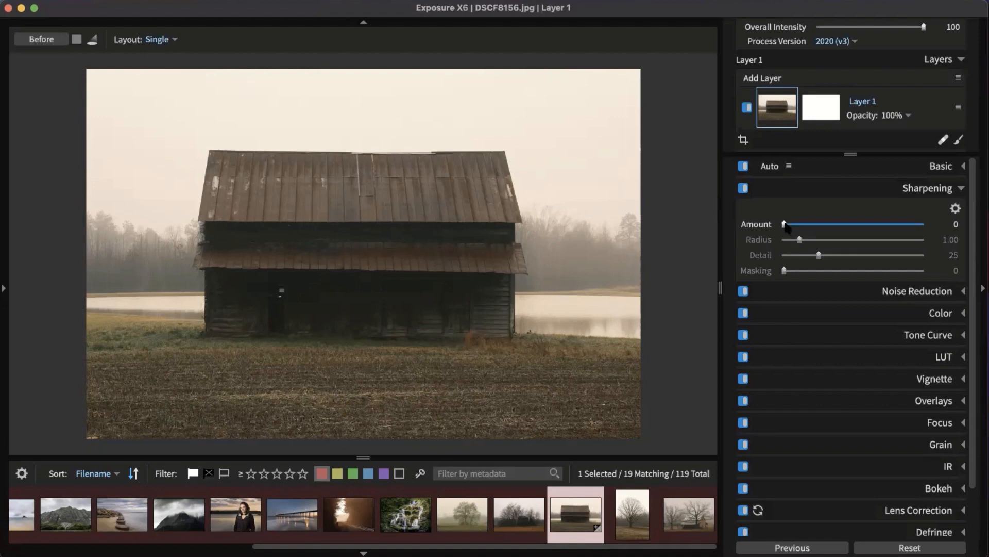
pyautogui.moveTo(785, 225); pyautogui.dragTo(930, 233)
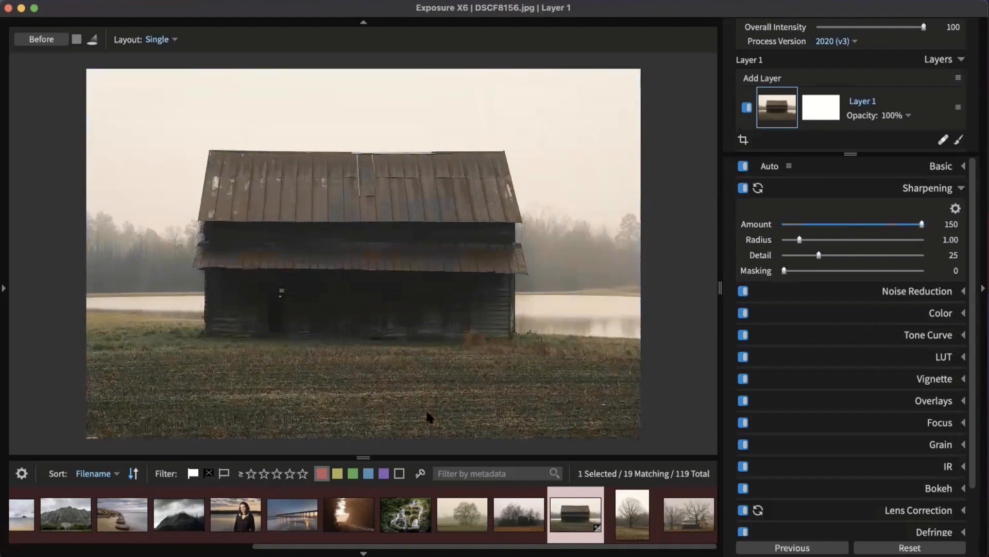
pyautogui.moveTo(922, 224); pyautogui.dragTo(818, 282)
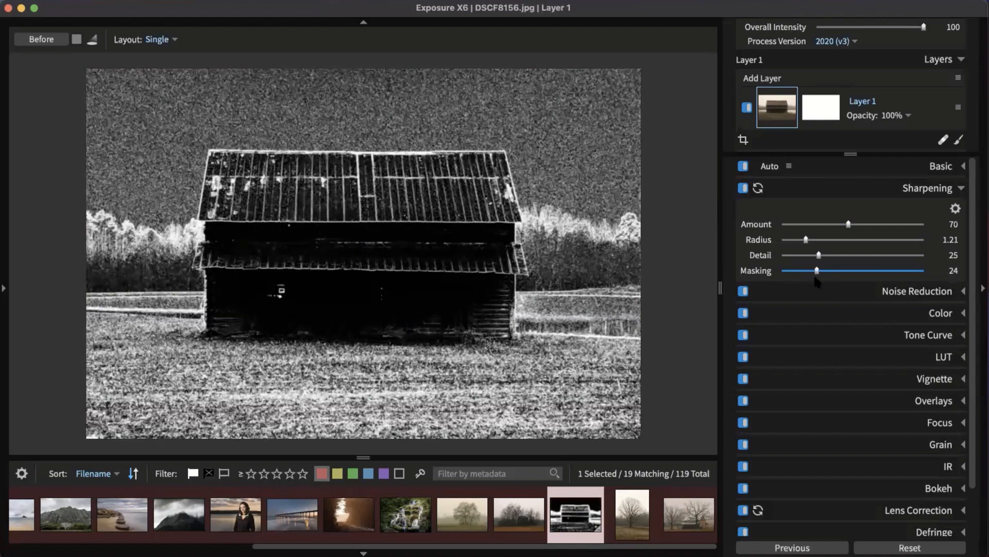
# Step: Raise sharpening Masking and cut Amount to 44, then expand Noise Reduction
pyautogui.moveTo(818, 277); pyautogui.dragTo(825, 278)
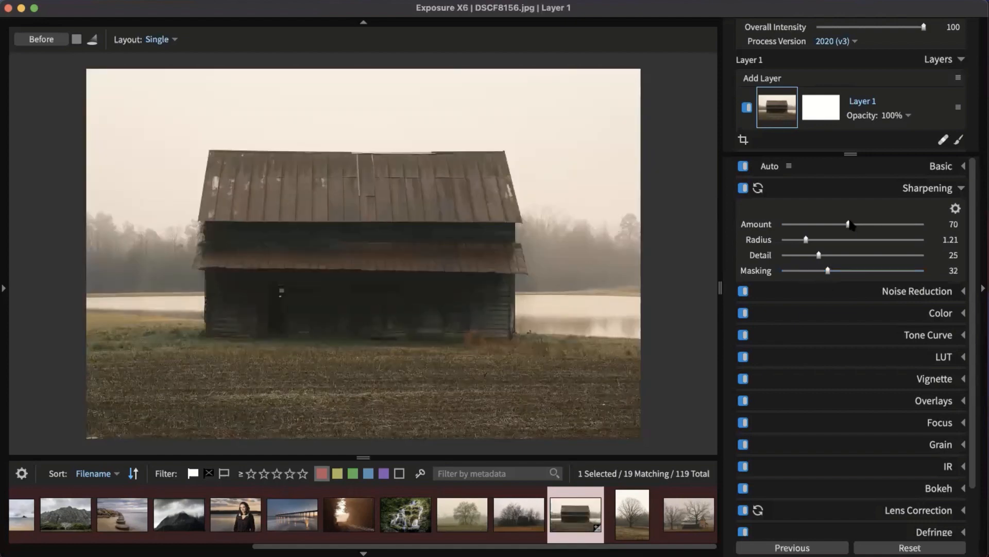
pyautogui.moveTo(849, 225); pyautogui.dragTo(824, 226)
pyautogui.click(926, 189)
pyautogui.click(927, 216)
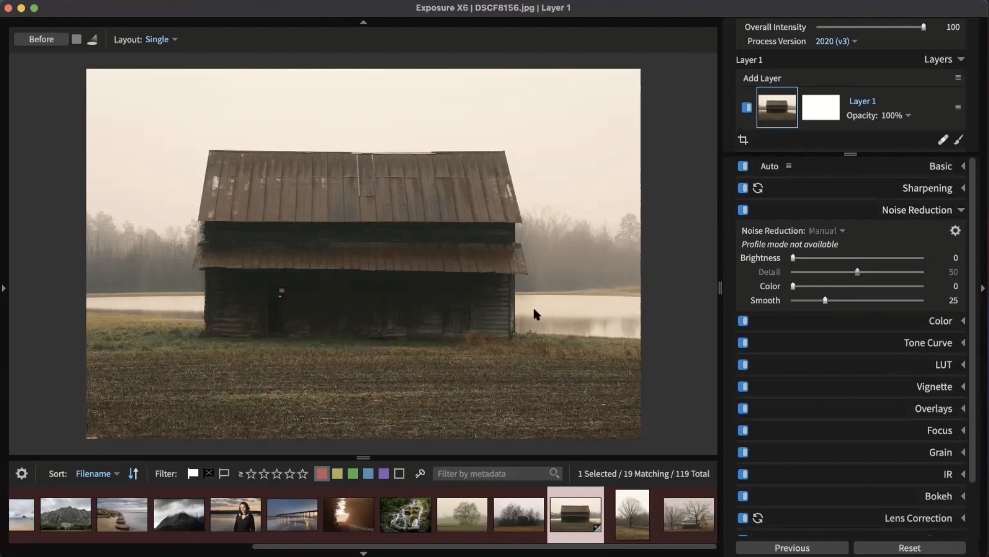
# Step: Zoom into the barn siding and lower sharpening Amount from 44 to 26
pyautogui.click(500, 311)
pyautogui.moveTo(499, 309); pyautogui.dragTo(499, 250)
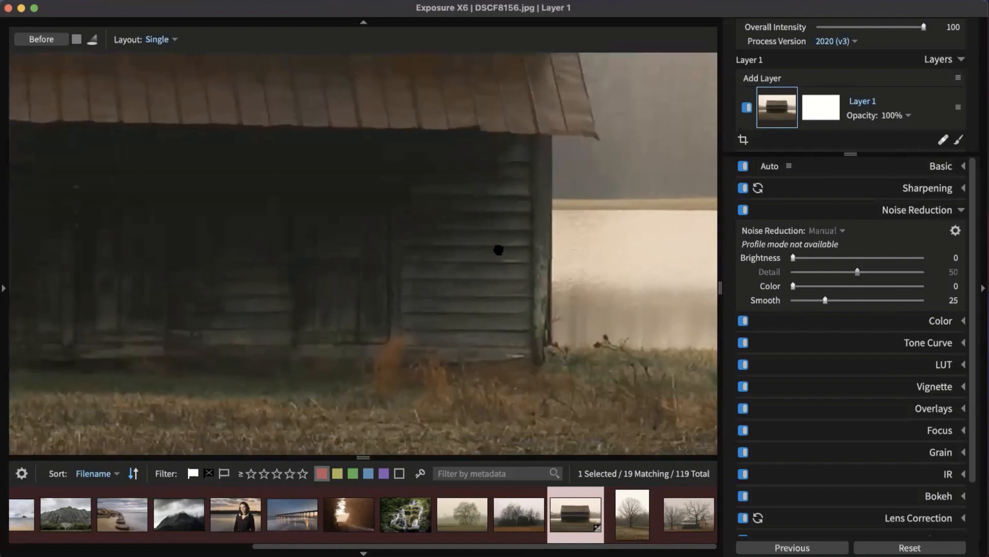
pyautogui.moveTo(303, 249); pyautogui.dragTo(326, 254)
pyautogui.scroll(5, 325, 253)
pyautogui.moveTo(267, 142); pyautogui.dragTo(316, 279)
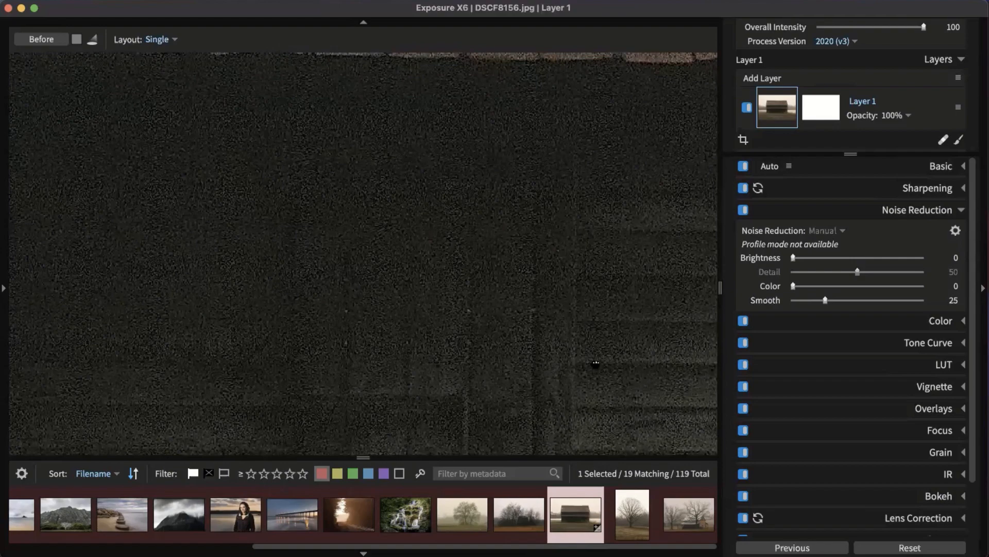
pyautogui.moveTo(606, 385); pyautogui.dragTo(371, 211)
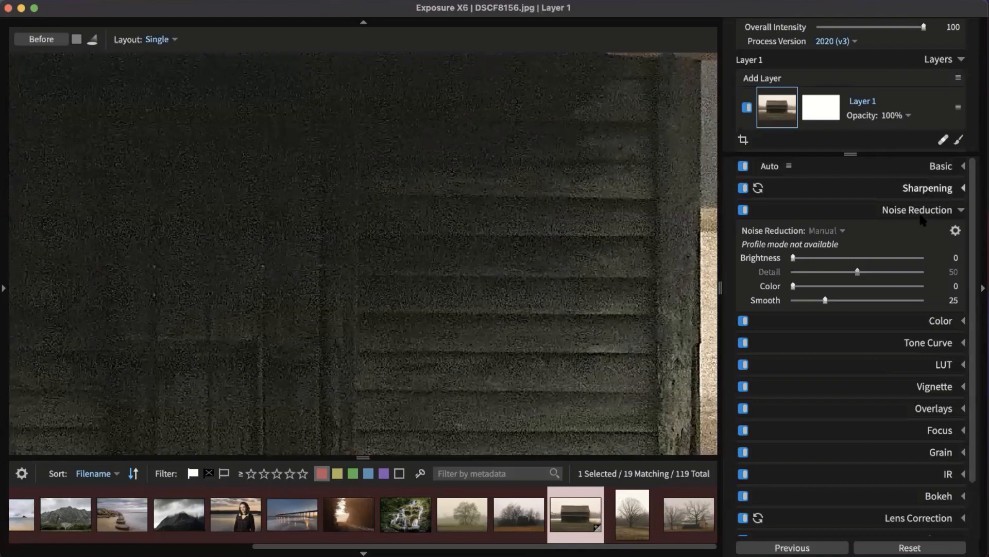
pyautogui.click(928, 188)
pyautogui.moveTo(824, 224); pyautogui.dragTo(808, 224)
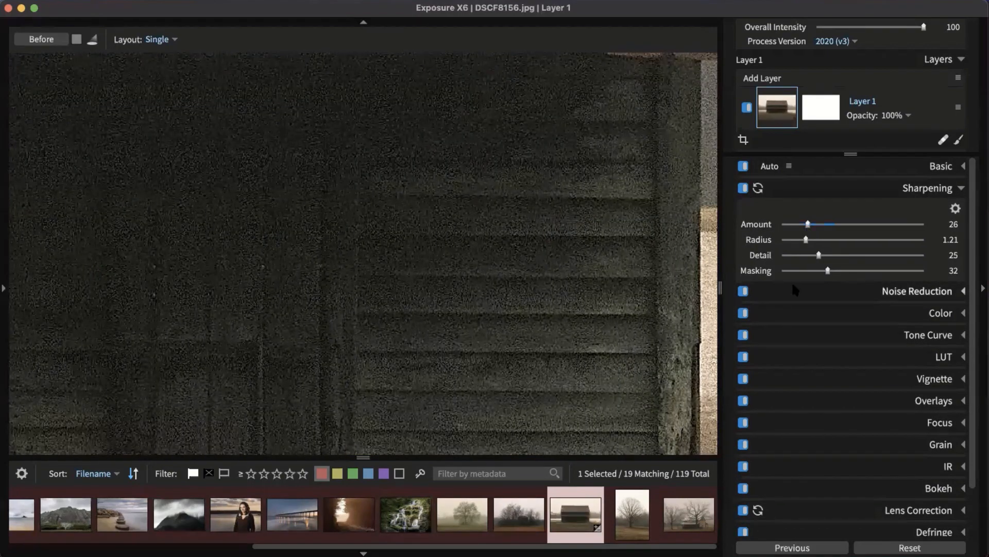
pyautogui.click(939, 188)
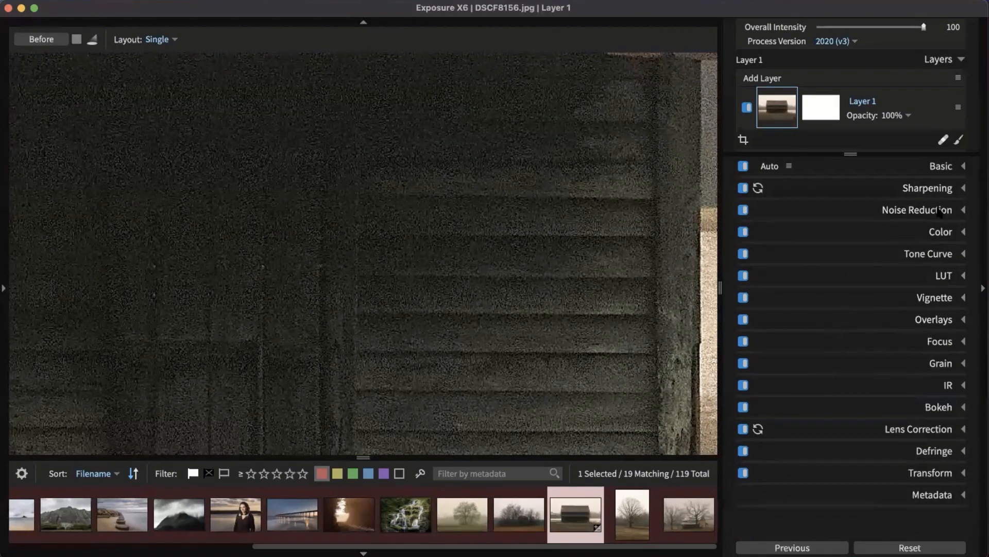
# Step: Raise noise reduction Brightness to 48 and collapse the Noise Reduction settings
pyautogui.click(896, 210)
pyautogui.moveTo(798, 257); pyautogui.dragTo(855, 257)
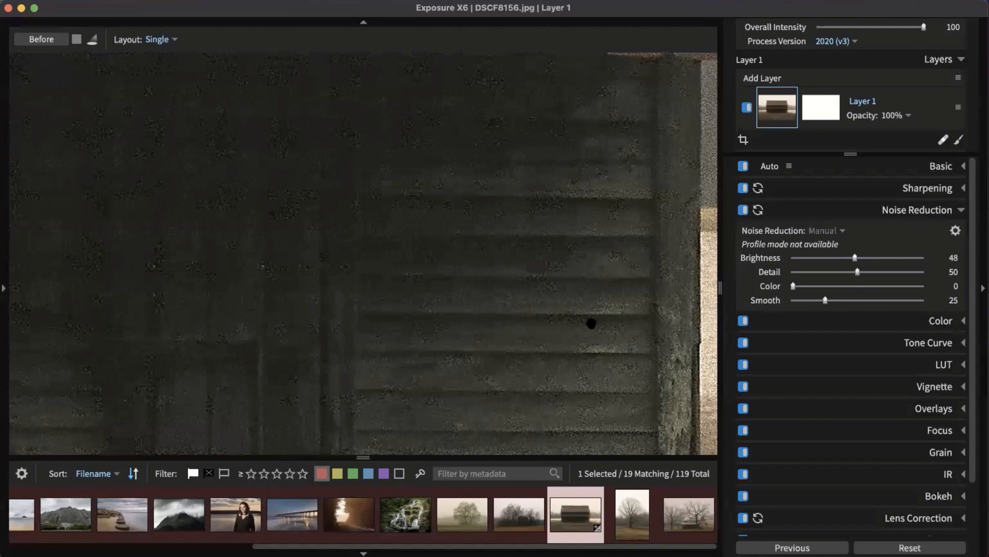
pyautogui.scroll(-1, 597, 353)
pyautogui.scroll(-2, 481, 281)
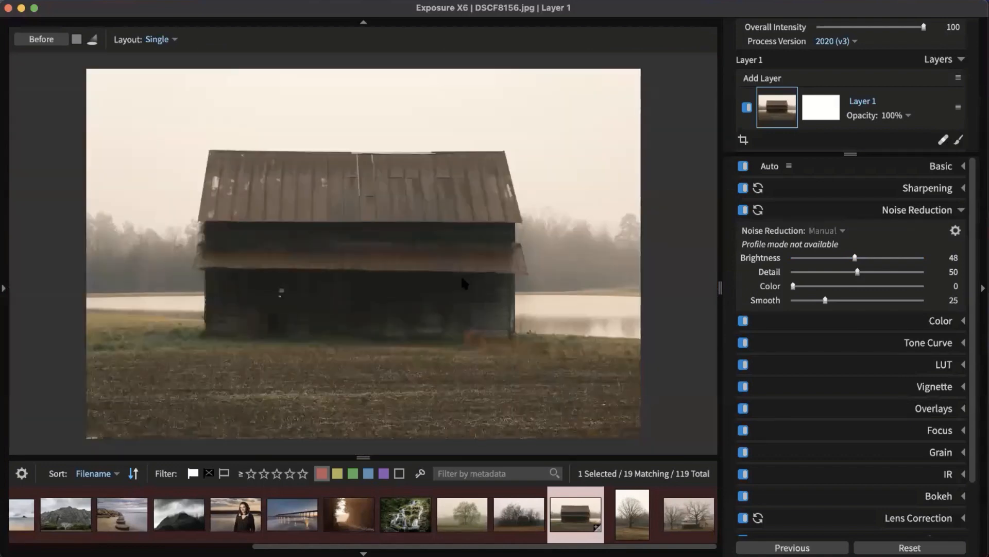
pyautogui.click(917, 215)
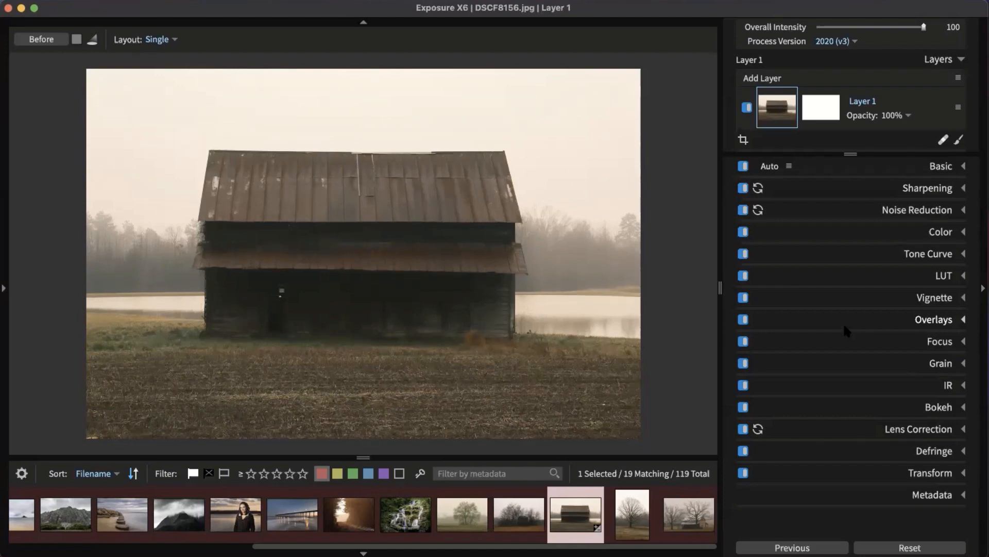
# Step: Show the left panel's Presets, collapse all categories and expand Color Films - Print
pyautogui.click(2, 245)
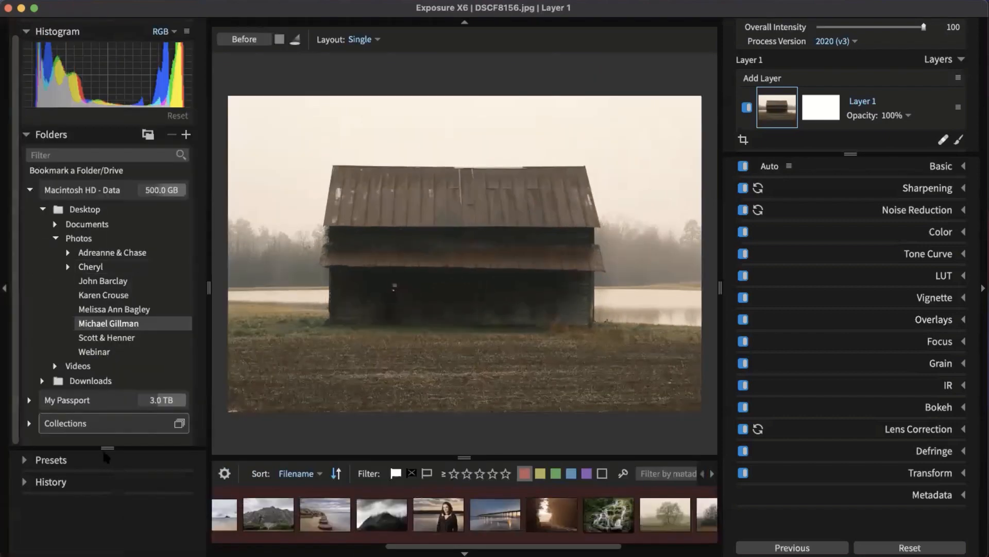
pyautogui.moveTo(97, 446); pyautogui.dragTo(100, 192)
pyautogui.click(103, 200)
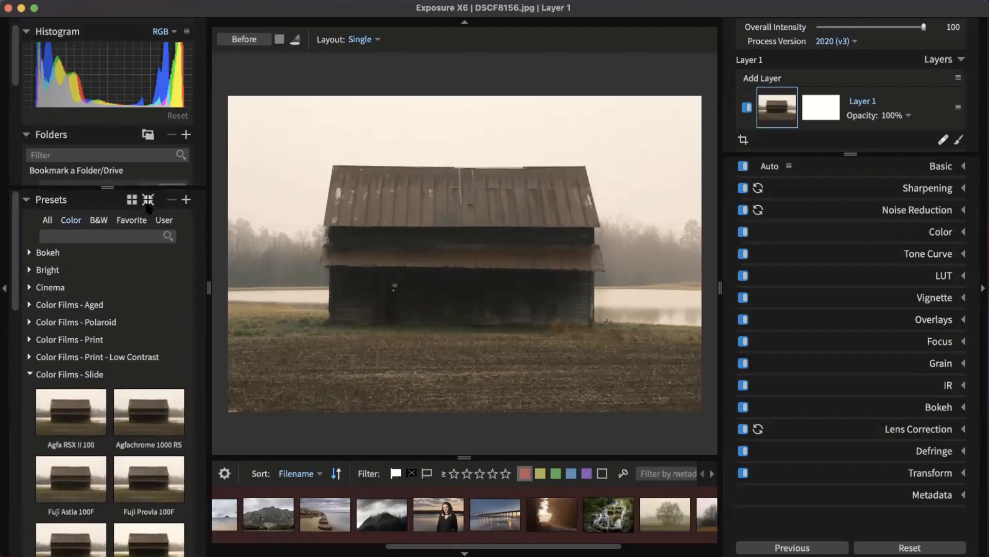
pyautogui.click(147, 203)
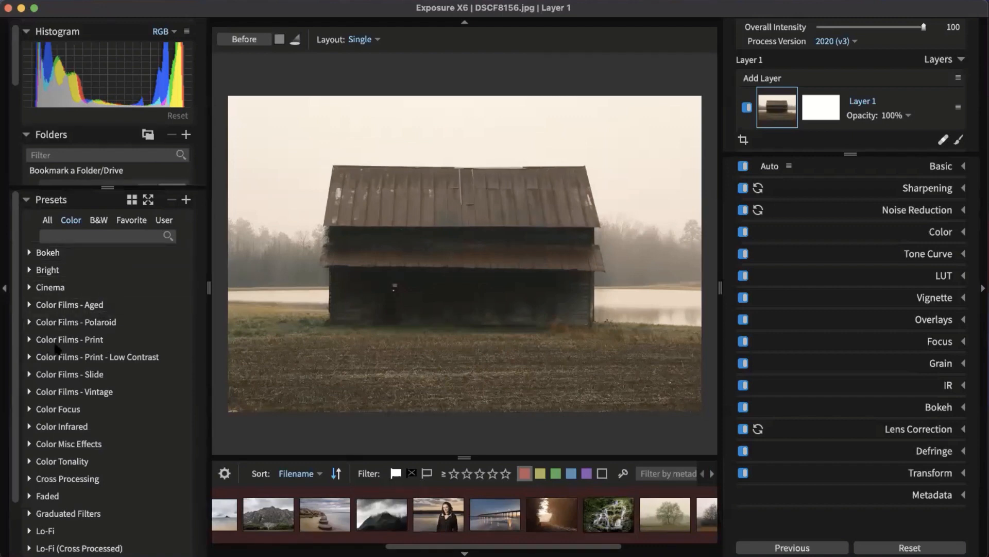
pyautogui.click(57, 339)
# Step: Preview Fuji Pro 160C, Pro 160S, Pro 800Z, Reala - Pushed 1 Stop and Reala on the barn photo
pyautogui.scroll(-3, 100, 301)
pyautogui.click(99, 308)
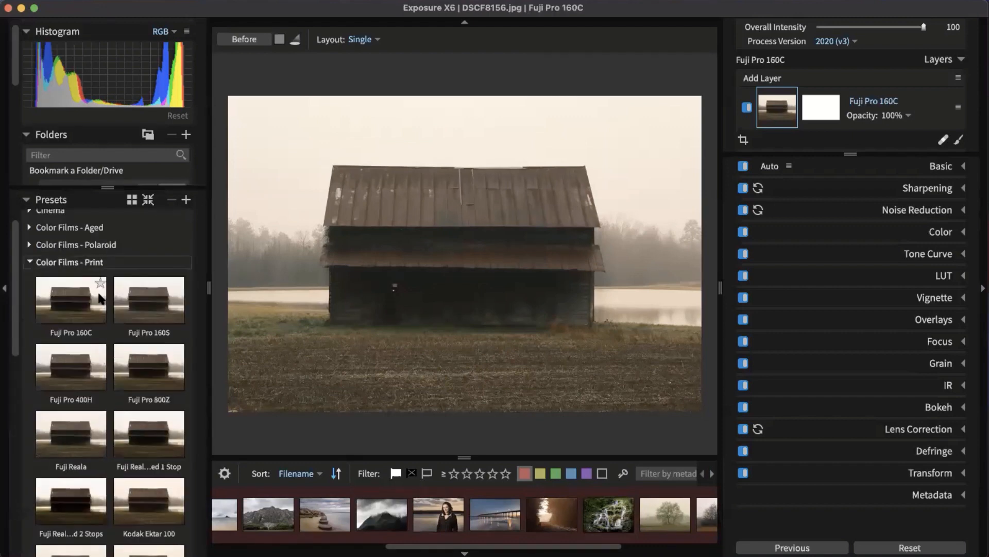
pyautogui.click(172, 317)
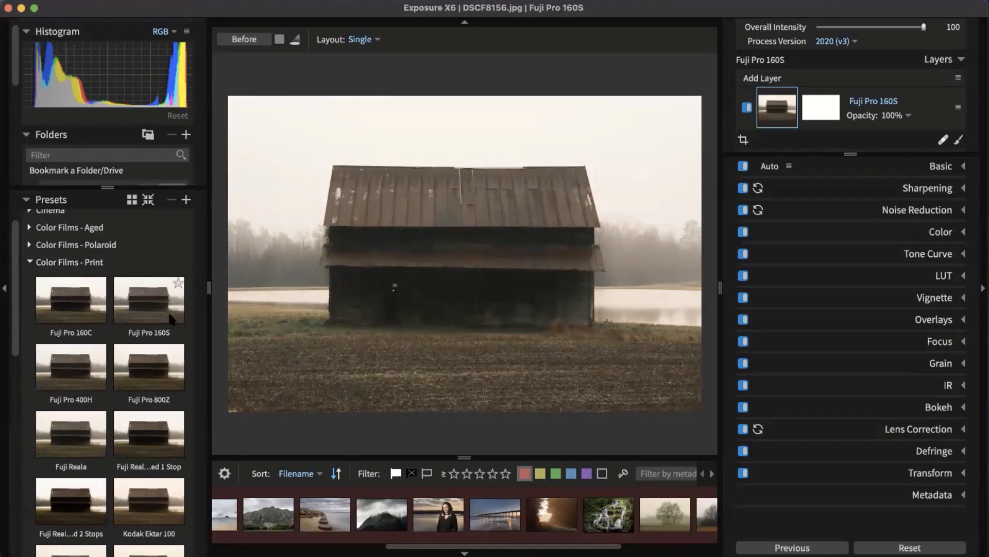
pyautogui.click(159, 368)
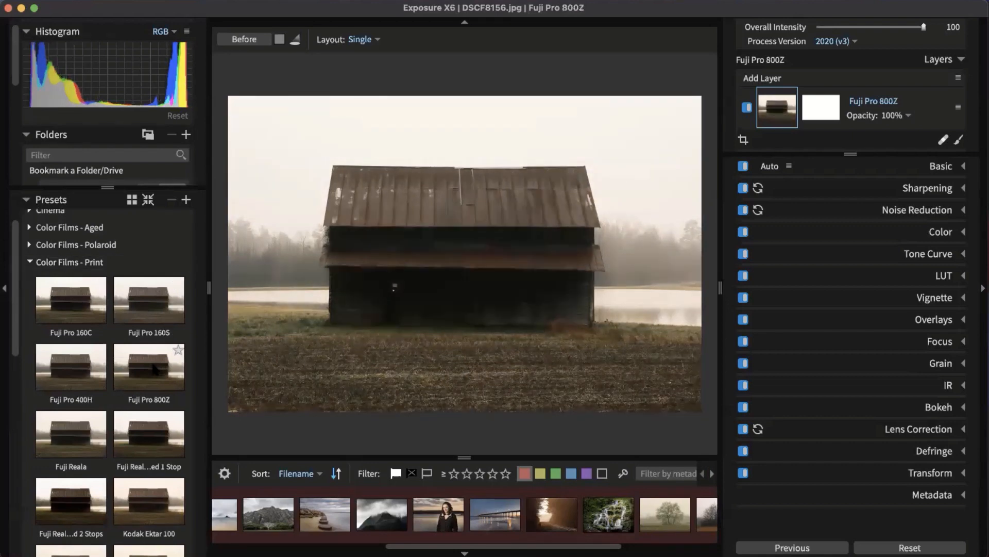
pyautogui.click(137, 432)
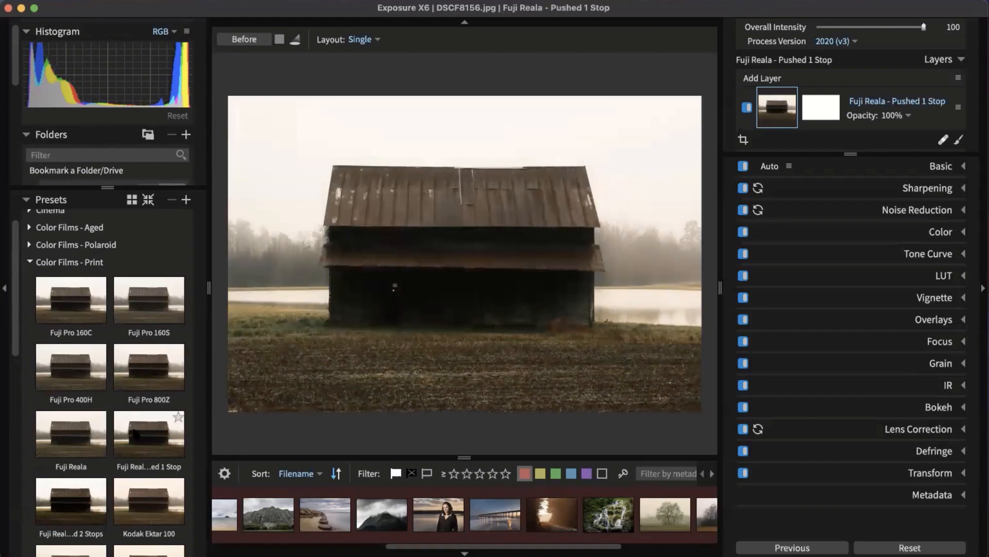
pyautogui.click(81, 437)
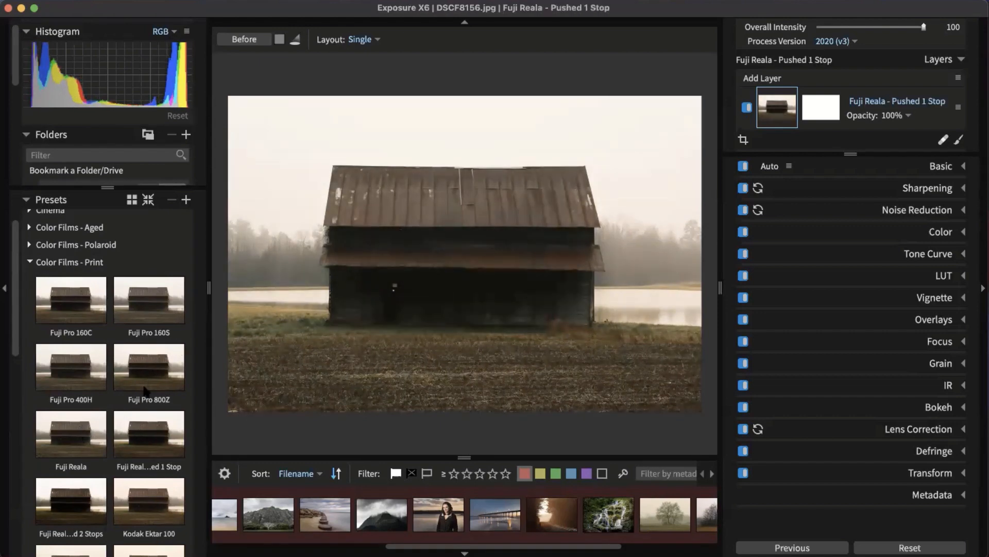
# Step: Collapse Color Films - Print, then expand and collapse Color Films - Polaroid
pyautogui.scroll(-5, 148, 369)
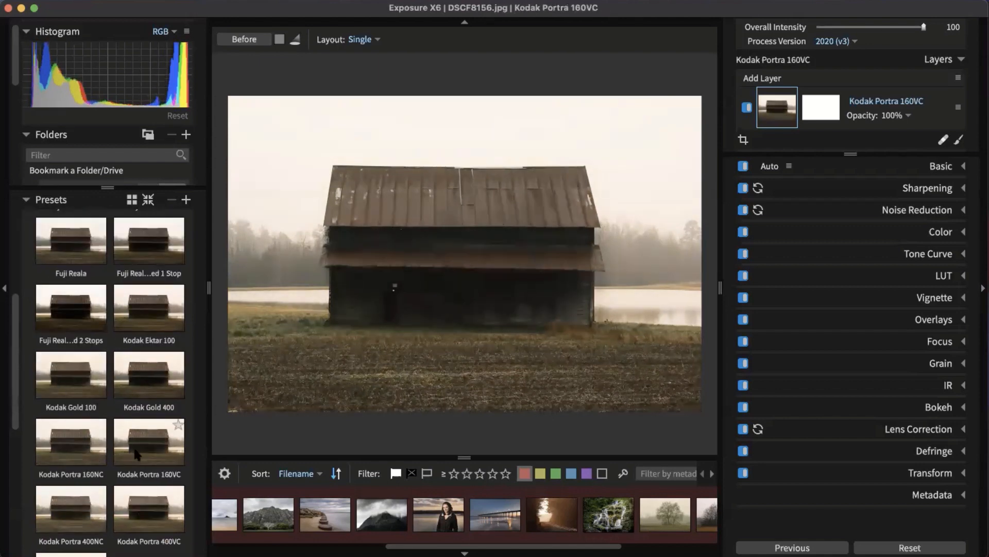
pyautogui.scroll(5, 153, 457)
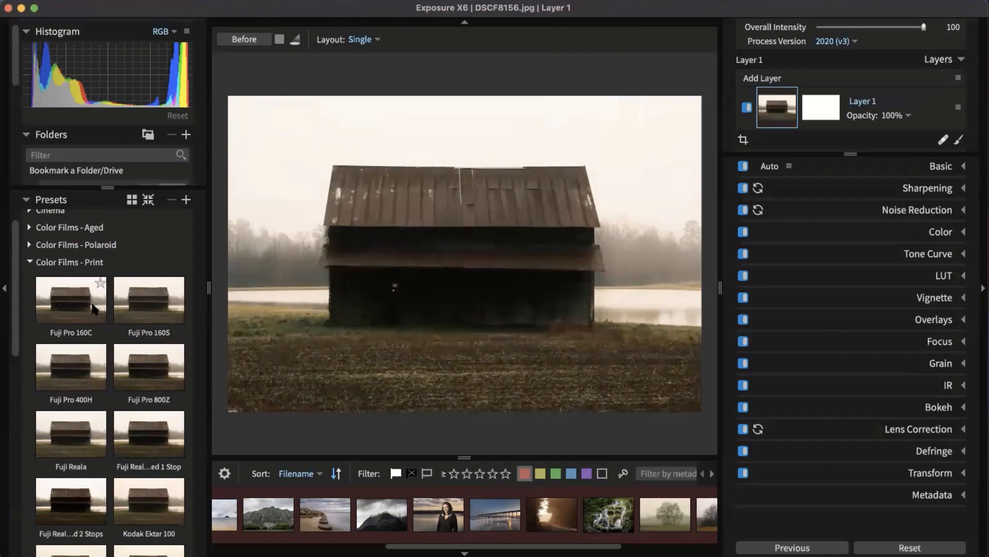
pyautogui.click(73, 262)
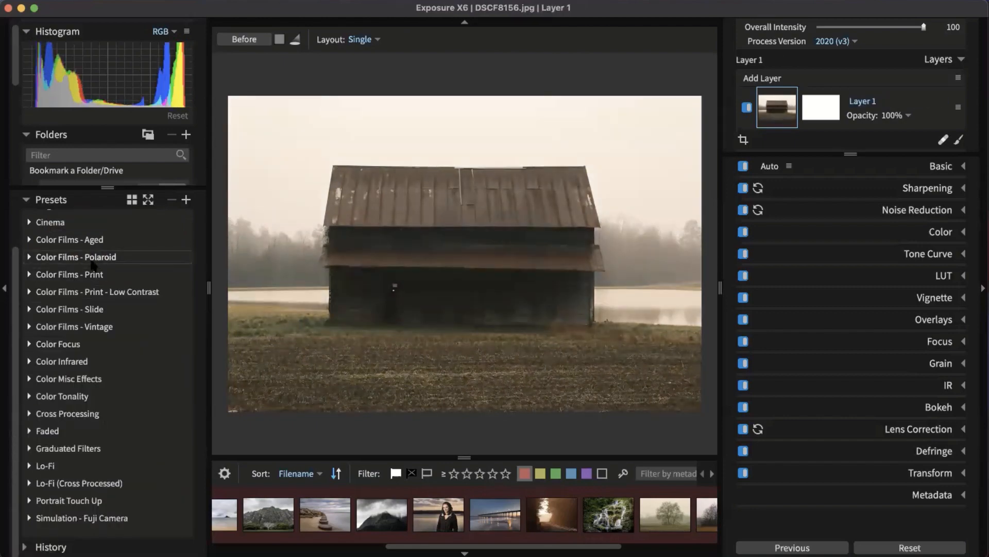
pyautogui.click(92, 257)
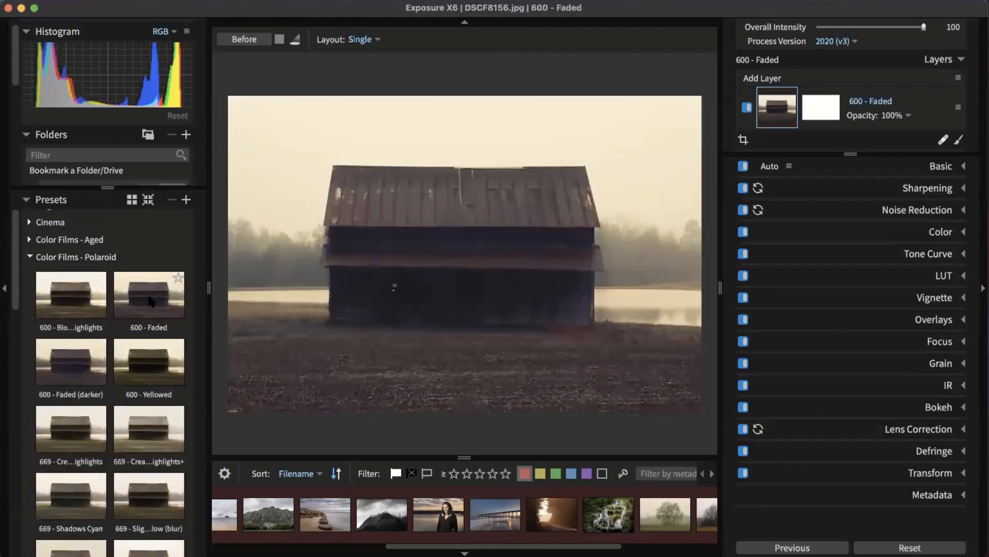
pyautogui.click(83, 256)
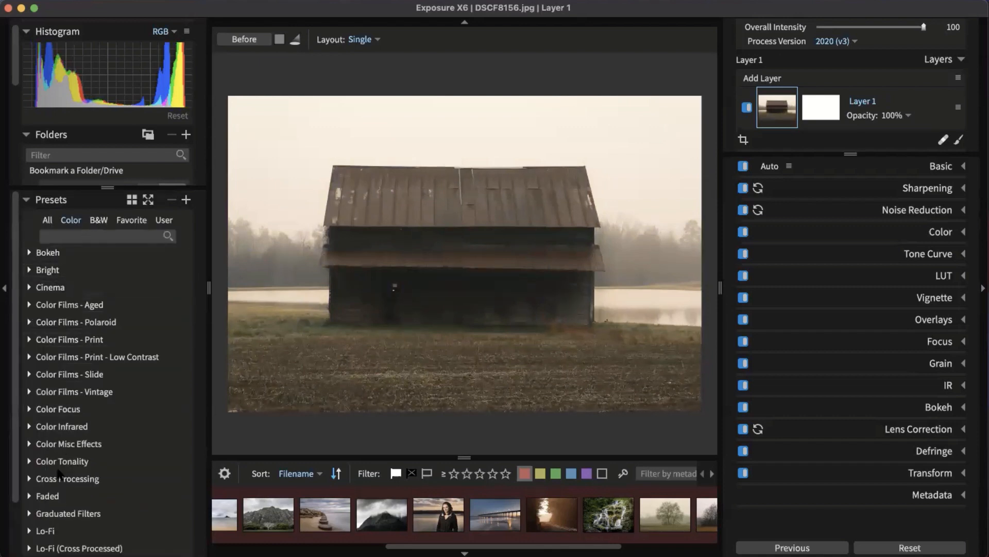
# Step: Switch Presets to B&W and expand B&W Films to browse the Kodak film presets
pyautogui.click(100, 223)
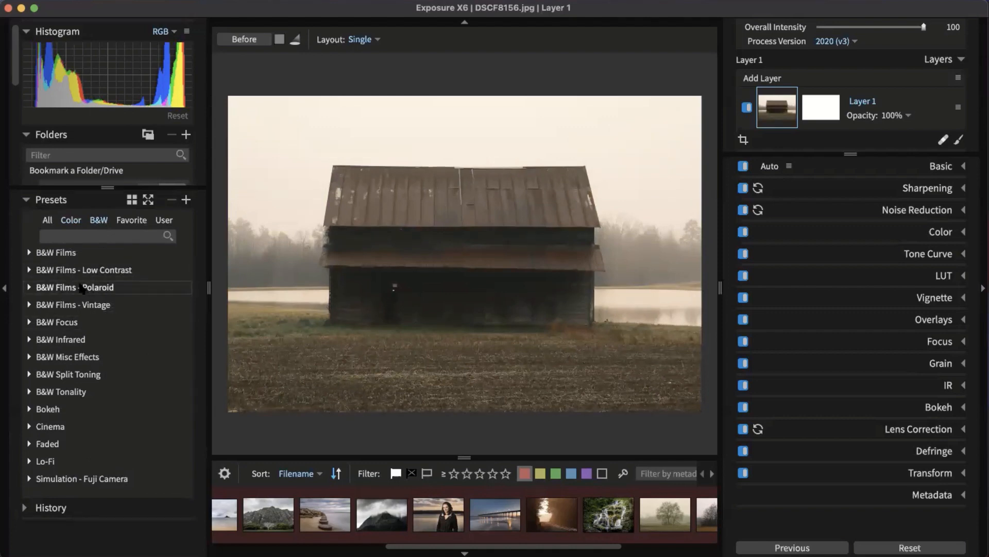
pyautogui.click(59, 254)
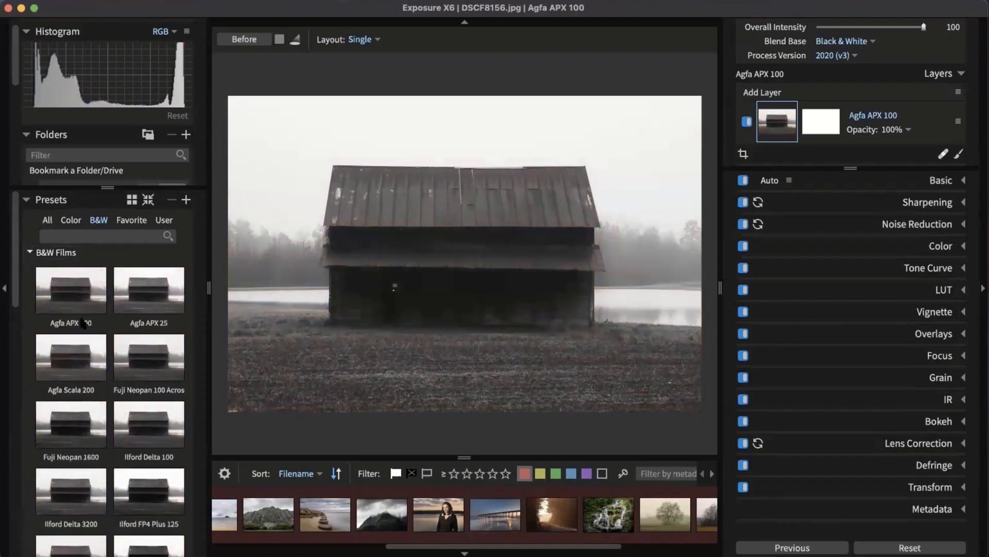
pyautogui.scroll(-3, 82, 321)
pyautogui.scroll(-3, 85, 358)
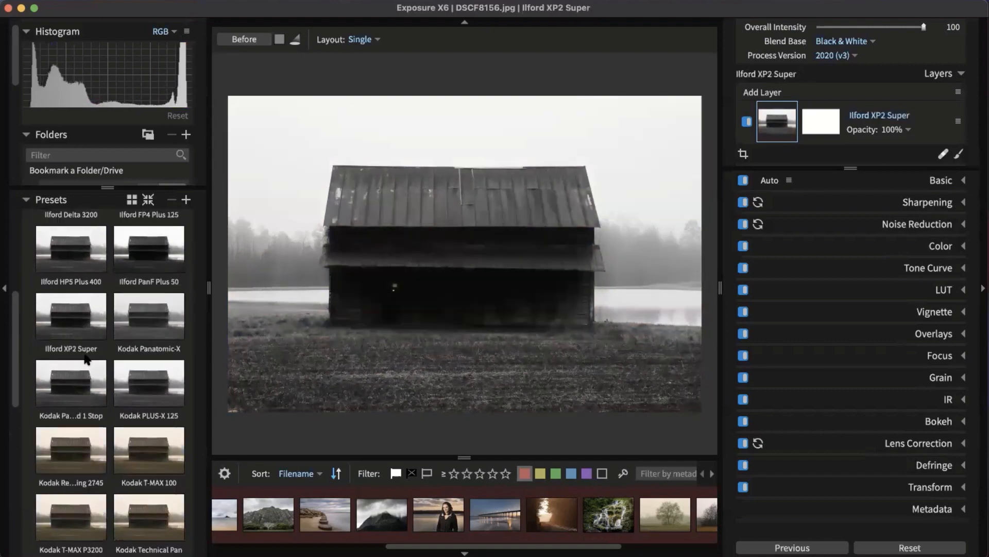
pyautogui.scroll(-3, 85, 453)
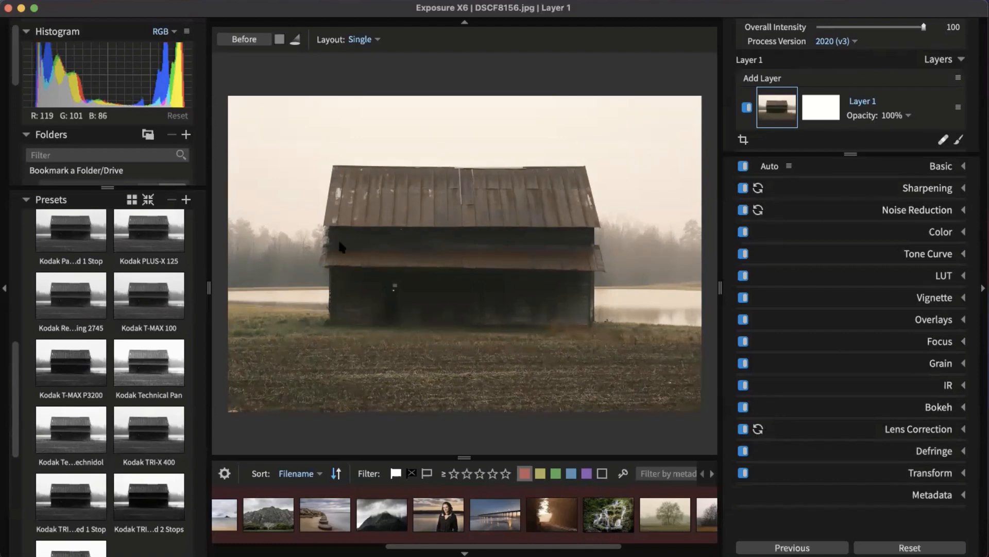
# Step: Add Kodak TRI-X 400 as a new layer and toggle it to compare
pyautogui.moveTo(149, 432); pyautogui.dragTo(756, 81)
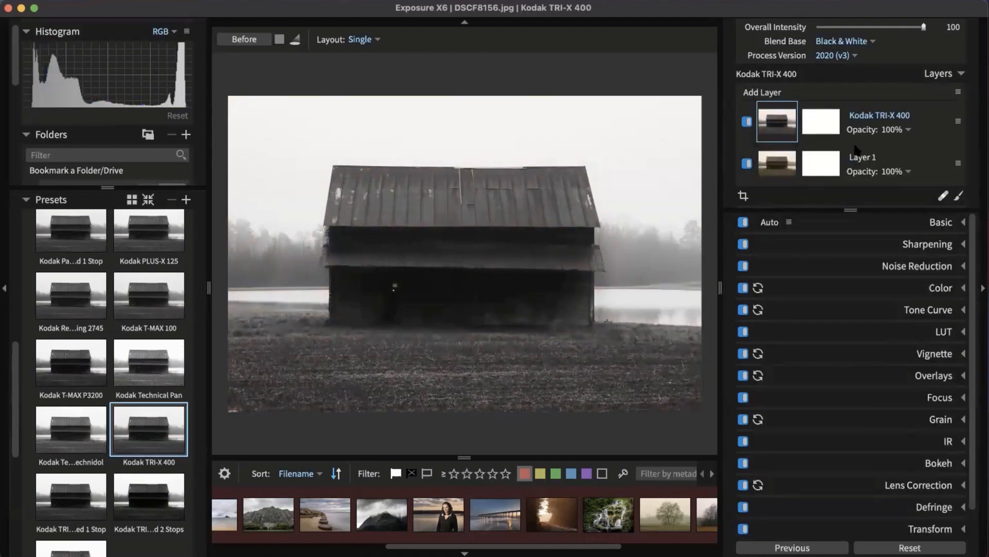
pyautogui.click(747, 122)
pyautogui.click(747, 122)
pyautogui.scroll(1, 626, 258)
pyautogui.scroll(-1, 494, 264)
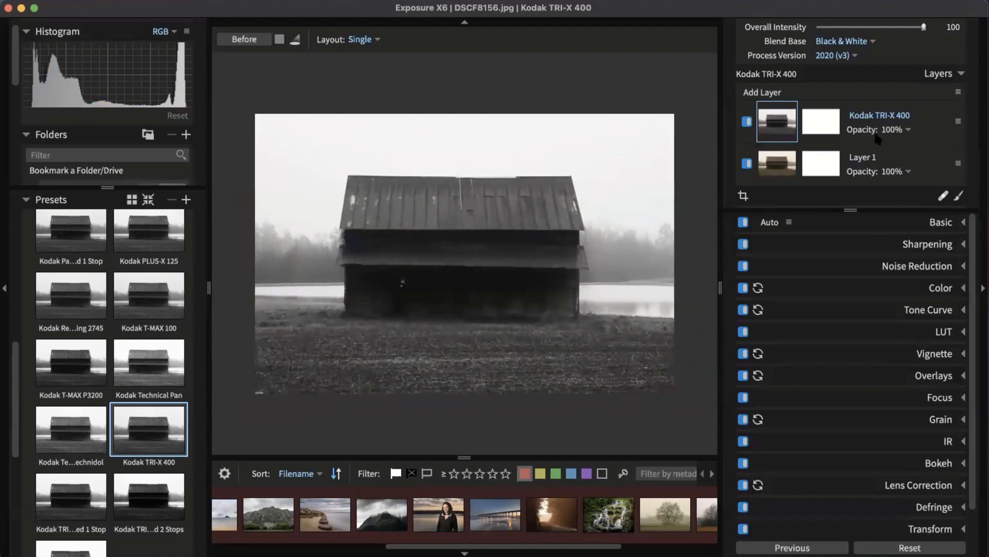
# Step: Try Kodak T-MAX 100, then stack a Kodak T-MAX P3200 layer at 54% opacity and compare
pyautogui.click(143, 297)
pyautogui.moveTo(132, 307); pyautogui.dragTo(773, 93)
pyautogui.click(900, 131)
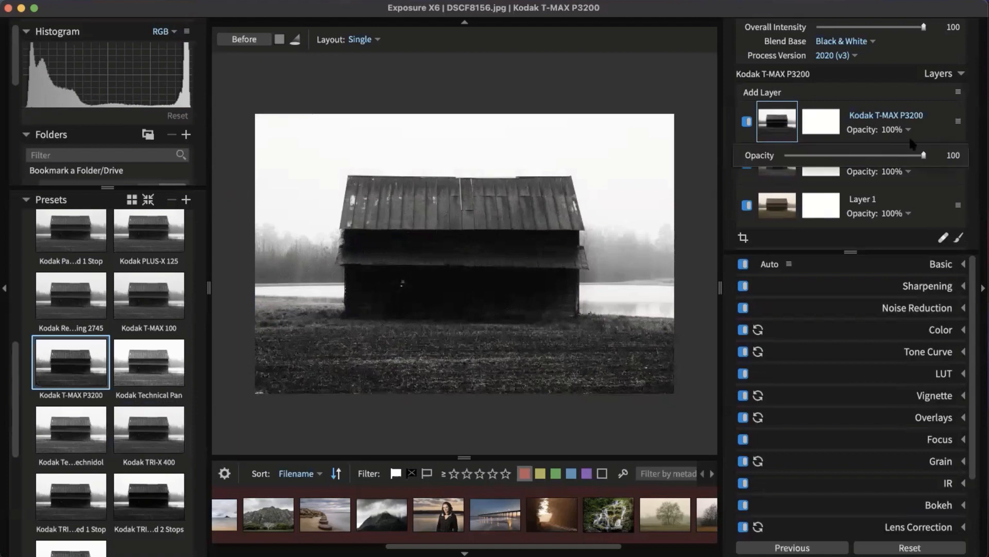
pyautogui.moveTo(917, 154); pyautogui.dragTo(860, 155)
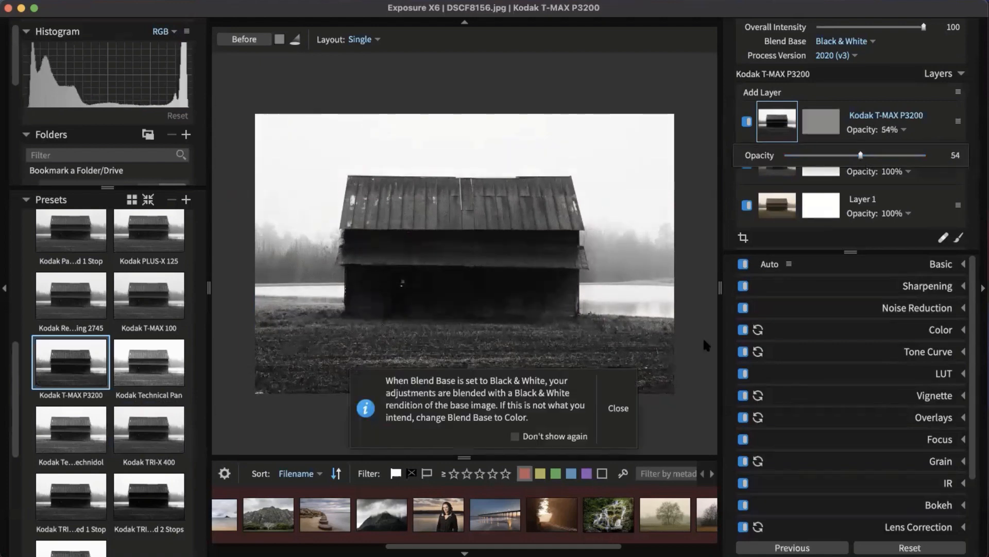
pyautogui.click(623, 410)
pyautogui.click(617, 408)
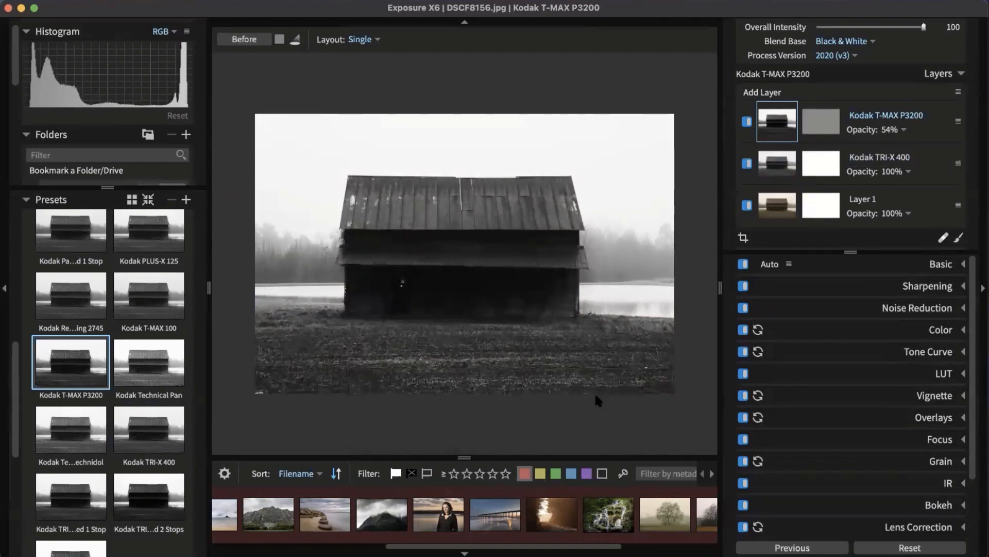
pyautogui.click(746, 121)
pyautogui.click(746, 121)
# Step: Delete the Kodak TRI-X 400 and Kodak T-MAX P3200 layers
pyautogui.click(934, 149)
pyautogui.rightClick(919, 177)
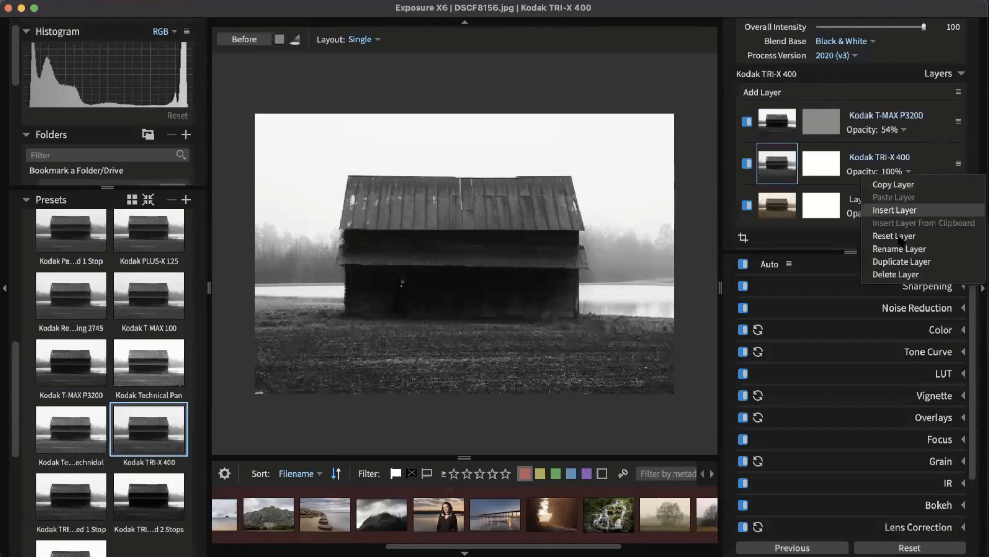
pyautogui.click(895, 272)
pyautogui.rightClick(920, 120)
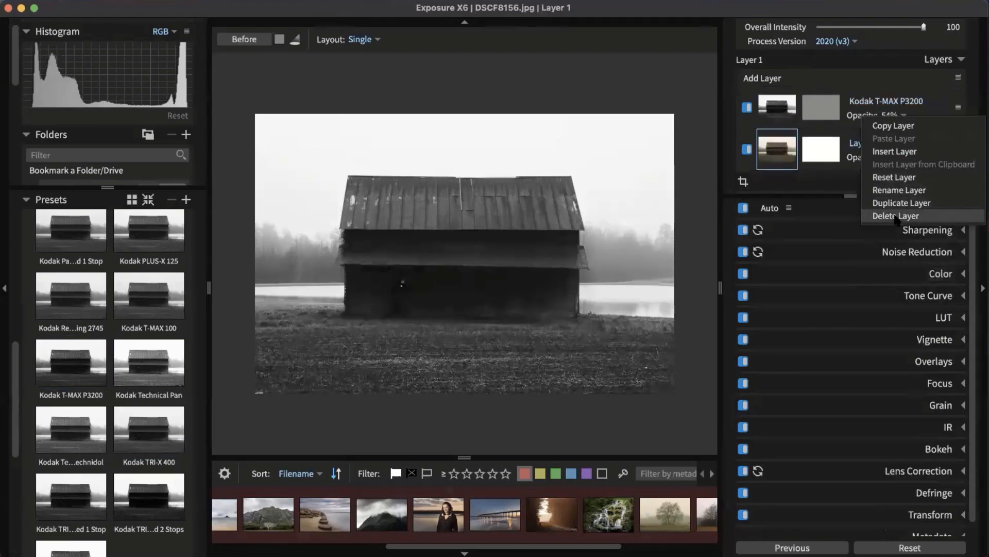
pyautogui.click(894, 215)
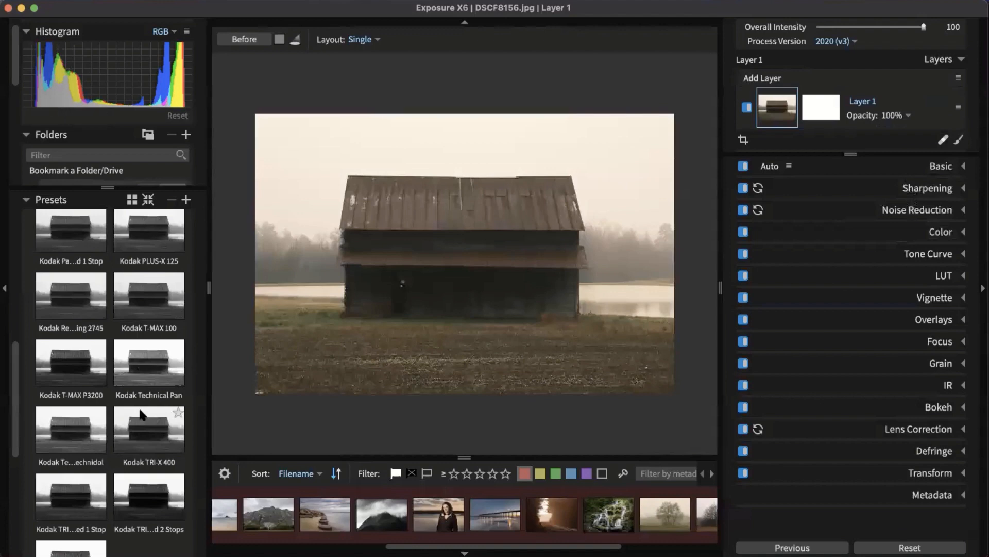
# Step: Collapse B&W Films, return to the Color presets and open the portrait of the woman by the lake
pyautogui.scroll(10, 153, 407)
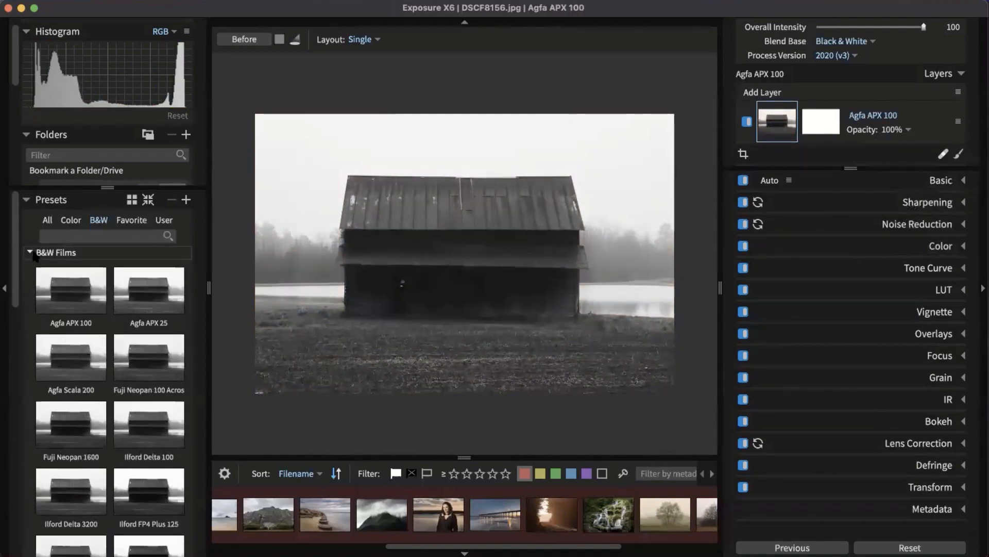
pyautogui.click(57, 252)
pyautogui.click(74, 222)
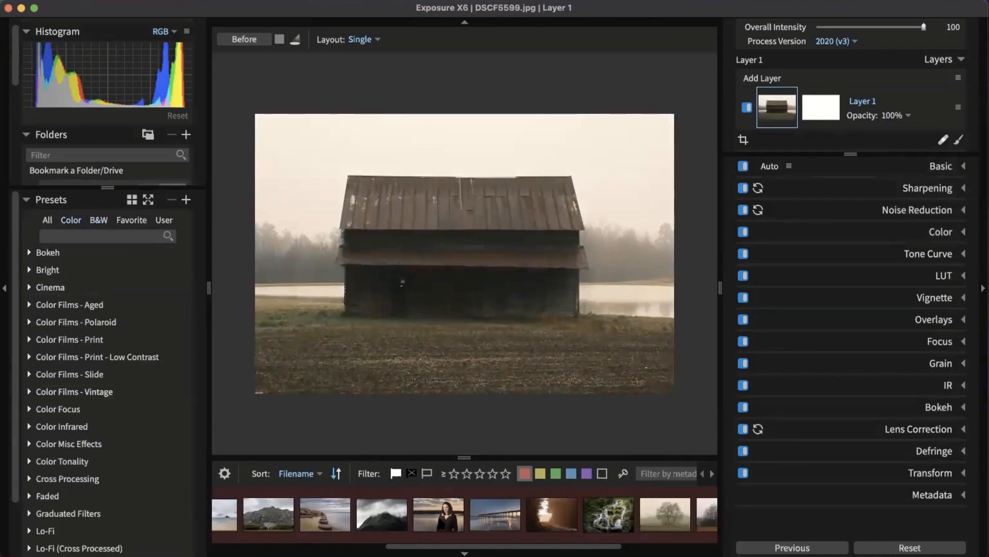
pyautogui.click(439, 521)
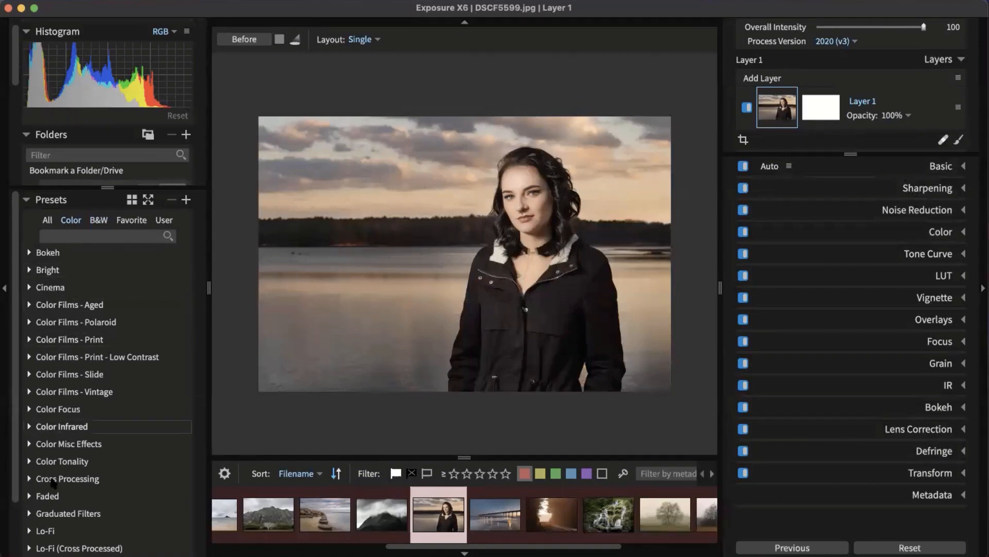
# Step: In Color Films - Print - Low Contrast, try Kodak Gold 100, then apply Kodak Portra 160NC
pyautogui.click(61, 361)
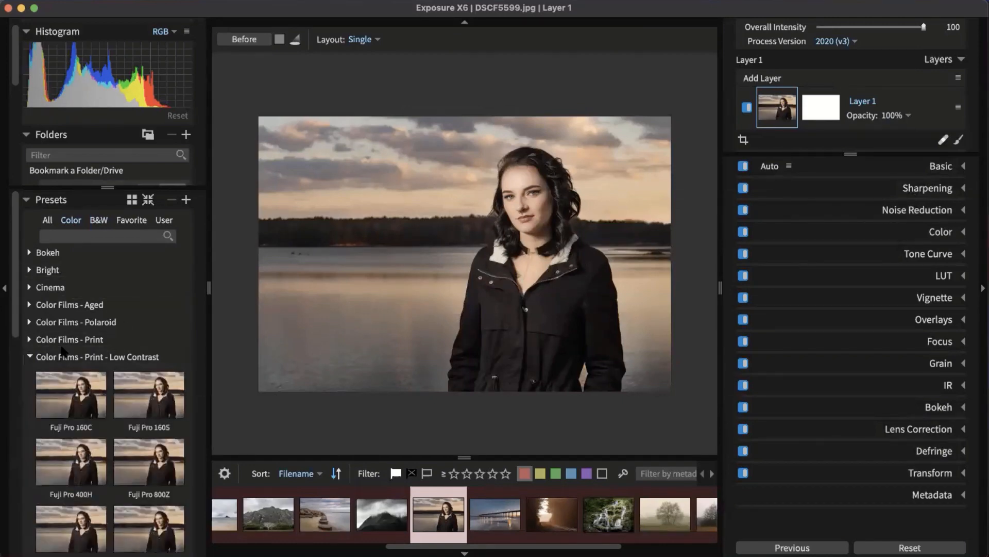
pyautogui.scroll(-3, 63, 361)
pyautogui.click(64, 355)
pyautogui.scroll(-3, 71, 340)
pyautogui.click(71, 340)
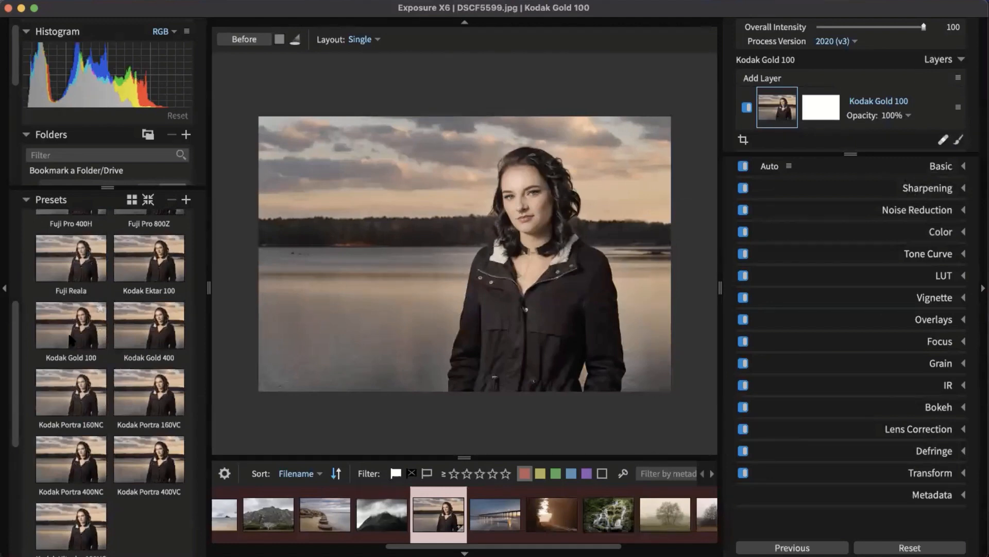
pyautogui.click(89, 413)
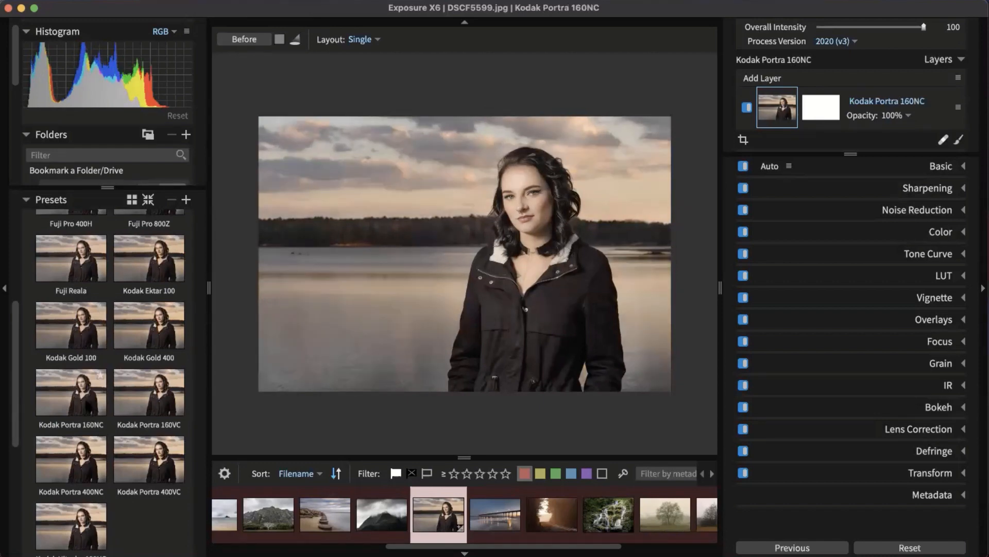
pyautogui.click(87, 406)
# Step: Zoom in on the woman's face and toggle the preset layer to compare with the original
pyautogui.click(549, 231)
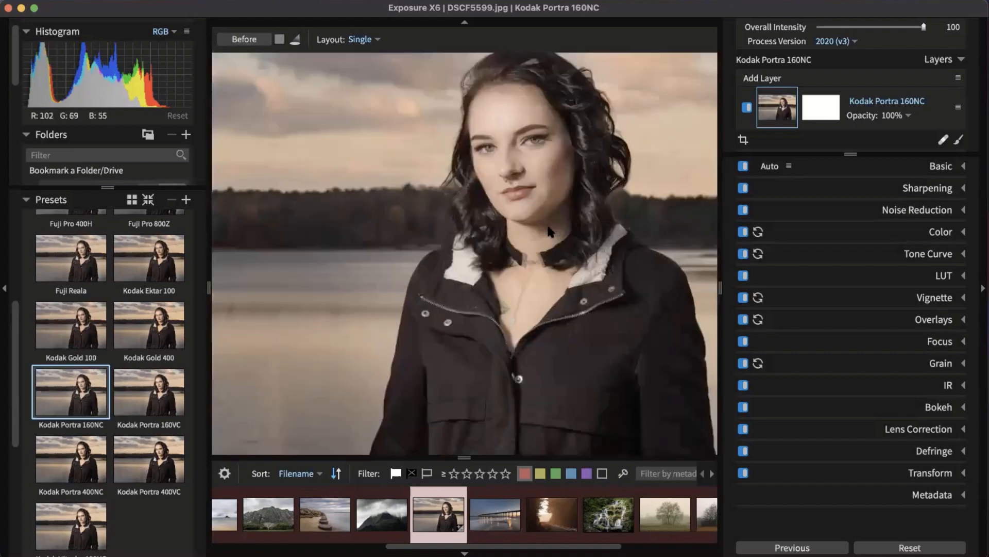
pyautogui.scroll(-4, 513, 262)
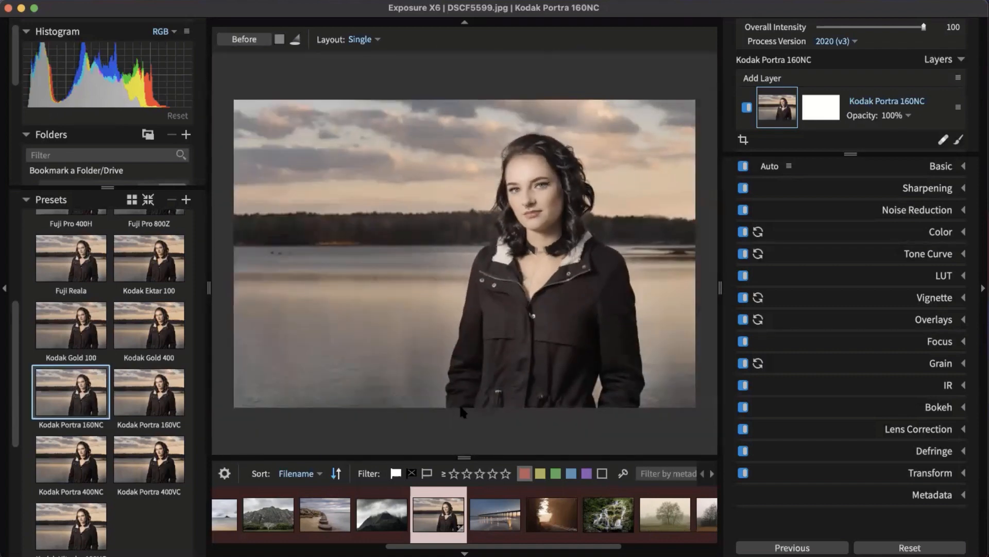
pyautogui.click(747, 108)
pyautogui.click(746, 108)
# Step: Open the beach rocks photo, hide the left panels and switch to a larger-thumbnail grid
pyautogui.click(326, 518)
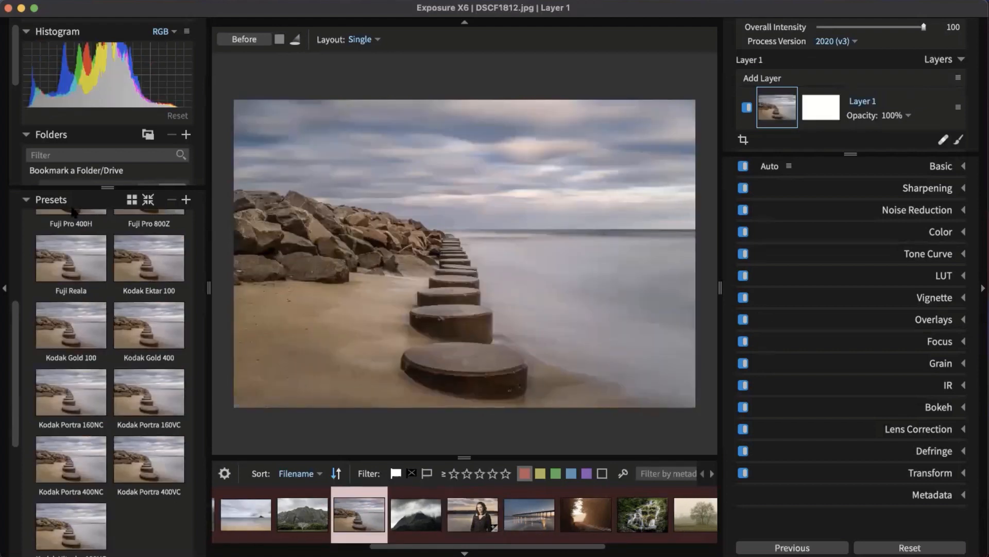
pyautogui.click(4, 266)
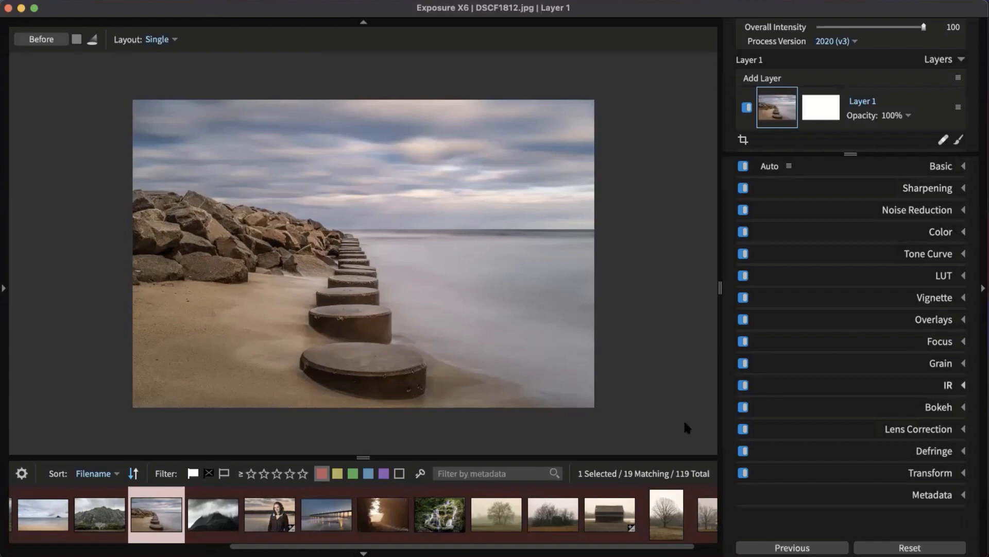
pyautogui.press('g')
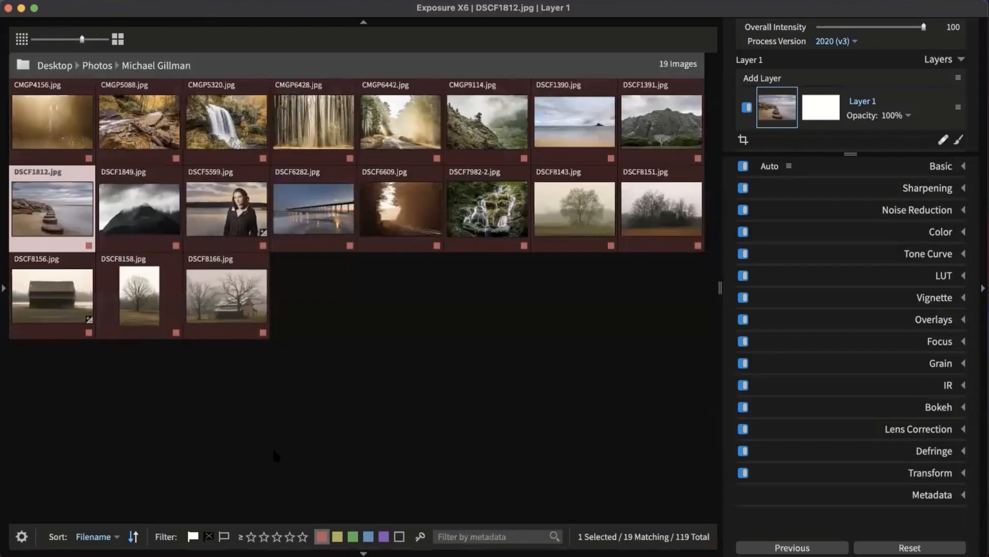
pyautogui.click(118, 38)
# Step: Select CMGP4156.jpg through DSCF1849.jpg and expand the Basic panel
pyautogui.click(102, 154)
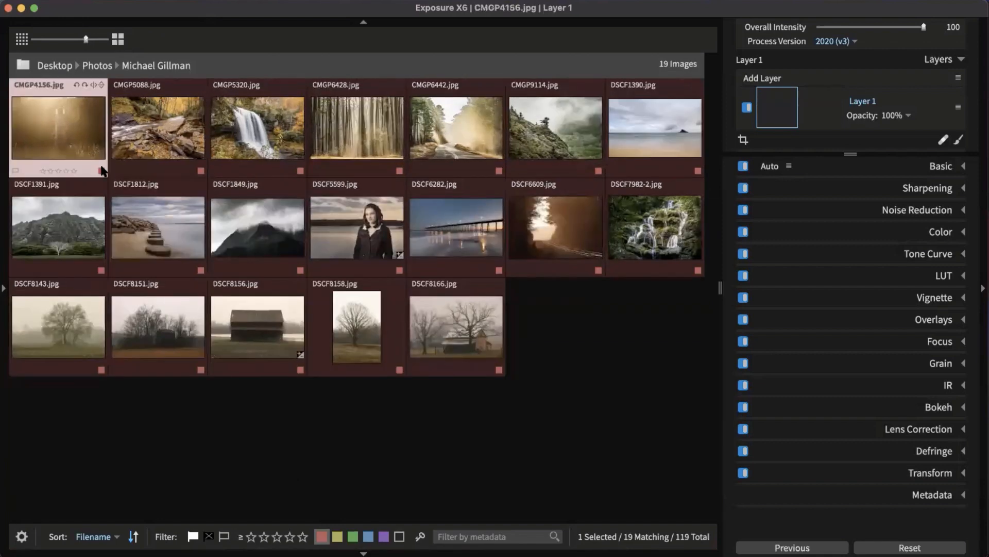
pyautogui.keyDown('shift'); pyautogui.click(274, 227); pyautogui.keyUp('shift')
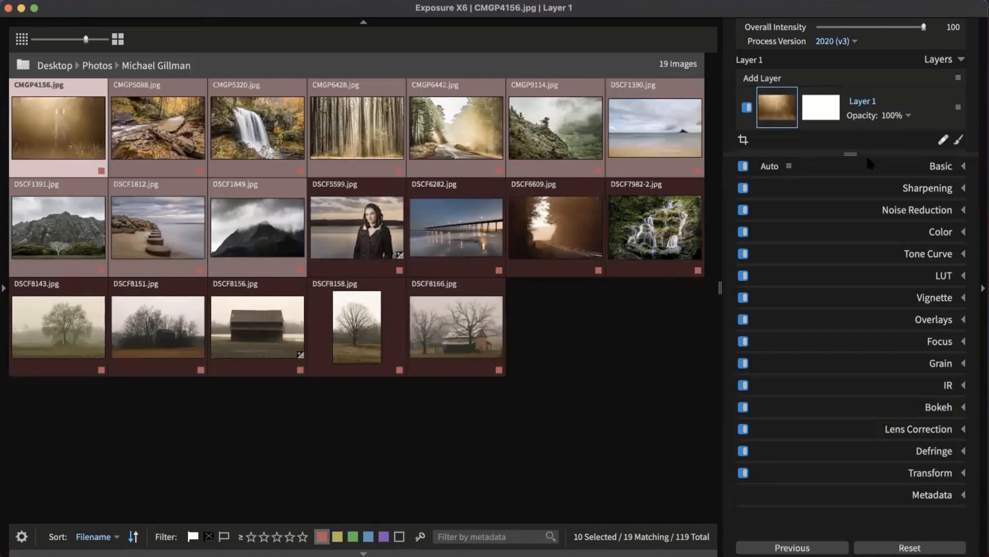
pyautogui.click(922, 166)
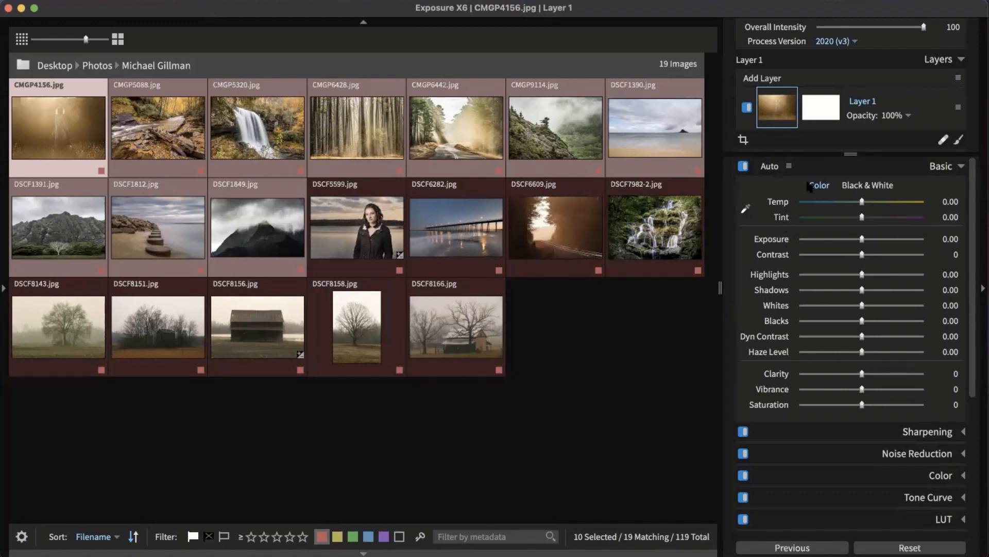
# Step: Auto-enhance the ten selected photos and check the auto-enhance settings
pyautogui.click(769, 166)
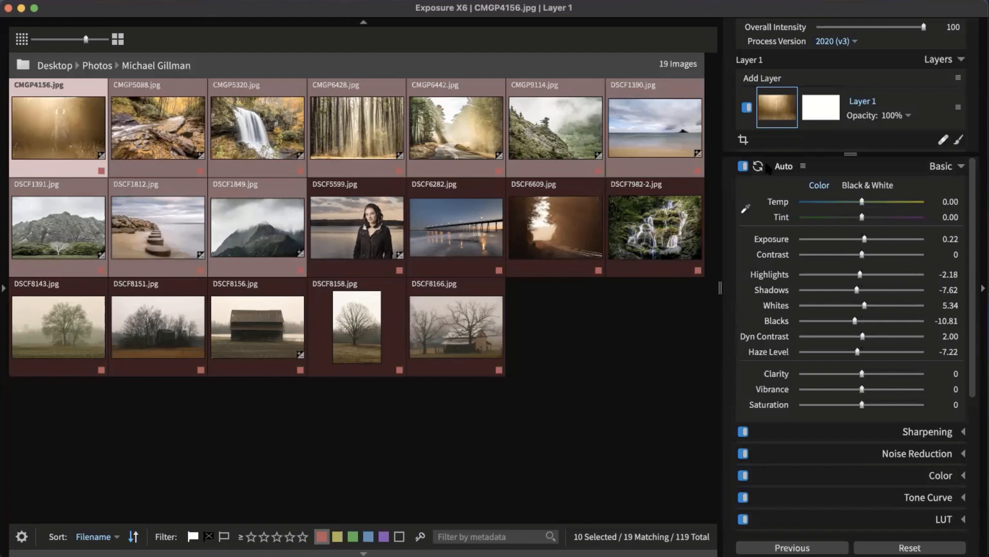
pyautogui.click(804, 166)
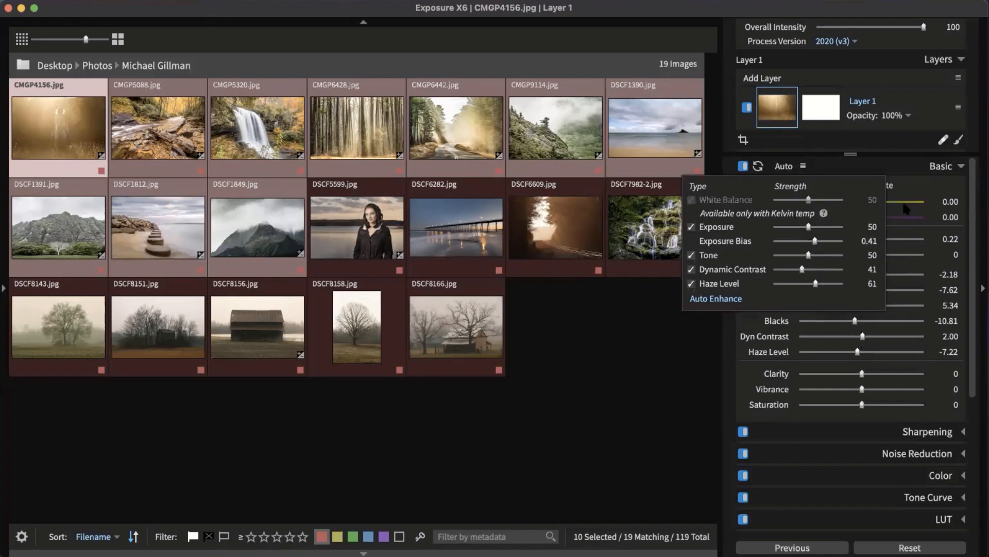
pyautogui.click(864, 174)
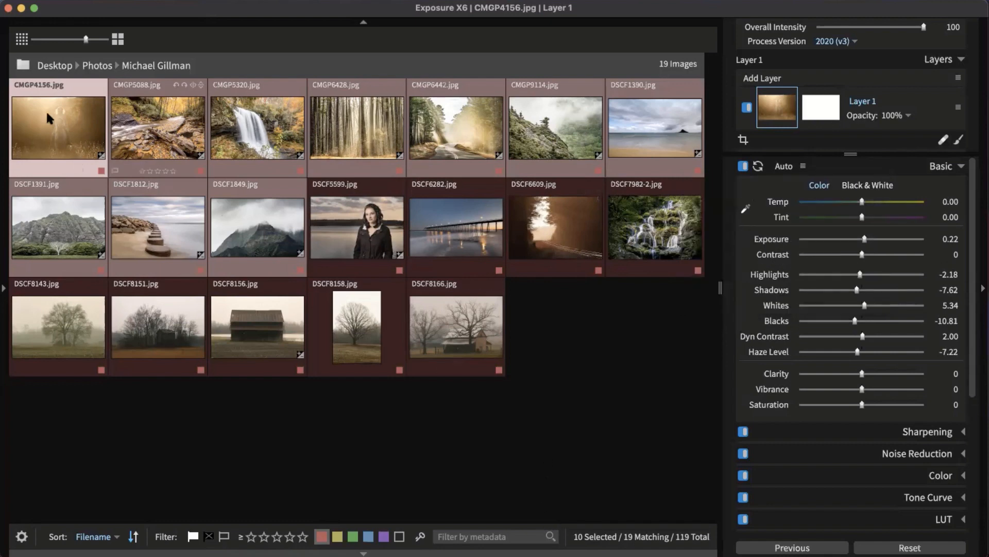
# Step: Narrow the selection to the beach rocks photo DSCF1812.jpg and open it in single-image view
pyautogui.click(90, 155)
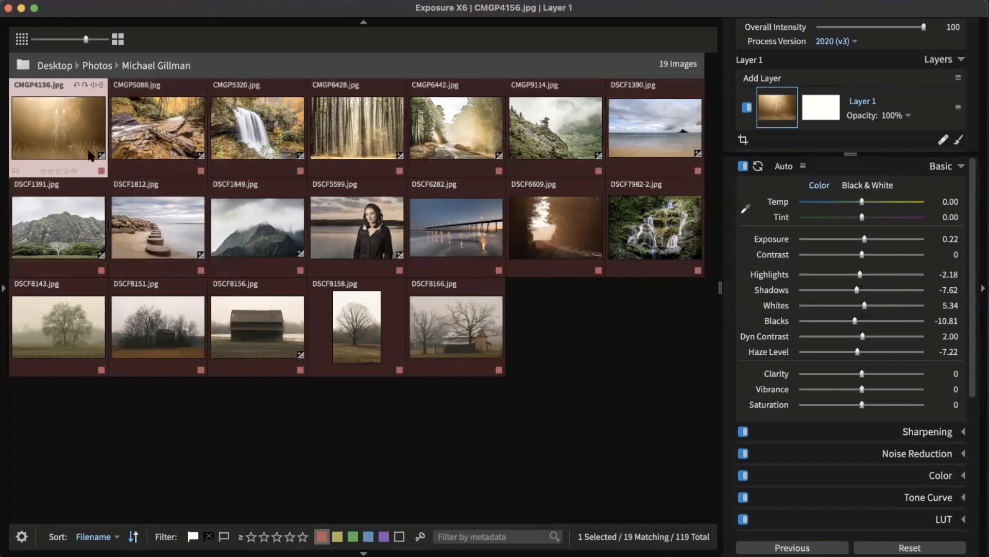
pyautogui.click(142, 230)
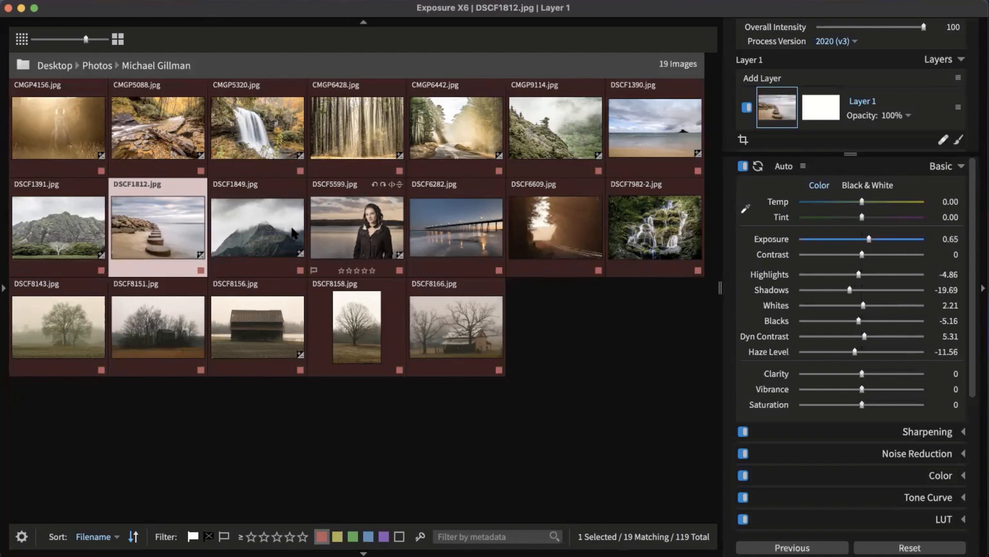
pyautogui.press('Right')
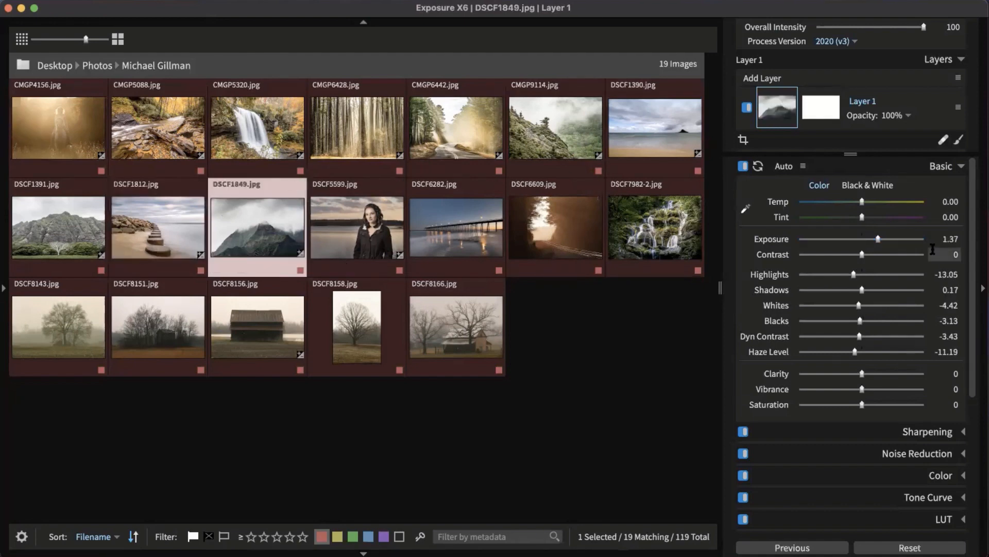
pyautogui.doubleClick(163, 215)
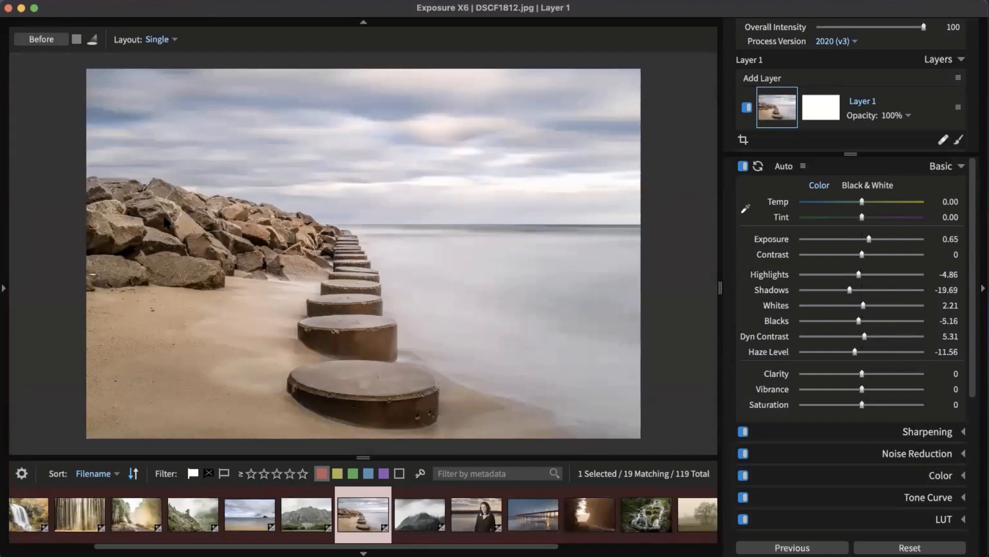
# Step: Compare with the before view, then try Exposure 1.51, 2.51 and -0.50, settling at 0.71
pyautogui.press('\\')
pyautogui.press('\\')
pyautogui.press('\\')
pyautogui.press('\\')
pyautogui.press('\\')
pyautogui.press('\\')
pyautogui.scroll(-1, 970, 235)
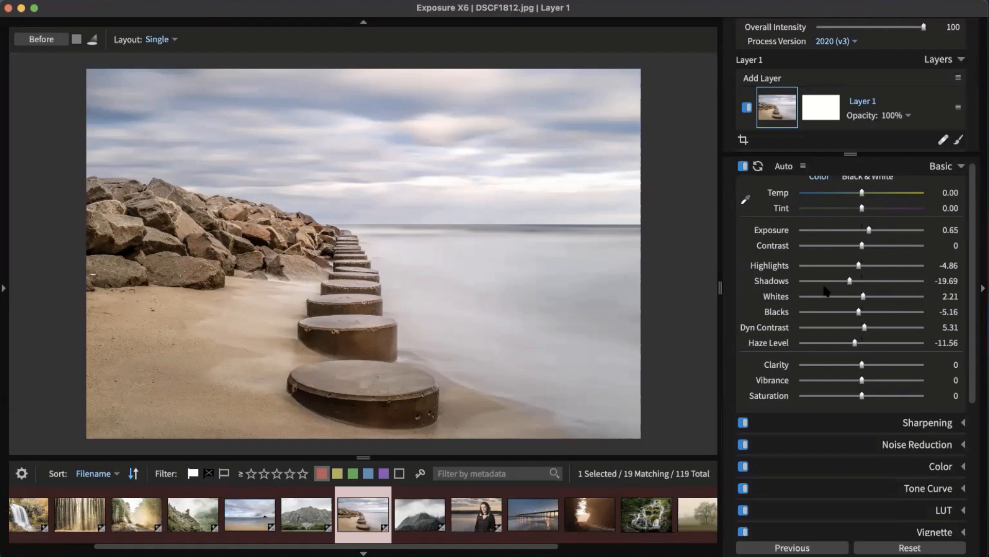
pyautogui.scroll(1, 871, 190)
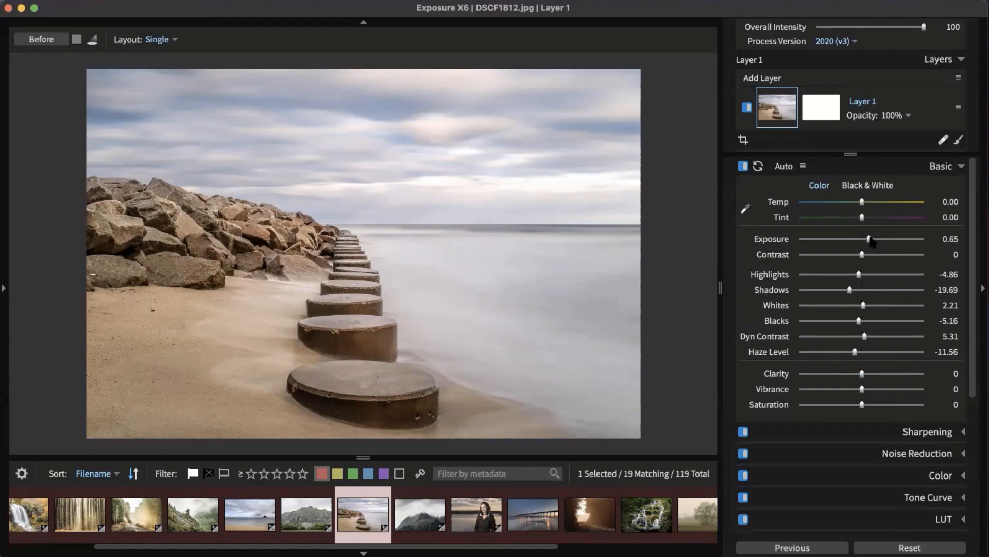
pyautogui.moveTo(871, 240); pyautogui.dragTo(880, 239)
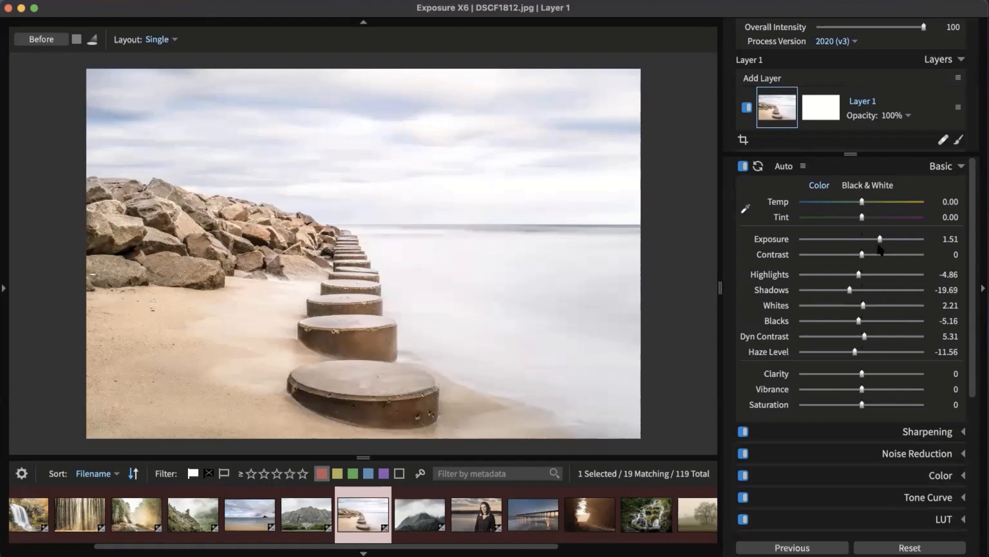
pyautogui.moveTo(880, 240); pyautogui.dragTo(893, 243)
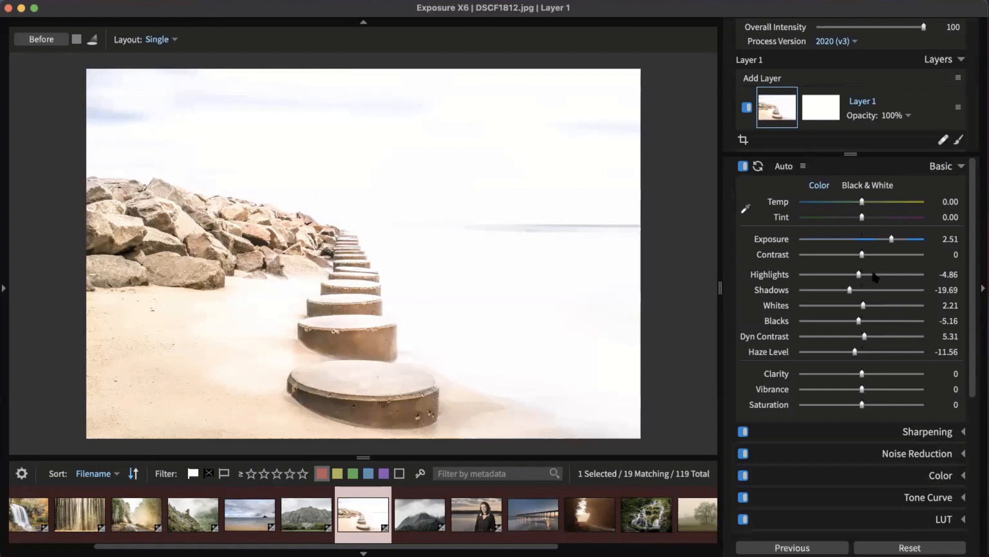
pyautogui.moveTo(881, 240); pyautogui.dragTo(856, 239)
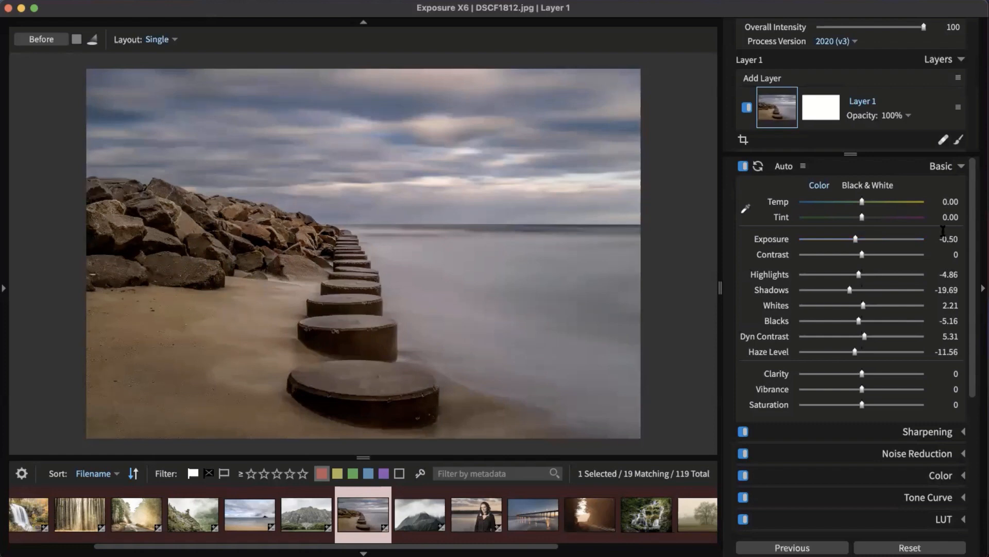
pyautogui.moveTo(865, 238); pyautogui.dragTo(869, 239)
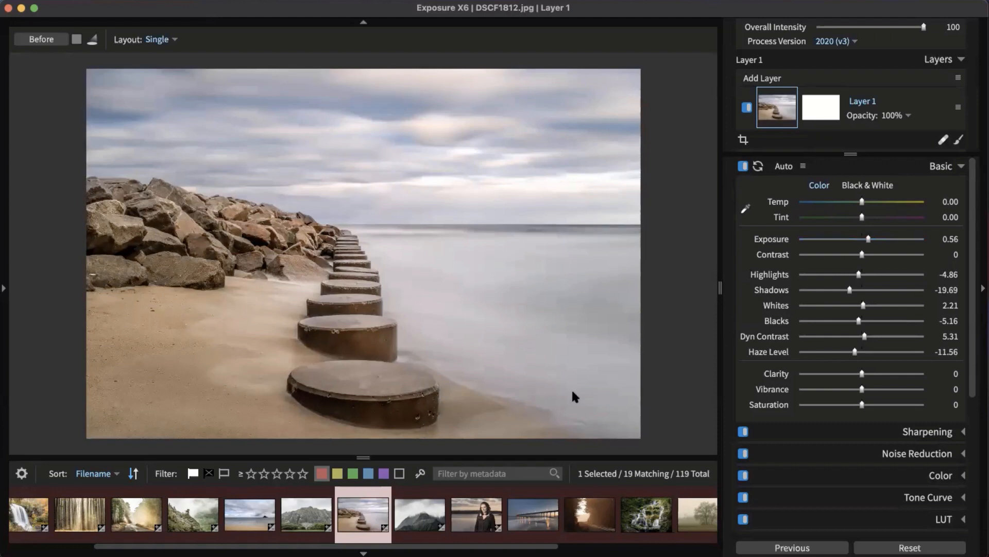
pyautogui.moveTo(869, 239); pyautogui.dragTo(868, 240)
# Step: In the Color panel, set Cool/Warm to 27 and add an orange colour filter at density 7
pyautogui.click(939, 169)
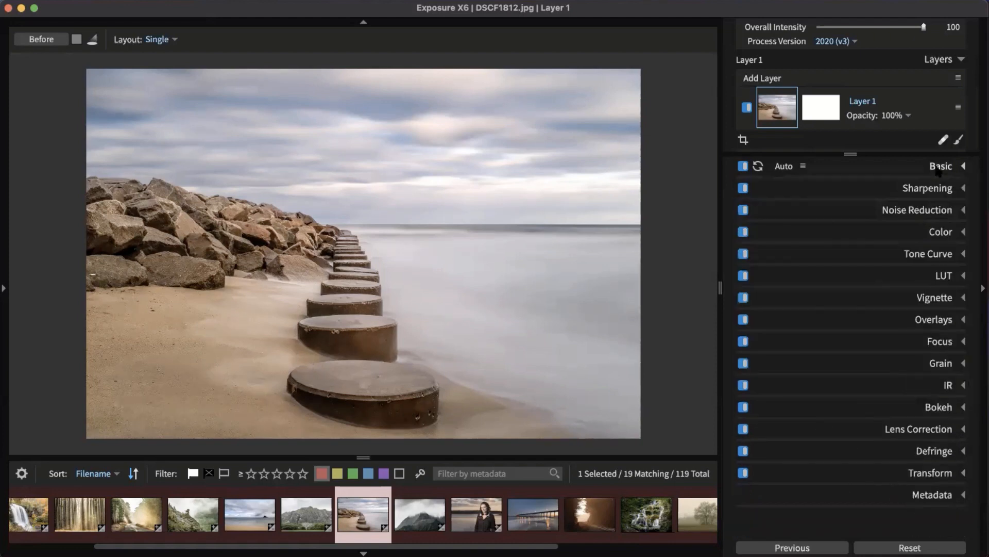
pyautogui.click(936, 231)
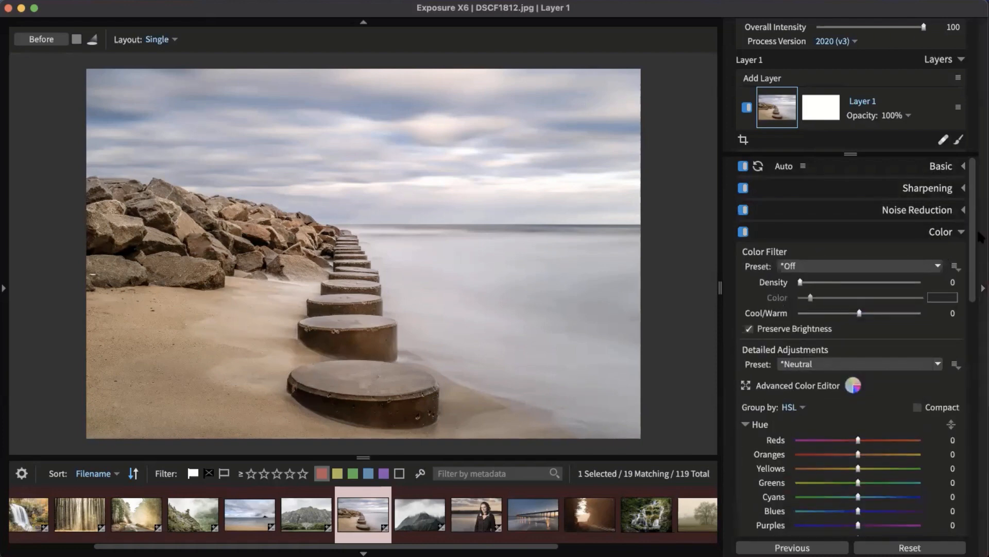
pyautogui.scroll(-5, 975, 290)
pyautogui.scroll(-1, 975, 289)
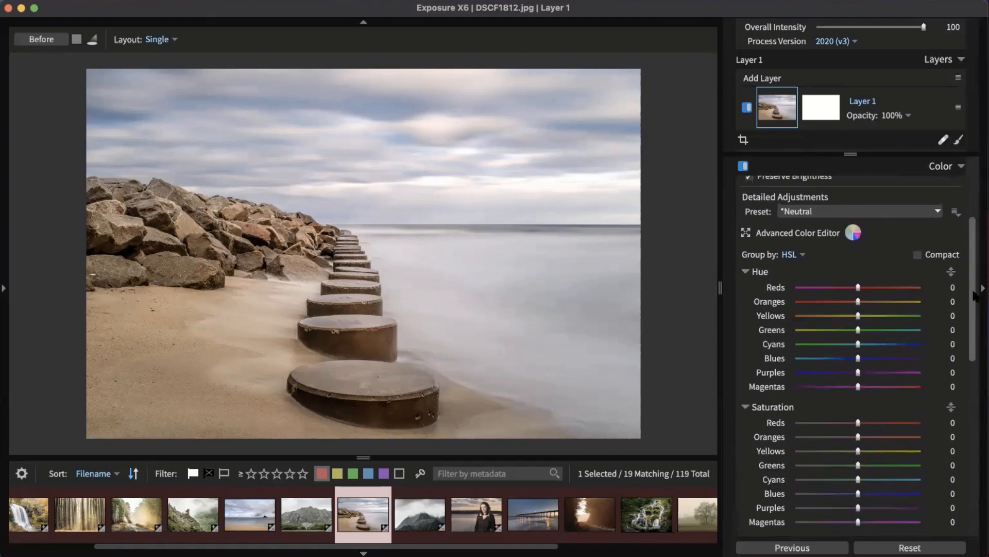
pyautogui.scroll(5, 975, 294)
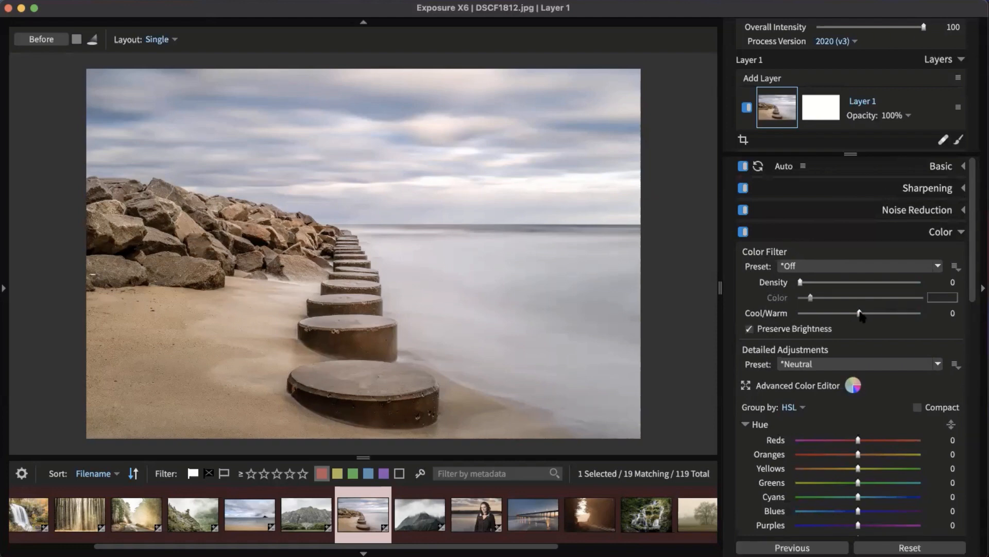
pyautogui.moveTo(864, 312); pyautogui.dragTo(868, 313)
pyautogui.doubleClick(865, 312)
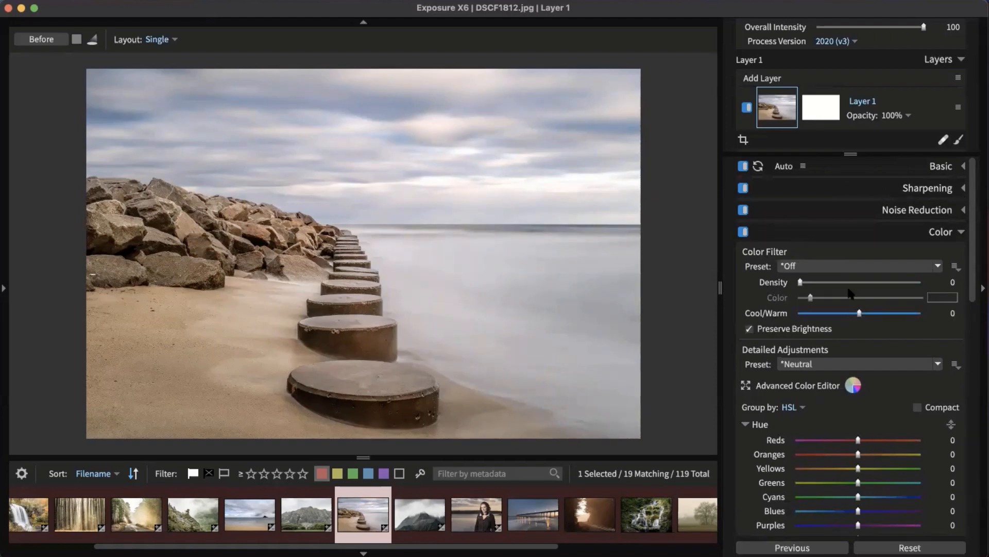
pyautogui.moveTo(865, 314); pyautogui.dragTo(882, 314)
pyautogui.moveTo(802, 283); pyautogui.dragTo(806, 283)
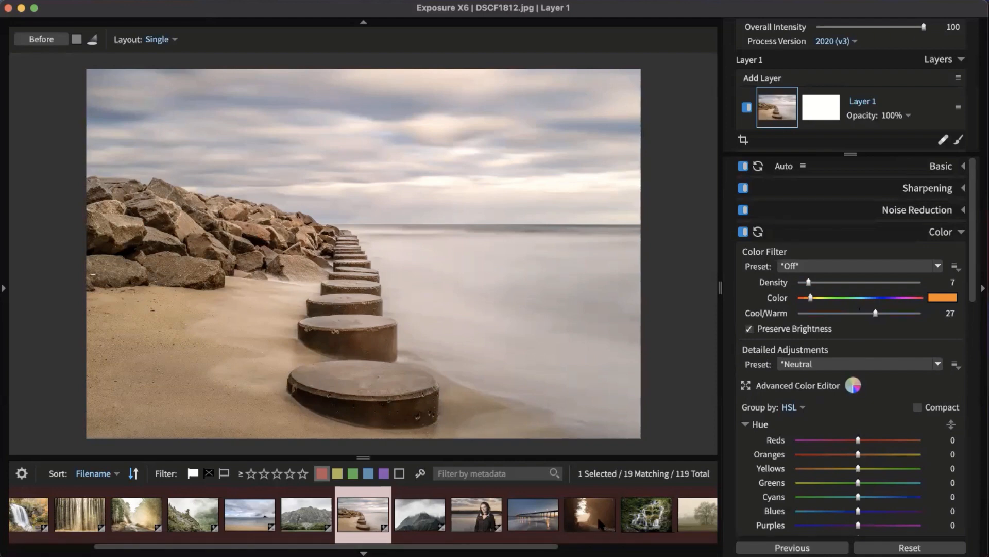
# Step: Open the misty mountain photo DSCF1849.jpg, try Magentas saturation 20, then reset it to 0
pyautogui.click(427, 515)
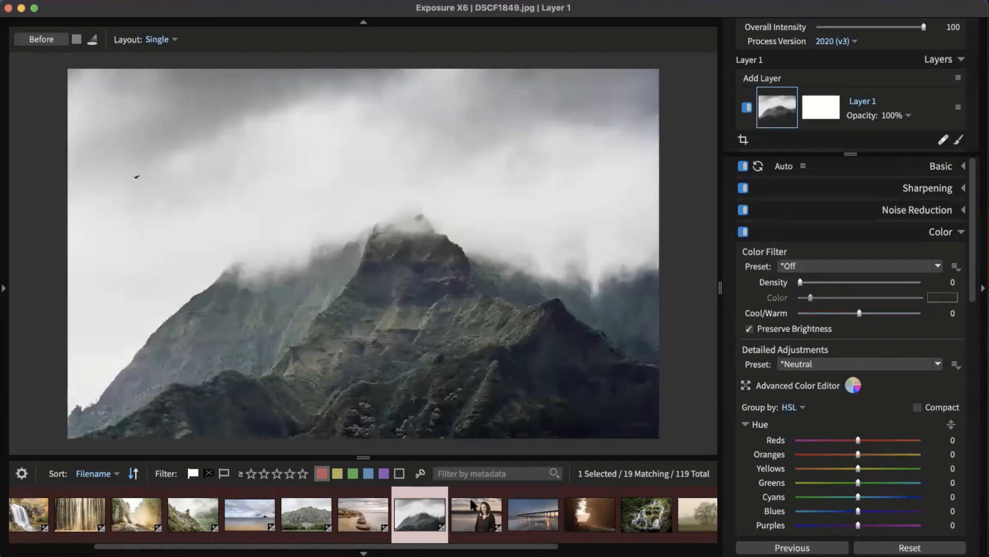
pyautogui.scroll(-3, 857, 249)
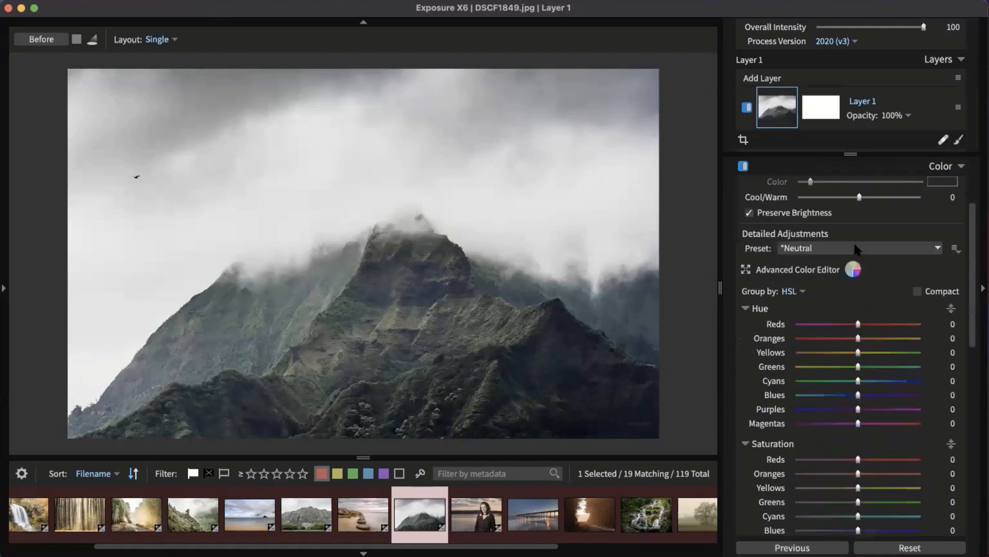
pyautogui.scroll(-2, 807, 290)
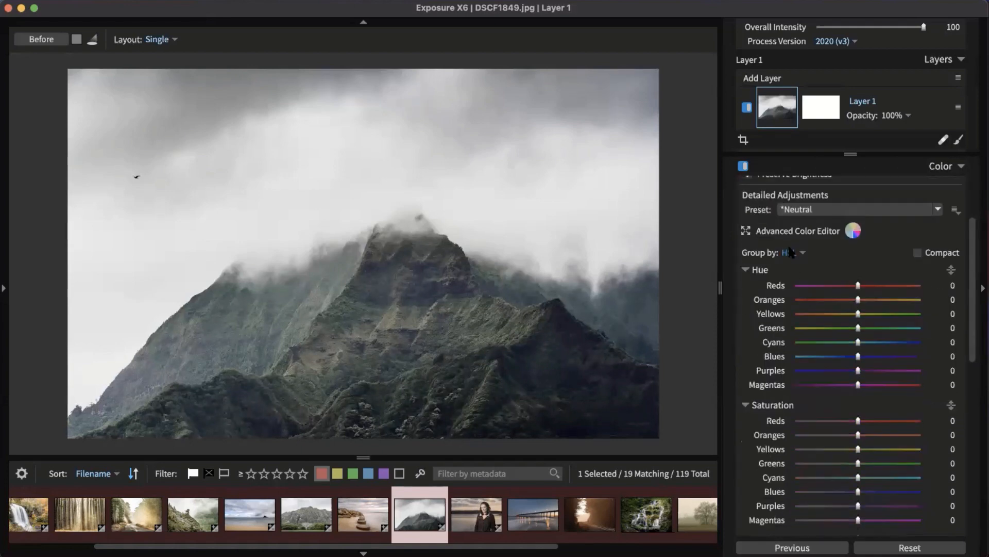
pyautogui.scroll(-3, 792, 381)
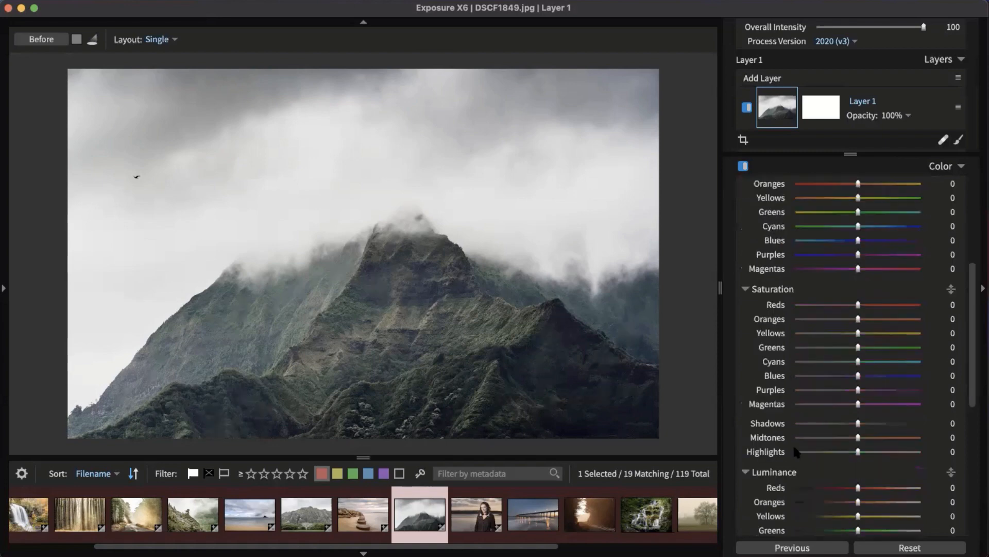
pyautogui.scroll(-3, 804, 459)
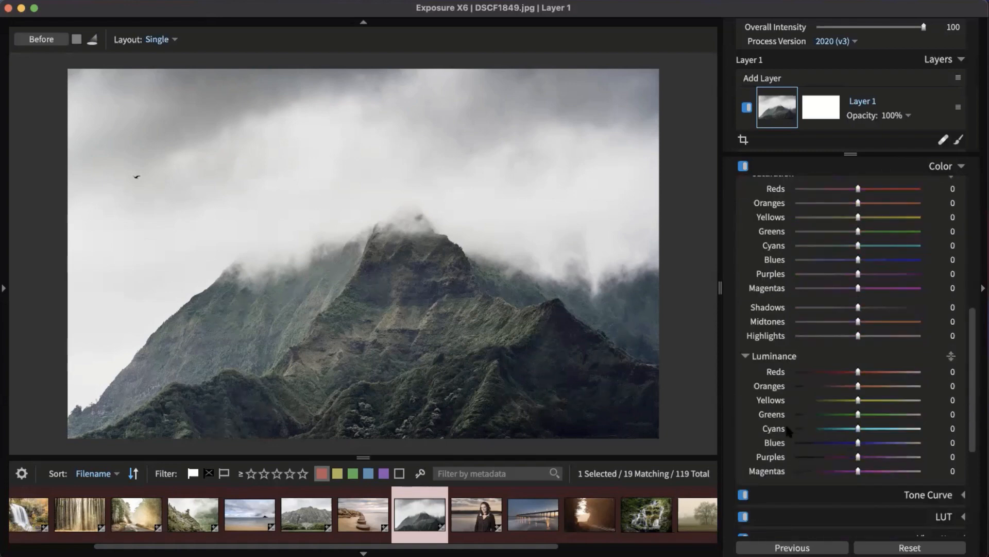
pyautogui.click(859, 287)
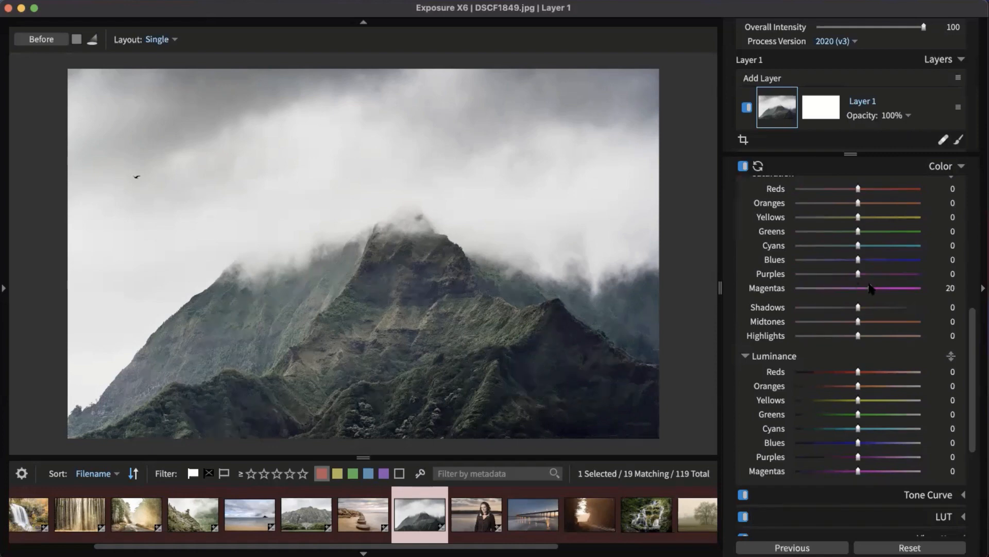
pyautogui.doubleClick(870, 288)
# Step: Scroll back up the Color panel and turn on the Hue targeted-adjustment tool
pyautogui.moveTo(978, 333); pyautogui.dragTo(976, 258)
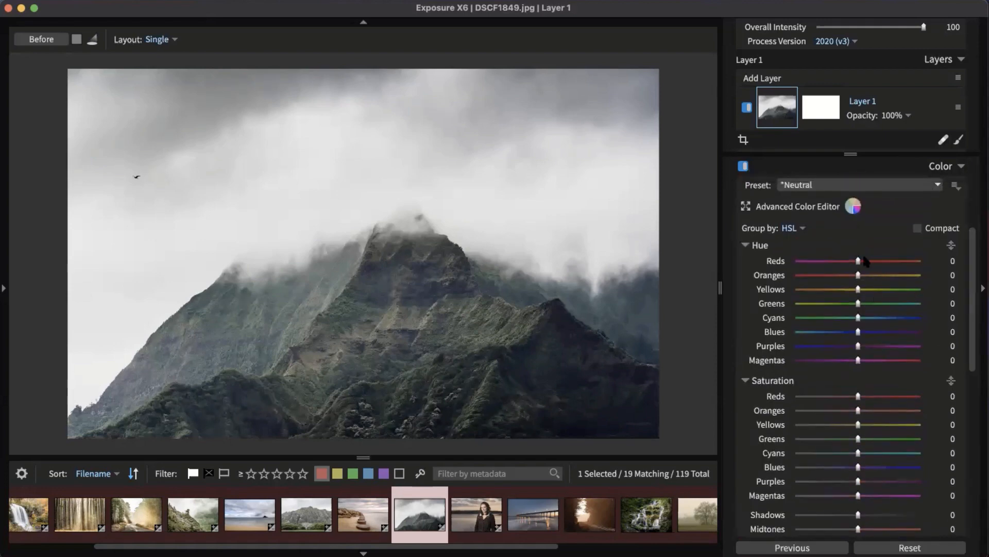
pyautogui.scroll(2, 870, 308)
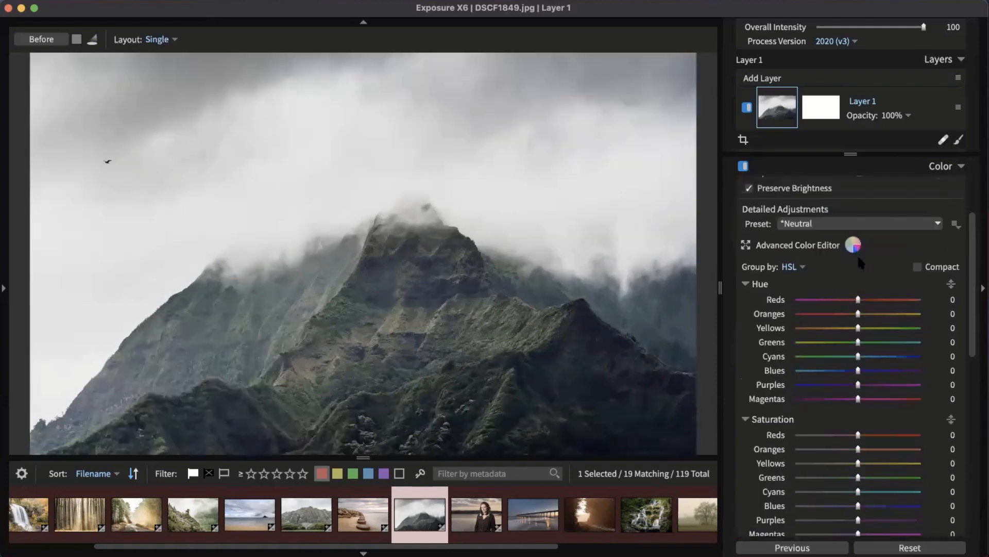
pyautogui.scroll(2, 870, 307)
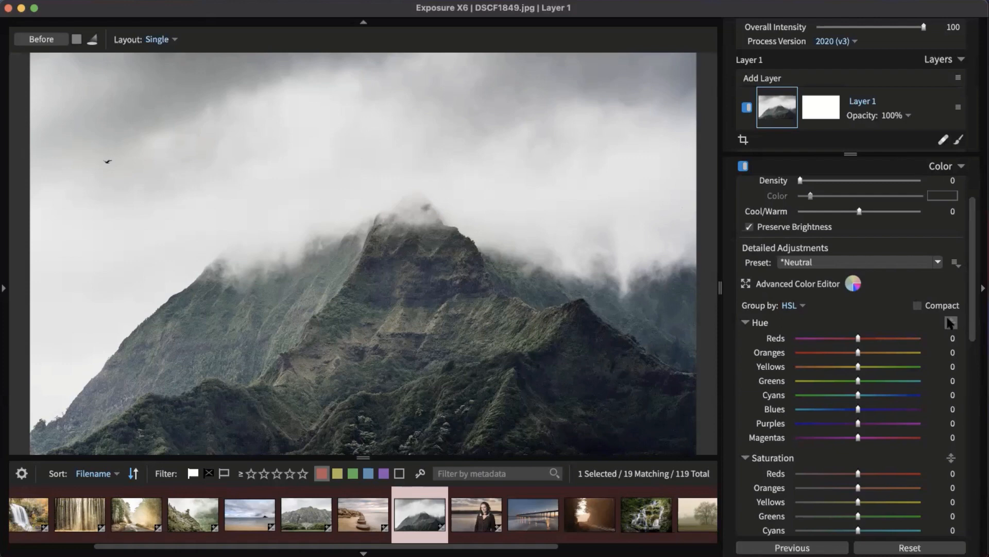
pyautogui.click(952, 323)
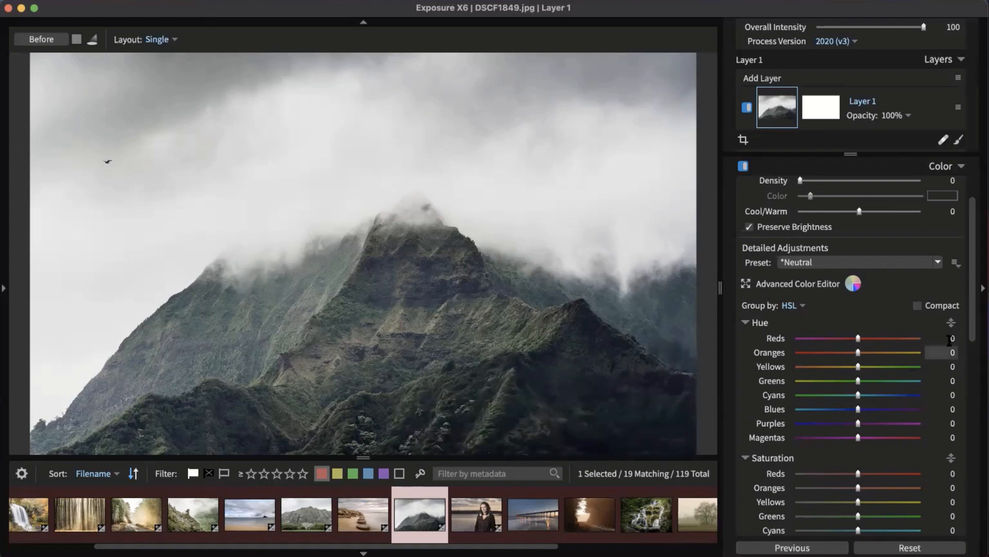
# Step: Try a targeted hue shift on the mountain's greens and cyans, undo it, and collapse the Hue sliders
pyautogui.click(951, 323)
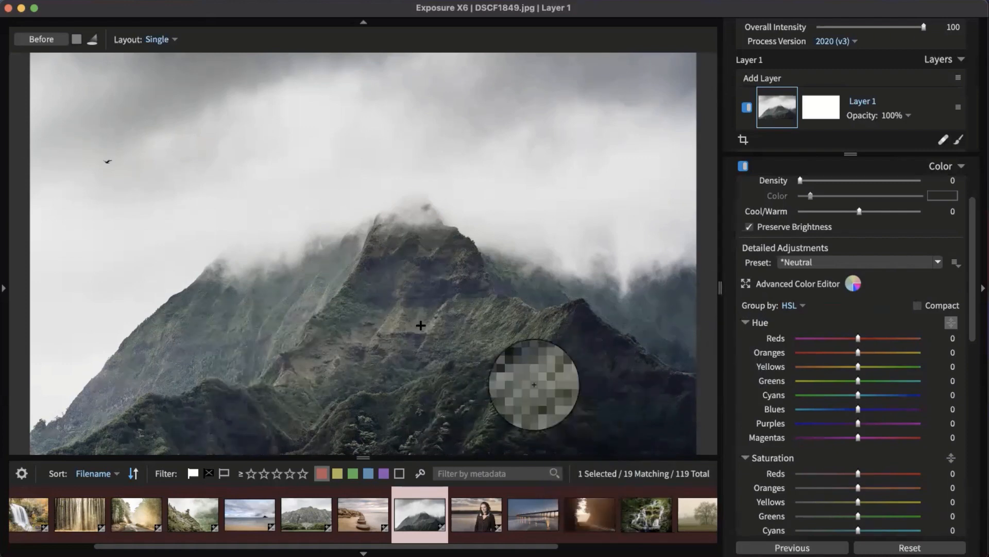
pyautogui.moveTo(355, 301); pyautogui.dragTo(389, 426)
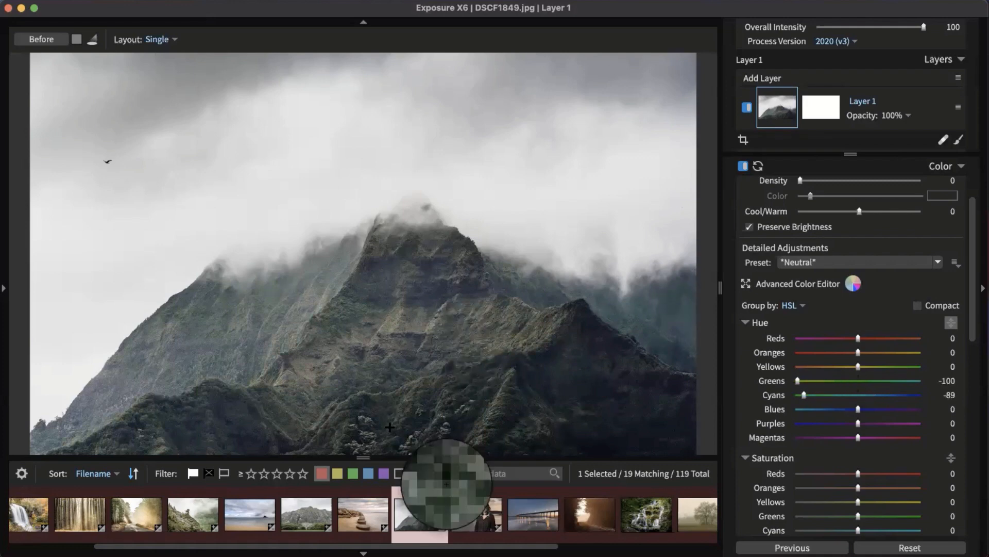
pyautogui.press('super+z')
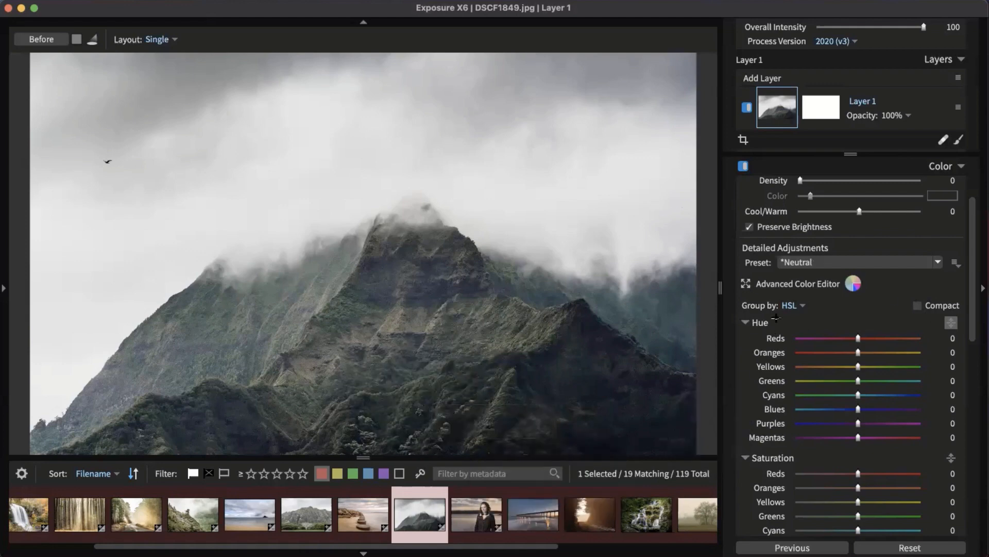
pyautogui.click(760, 323)
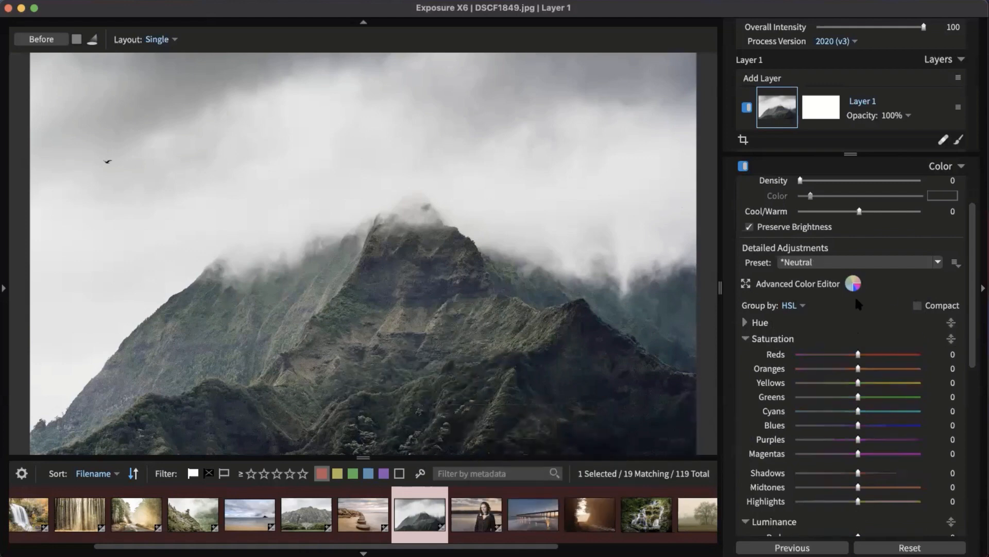
pyautogui.scroll(-3, 855, 299)
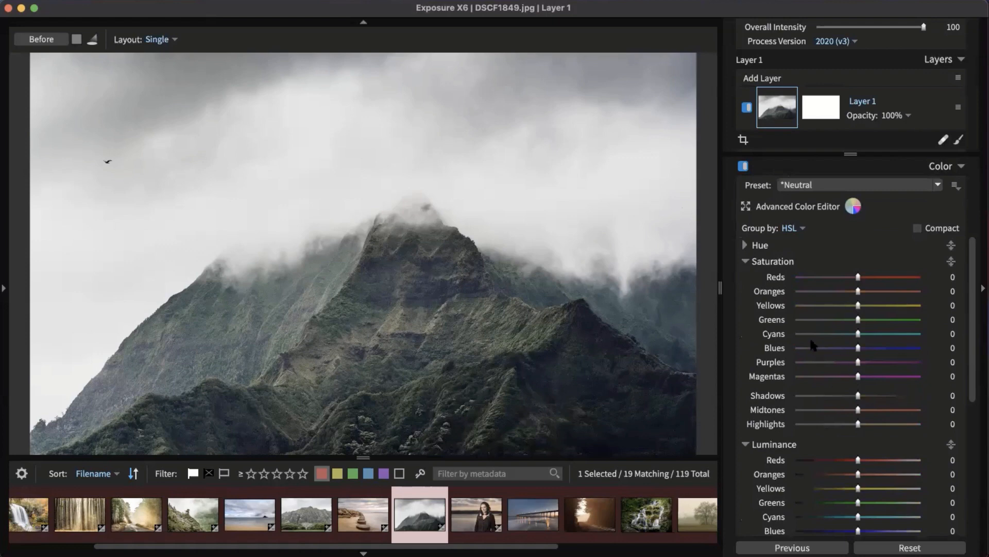
# Step: Drag up on the mountain foliage with targeted saturation to boost Yellows to 63 and Greens to 21
pyautogui.click(951, 263)
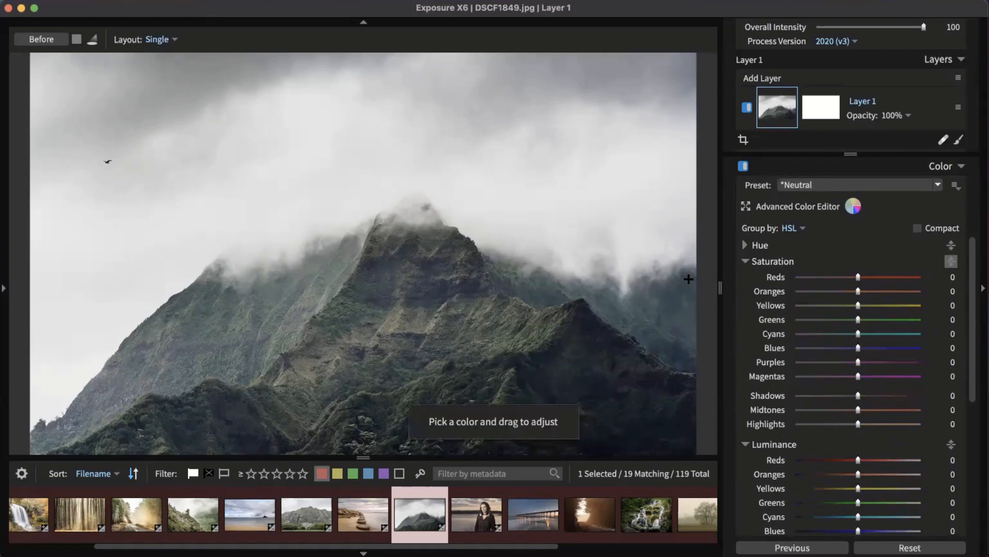
pyautogui.moveTo(386, 327); pyautogui.dragTo(409, 272)
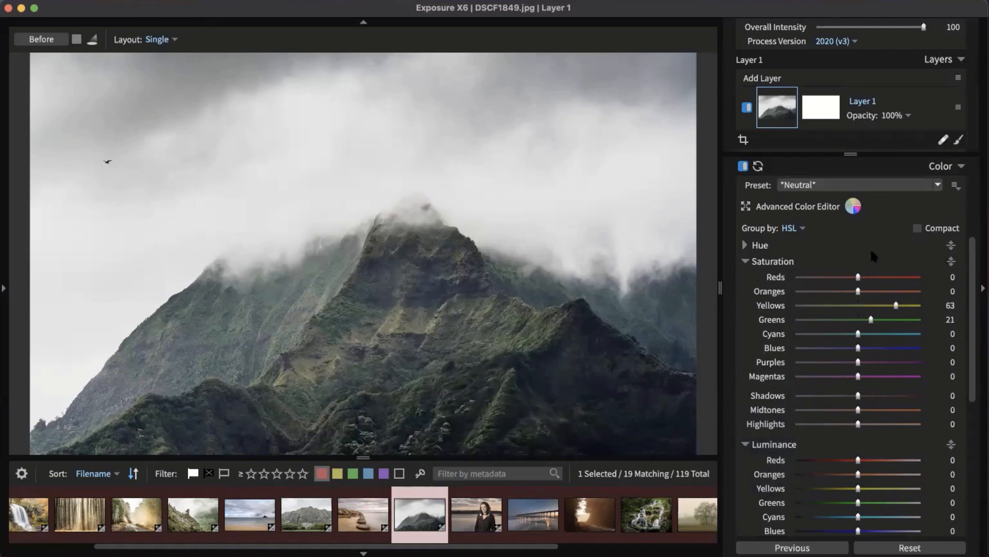
pyautogui.scroll(-2, 868, 261)
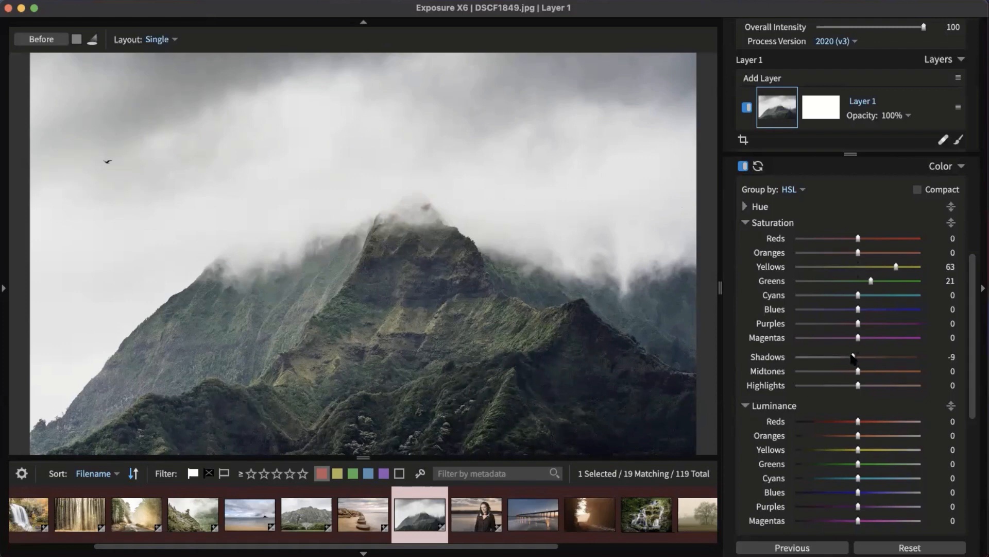
# Step: Set Shadows saturation to -8 and Midtones to 17, and raise Greens luminance to 21
pyautogui.moveTo(848, 356); pyautogui.dragTo(778, 350)
pyautogui.click(823, 357)
pyautogui.moveTo(845, 355)
pyautogui.mouseDown()
pyautogui.moveTo(868, 371)
pyautogui.moveTo(853, 356)
pyautogui.mouseUp()
pyautogui.scroll(-3, 904, 394)
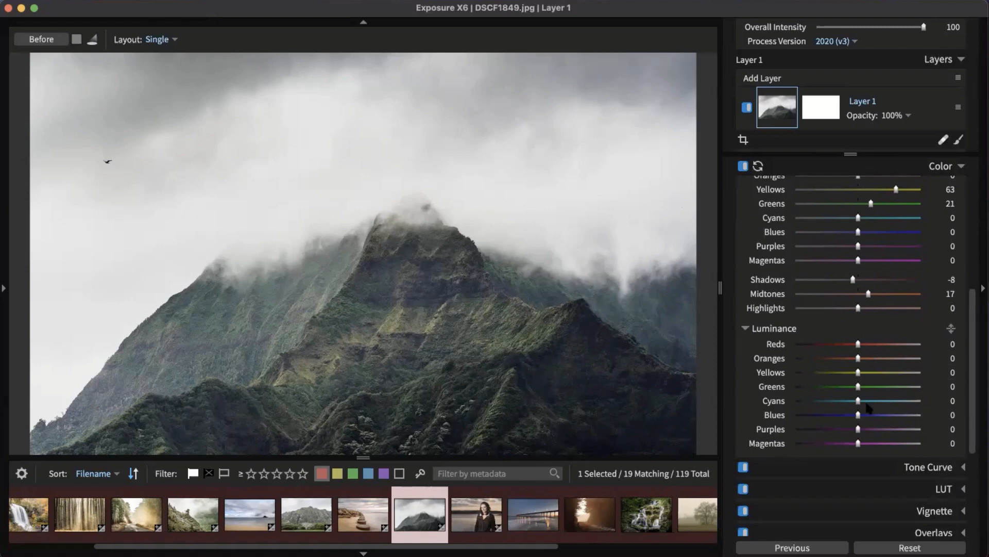
pyautogui.moveTo(859, 390)
pyautogui.mouseDown()
pyautogui.moveTo(905, 392)
pyautogui.moveTo(844, 386)
pyautogui.moveTo(871, 387)
pyautogui.mouseUp()
pyautogui.scroll(10, 764, 343)
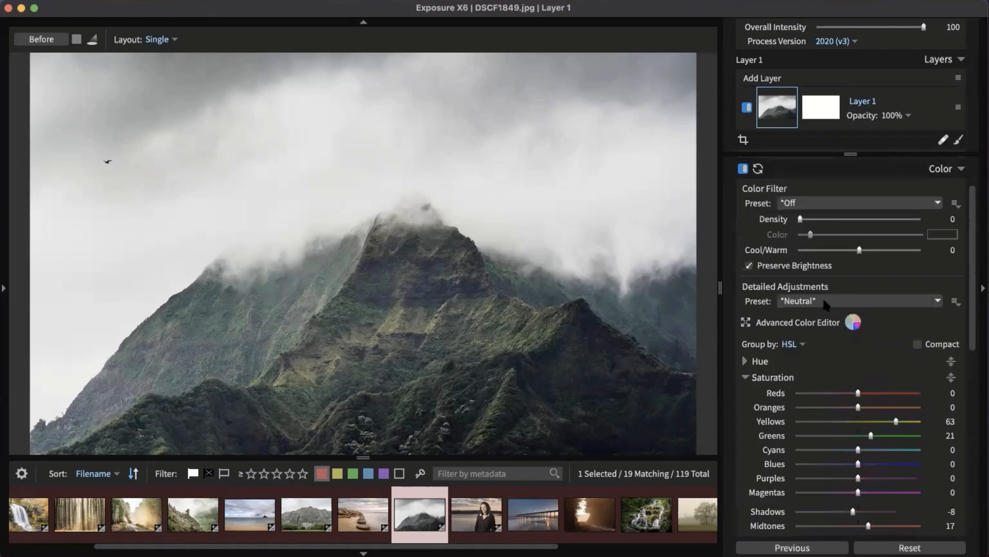
pyautogui.click(945, 208)
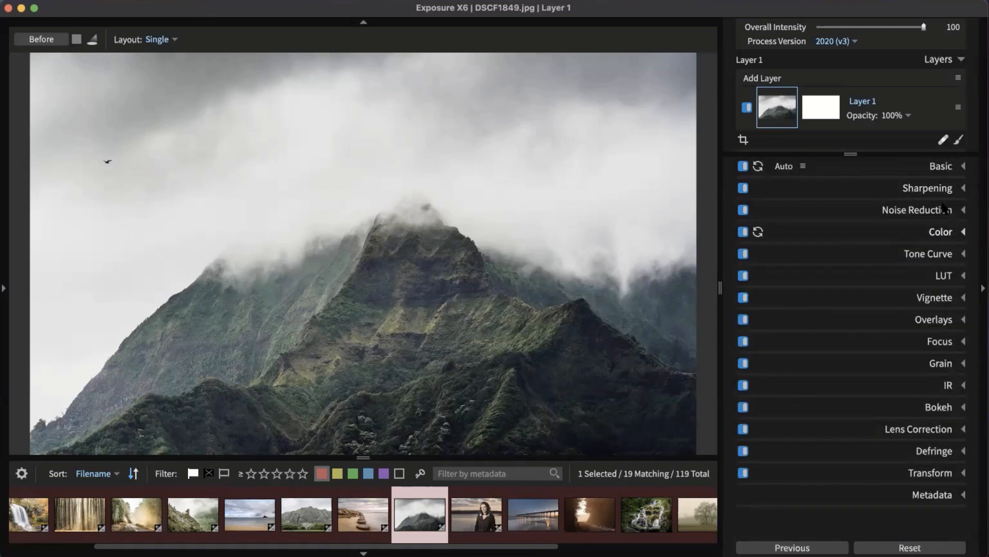
# Step: Add two raised points to the RGB tone curve, keeping the brightest endpoint at the top
pyautogui.click(949, 256)
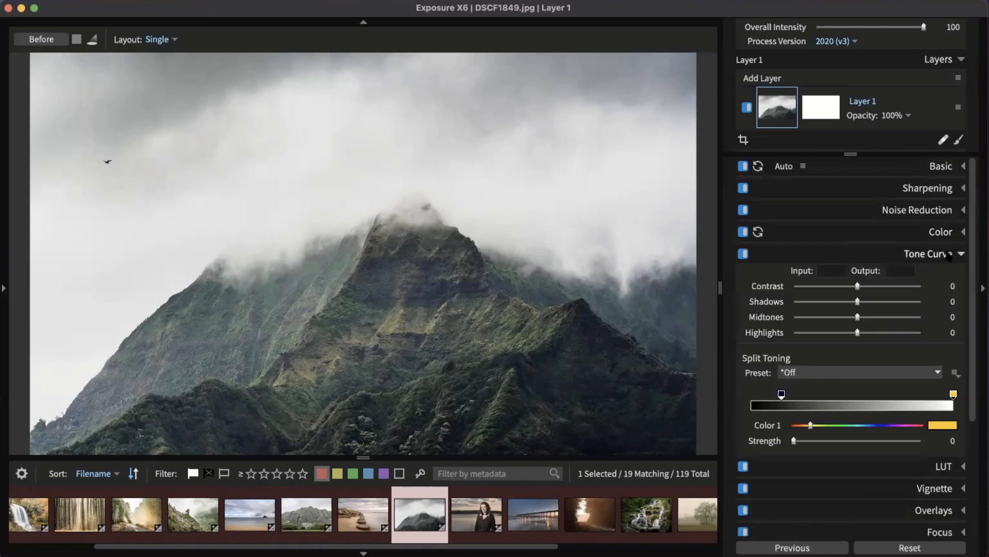
pyautogui.scroll(-3, 935, 240)
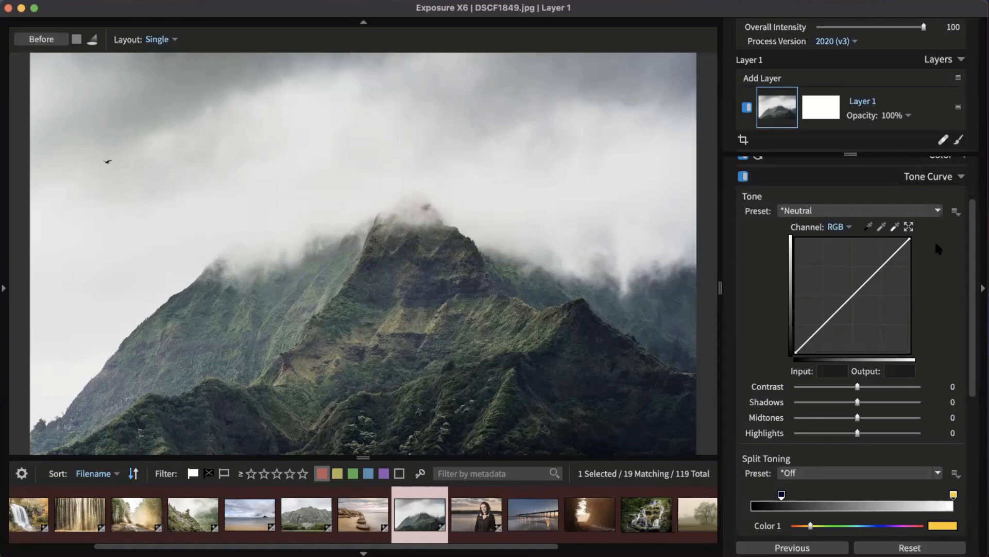
pyautogui.moveTo(826, 320); pyautogui.dragTo(826, 312)
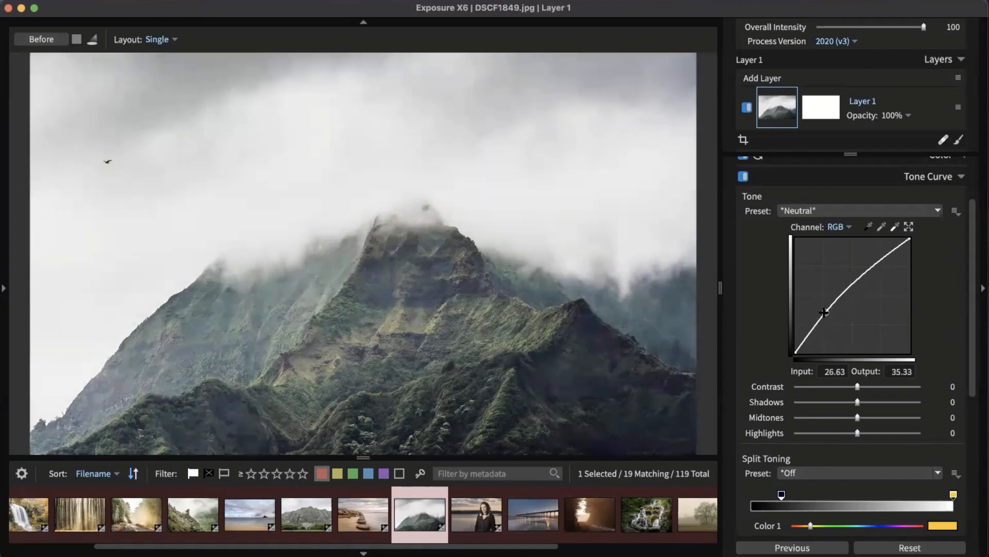
pyautogui.moveTo(868, 272); pyautogui.dragTo(868, 281)
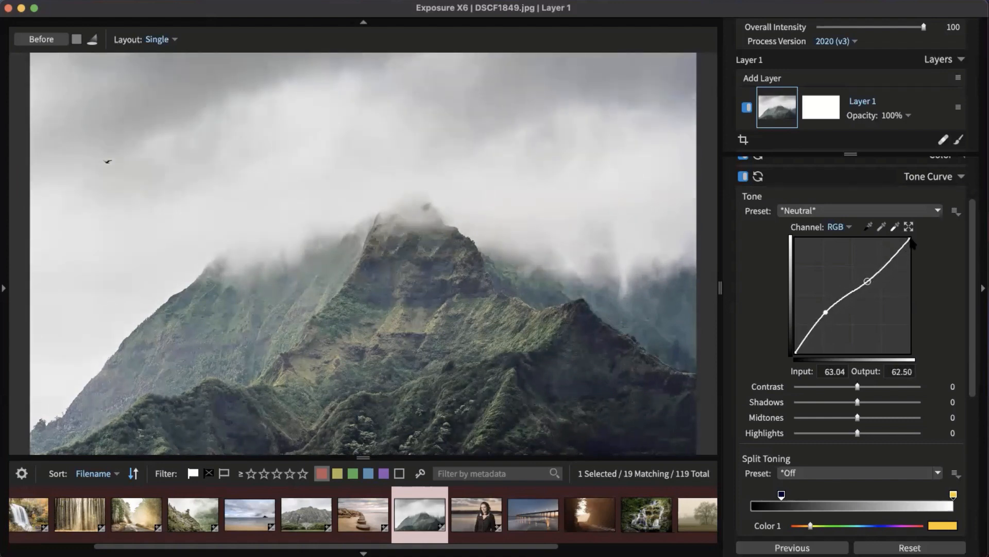
pyautogui.moveTo(910, 239); pyautogui.dragTo(927, 324)
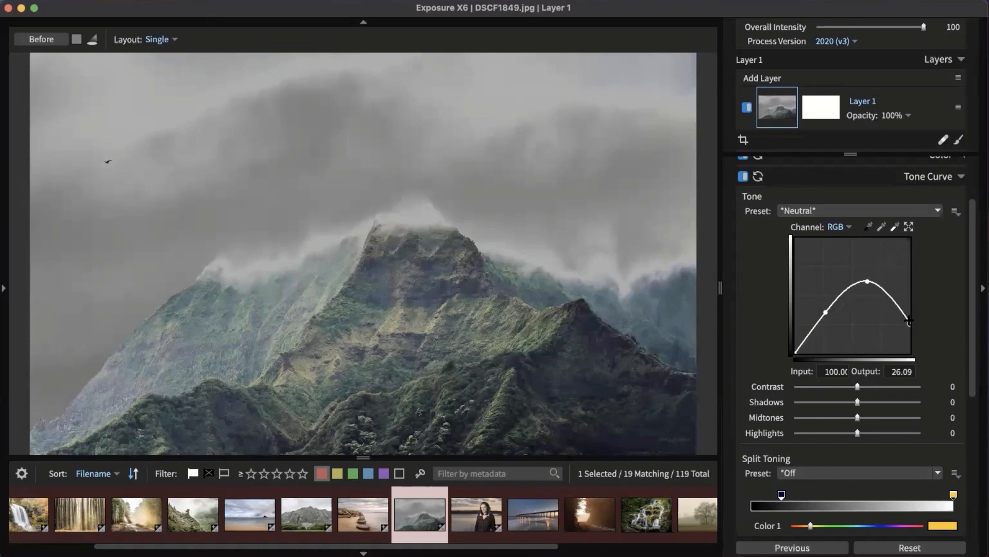
pyautogui.moveTo(910, 322); pyautogui.dragTo(938, 239)
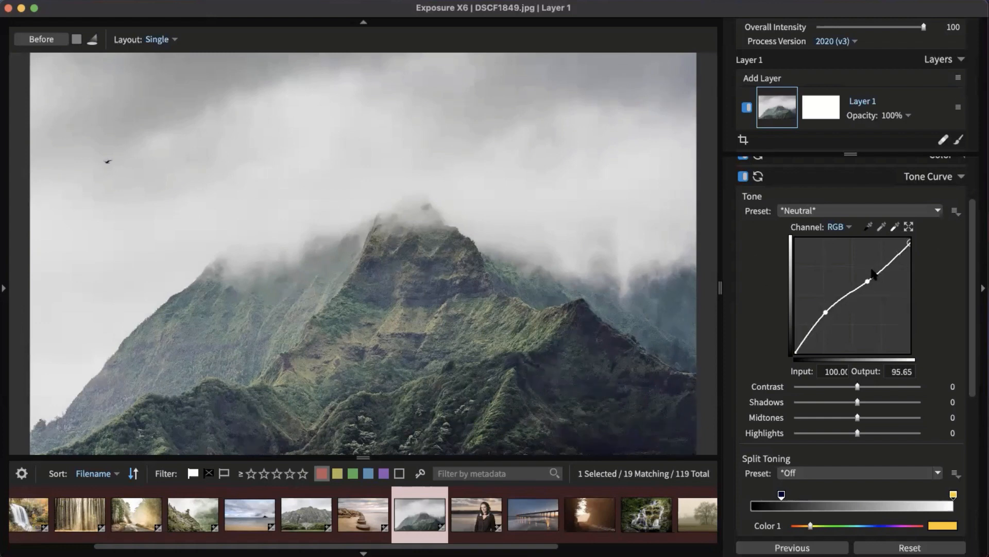
# Step: Browse the Tone Curve preset list to preview the available curve presets
pyautogui.click(918, 216)
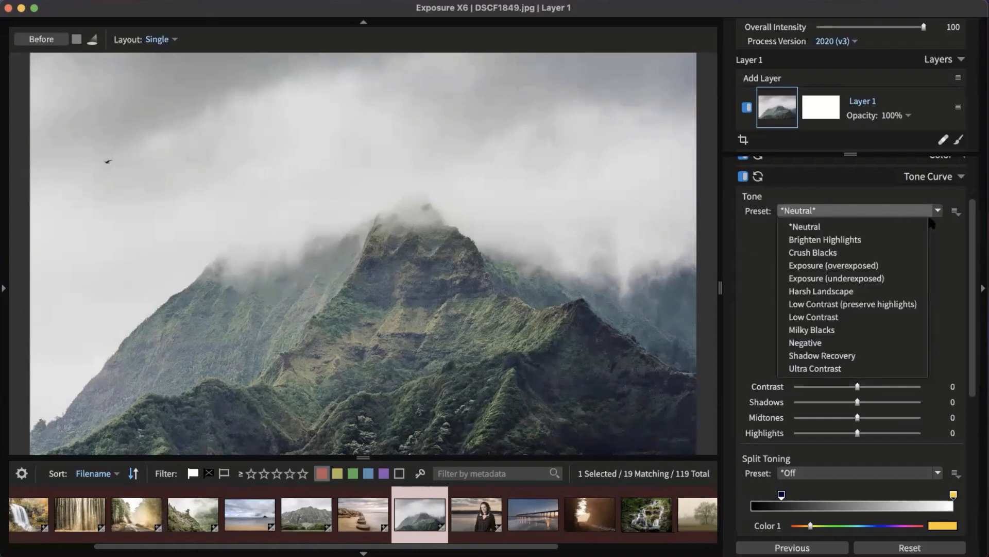
pyautogui.click(945, 213)
pyautogui.click(878, 211)
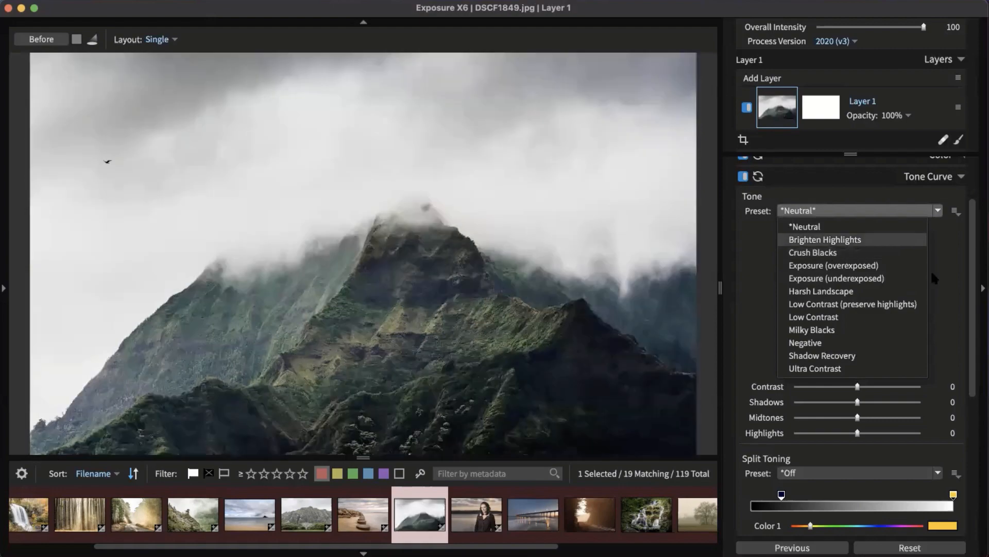
pyautogui.click(955, 263)
pyautogui.click(901, 210)
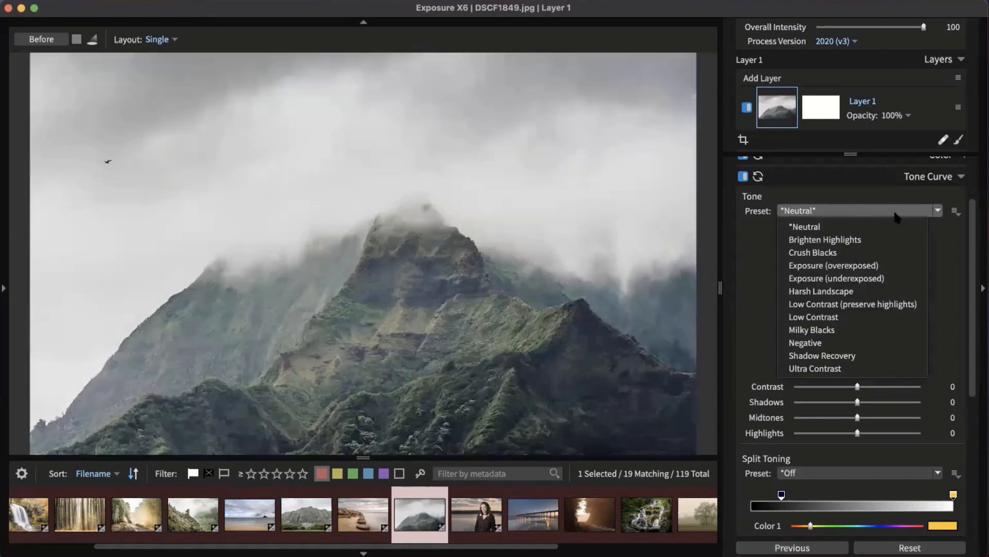
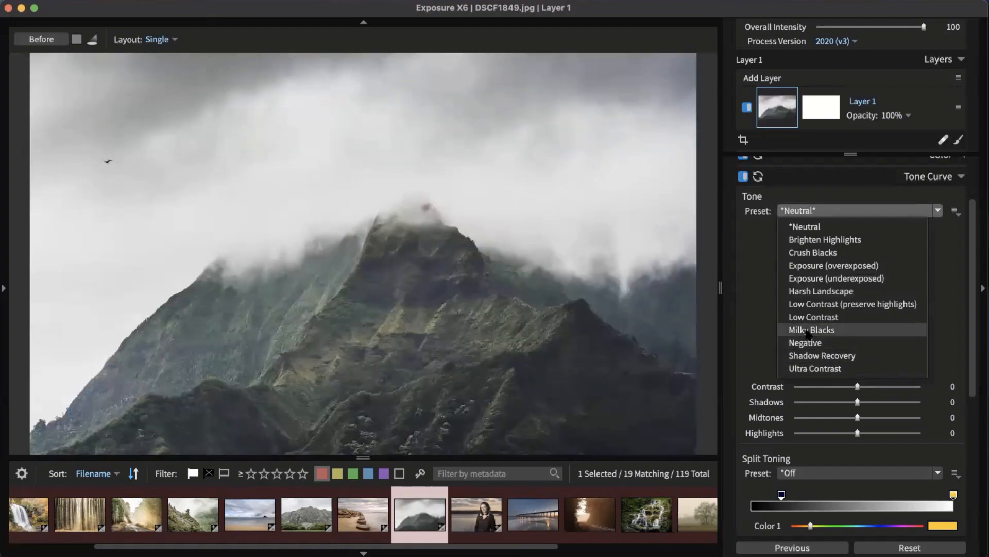
# Step: Apply the Milky Blacks tone curve and lift its shadow point to 15.22 input, 16.85 output
pyautogui.click(810, 332)
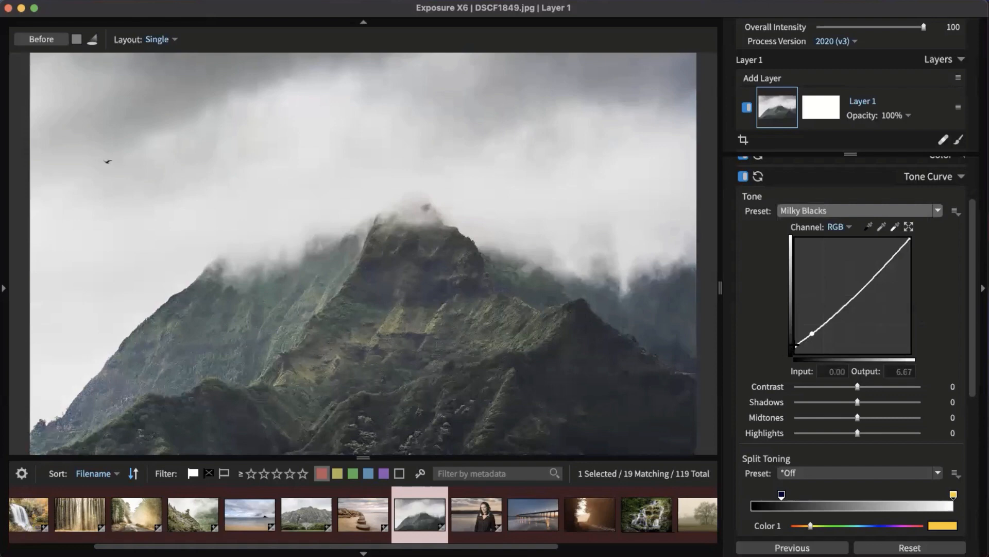
pyautogui.click(812, 333)
pyautogui.moveTo(812, 333); pyautogui.dragTo(812, 335)
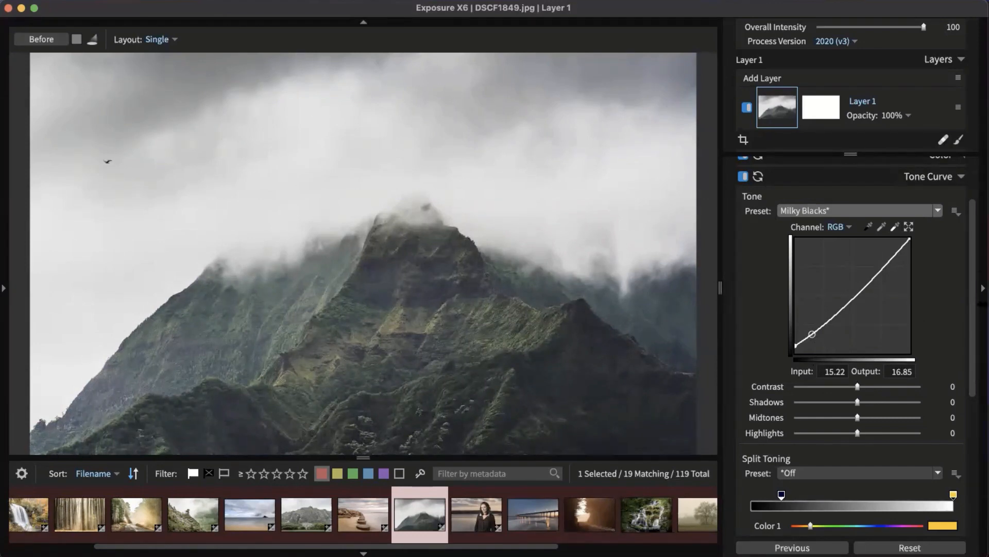
pyautogui.click(934, 176)
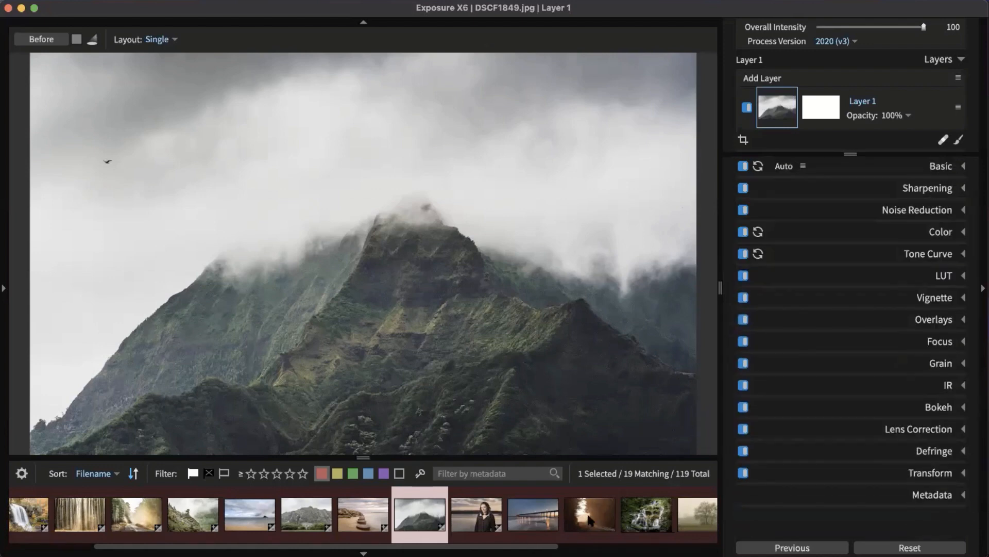
# Step: Open DSCF1390.jpg, zoom to 100% and pan across the sand
pyautogui.click(261, 518)
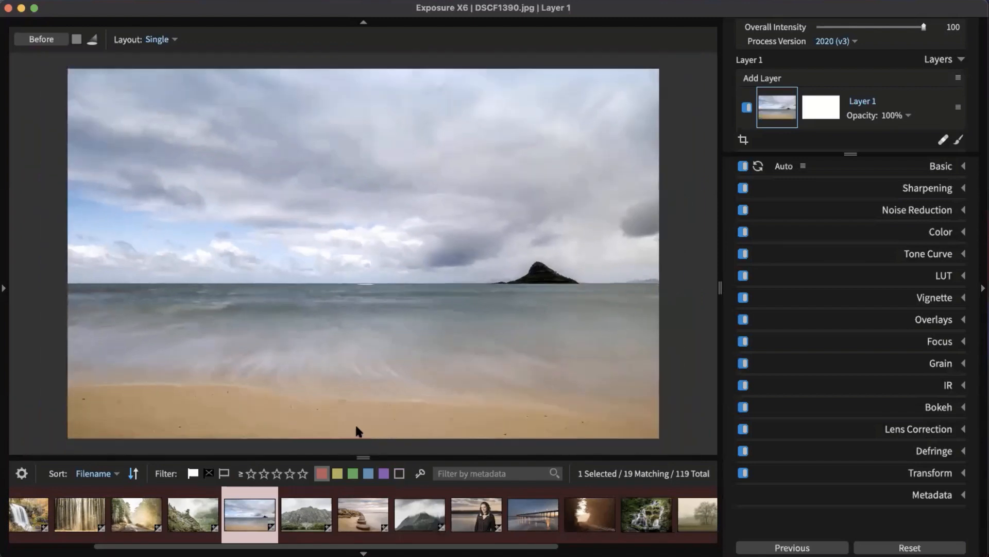
pyautogui.click(364, 415)
pyautogui.moveTo(427, 347); pyautogui.dragTo(495, 287)
pyautogui.moveTo(521, 338); pyautogui.dragTo(479, 342)
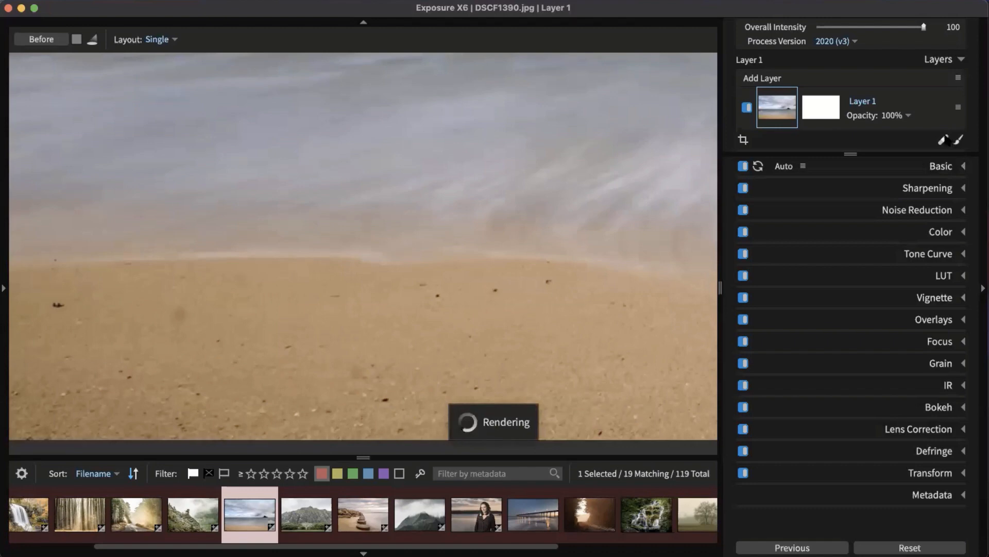
# Step: Turn on the Heal brush at size 35.14 with opacity 86
pyautogui.click(945, 140)
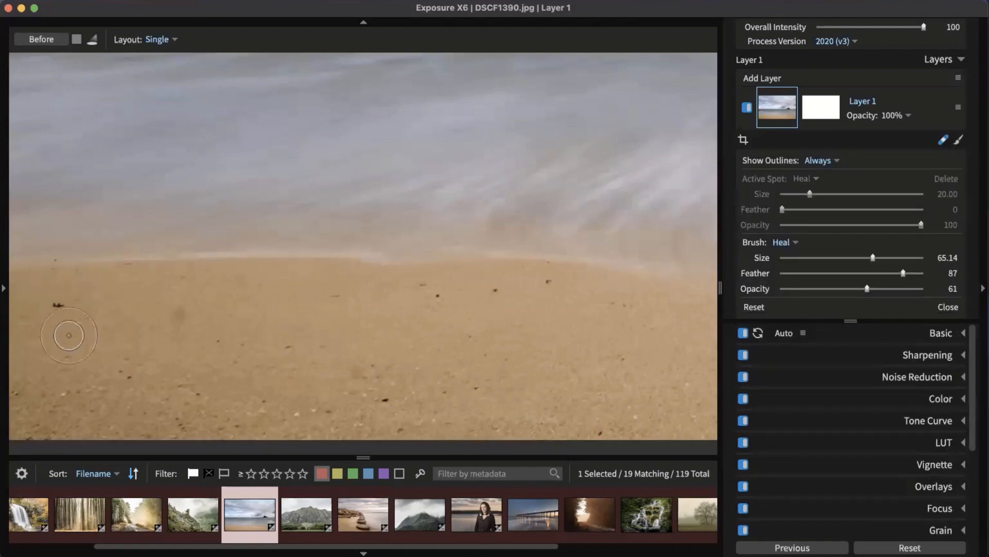
pyautogui.scroll(-5, 70, 327)
pyautogui.moveTo(867, 289); pyautogui.dragTo(913, 291)
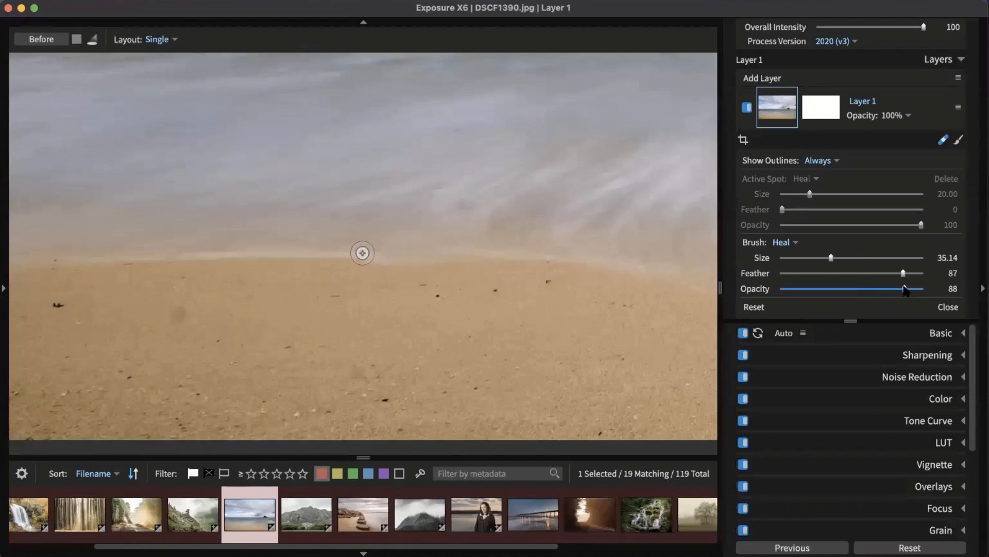
pyautogui.moveTo(903, 291); pyautogui.dragTo(902, 289)
# Step: Heal three dark specks on the left and lower sand, comparing against the original
pyautogui.click(56, 306)
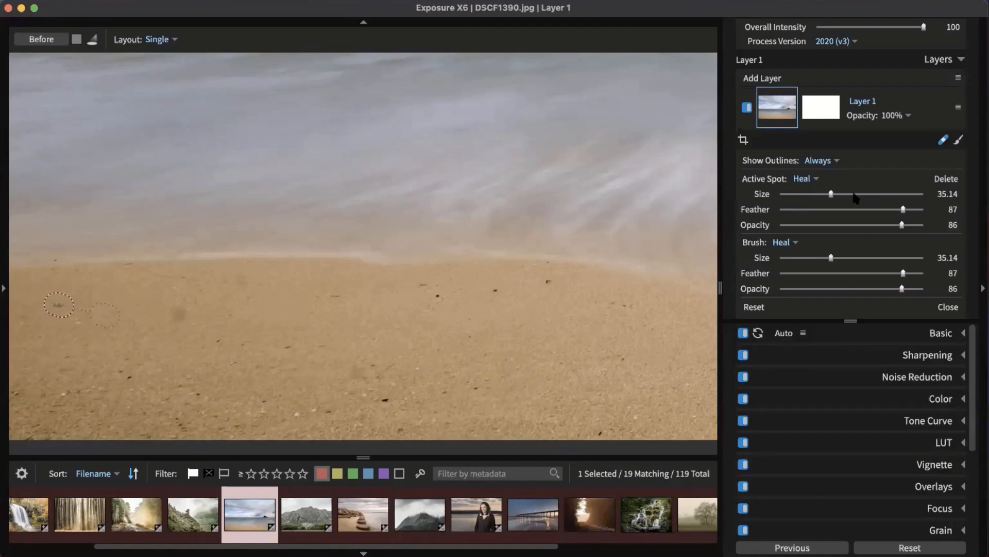
pyautogui.moveTo(902, 225); pyautogui.dragTo(909, 228)
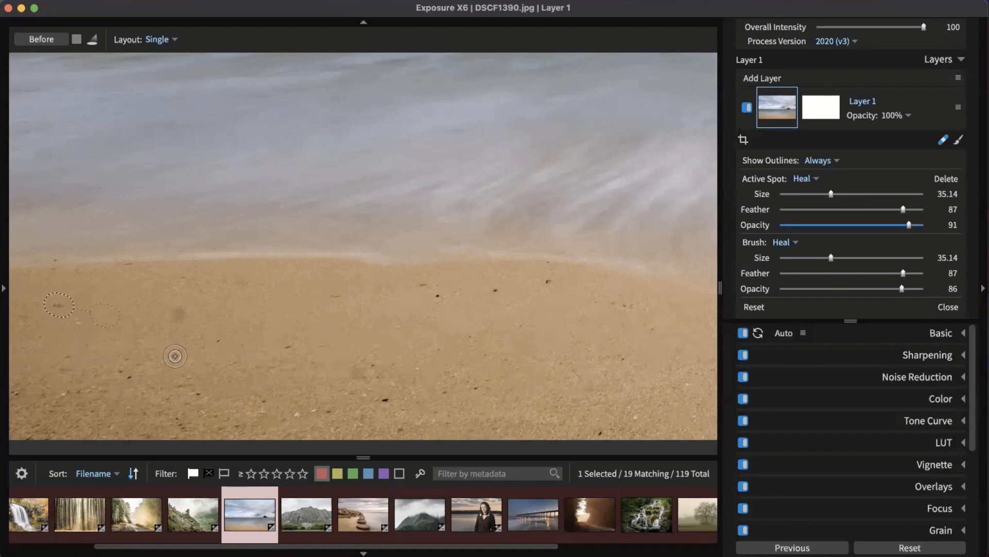
pyautogui.click(181, 314)
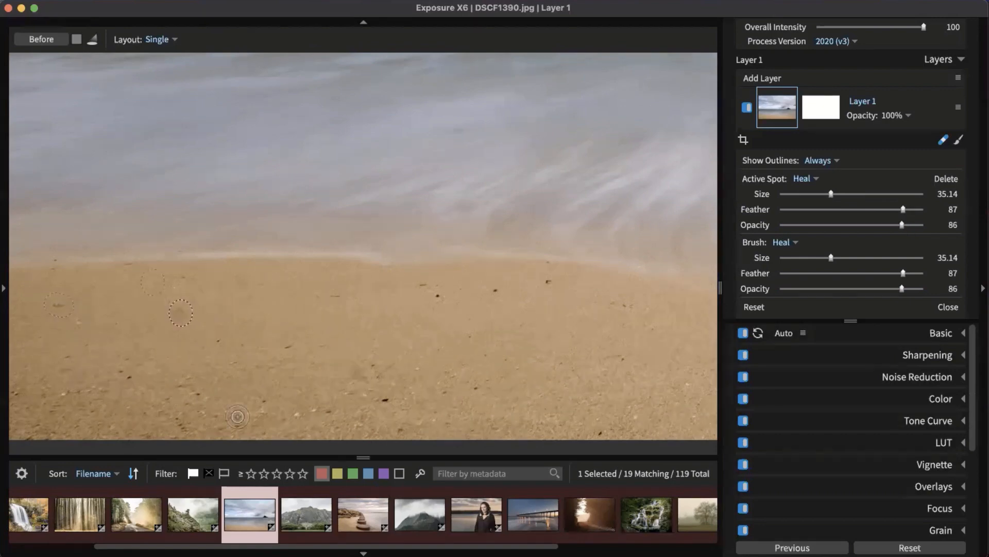
pyautogui.click(382, 400)
pyautogui.press('space')
pyautogui.press('space')
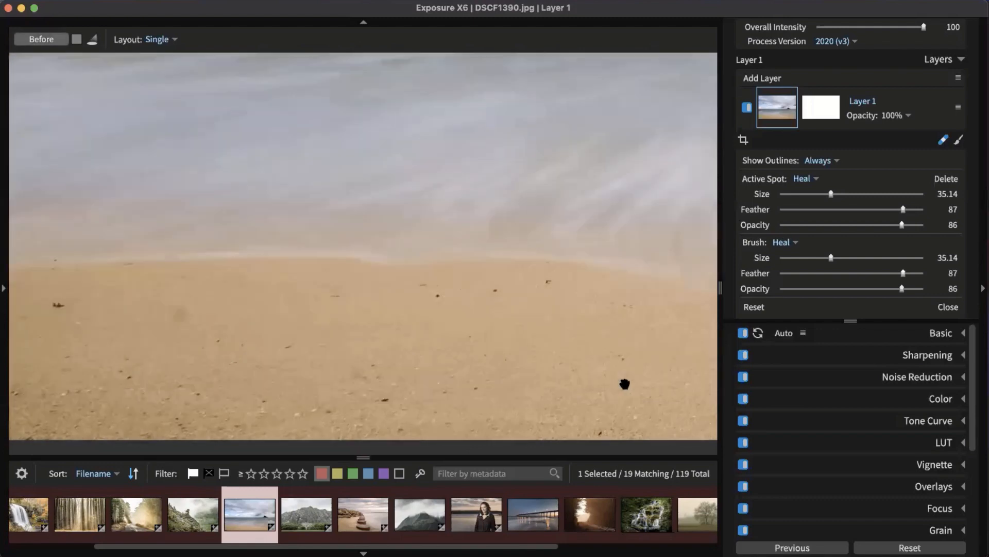
pyautogui.moveTo(629, 384); pyautogui.dragTo(351, 354)
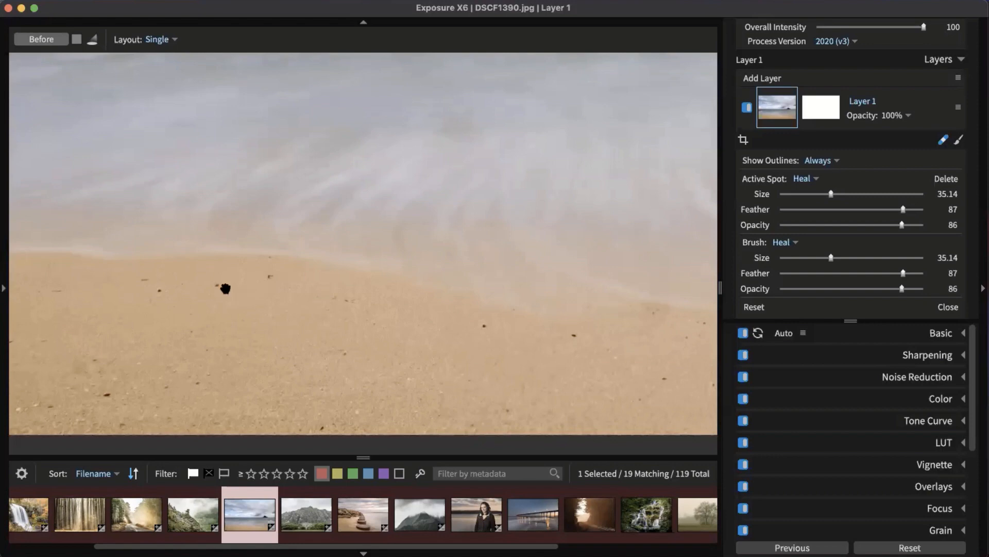
pyautogui.press('\\')
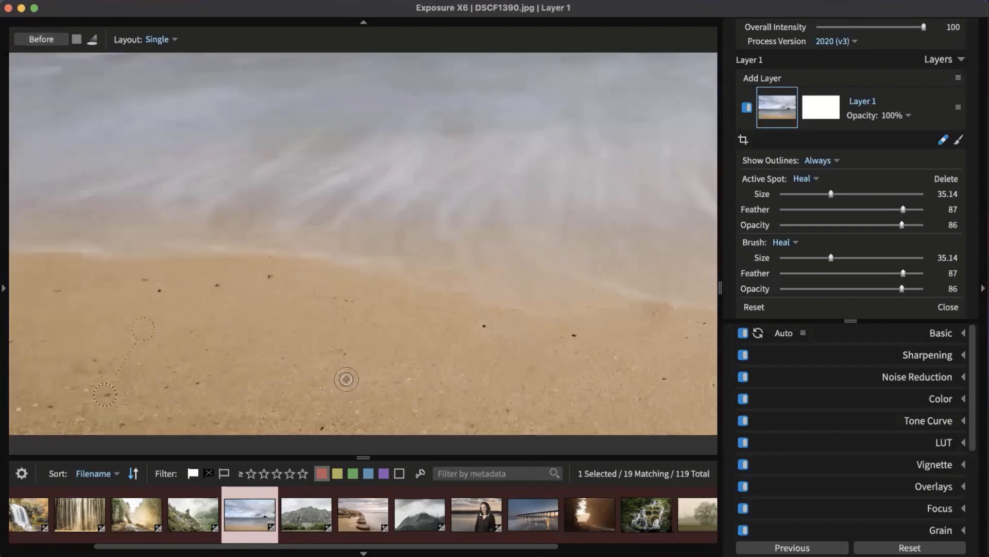
# Step: Heal two more nearby specks, re-sampling their sources from cleaner sand
pyautogui.click(216, 285)
pyautogui.click(270, 279)
pyautogui.moveTo(251, 205)
pyautogui.mouseDown()
pyautogui.moveTo(293, 224)
pyautogui.moveTo(268, 327)
pyautogui.mouseUp()
pyautogui.press('space')
pyautogui.moveTo(535, 378); pyautogui.dragTo(115, 351)
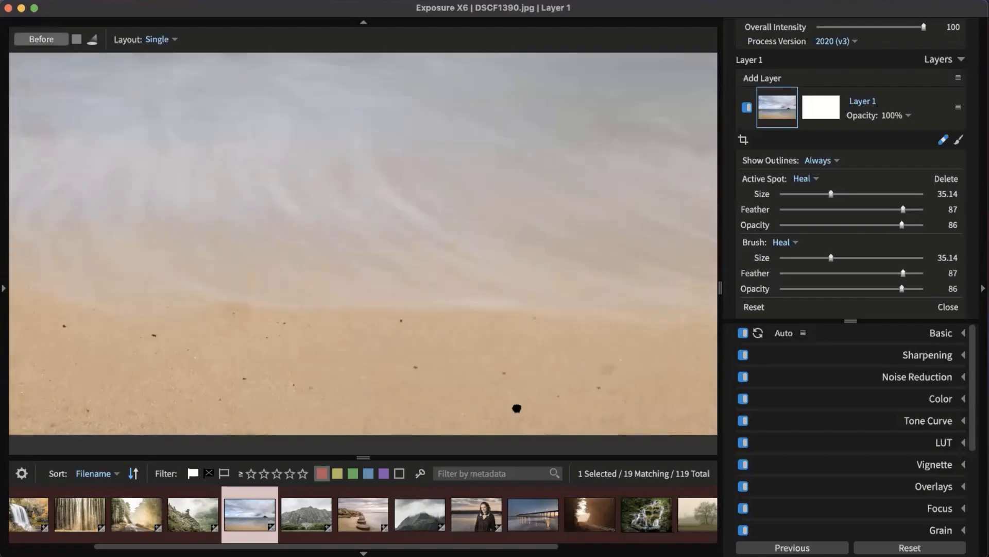
pyautogui.press('space')
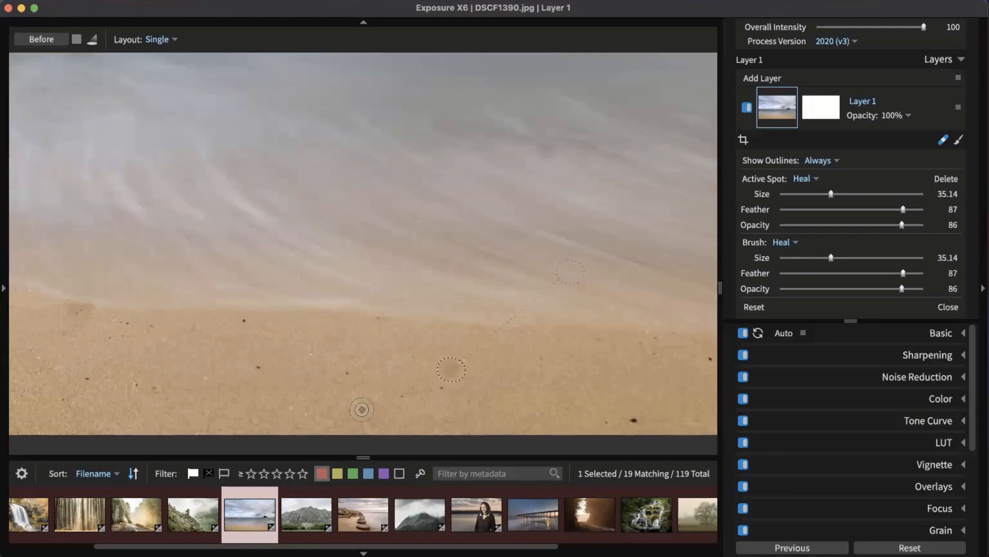
pyautogui.moveTo(573, 270); pyautogui.dragTo(528, 376)
# Step: Heal a wet-sand mark with spot size 45.87, feather 93, opacity 89, then heal another speck
pyautogui.click(545, 152)
pyautogui.moveTo(903, 209); pyautogui.dragTo(912, 210)
pyautogui.click(882, 225)
pyautogui.click(847, 195)
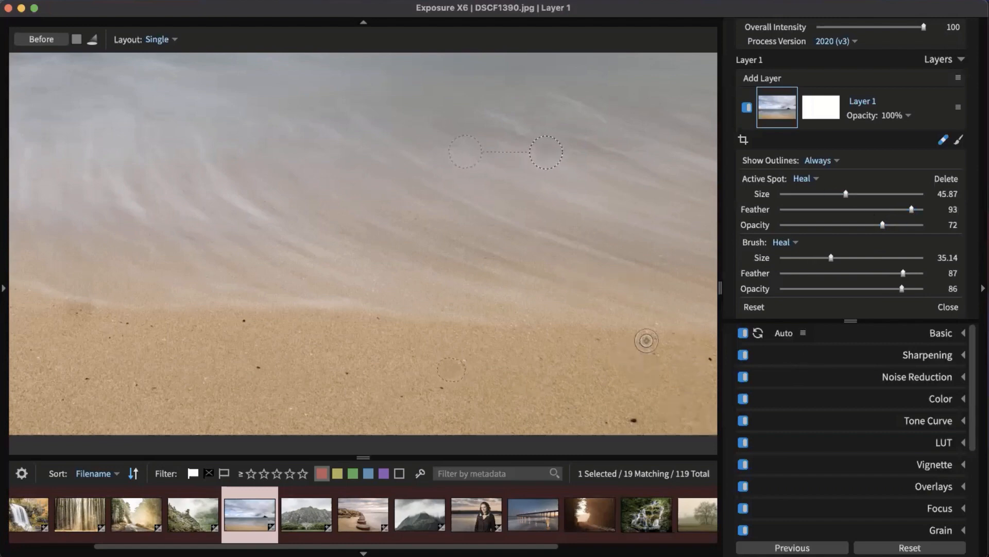
pyautogui.click(895, 224)
pyautogui.click(906, 224)
pyautogui.press('\\')
pyautogui.press('\\')
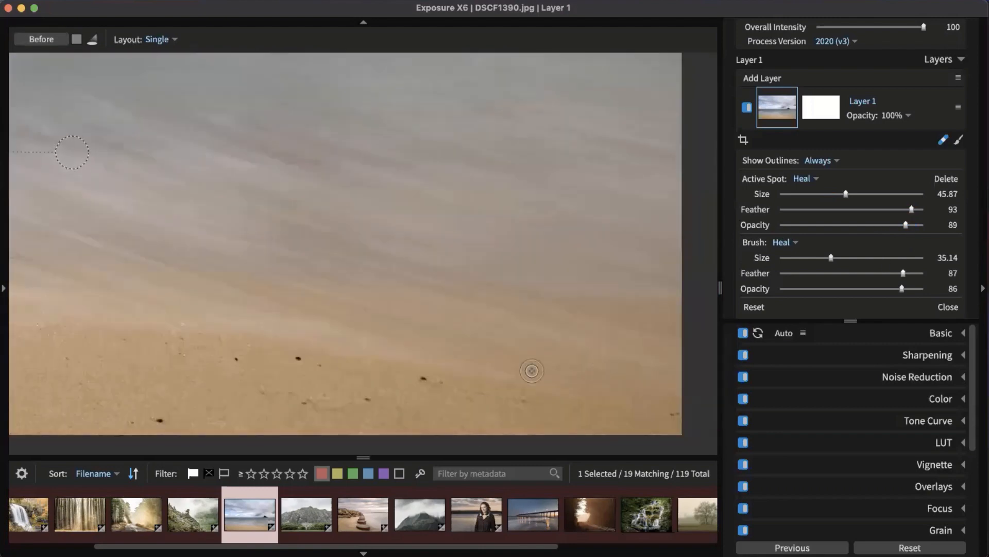
pyautogui.click(299, 356)
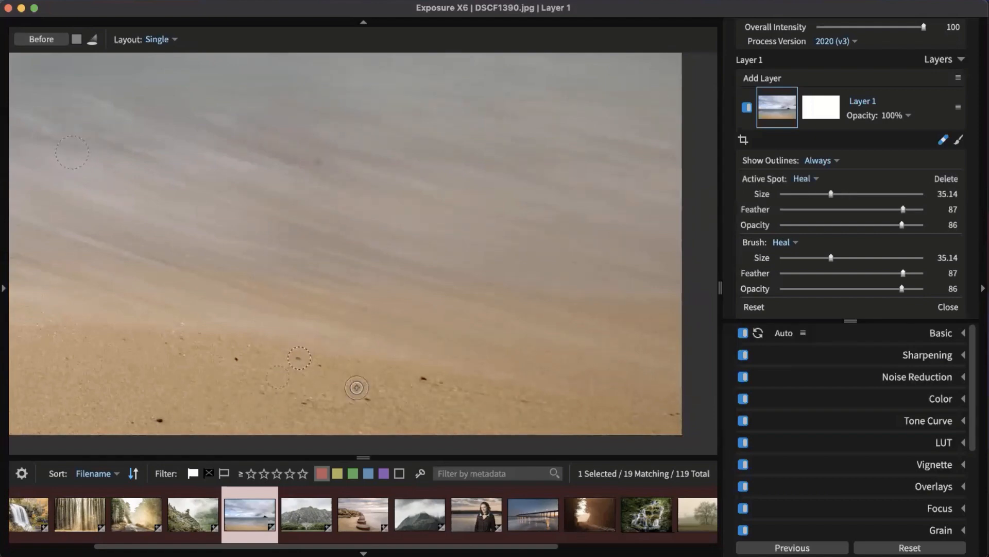
# Step: Switch the brush to Clone, clone a lower sand speck at opacity 100, and close the tool
pyautogui.click(787, 242)
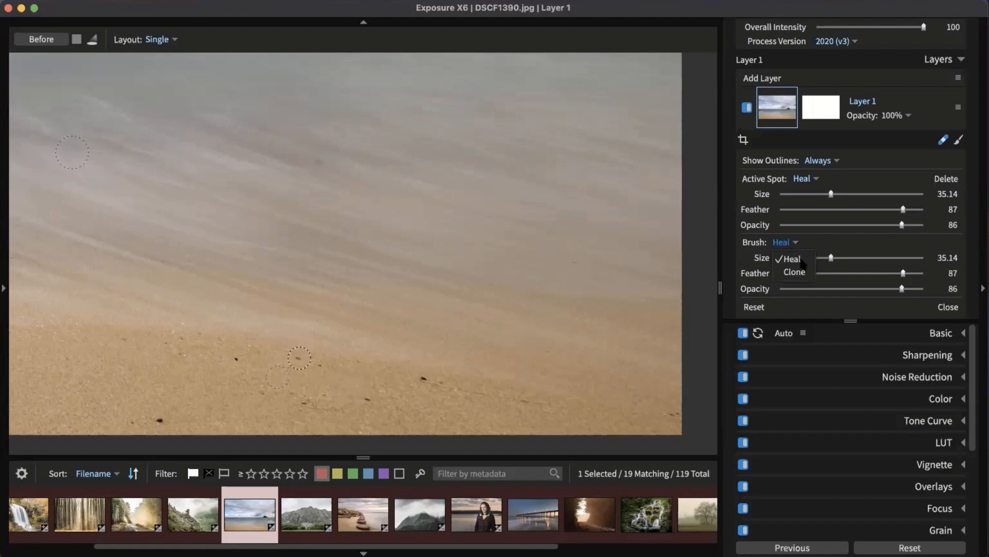
pyautogui.click(805, 274)
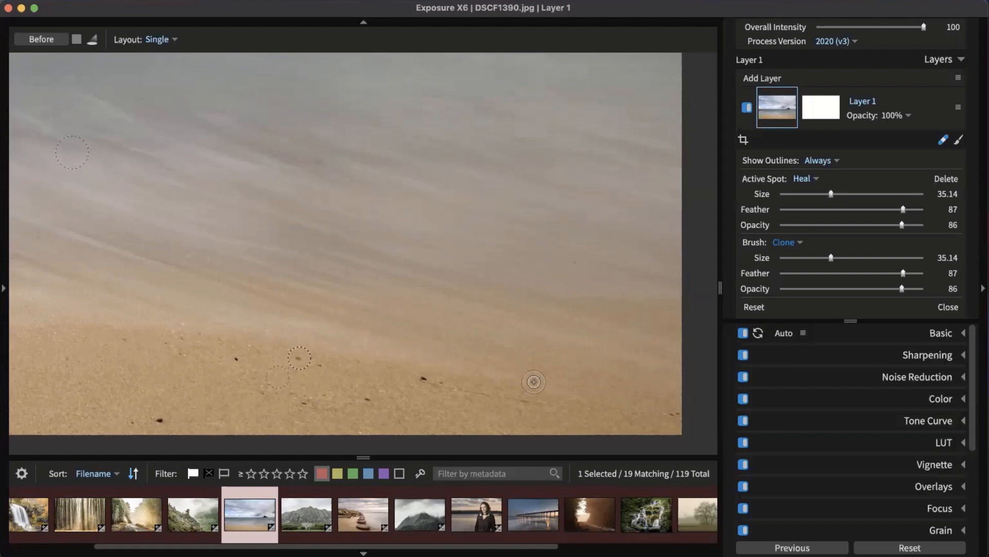
pyautogui.click(424, 381)
pyautogui.moveTo(903, 225); pyautogui.dragTo(922, 227)
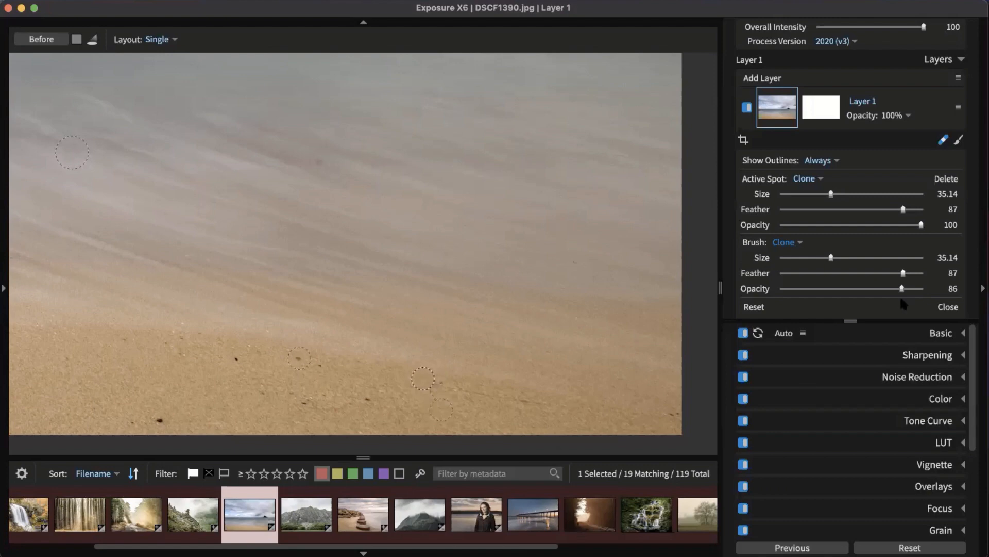
pyautogui.click(943, 140)
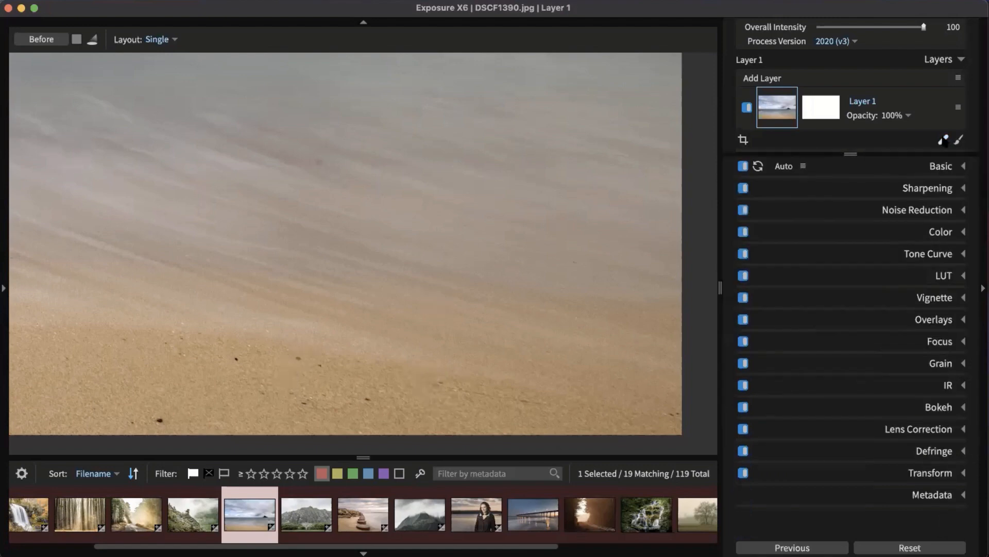
# Step: Fit the retouched beach photo to the window and toggle the before view
pyautogui.click(534, 358)
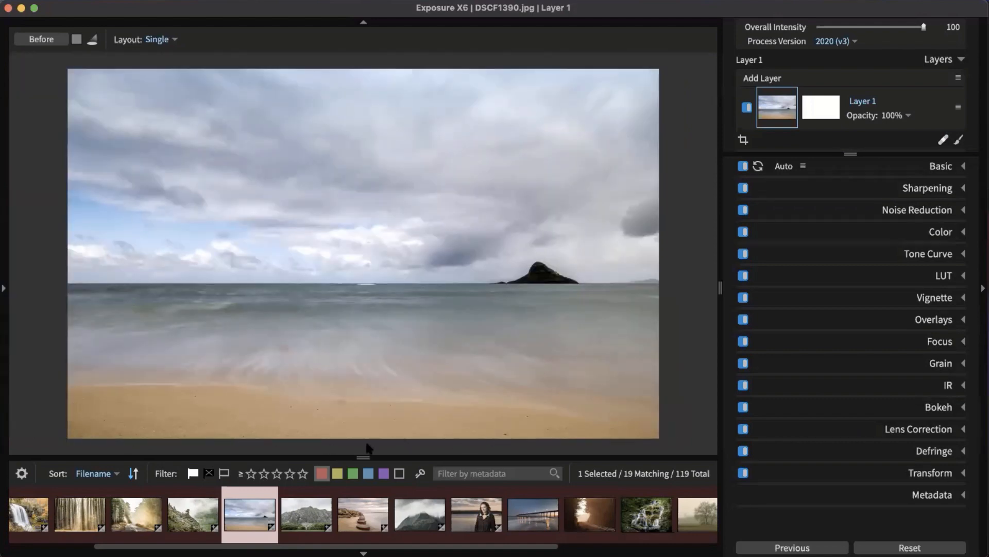
pyautogui.press('\\')
# Step: Apply the Distortion - Large Lumps vignette preset to the beach photo
pyautogui.click(940, 302)
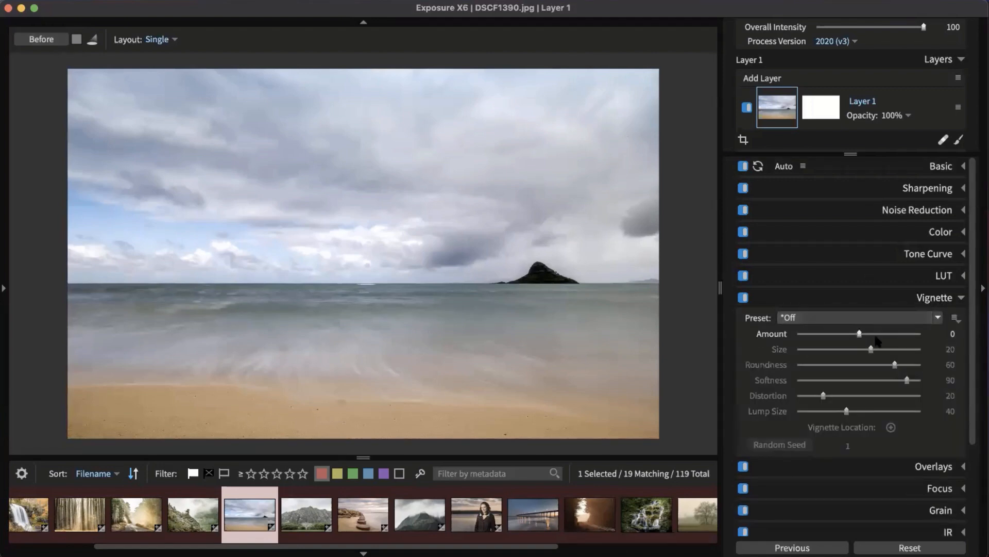
pyautogui.moveTo(868, 334); pyautogui.dragTo(883, 335)
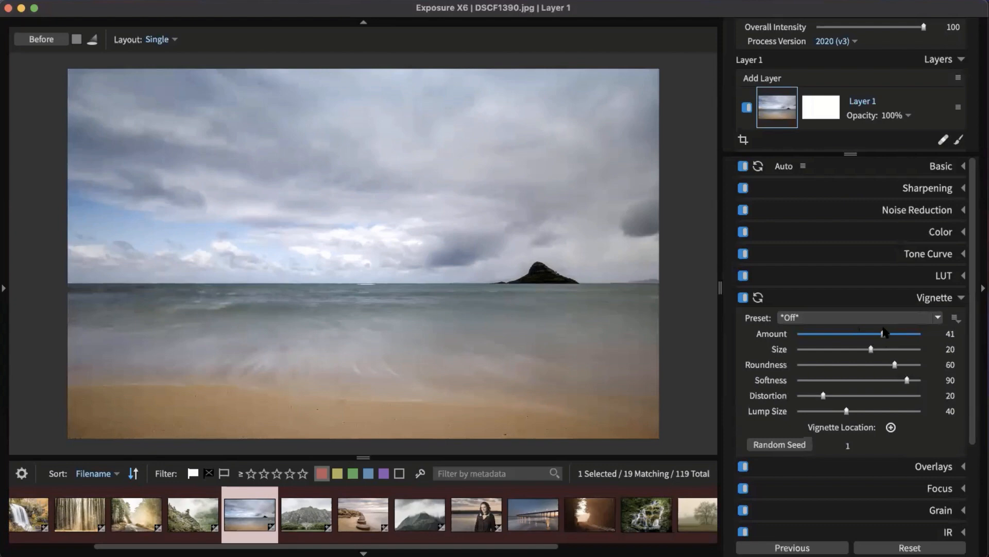
pyautogui.click(886, 317)
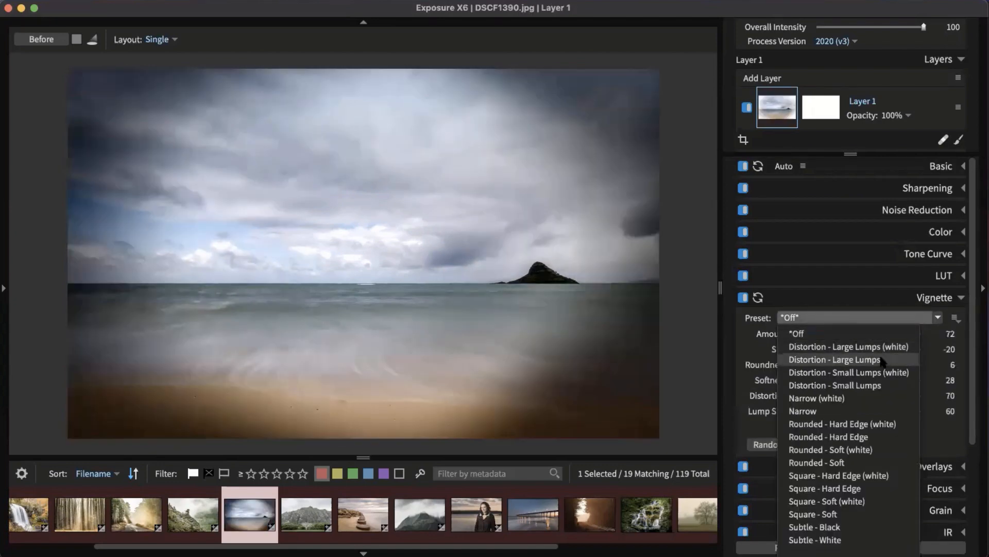
pyautogui.click(880, 359)
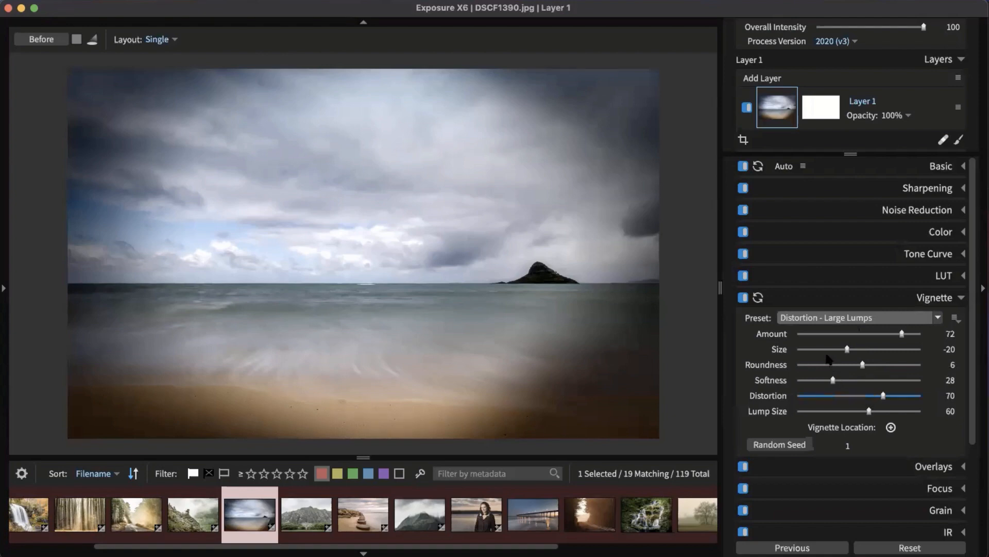
# Step: Reduce the vignette distortion, randomize its outline twice, and settle on Softness 44
pyautogui.moveTo(833, 381); pyautogui.dragTo(801, 381)
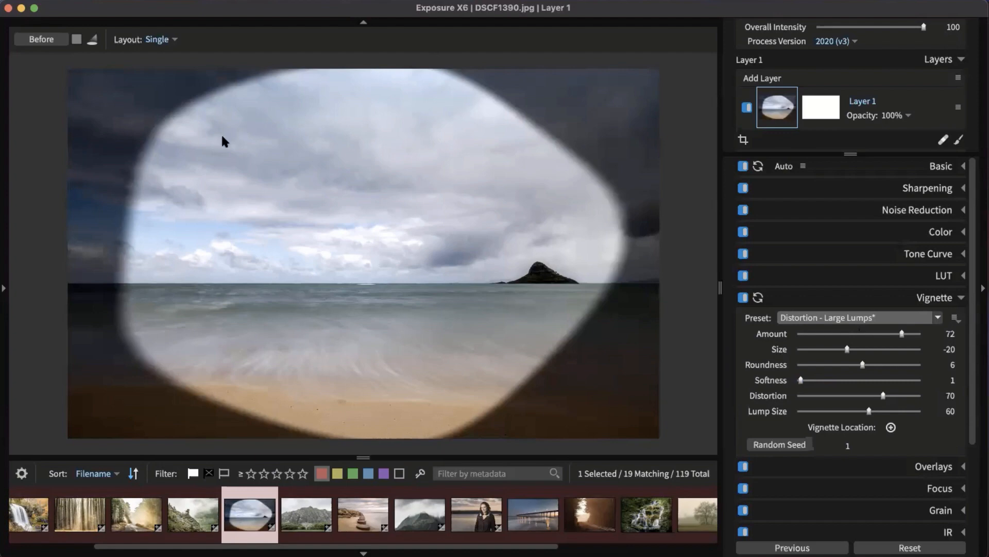
pyautogui.moveTo(883, 396)
pyautogui.mouseDown()
pyautogui.moveTo(801, 396)
pyautogui.moveTo(876, 397)
pyautogui.moveTo(838, 411)
pyautogui.moveTo(850, 396)
pyautogui.moveTo(824, 413)
pyautogui.moveTo(867, 397)
pyautogui.mouseUp()
pyautogui.click(792, 445)
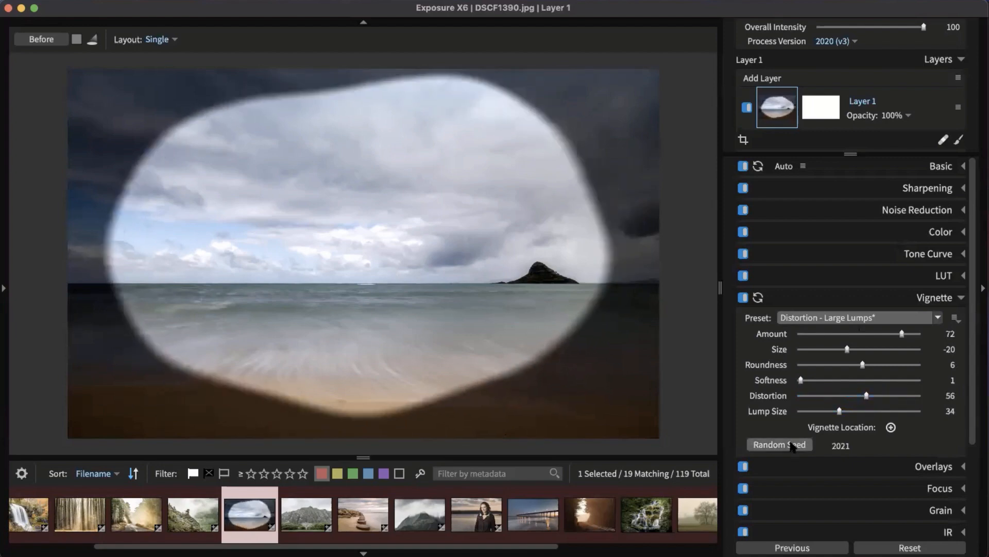
pyautogui.click(792, 446)
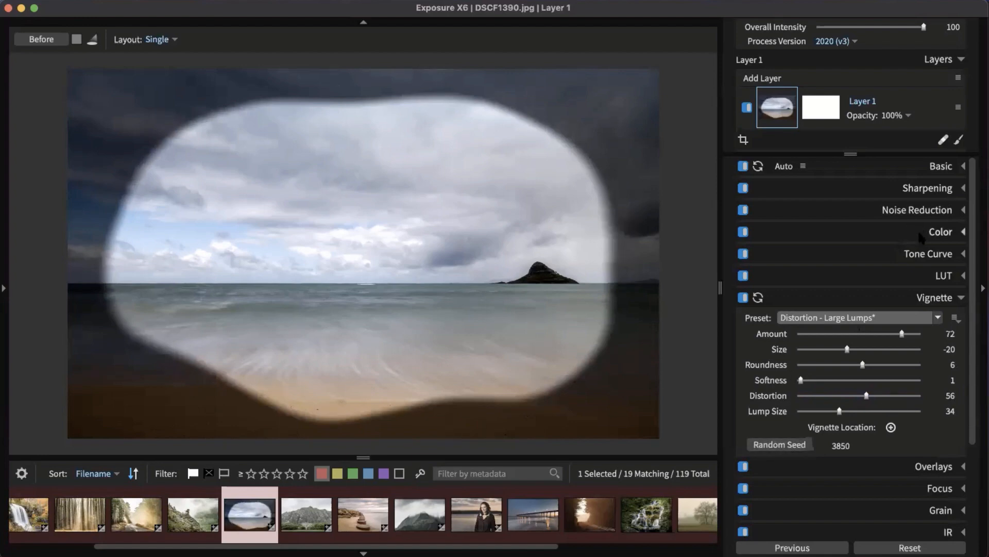
pyautogui.moveTo(801, 380); pyautogui.dragTo(855, 383)
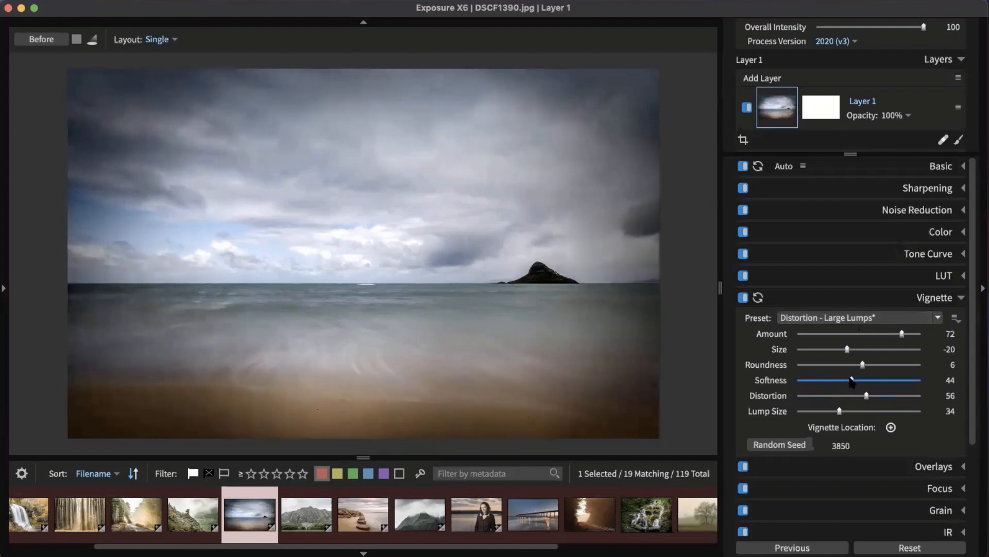
pyautogui.moveTo(902, 334); pyautogui.dragTo(865, 341)
pyautogui.click(934, 297)
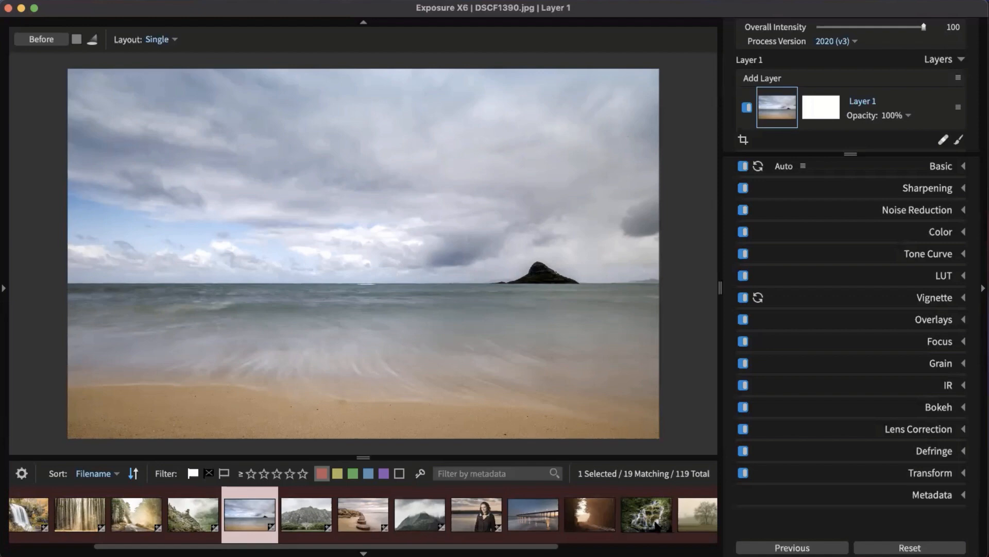
# Step: Open CMGP5320.jpg and apply Bokeh at Amount 25 with a circular focus on the waterfall
pyautogui.moveTo(545, 545); pyautogui.dragTo(724, 543)
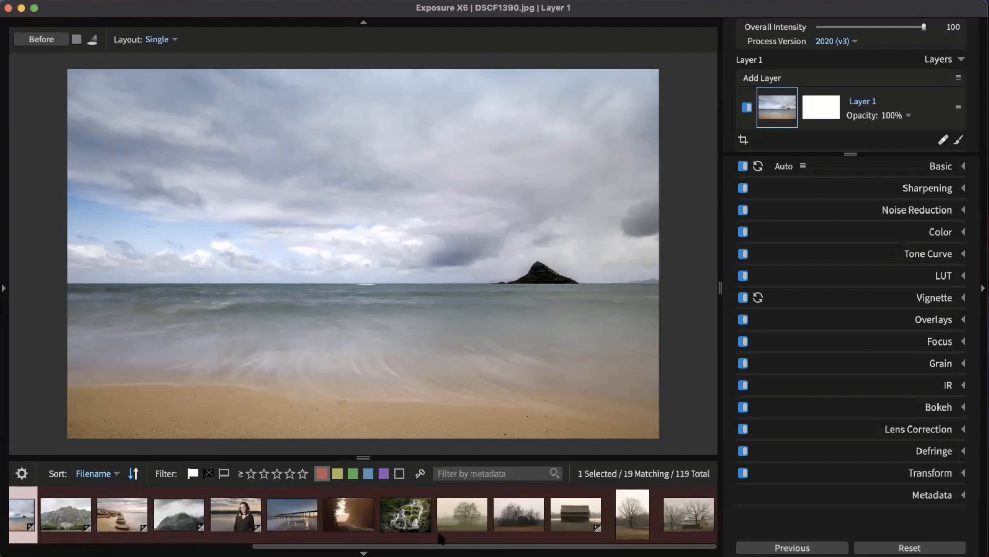
pyautogui.moveTo(439, 544); pyautogui.dragTo(123, 545)
pyautogui.click(141, 512)
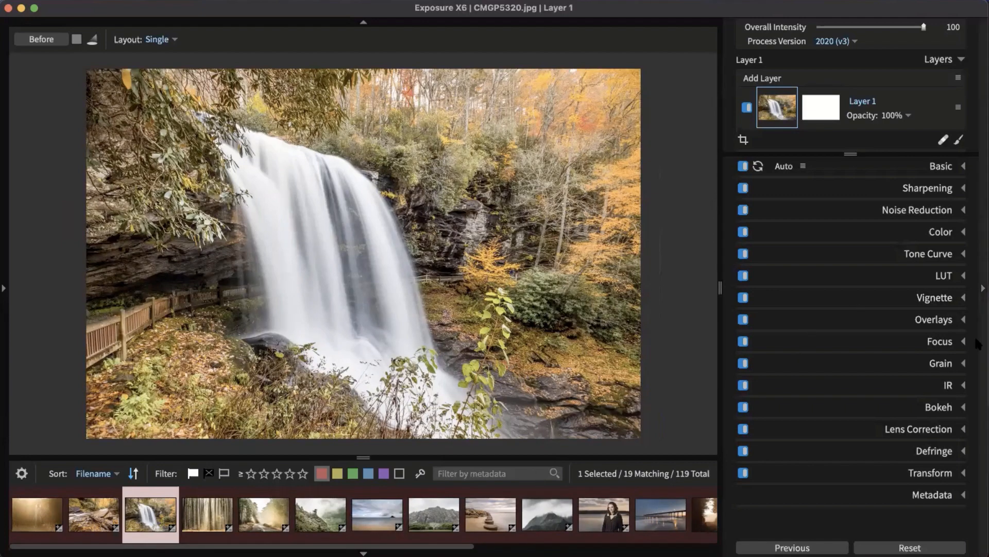
pyautogui.click(948, 407)
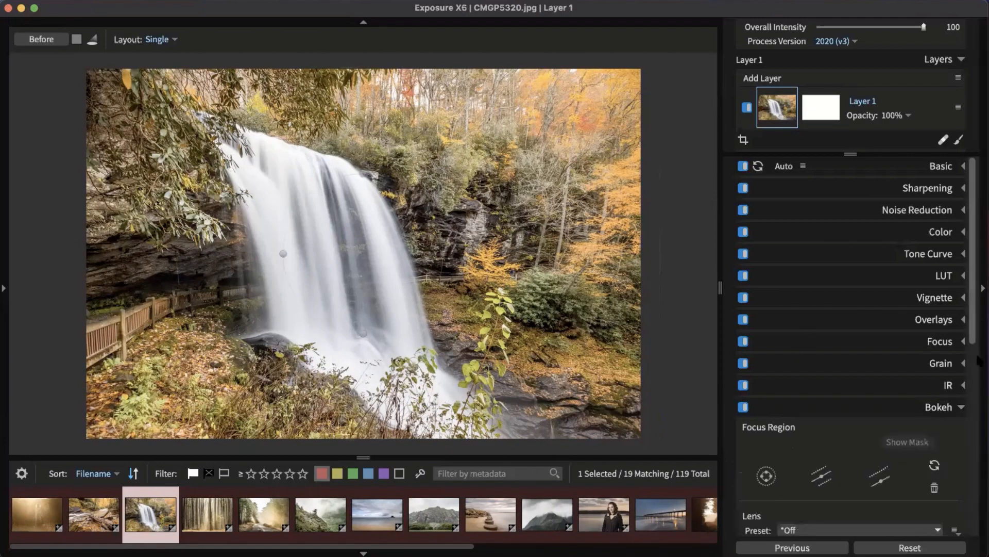
pyautogui.scroll(-5, 969, 320)
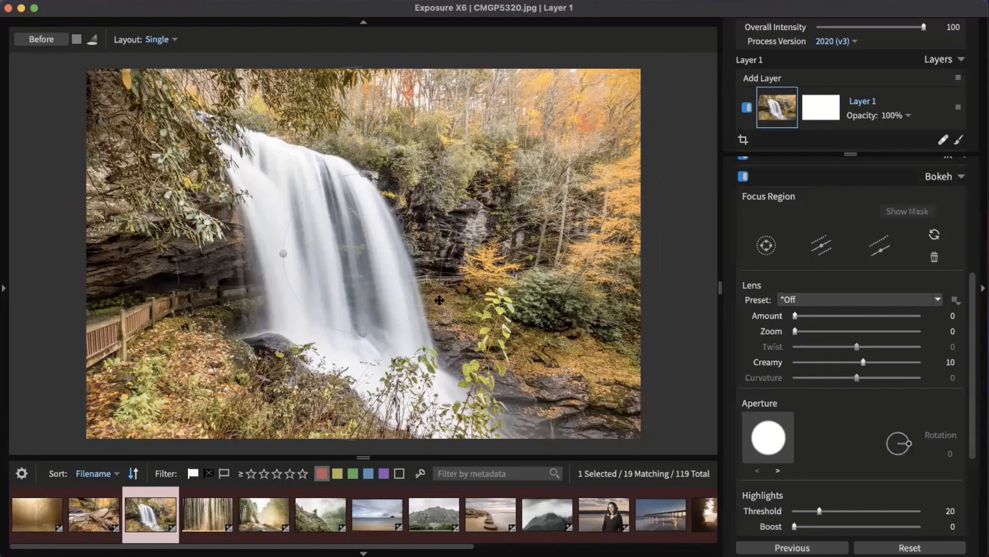
pyautogui.moveTo(431, 297); pyautogui.dragTo(404, 279)
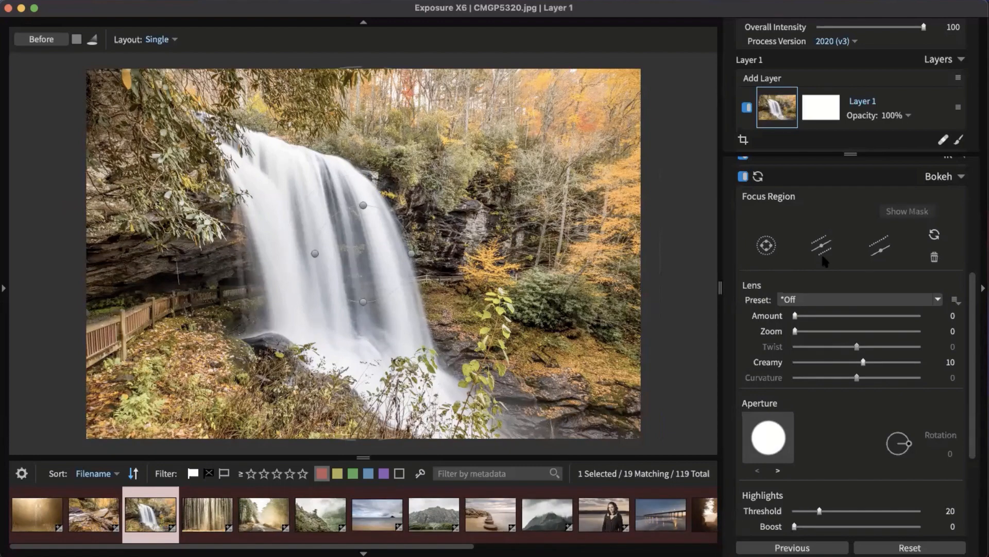
pyautogui.click(822, 300)
pyautogui.click(875, 277)
pyautogui.moveTo(809, 316); pyautogui.dragTo(836, 319)
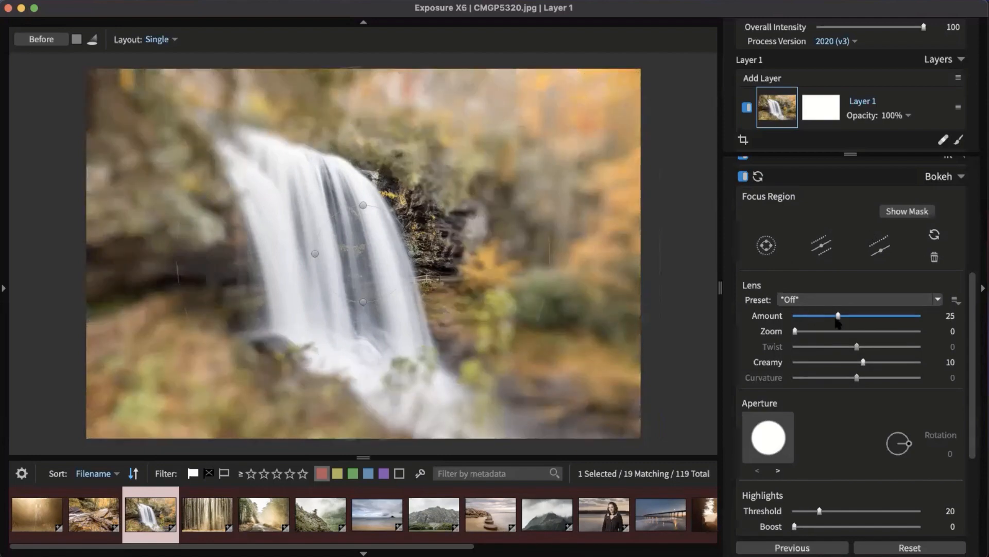
pyautogui.moveTo(372, 239); pyautogui.dragTo(332, 215)
pyautogui.moveTo(388, 290); pyautogui.dragTo(379, 325)
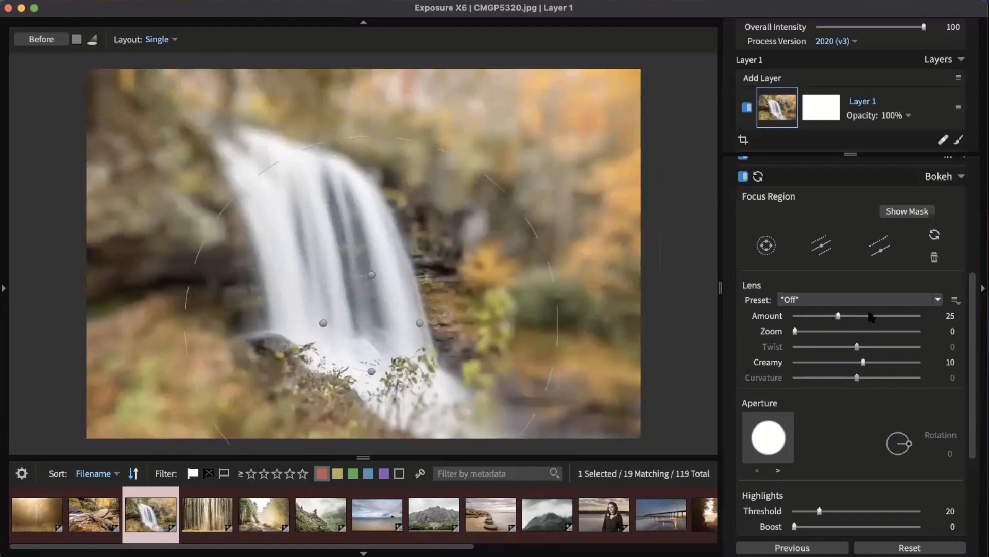
# Step: Replace the circular focus with a tilt-shift band, widened and rotated across the waterfall
pyautogui.click(935, 257)
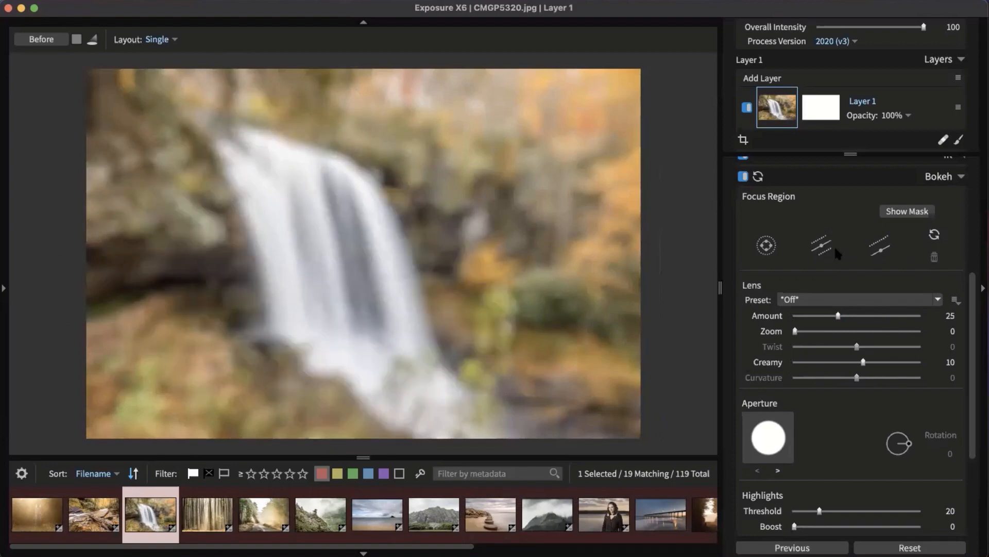
pyautogui.click(823, 246)
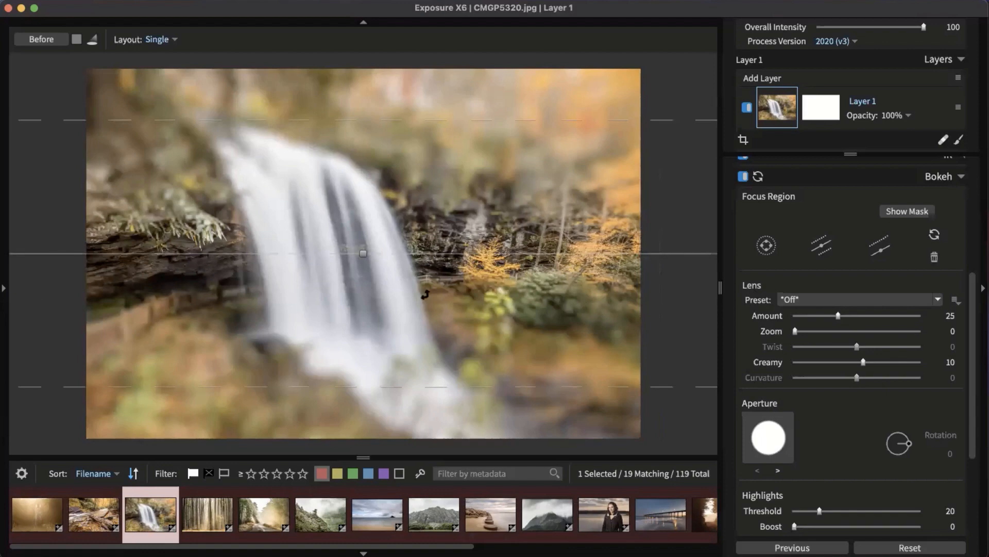
pyautogui.moveTo(404, 252); pyautogui.dragTo(412, 350)
pyautogui.moveTo(604, 296); pyautogui.dragTo(629, 286)
pyautogui.moveTo(493, 303); pyautogui.dragTo(355, 220)
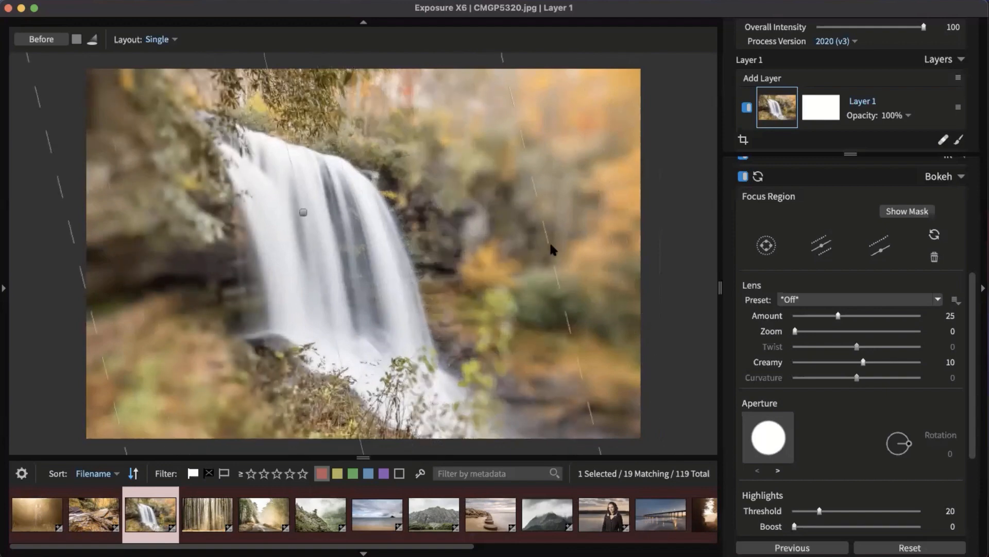
pyautogui.moveTo(545, 232); pyautogui.dragTo(637, 223)
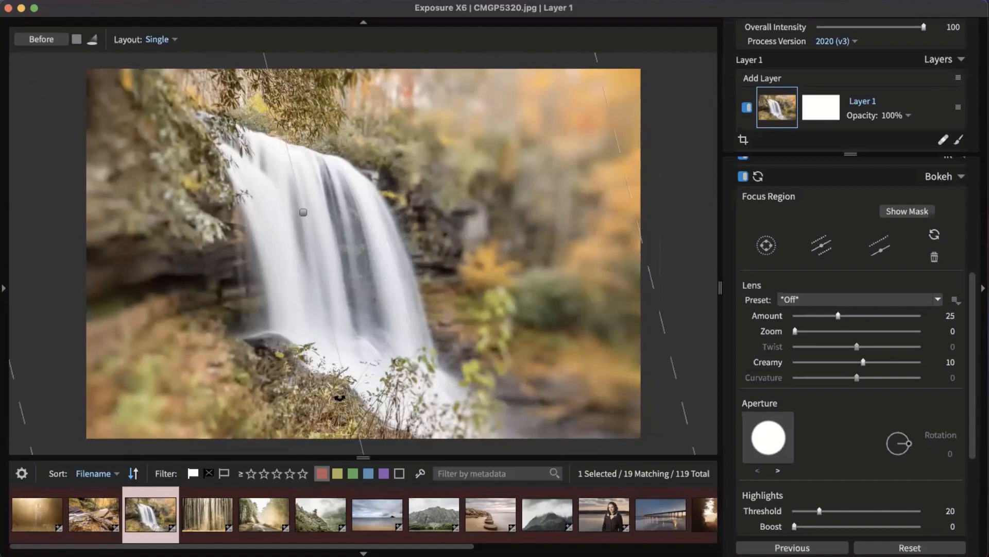
pyautogui.moveTo(351, 406); pyautogui.dragTo(421, 408)
pyautogui.moveTo(350, 248); pyautogui.dragTo(396, 279)
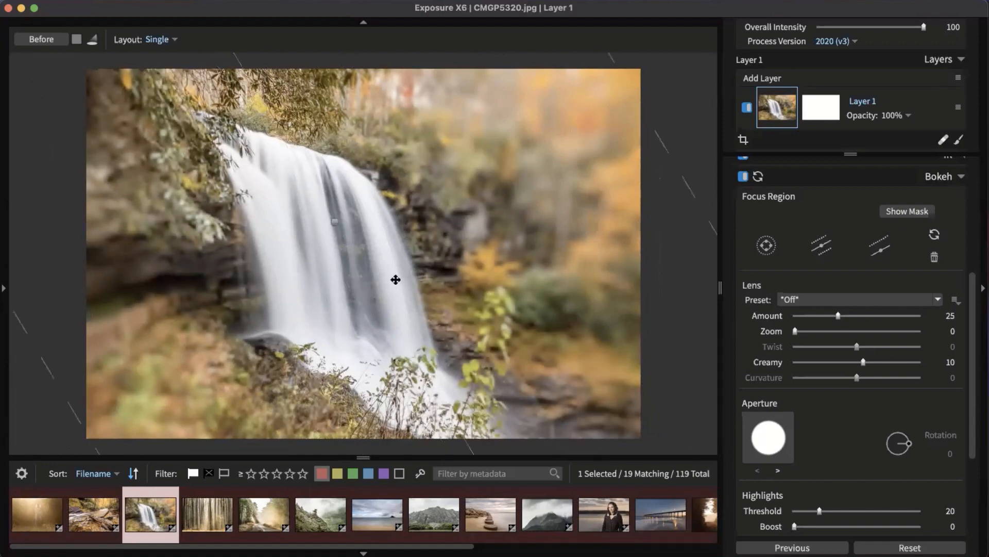
pyautogui.moveTo(685, 186); pyautogui.dragTo(707, 143)
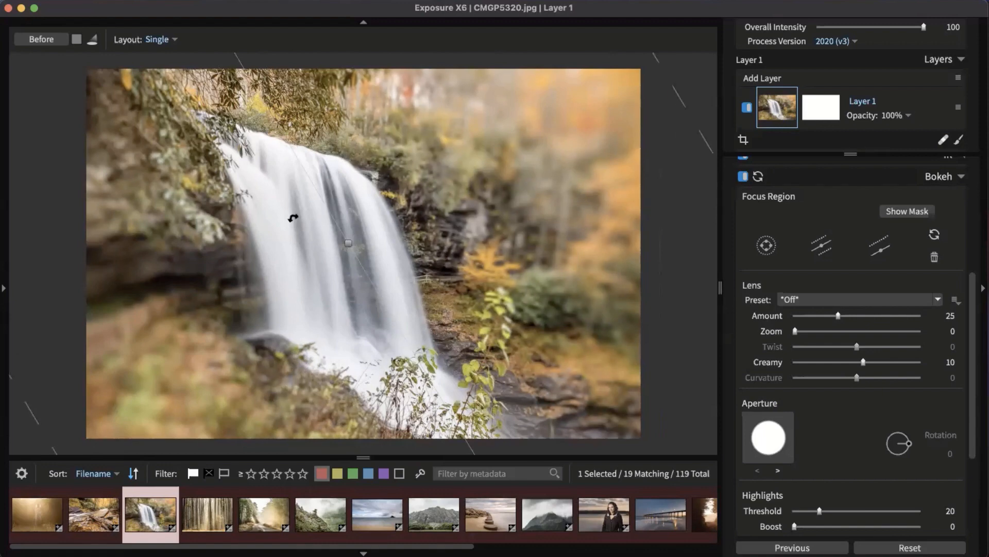
# Step: Lower the bokeh Amount to 5
pyautogui.moveTo(838, 315); pyautogui.dragTo(811, 316)
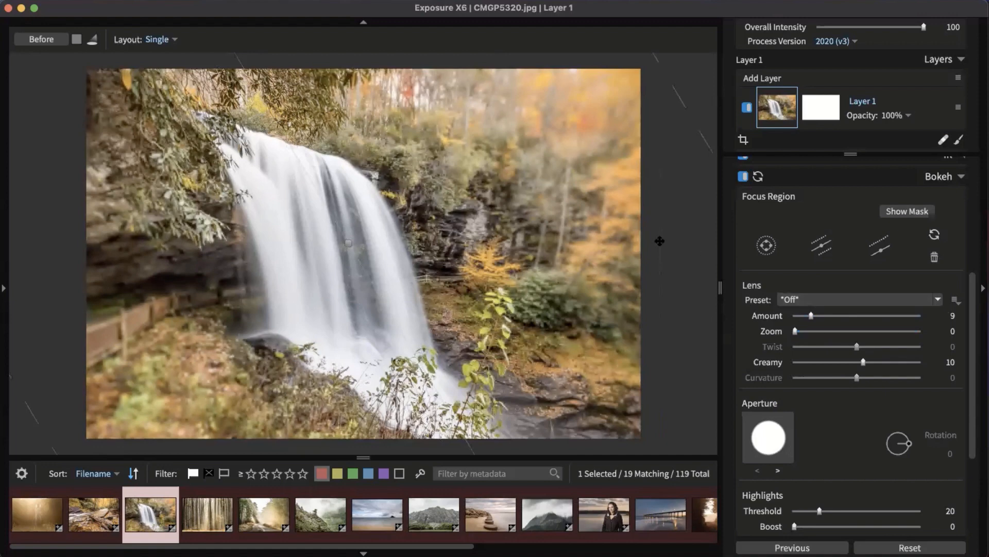
pyautogui.moveTo(807, 316); pyautogui.dragTo(802, 316)
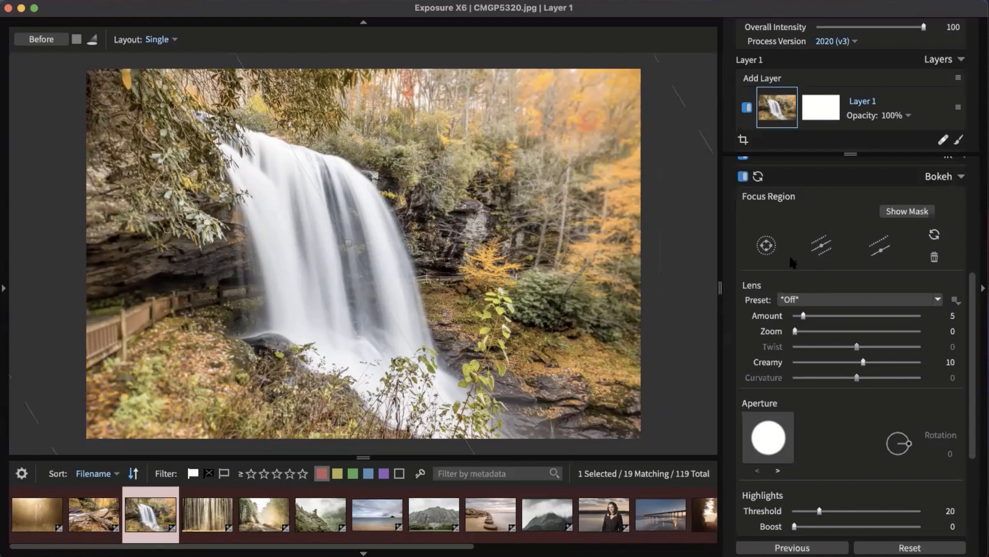
pyautogui.click(943, 176)
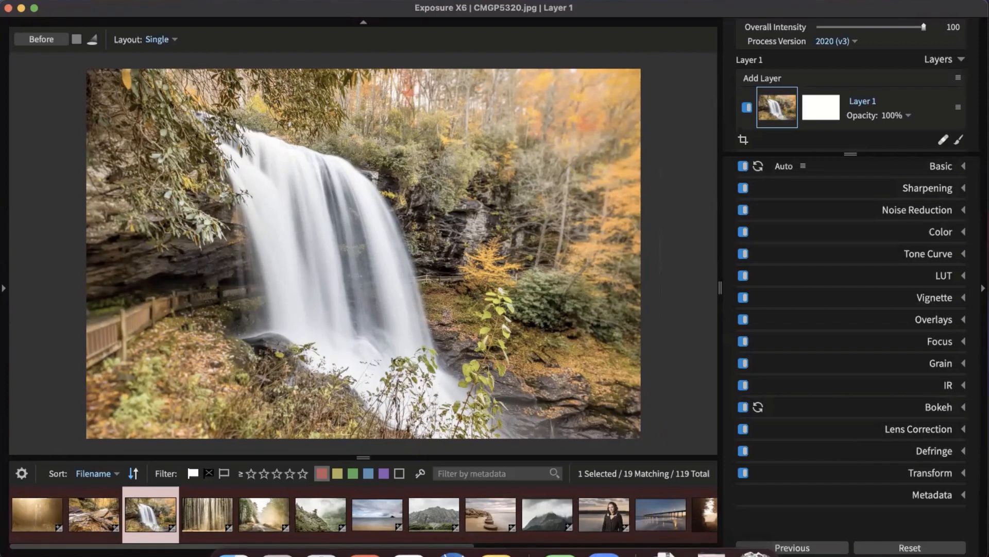
# Step: Apply the Regular Grain 50% preset and inspect the grain close up around the waterfall
pyautogui.click(938, 363)
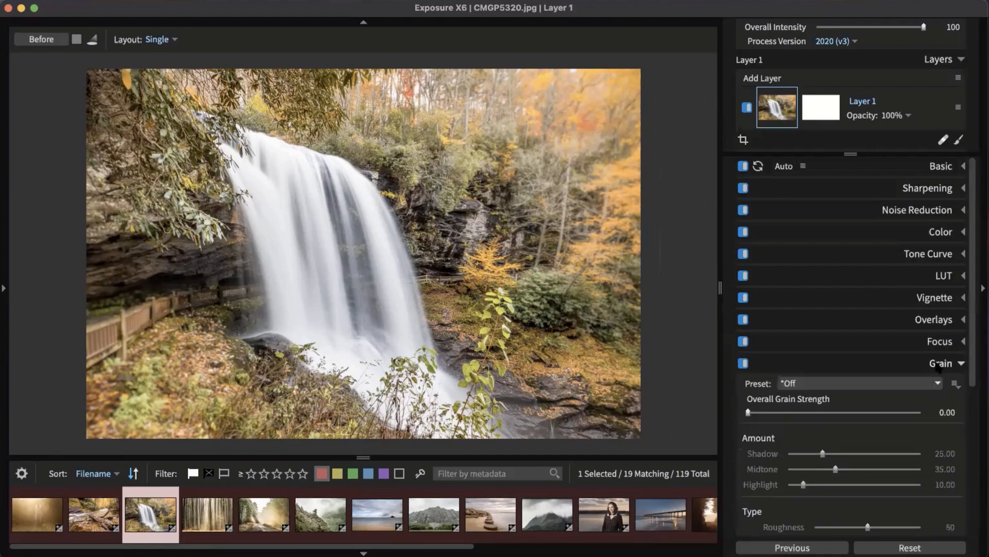
pyautogui.scroll(-5, 927, 330)
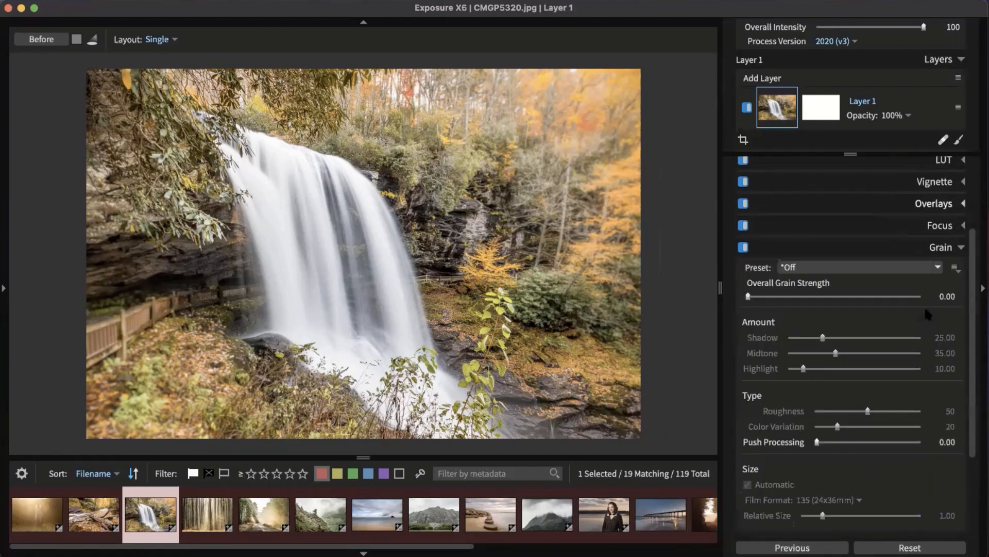
pyautogui.click(909, 268)
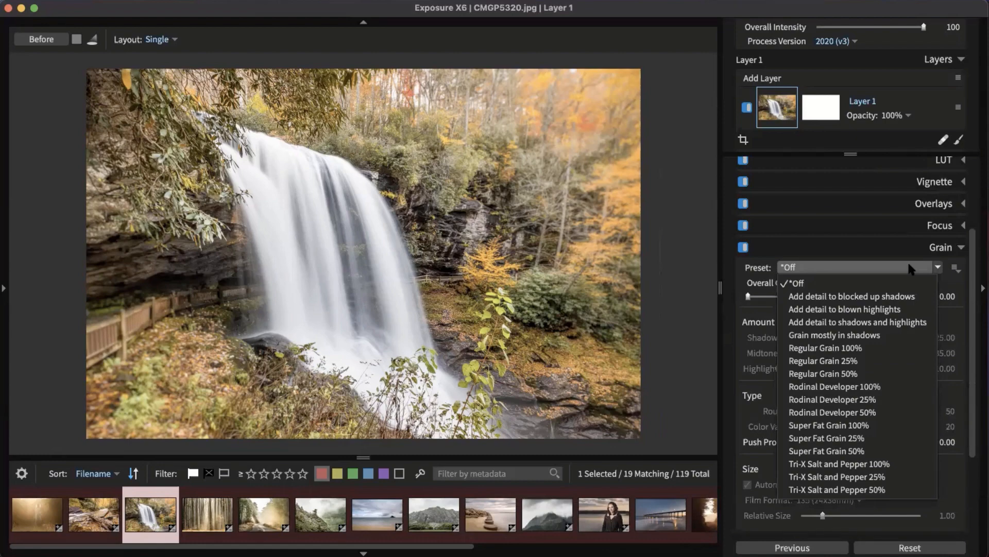
pyautogui.click(858, 375)
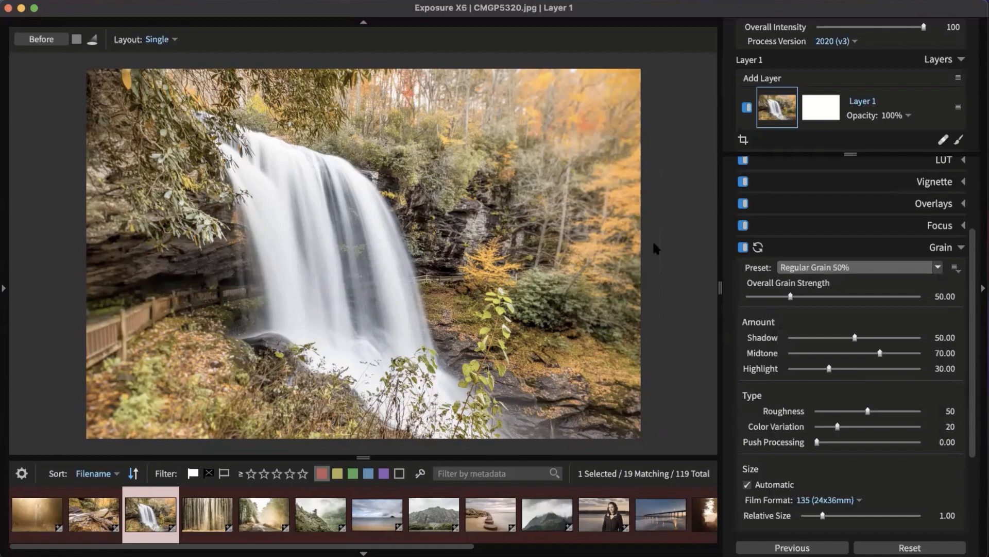
pyautogui.click(589, 270)
pyautogui.moveTo(435, 363); pyautogui.dragTo(430, 120)
pyautogui.moveTo(433, 392); pyautogui.dragTo(447, 142)
pyautogui.moveTo(433, 210); pyautogui.dragTo(711, 421)
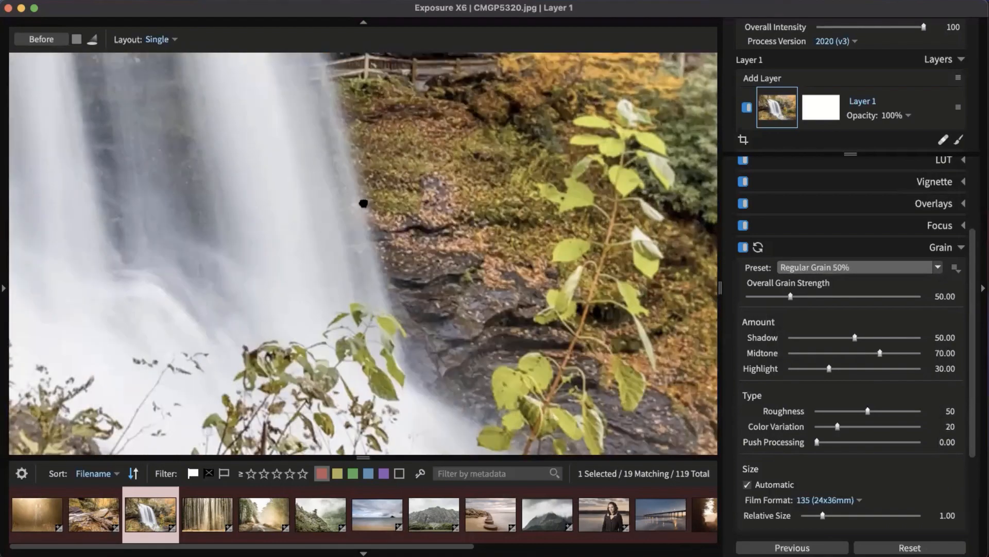
pyautogui.moveTo(364, 203); pyautogui.dragTo(597, 423)
pyautogui.moveTo(339, 265); pyautogui.dragTo(303, 289)
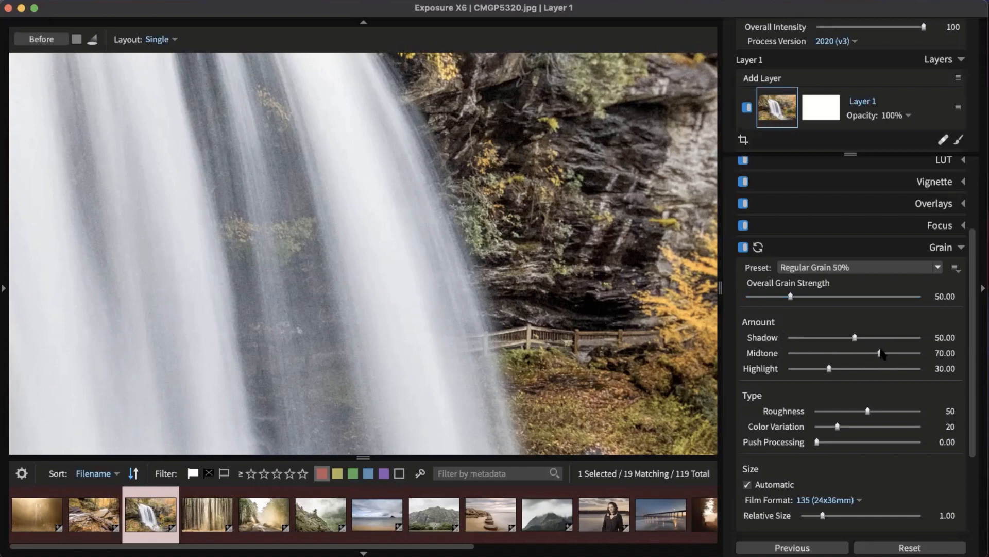
# Step: Adjust grain to Shadow 63.18 and Midtone 20.90, re-checking it zoomed in
pyautogui.moveTo(863, 355); pyautogui.dragTo(840, 369)
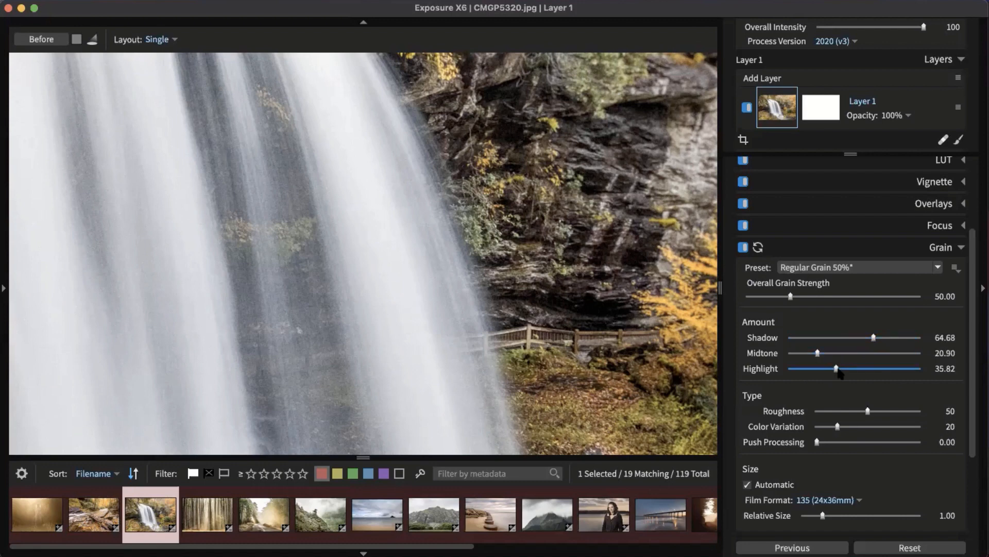
pyautogui.click(338, 342)
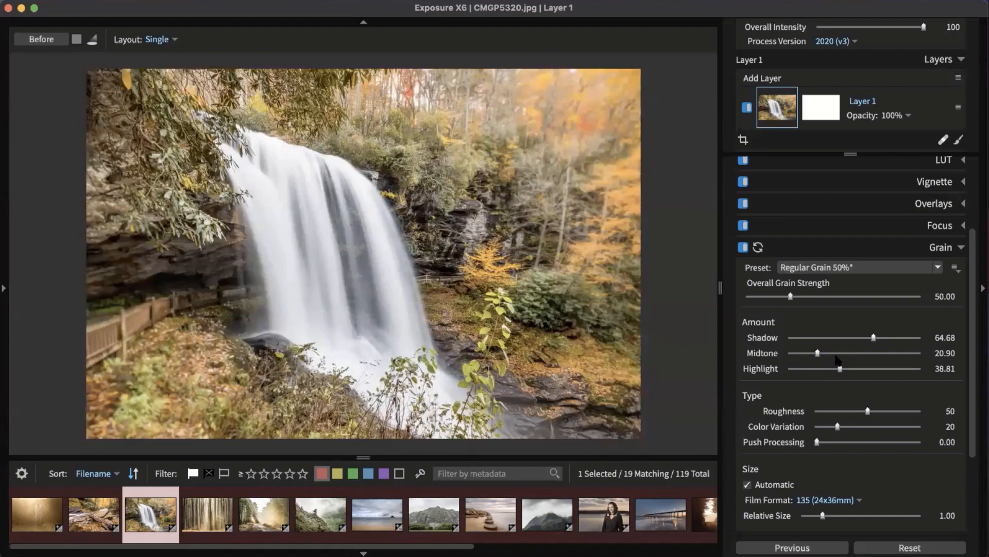
pyautogui.moveTo(873, 337); pyautogui.dragTo(871, 338)
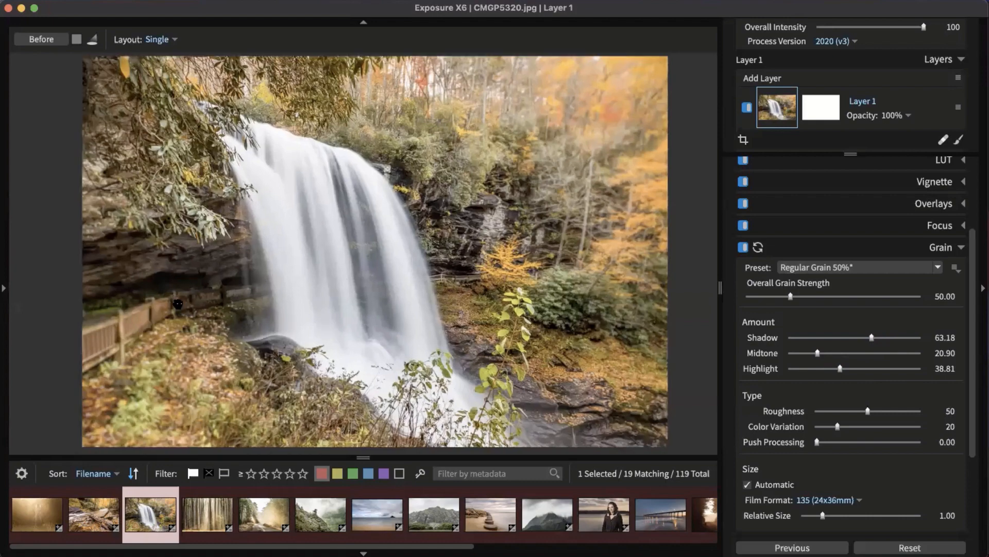
pyautogui.click(174, 303)
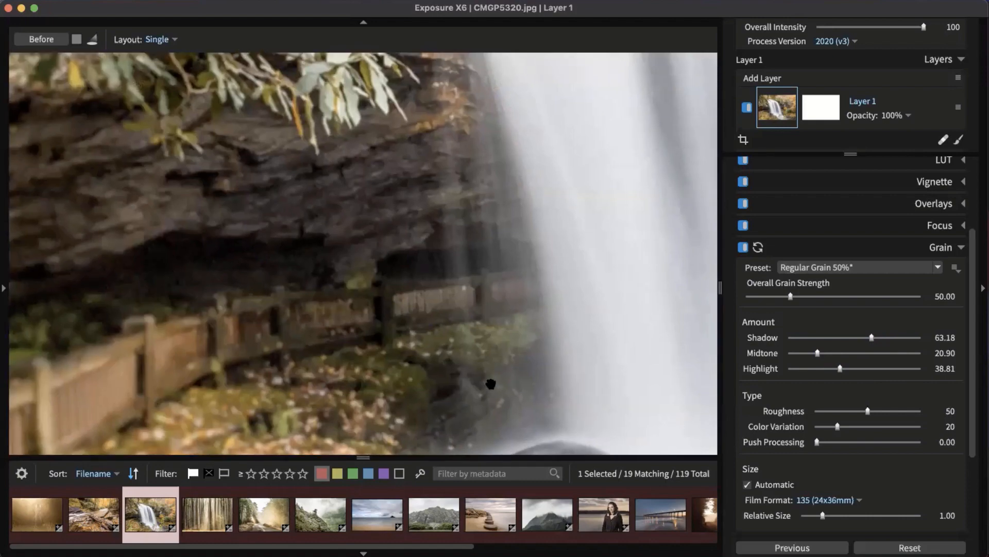
pyautogui.moveTo(590, 326); pyautogui.dragTo(251, 265)
pyautogui.moveTo(506, 283); pyautogui.dragTo(67, 374)
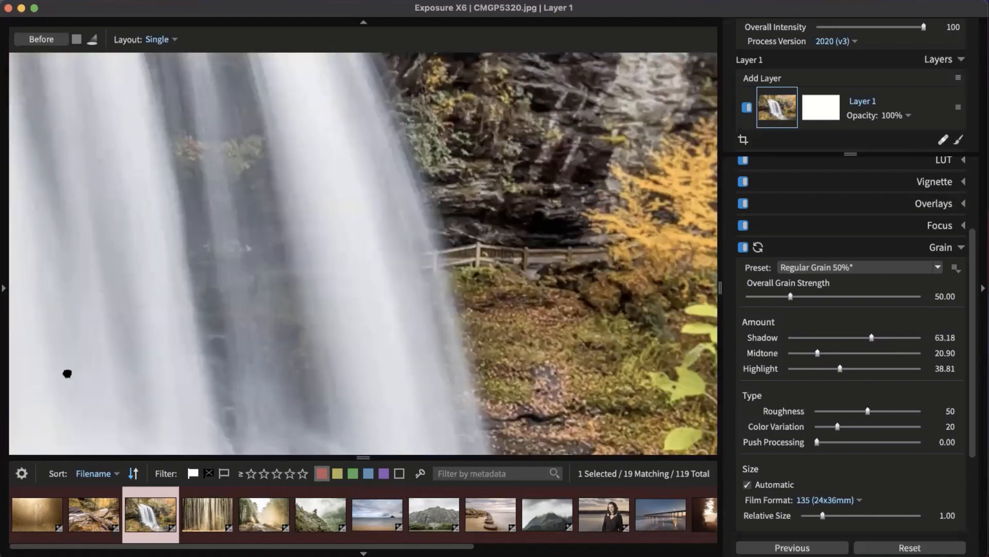
pyautogui.moveTo(591, 299); pyautogui.dragTo(288, 164)
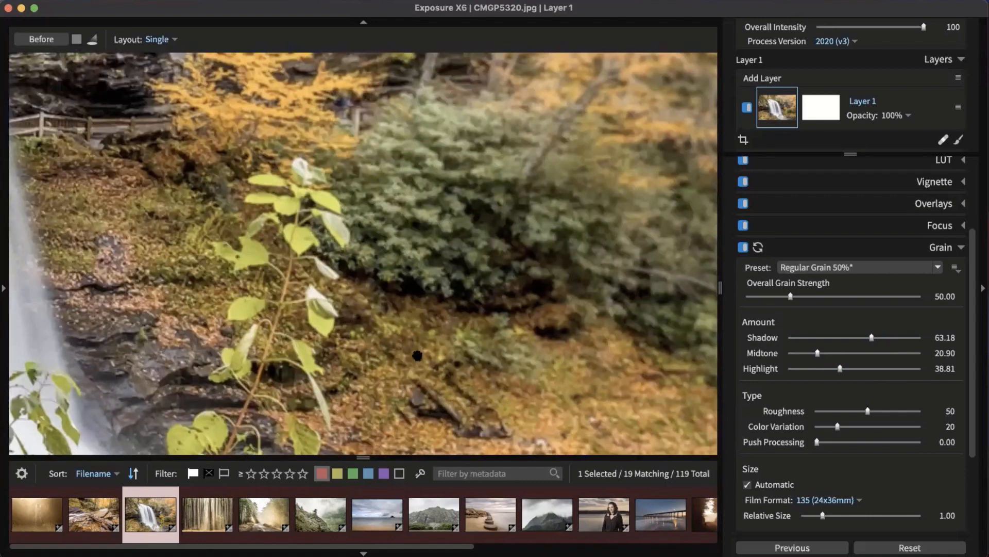
pyautogui.click(417, 356)
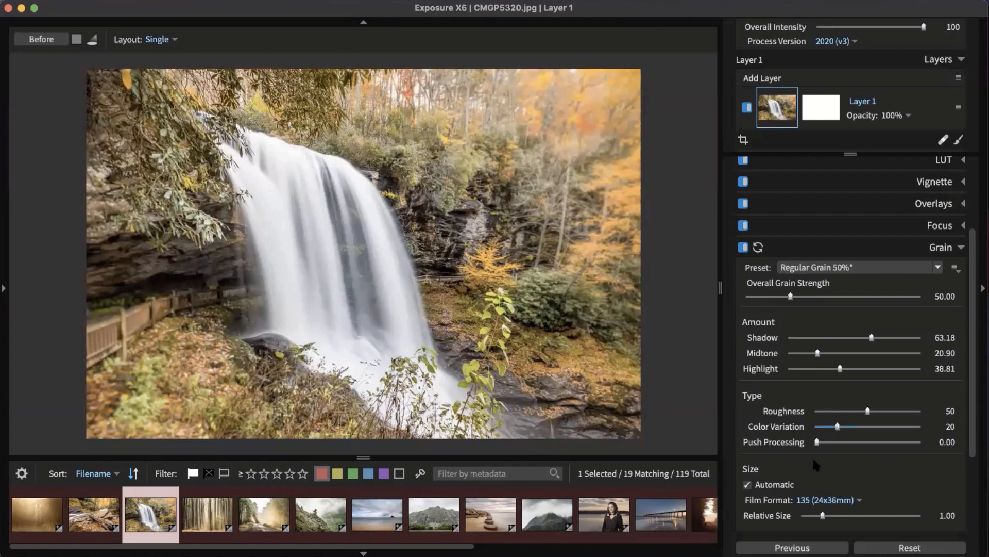
# Step: Leave the grain Film Format at 135 and collapse the Grain panel
pyautogui.click(857, 496)
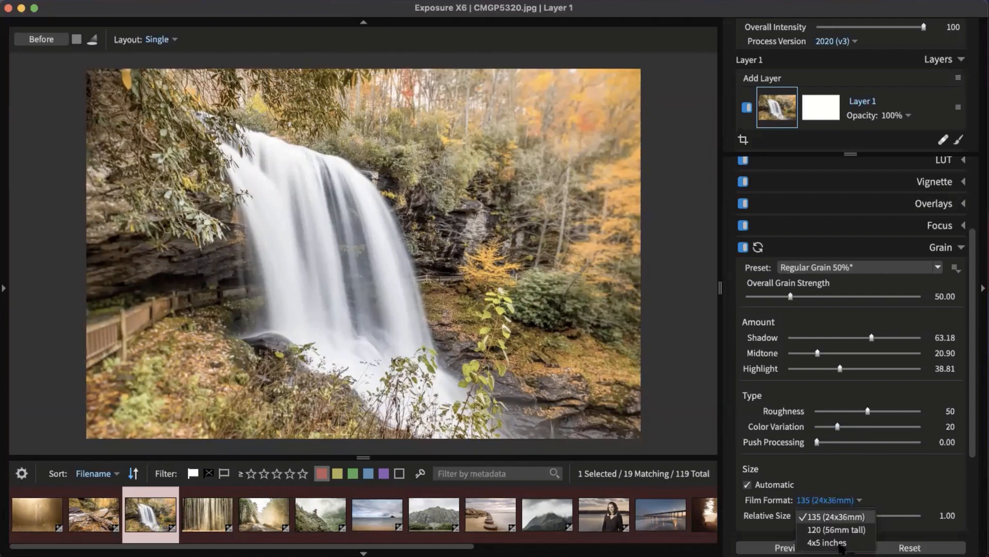
pyautogui.click(872, 478)
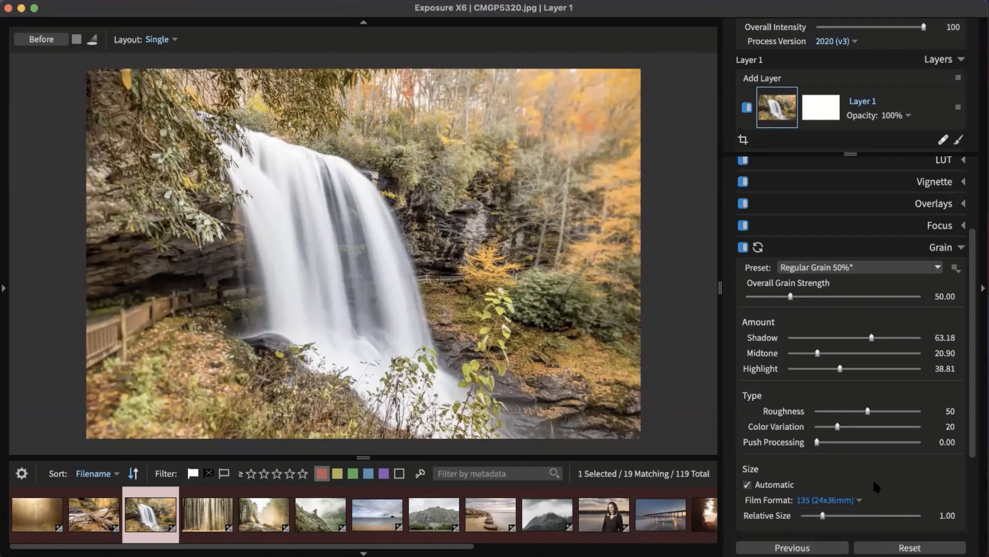
pyautogui.click(944, 249)
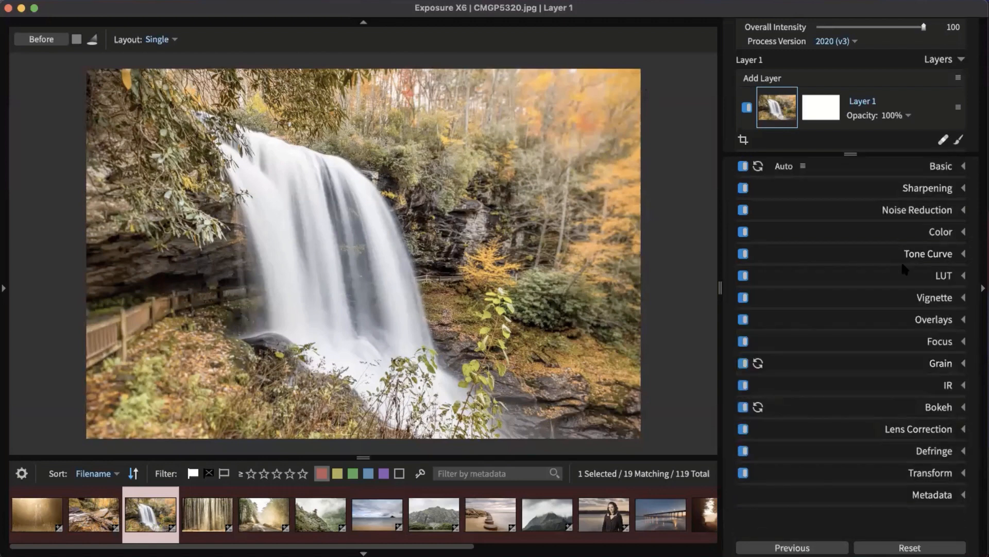
# Step: Open the pier photo DSCF6282.jpg with Overlays expanded, previewing then disabling the Grunge 1 border
pyautogui.click(928, 325)
pyautogui.scroll(-3, 869, 301)
pyautogui.scroll(-3, 872, 304)
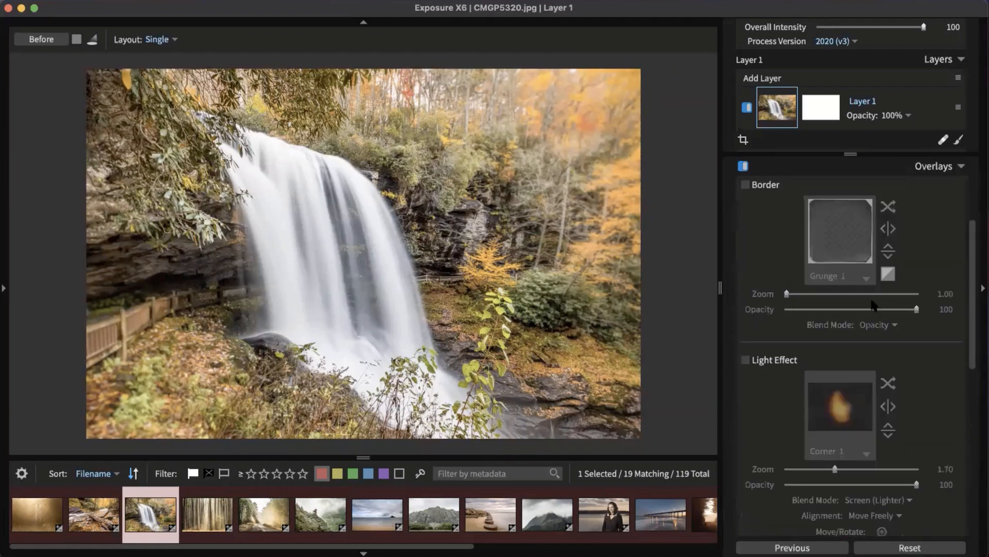
pyautogui.scroll(3, 805, 245)
pyautogui.scroll(1, 805, 244)
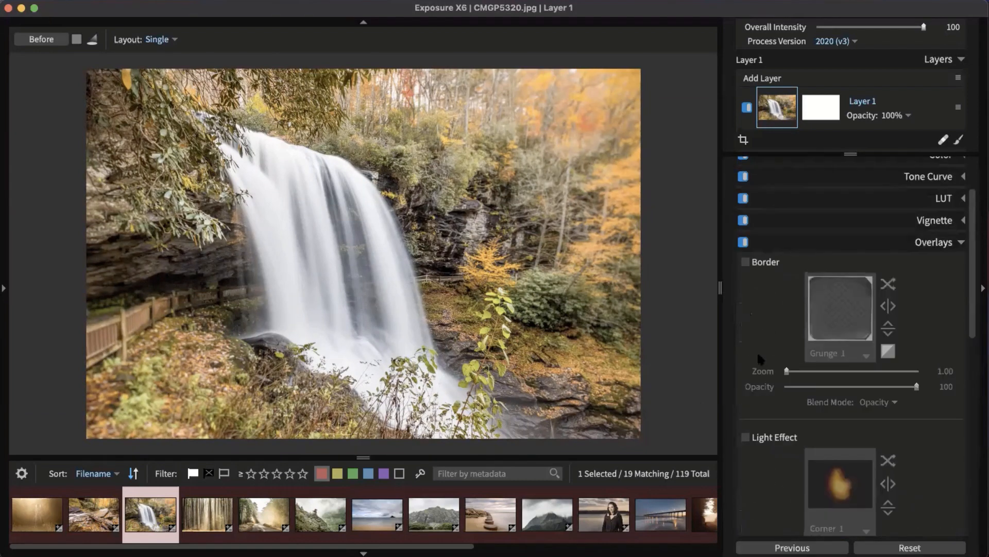
pyautogui.click(657, 521)
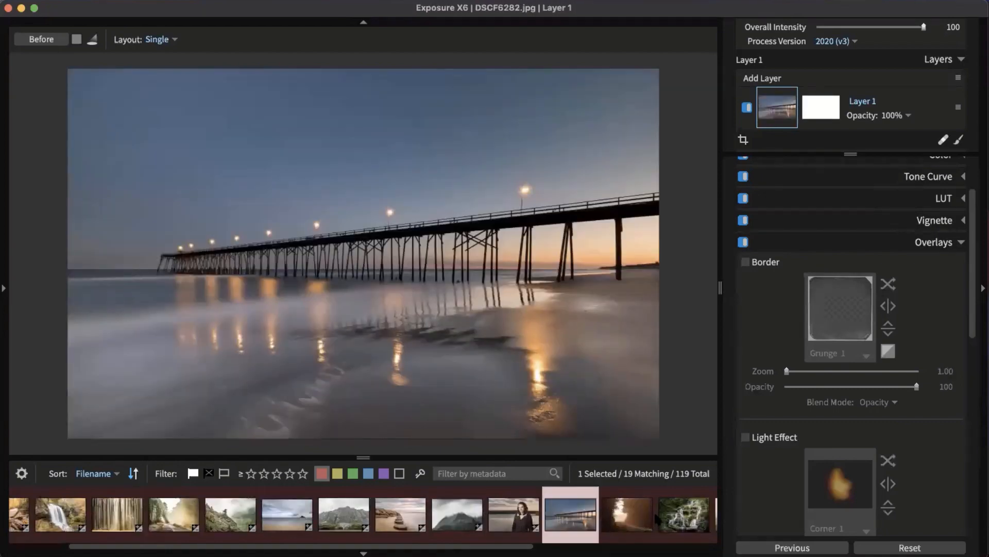
pyautogui.click(761, 265)
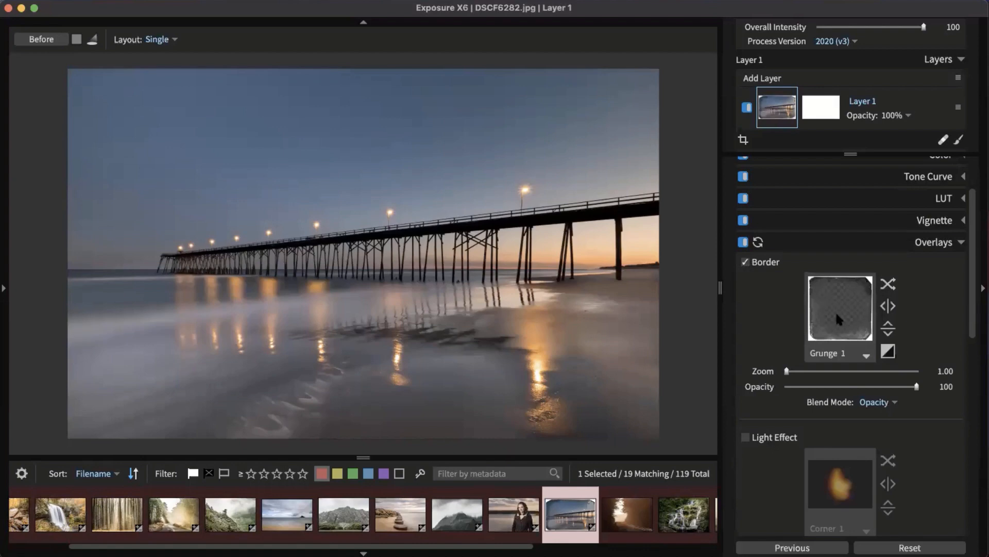
pyautogui.click(755, 267)
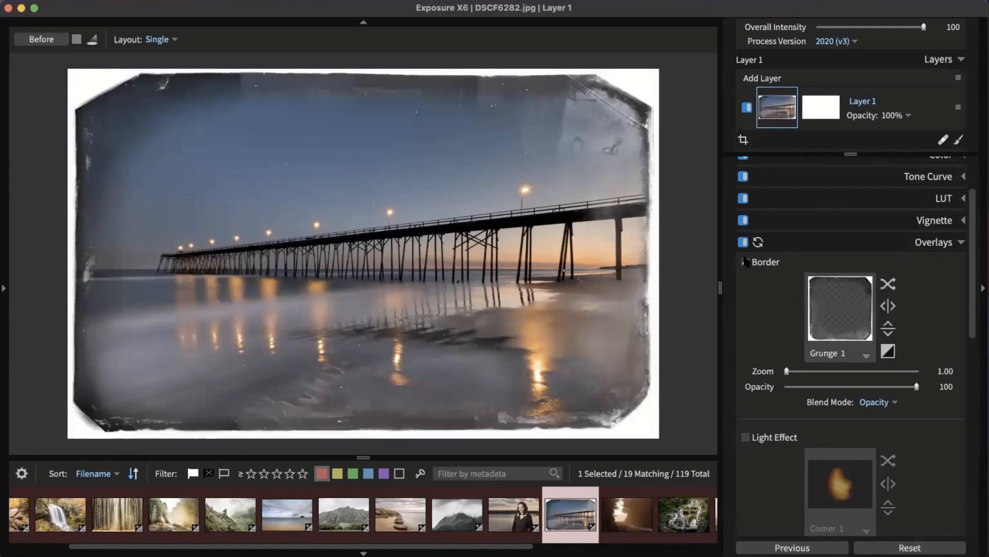
pyautogui.scroll(-3, 811, 292)
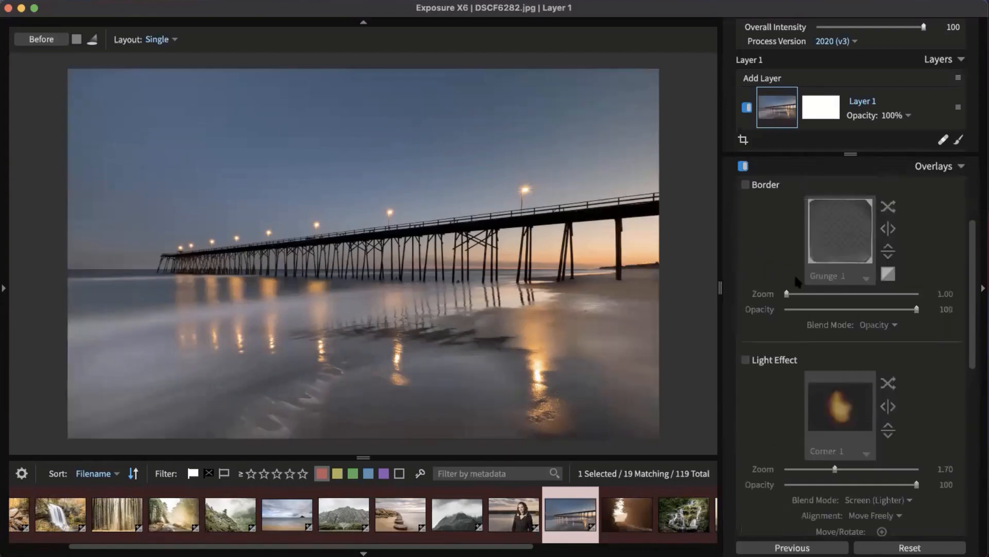
# Step: Enable Light Effect and try Blow Out, Blue Haze and Earthy Haze presets
pyautogui.click(745, 359)
pyautogui.click(849, 409)
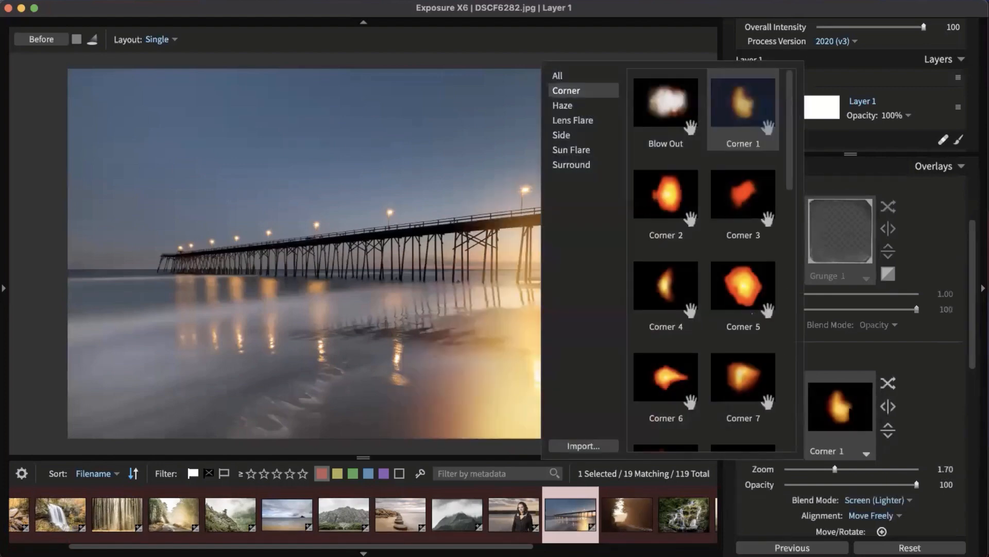
pyautogui.click(666, 102)
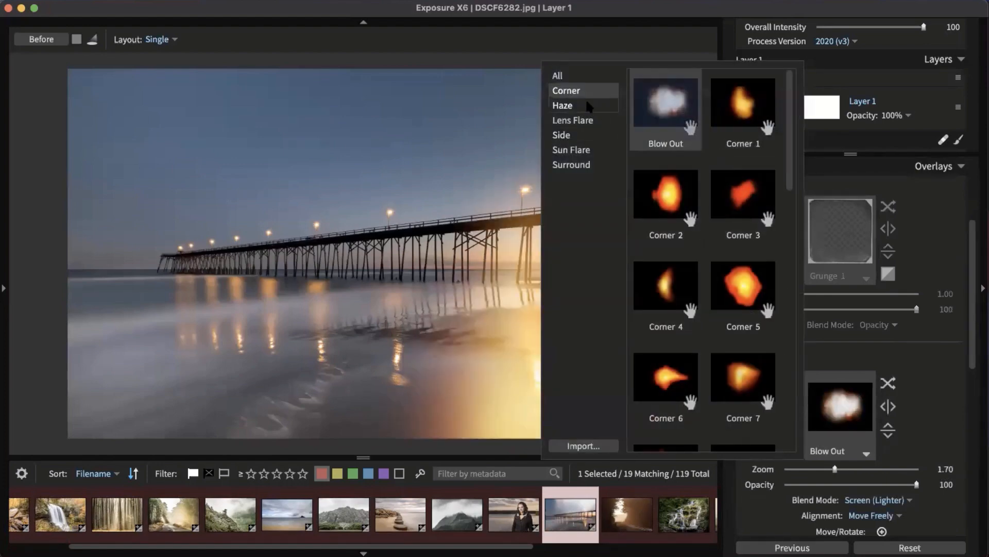
pyautogui.click(587, 106)
pyautogui.click(665, 103)
pyautogui.click(737, 201)
# Step: Compare more Haze presets and settle on Sunrise Haze at Opacity 70, Screen blending
pyautogui.press('Left')
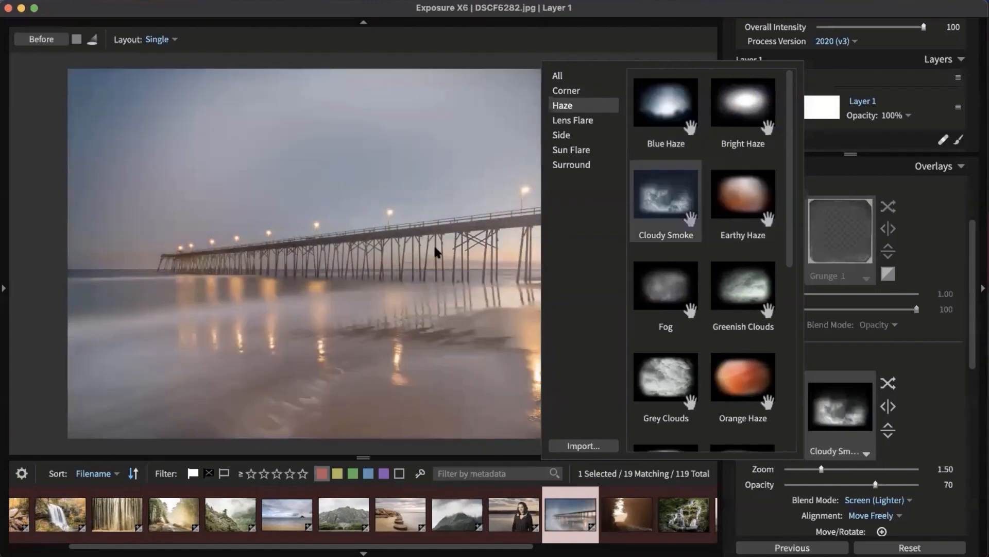
pyautogui.press('Left')
pyautogui.press('Right')
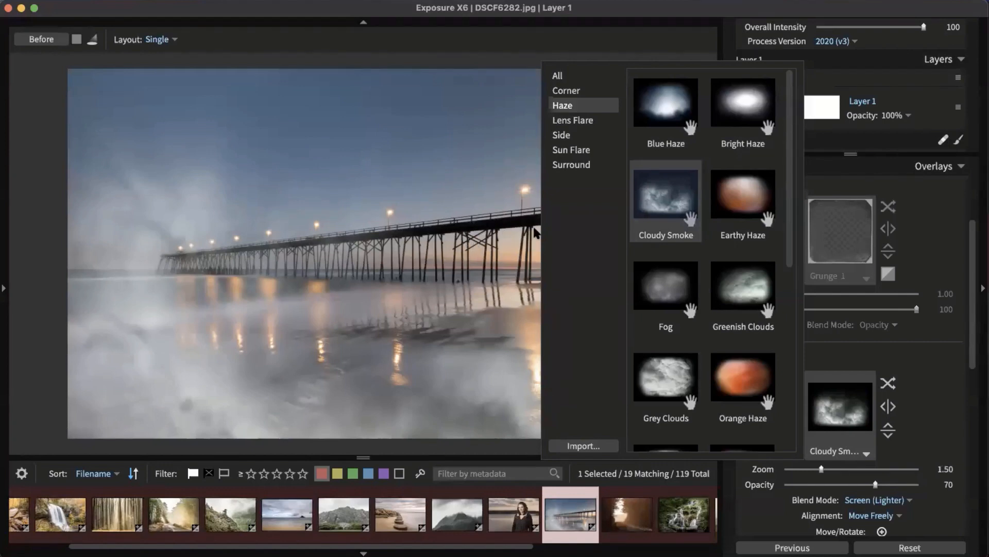
pyautogui.click(727, 177)
pyautogui.click(740, 326)
pyautogui.scroll(-5, 742, 320)
pyautogui.click(743, 309)
pyautogui.click(750, 386)
pyautogui.click(759, 330)
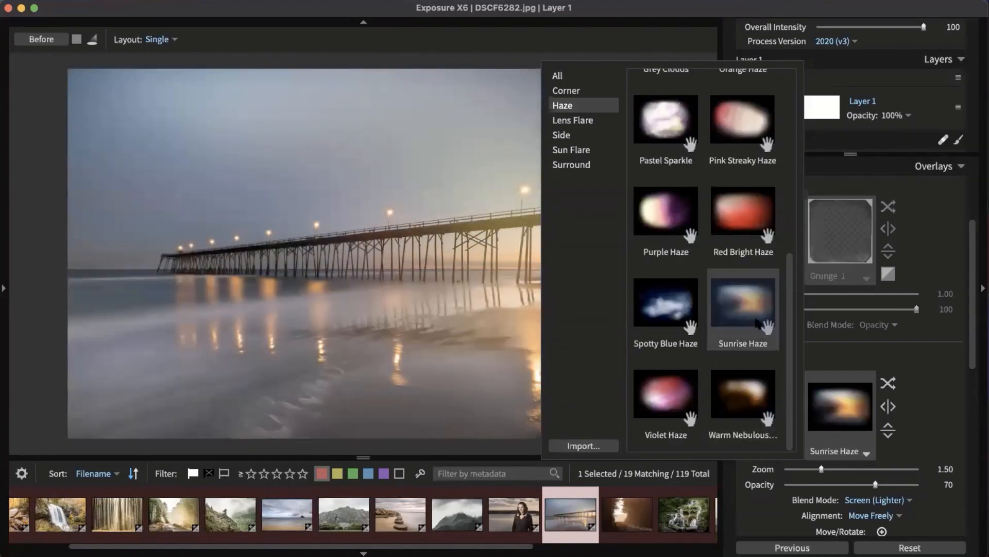
pyautogui.click(665, 306)
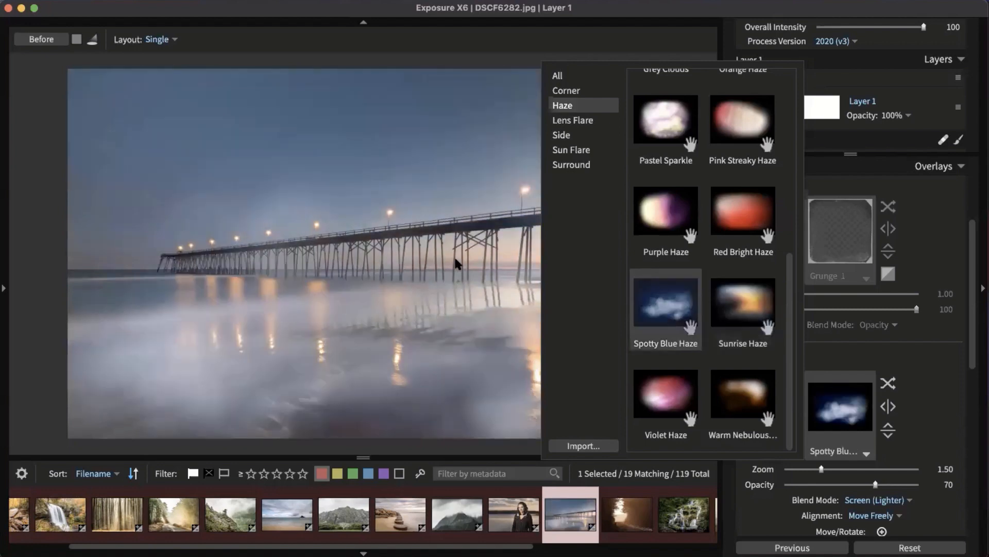
pyautogui.click(744, 279)
pyautogui.click(746, 292)
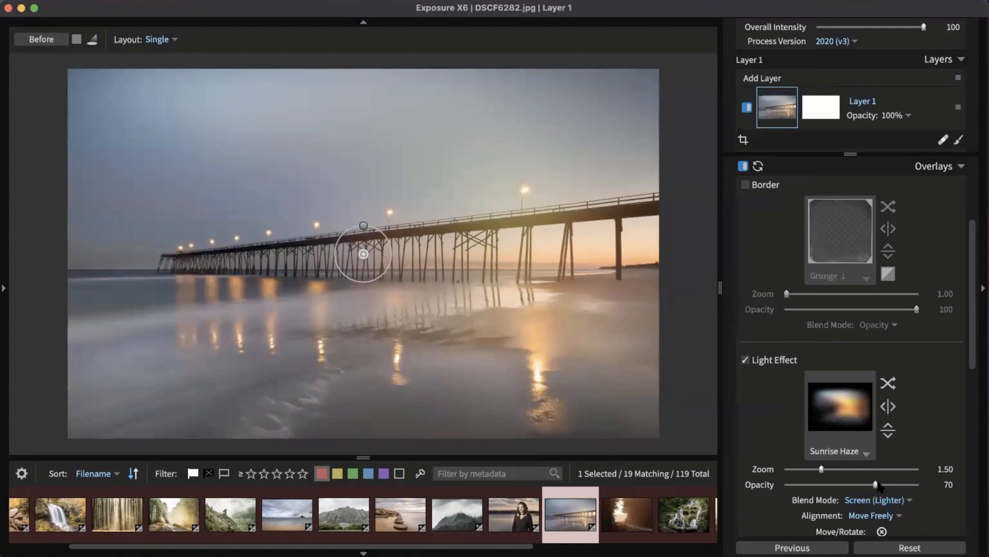
# Step: Move the Sunrise Haze glow right of the pier, enlarge it to Zoom 2.04, keeping Screen blend
pyautogui.moveTo(880, 485); pyautogui.dragTo(920, 485)
pyautogui.moveTo(365, 251); pyautogui.dragTo(457, 185)
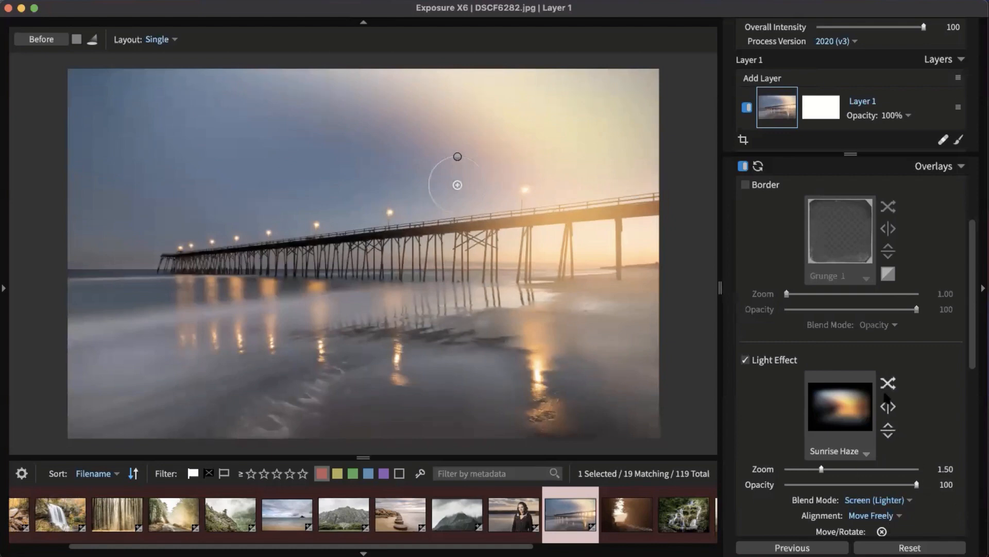
pyautogui.moveTo(823, 470); pyautogui.dragTo(863, 470)
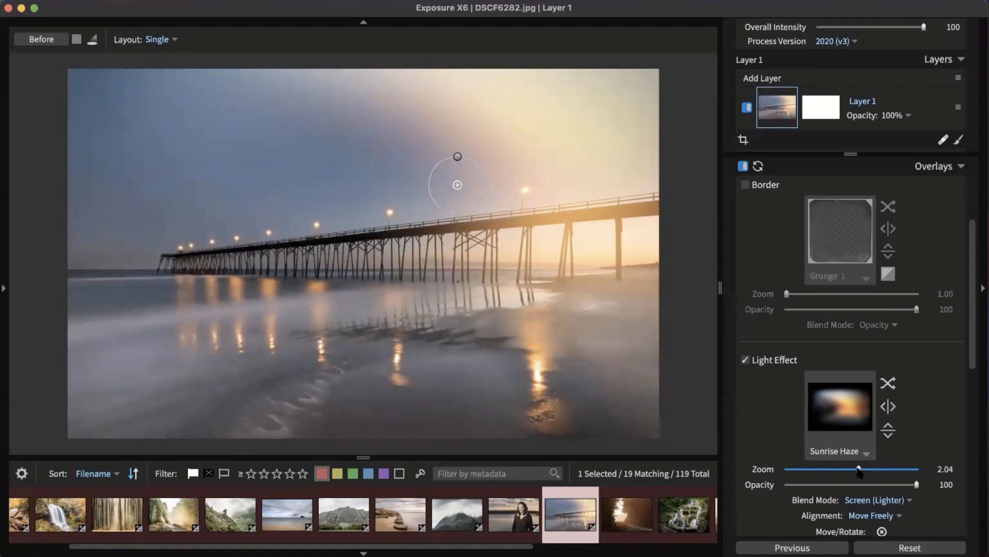
pyautogui.moveTo(484, 193); pyautogui.dragTo(499, 197)
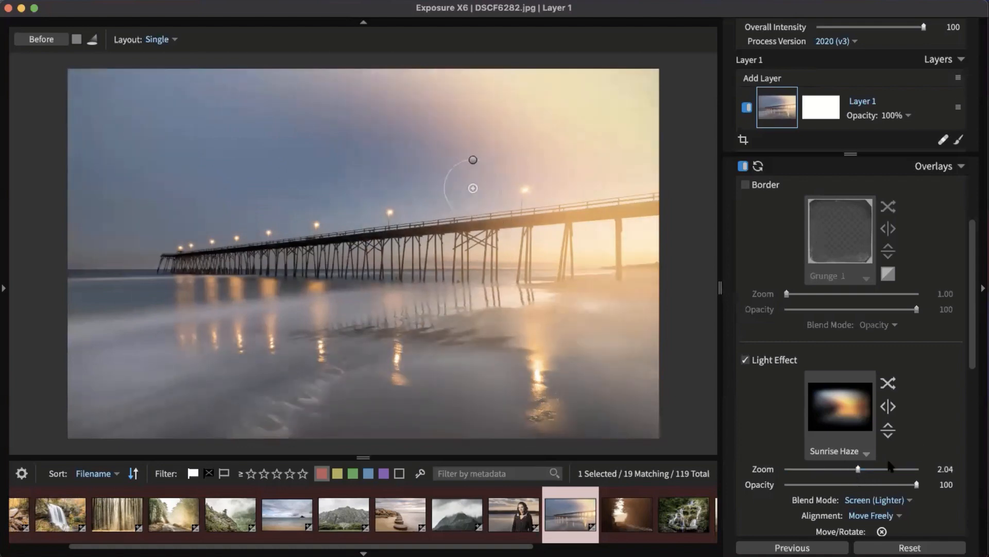
pyautogui.click(876, 500)
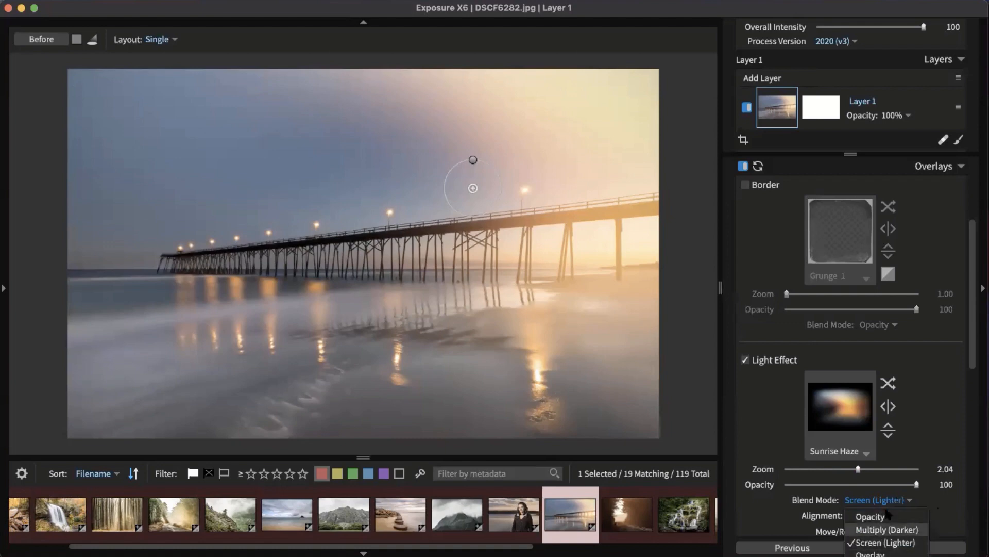
pyautogui.click(954, 499)
# Step: Rotate the glow slightly, fade it to opacity 22, then open the railroad photo DSCF6609.jpg
pyautogui.scroll(-3, 944, 499)
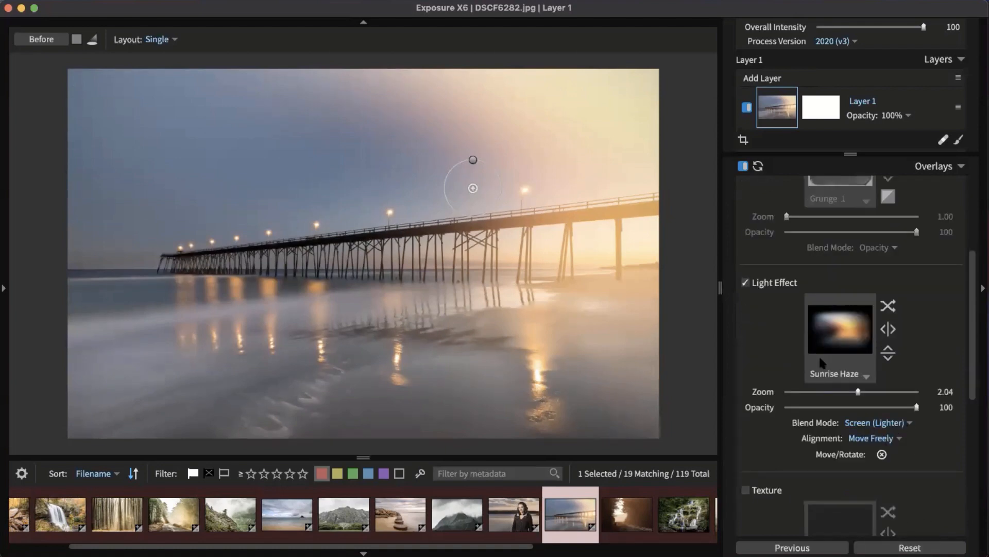
pyautogui.moveTo(469, 159); pyautogui.dragTo(464, 158)
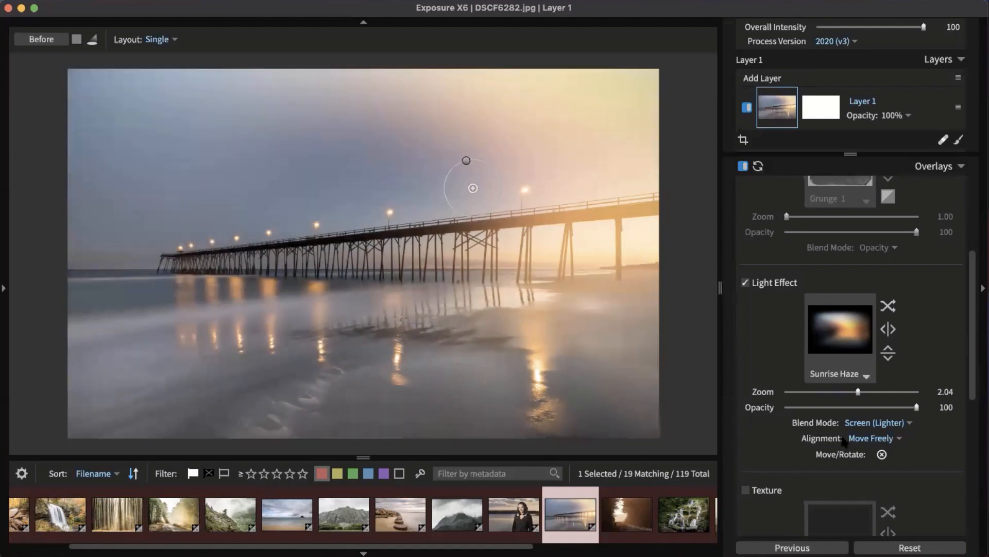
pyautogui.moveTo(916, 407); pyautogui.dragTo(809, 407)
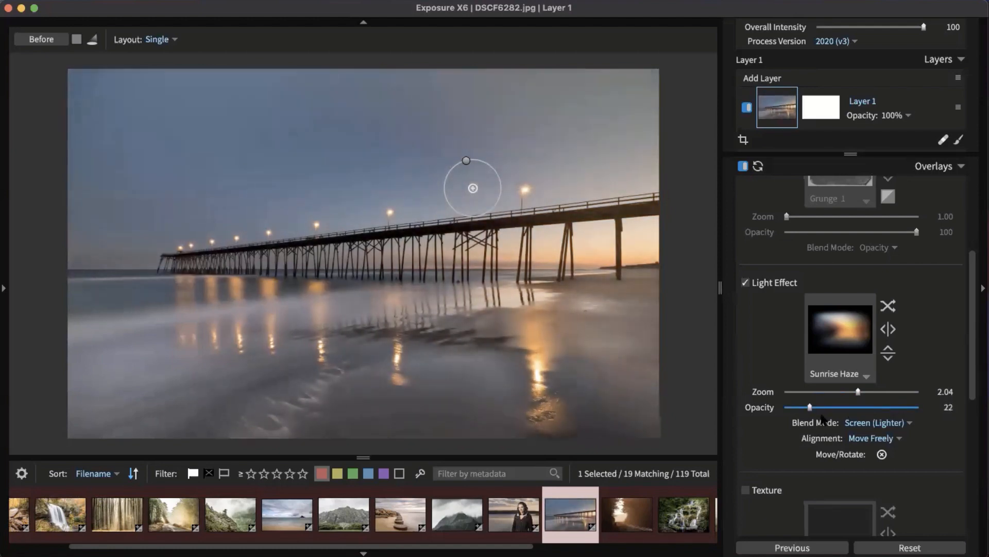
pyautogui.click(743, 282)
pyautogui.click(744, 282)
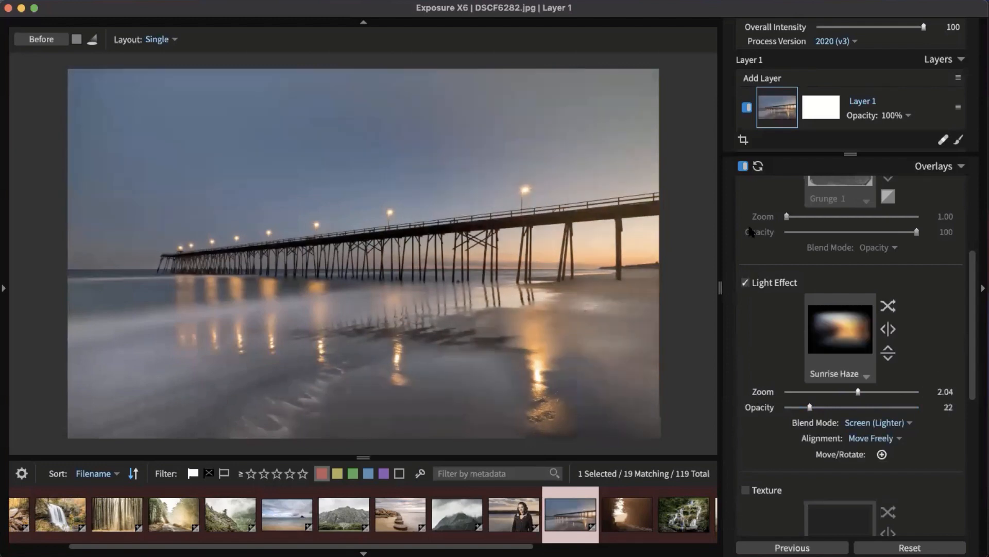
pyautogui.click(926, 166)
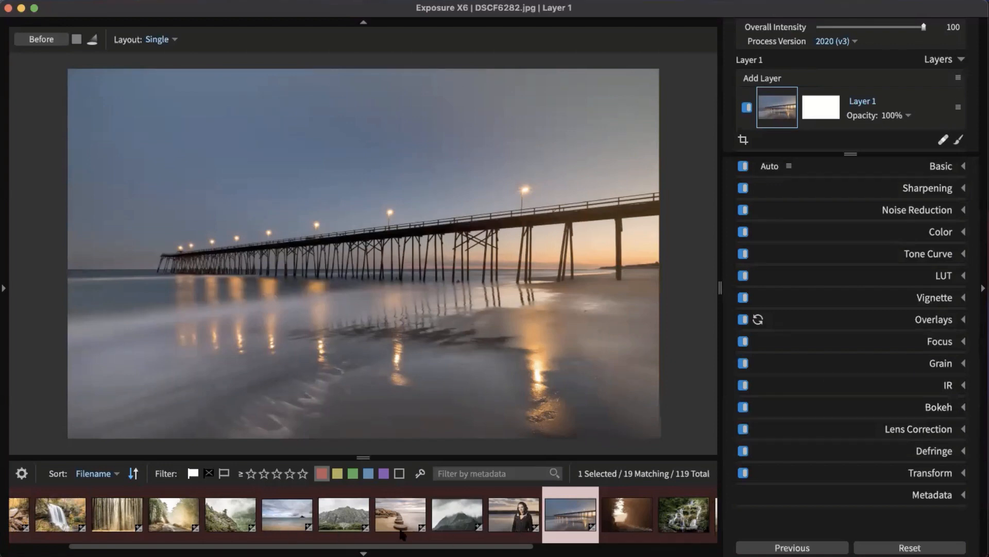
pyautogui.click(619, 512)
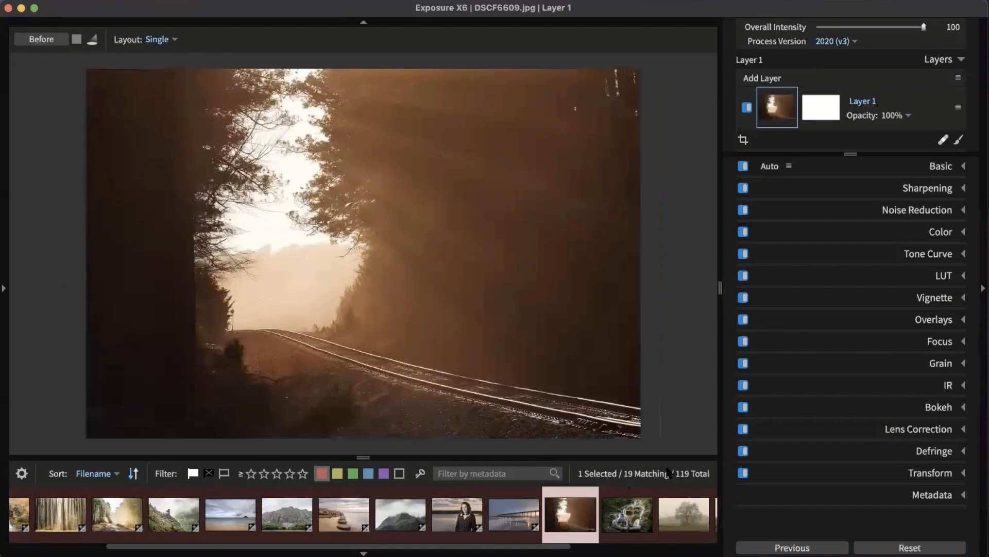
# Step: Go back to the pier photo DSCF6282.jpg and show the histogram, folders and presets panel
pyautogui.click(508, 513)
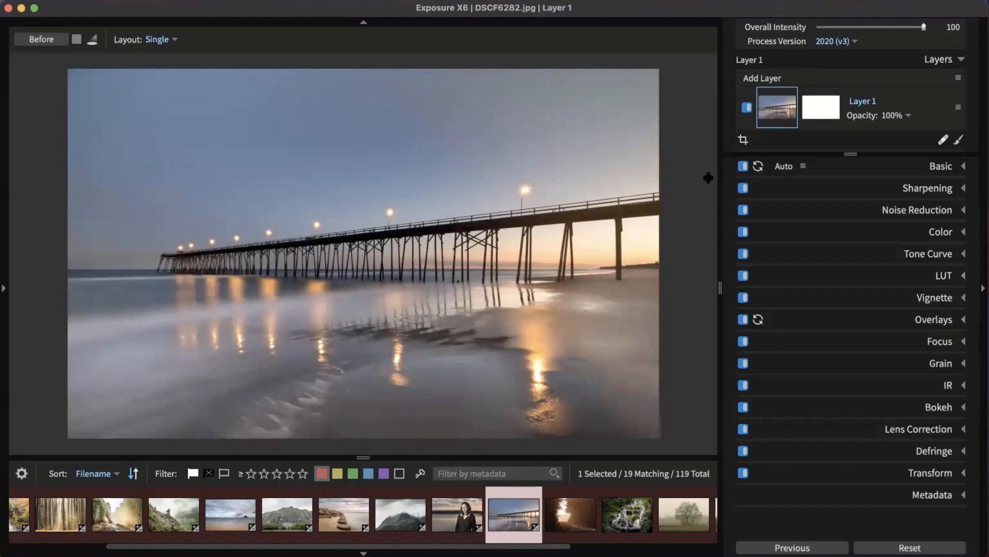
pyautogui.click(4, 288)
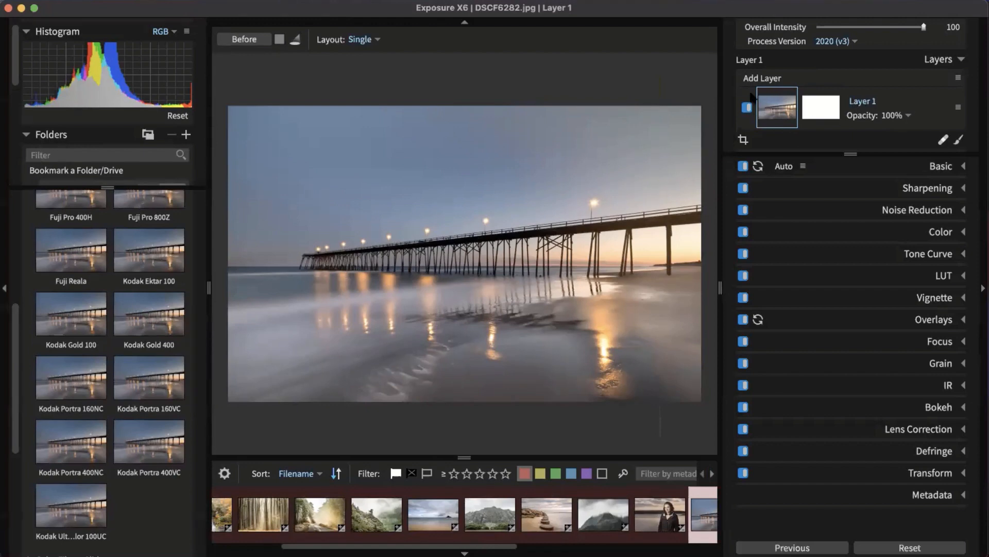
# Step: Apply Kodak Portra 160VC and browse the Color Films - Print preset groups
pyautogui.click(132, 381)
pyautogui.scroll(5, 119, 387)
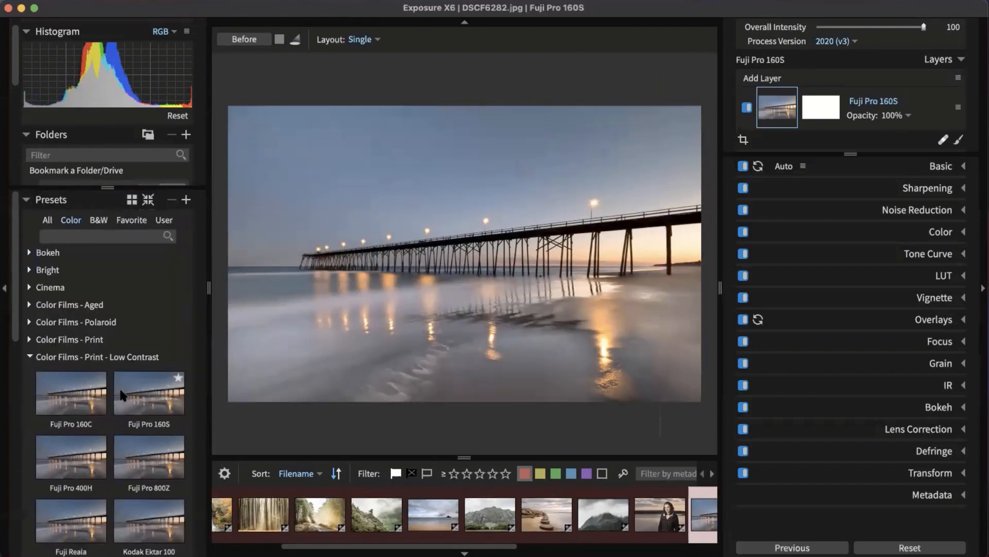
pyautogui.click(75, 356)
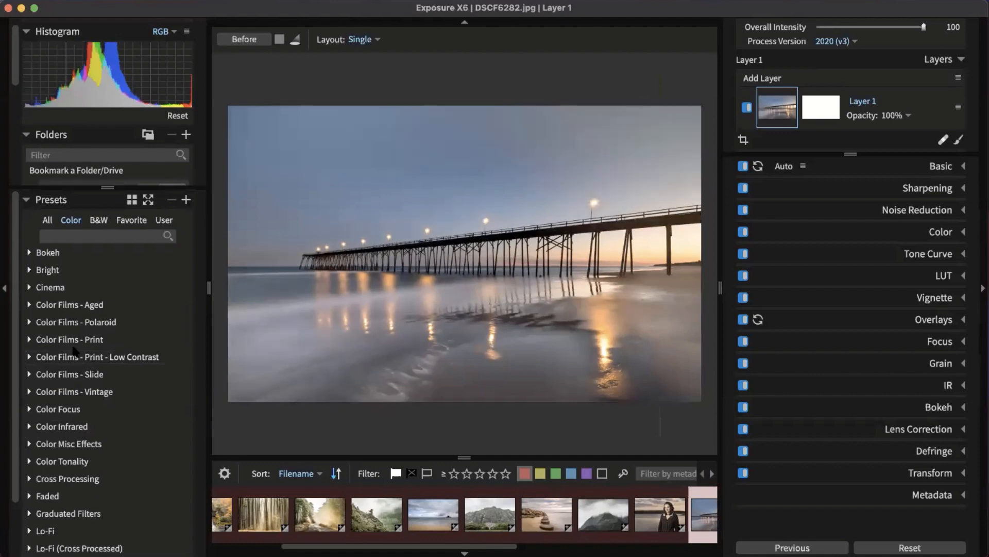
pyautogui.click(72, 340)
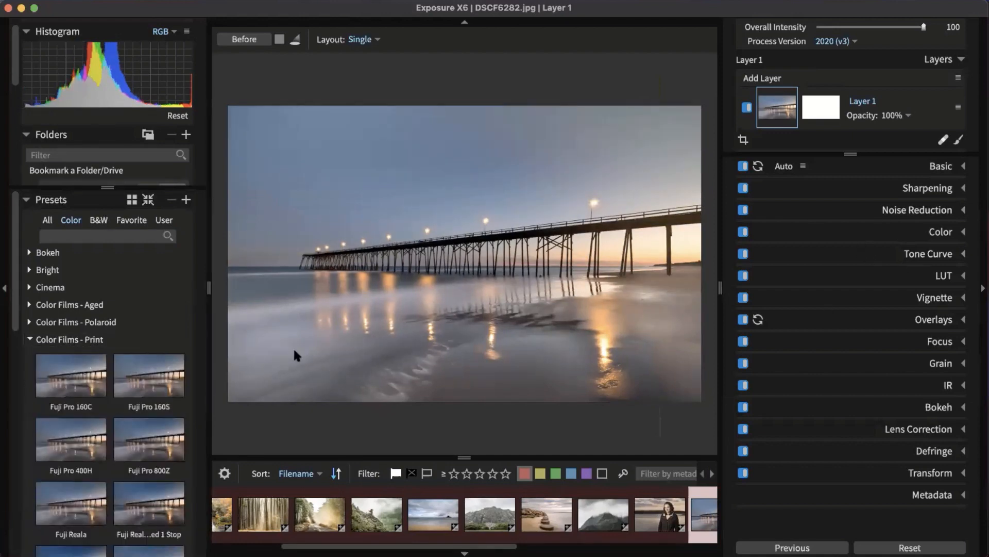
pyautogui.scroll(-5, 112, 261)
pyautogui.scroll(-2, 116, 321)
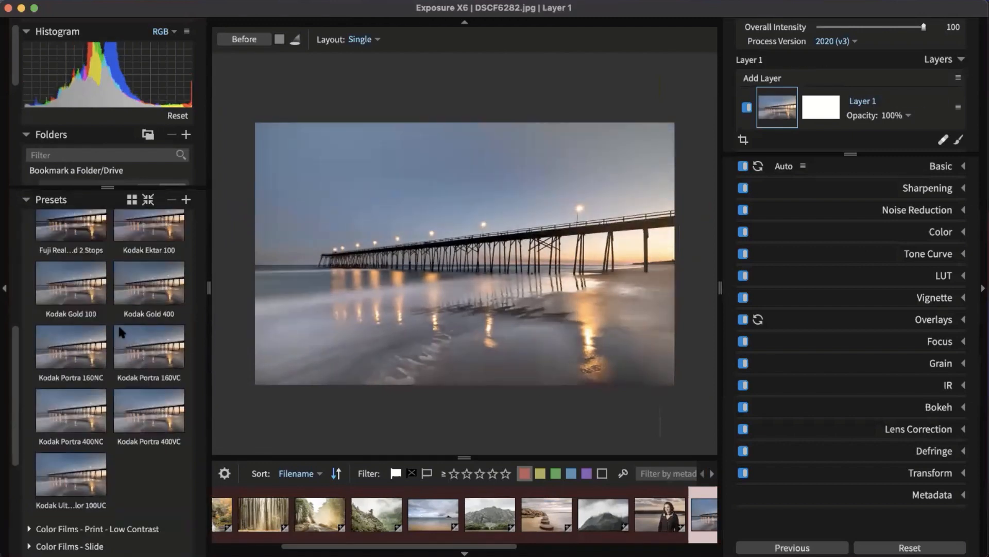
pyautogui.scroll(5, 125, 350)
pyautogui.click(61, 224)
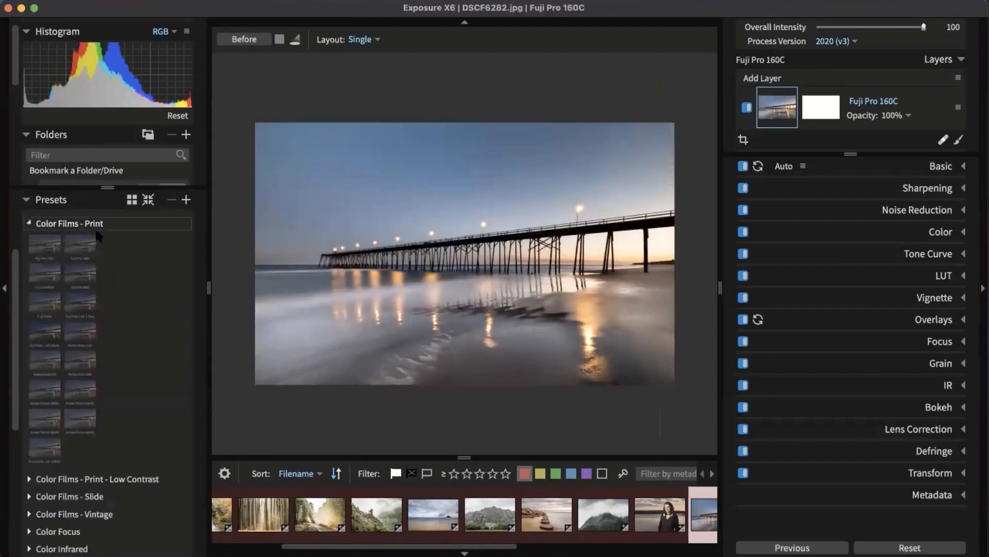
pyautogui.scroll(3, 83, 268)
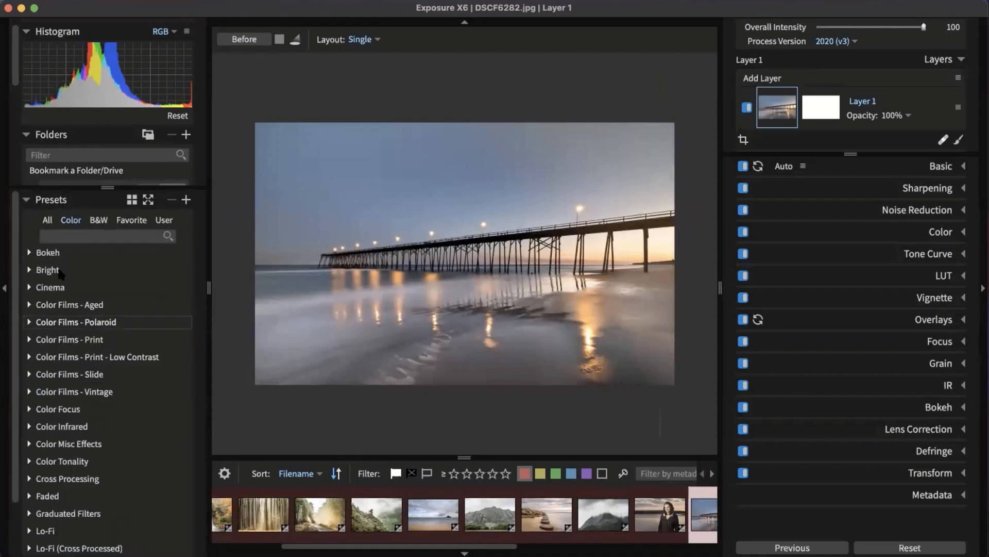
# Step: Try the Agfa RSX II 100, Fuji Astia 100F and GAF 500 - Warm slide presets, then add Fuji Velvia 50 as a new layer
pyautogui.click(57, 373)
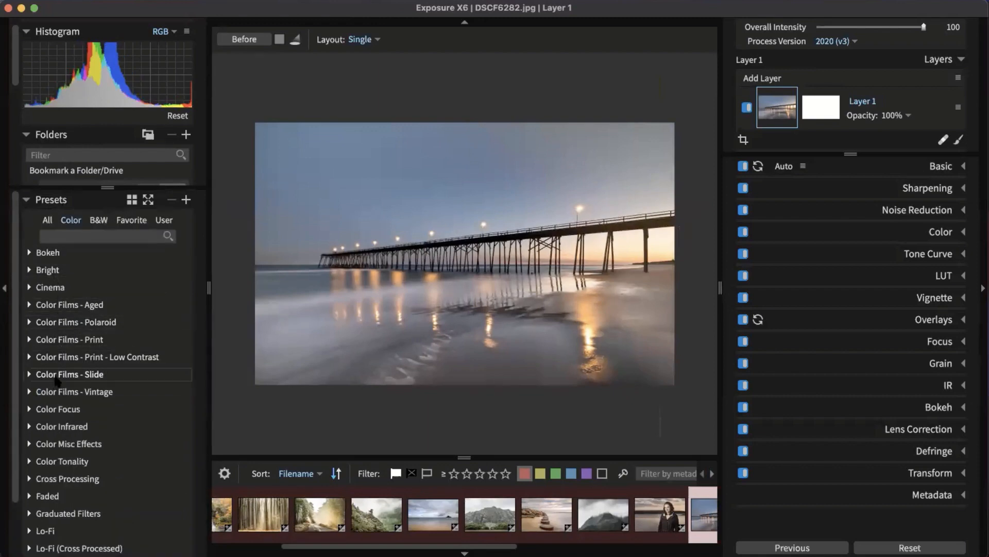
pyautogui.scroll(-3, 66, 273)
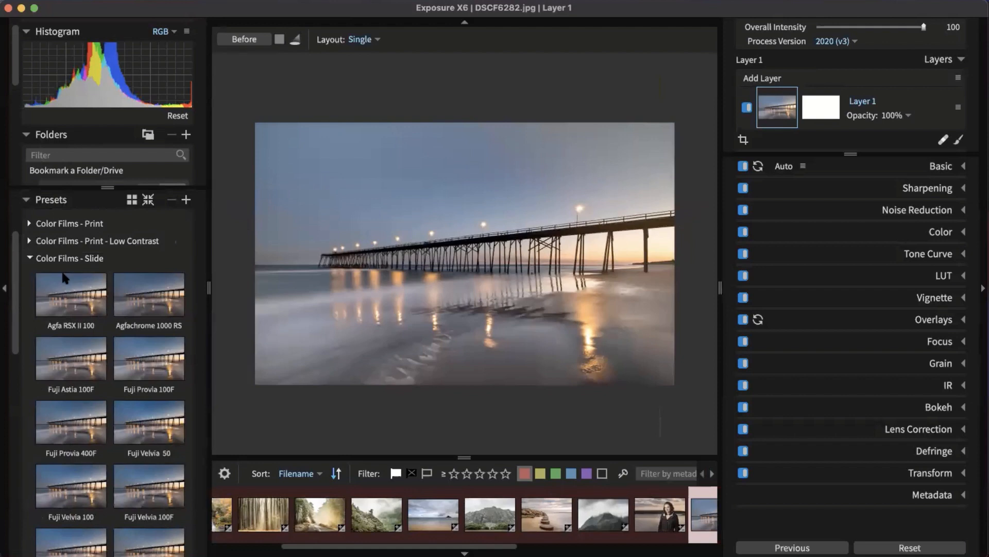
pyautogui.click(56, 293)
pyautogui.scroll(-1, 98, 326)
pyautogui.click(102, 327)
pyautogui.scroll(-5, 101, 326)
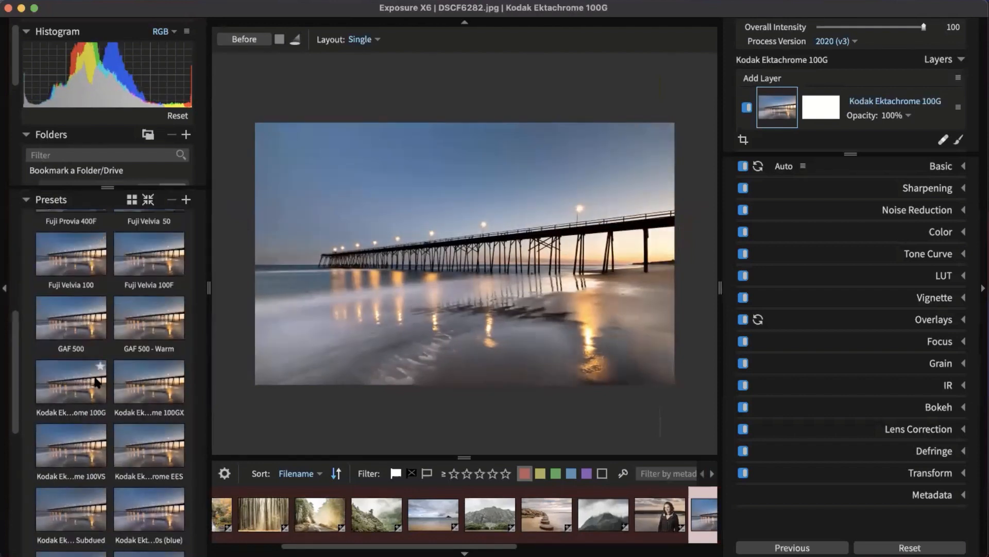
pyautogui.click(137, 336)
pyautogui.scroll(2, 137, 335)
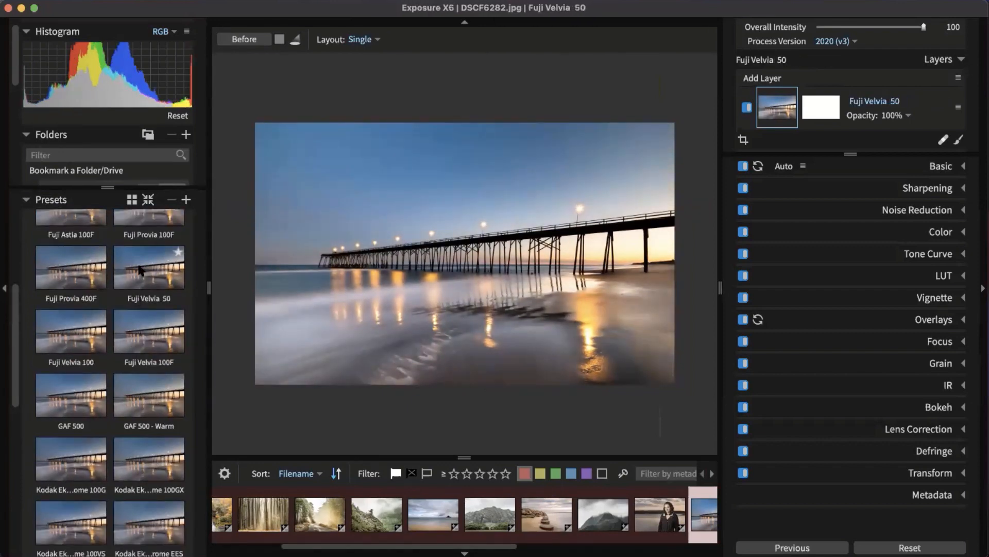
pyautogui.moveTo(131, 271); pyautogui.dragTo(768, 95)
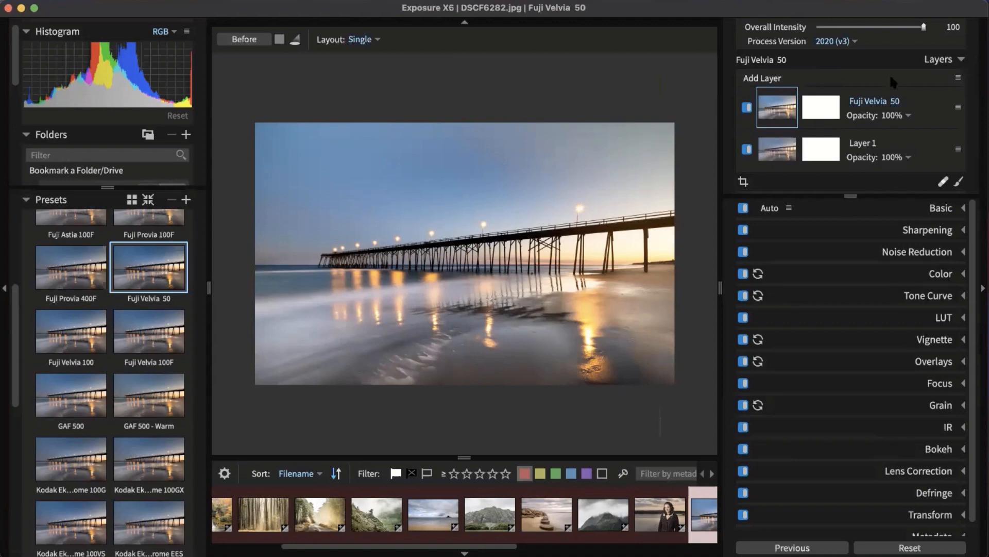
pyautogui.click(900, 116)
# Step: Lower the Fuji Velvia 50 layer to opacity 53 and hide the left panel and filmstrip
pyautogui.moveTo(923, 141); pyautogui.dragTo(860, 140)
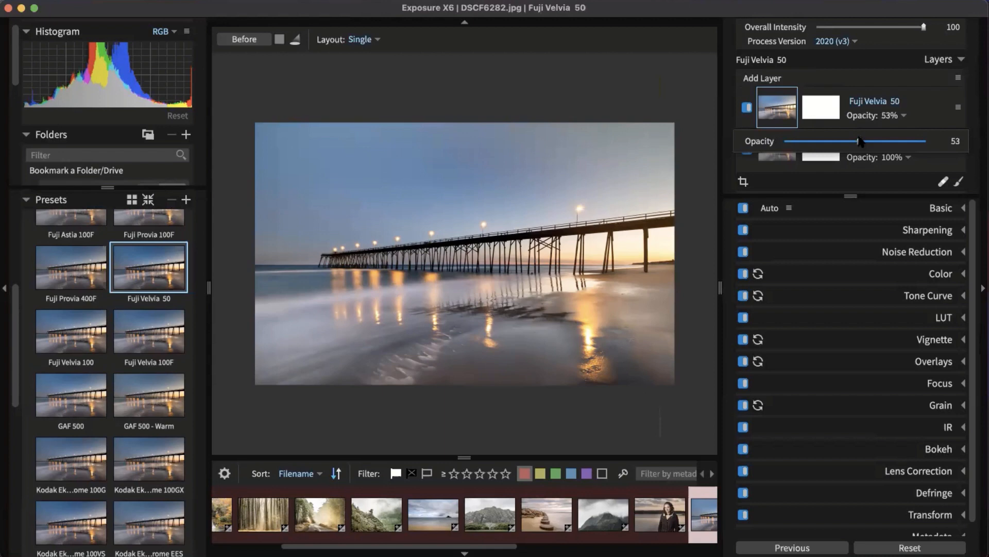
pyautogui.click(897, 77)
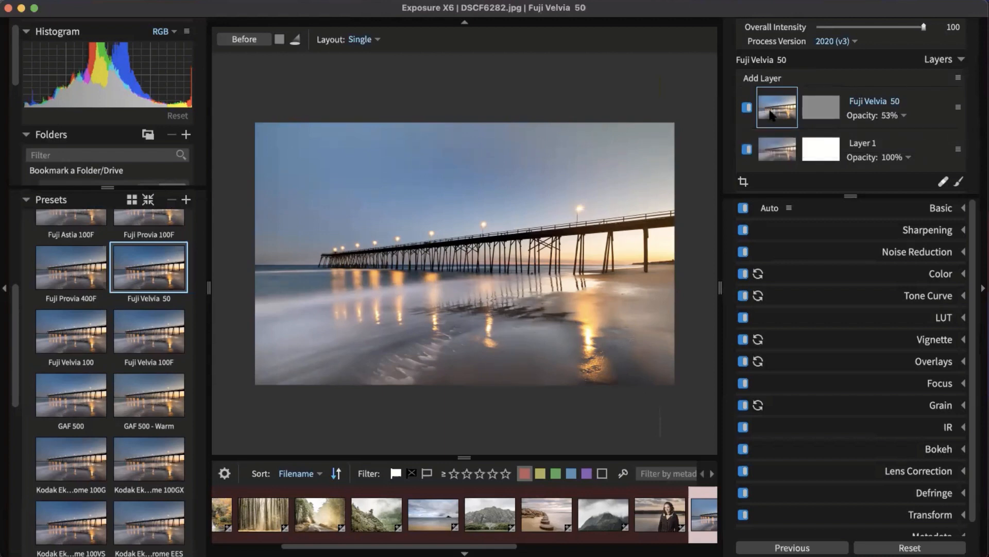
pyautogui.click(5, 205)
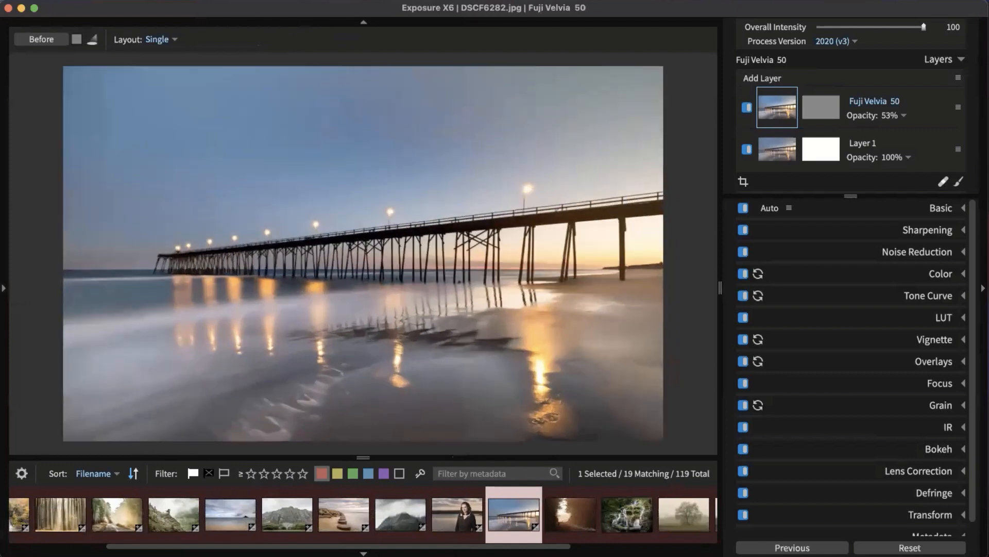
pyautogui.click(363, 553)
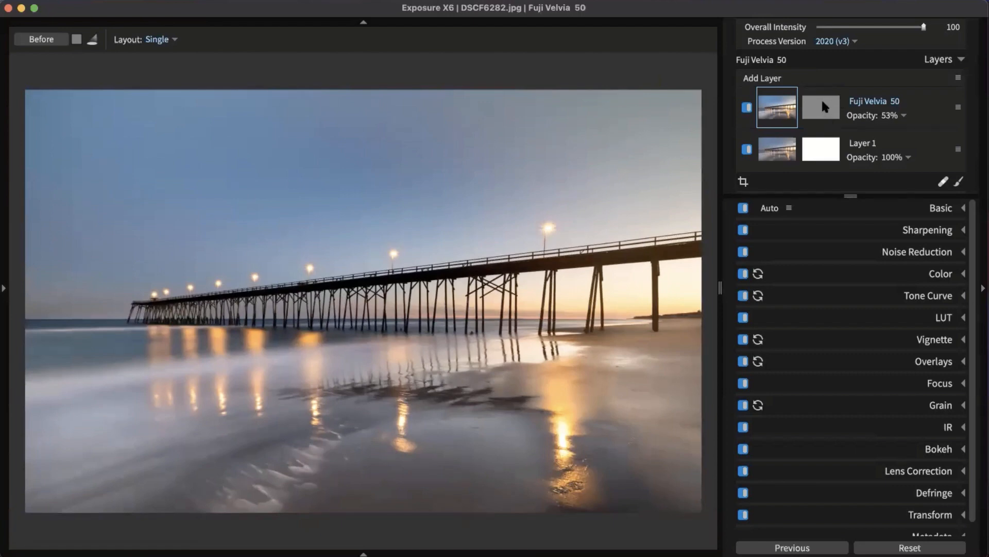
# Step: Fine-tune the Velvia layer opacity to 54 and toggle it off to compare
pyautogui.click(896, 116)
pyautogui.moveTo(889, 143); pyautogui.dragTo(761, 145)
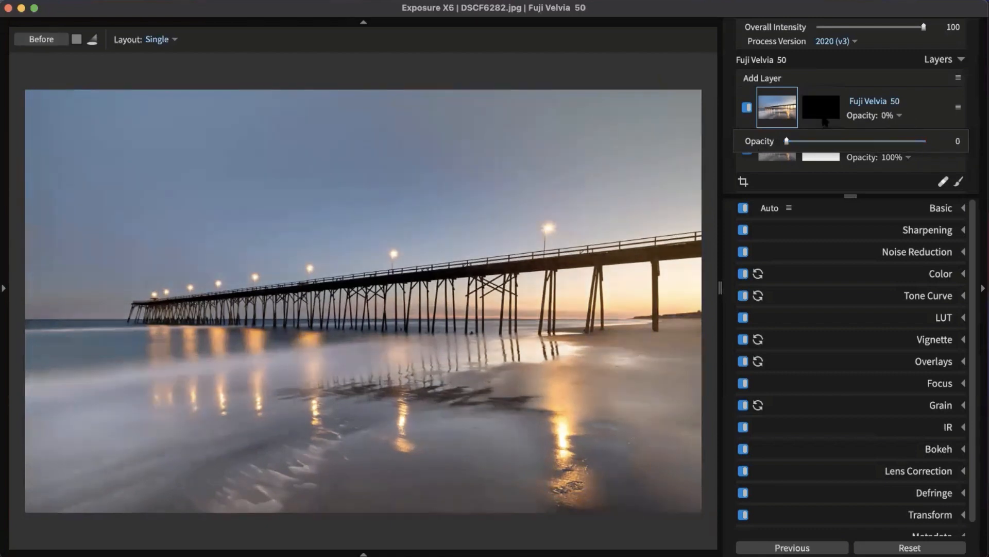
pyautogui.click(860, 141)
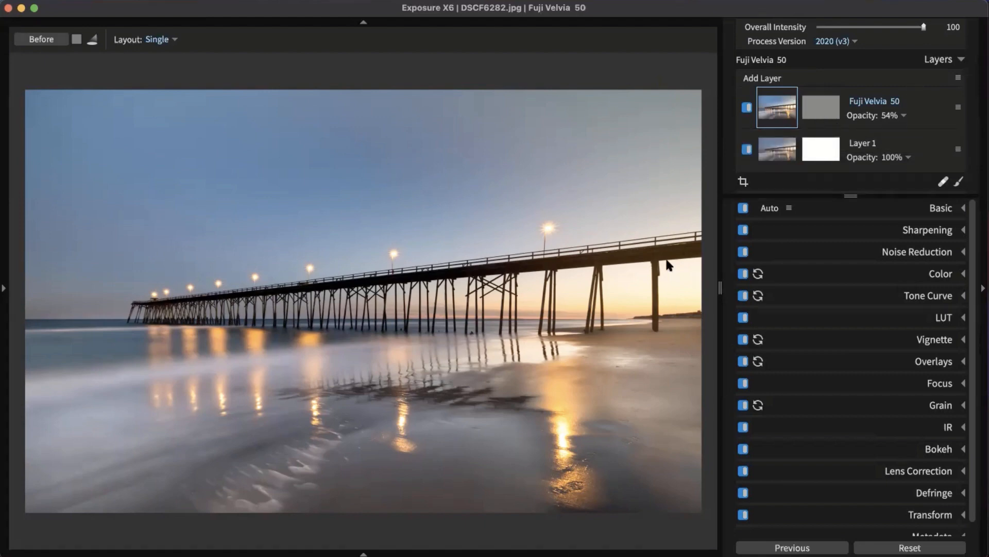
pyautogui.click(746, 107)
# Step: Add a new layer, brush on its mask, and choose the Dodge (Lighten) preset at Size 19.69
pyautogui.click(774, 78)
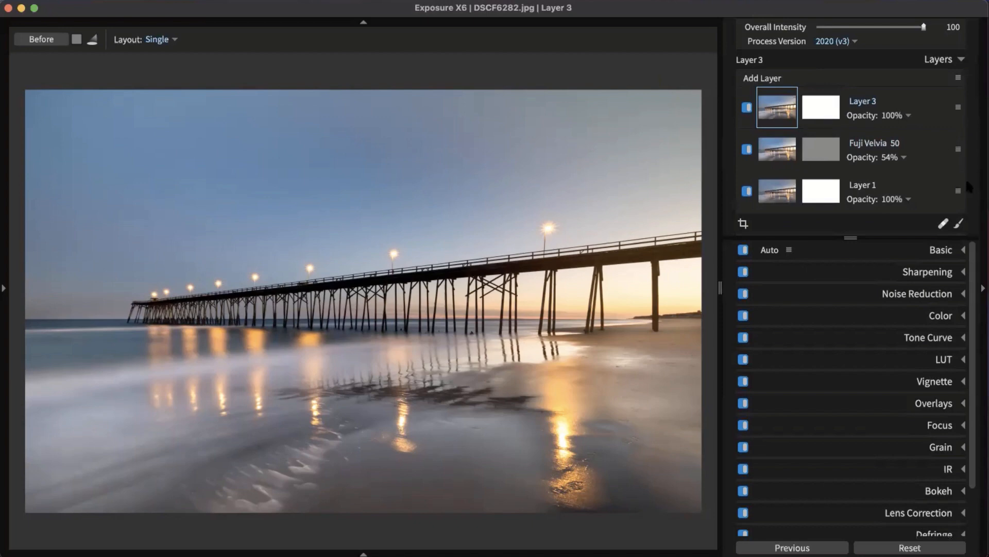
pyautogui.click(959, 224)
pyautogui.click(959, 224)
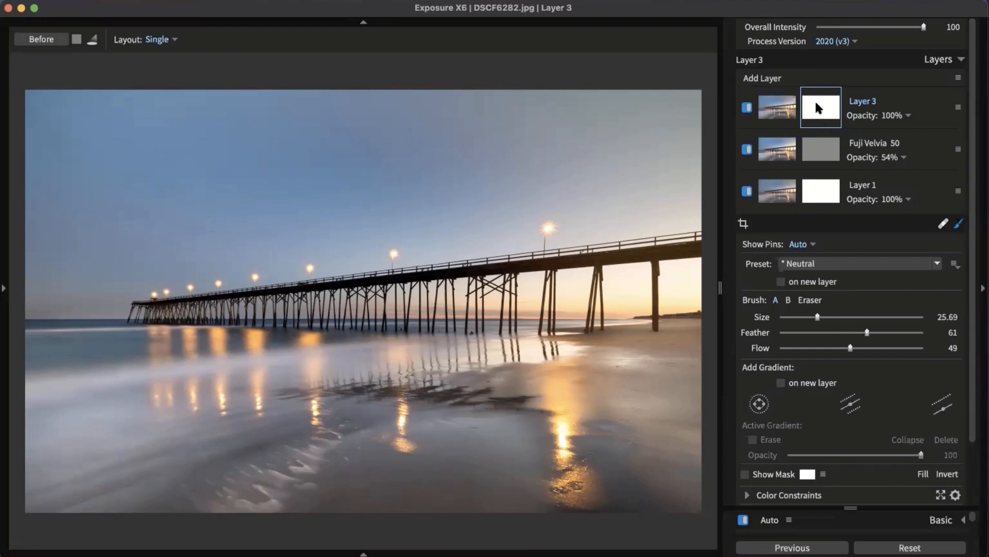
pyautogui.click(930, 263)
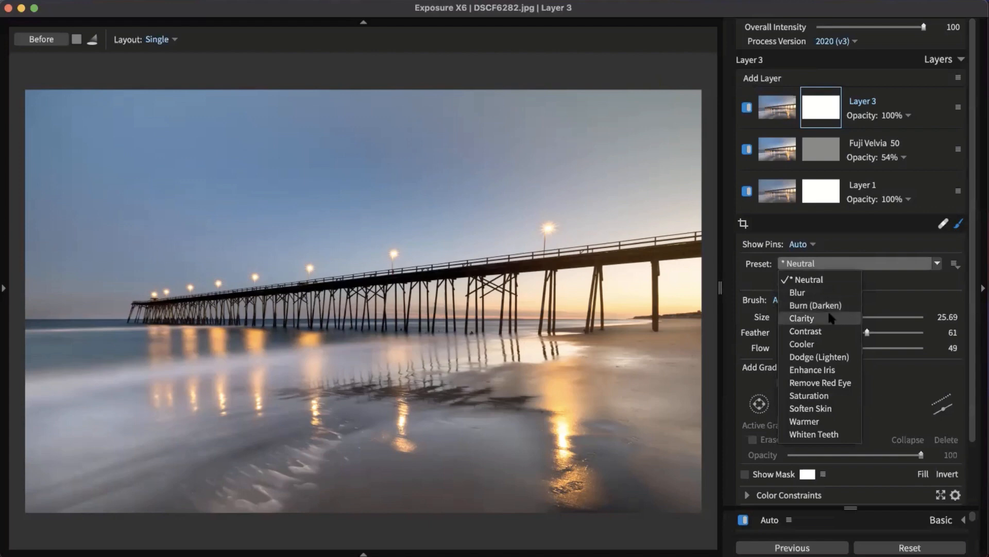
pyautogui.click(828, 358)
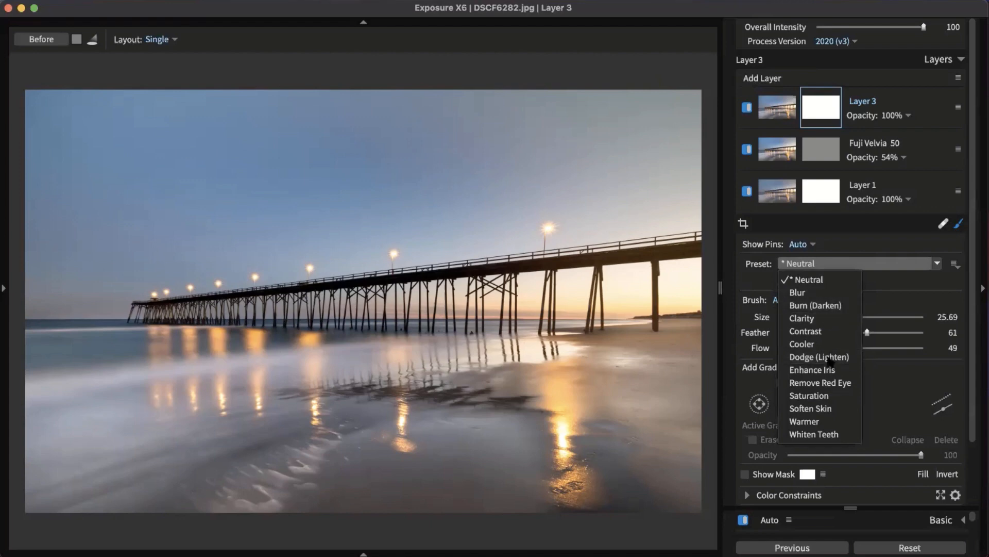
pyautogui.scroll(3, 598, 258)
pyautogui.scroll(-5, 598, 257)
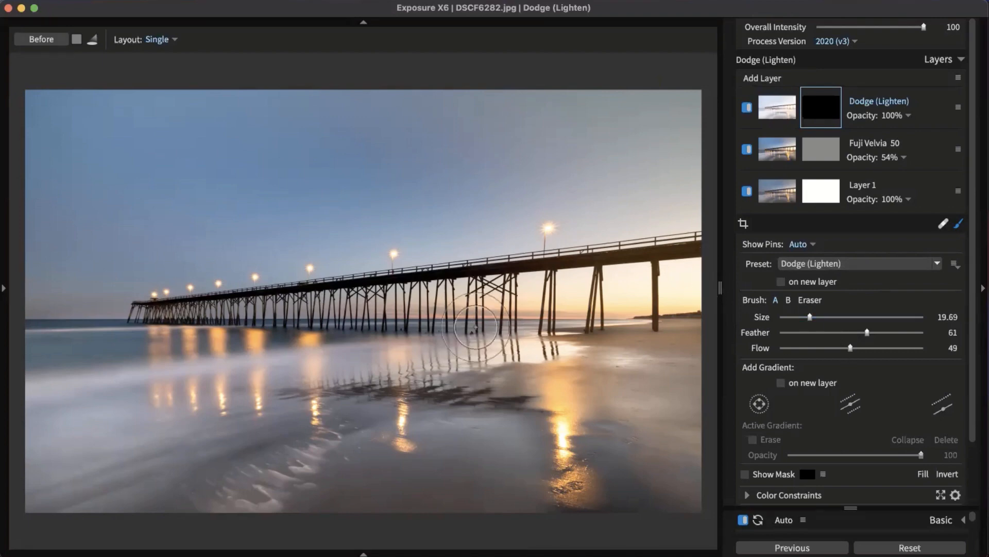
# Step: Paint a dodge stroke along the pier and set the Dodge layer to opacity 47, comparing before and after
pyautogui.moveTo(533, 301)
pyautogui.mouseDown()
pyautogui.moveTo(127, 310)
pyautogui.moveTo(438, 294)
pyautogui.moveTo(647, 258)
pyautogui.moveTo(132, 309)
pyautogui.moveTo(554, 334)
pyautogui.moveTo(50, 318)
pyautogui.mouseUp()
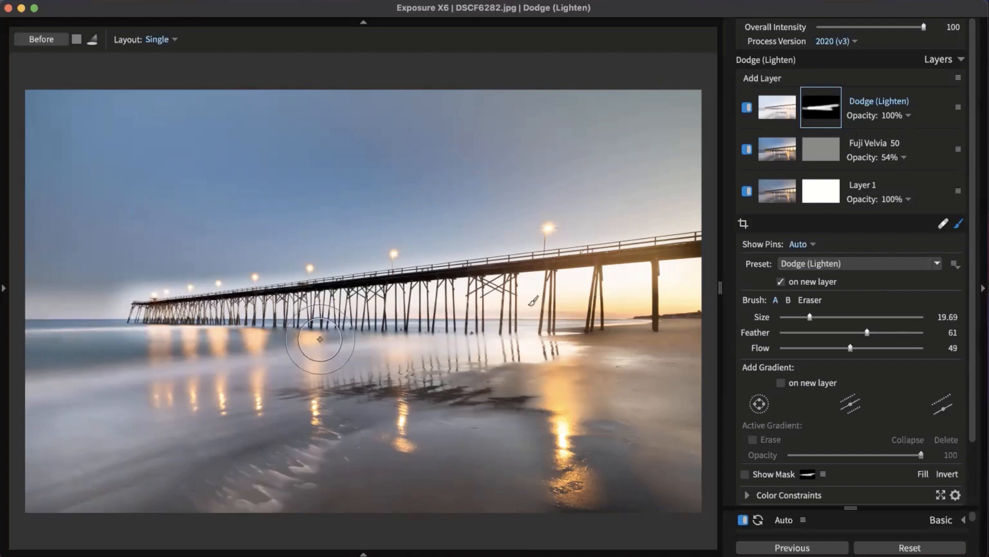
pyautogui.click(898, 117)
pyautogui.moveTo(925, 142); pyautogui.dragTo(852, 143)
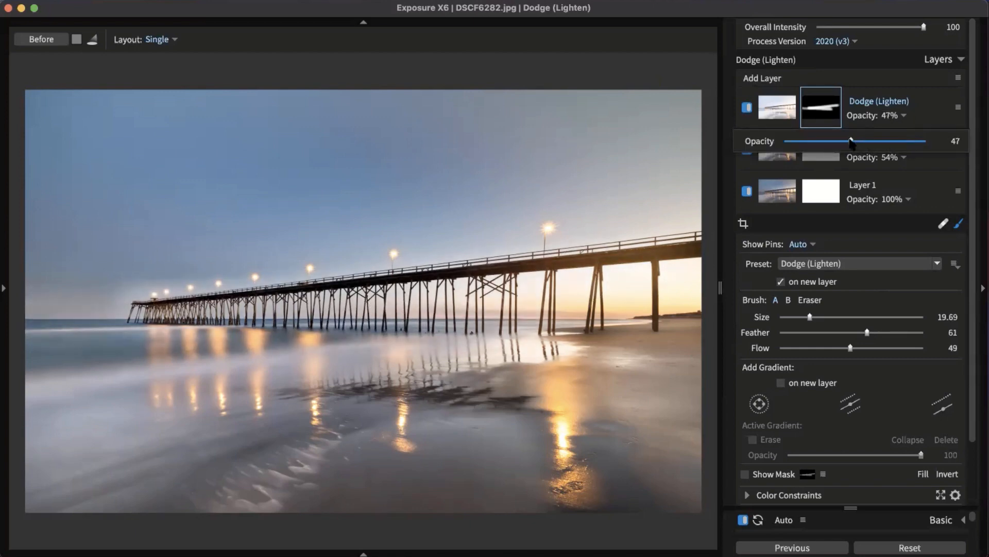
pyautogui.click(855, 77)
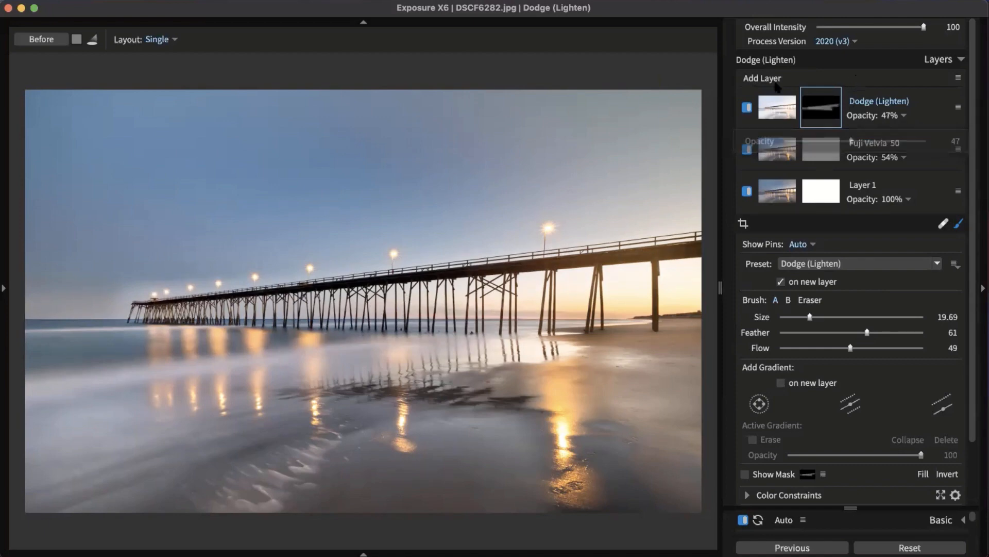
pyautogui.click(747, 107)
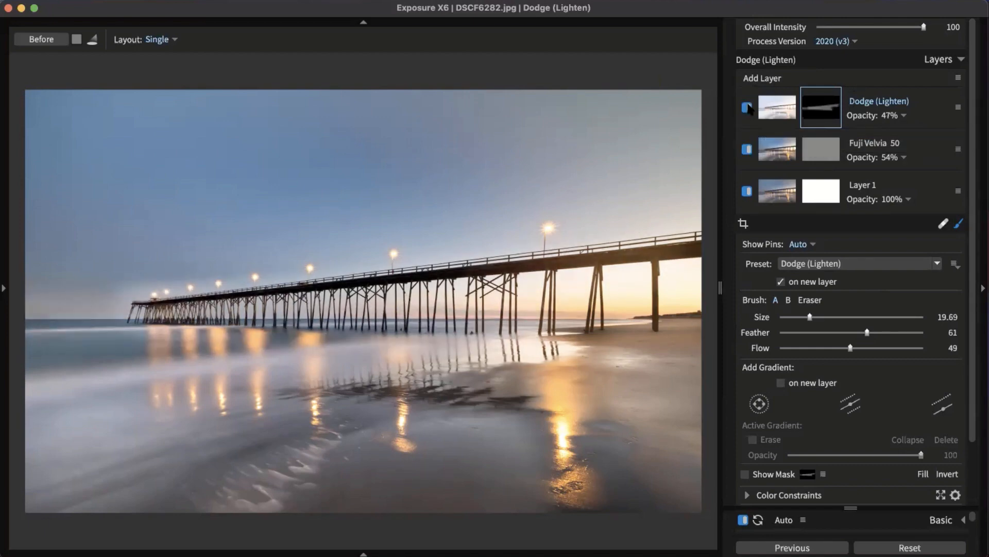
pyautogui.click(747, 107)
pyautogui.click(747, 107)
# Step: Lower brush Flow to 20, turn the Dodge layer back on, and add empty Layer 4
pyautogui.scroll(3, 364, 323)
pyautogui.scroll(10, 364, 323)
pyautogui.scroll(-3, 247, 320)
pyautogui.moveTo(820, 349); pyautogui.dragTo(810, 349)
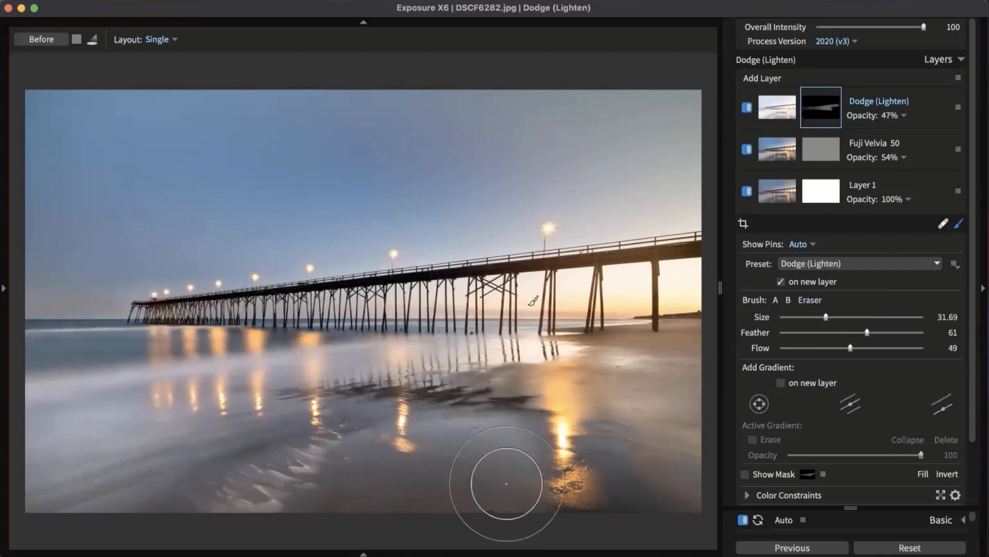
pyautogui.click(747, 108)
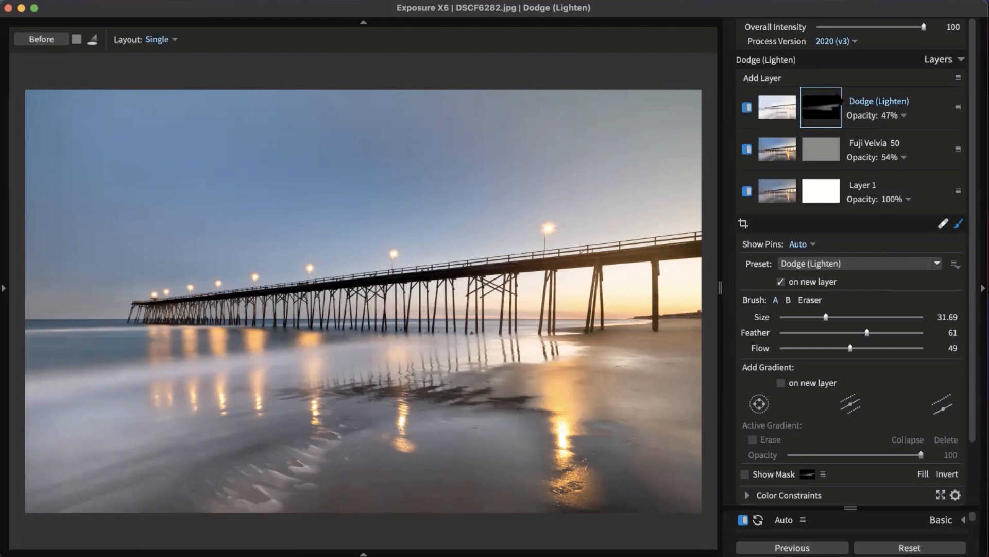
pyautogui.click(769, 78)
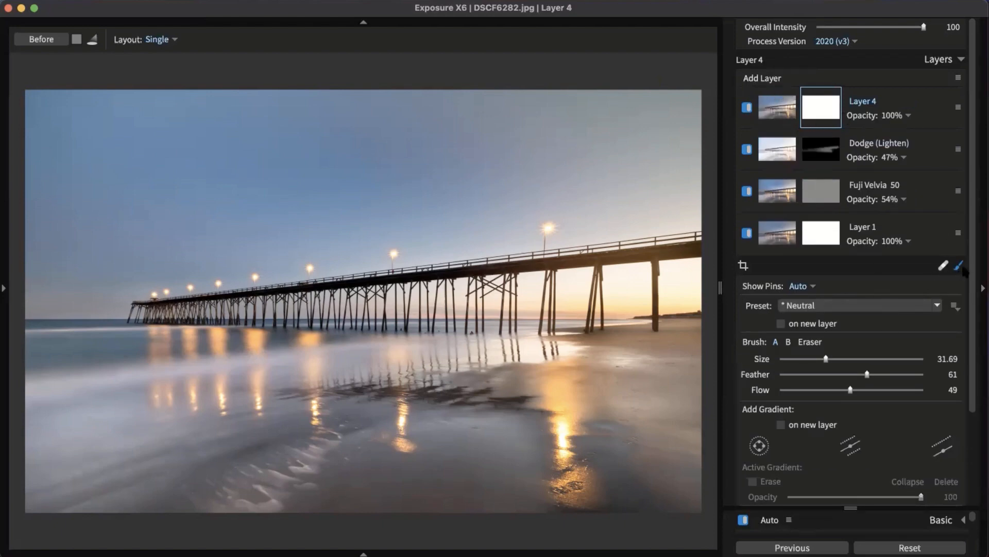
# Step: Give Layer 4 a warm colour filter with Cool/Warm 100 and Density 22
pyautogui.click(960, 266)
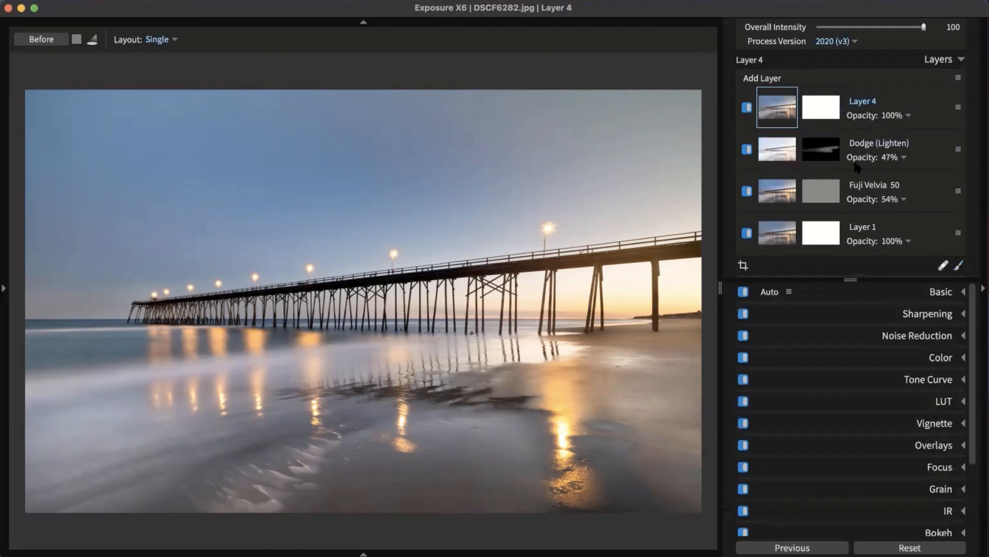
pyautogui.click(940, 358)
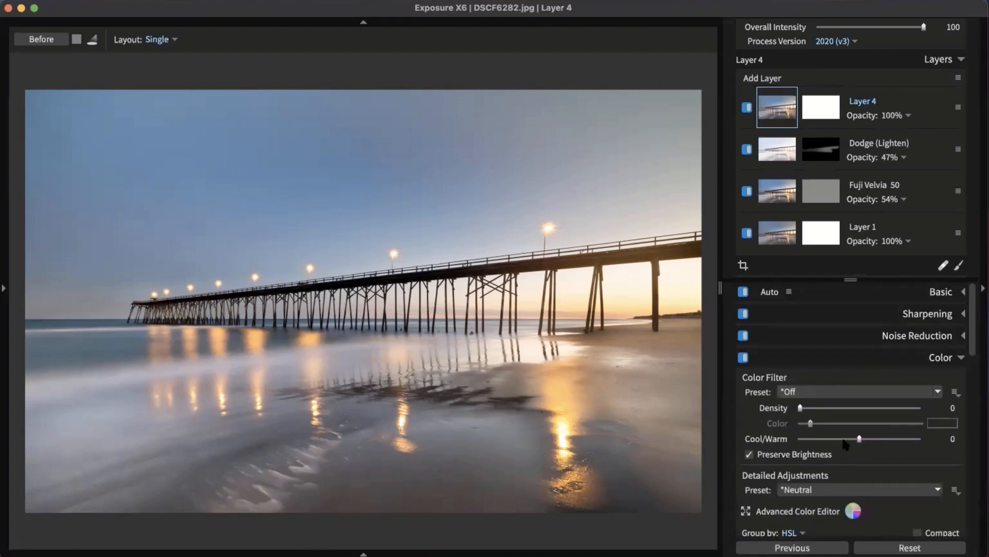
pyautogui.moveTo(859, 439); pyautogui.dragTo(903, 439)
pyautogui.moveTo(800, 408); pyautogui.dragTo(826, 408)
pyautogui.moveTo(903, 439); pyautogui.dragTo(933, 438)
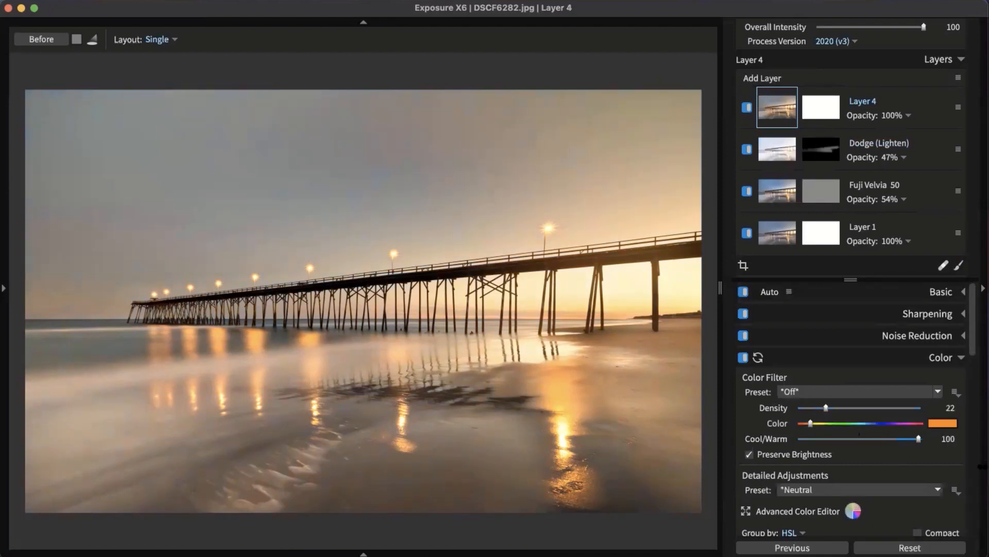
# Step: Add a linear gradient to Layer 4's mask, tilting it and moving its centre up into the sky
pyautogui.click(835, 115)
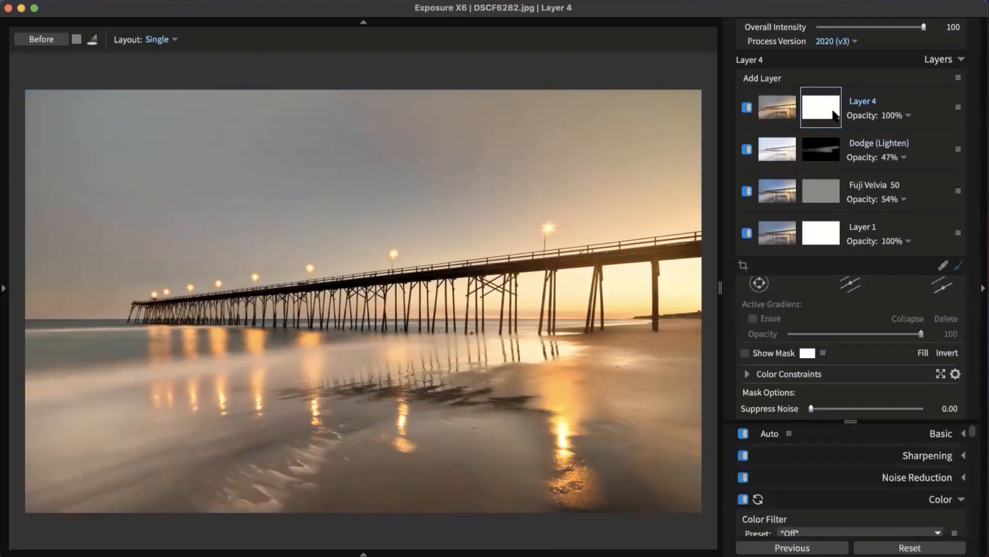
pyautogui.moveTo(829, 111)
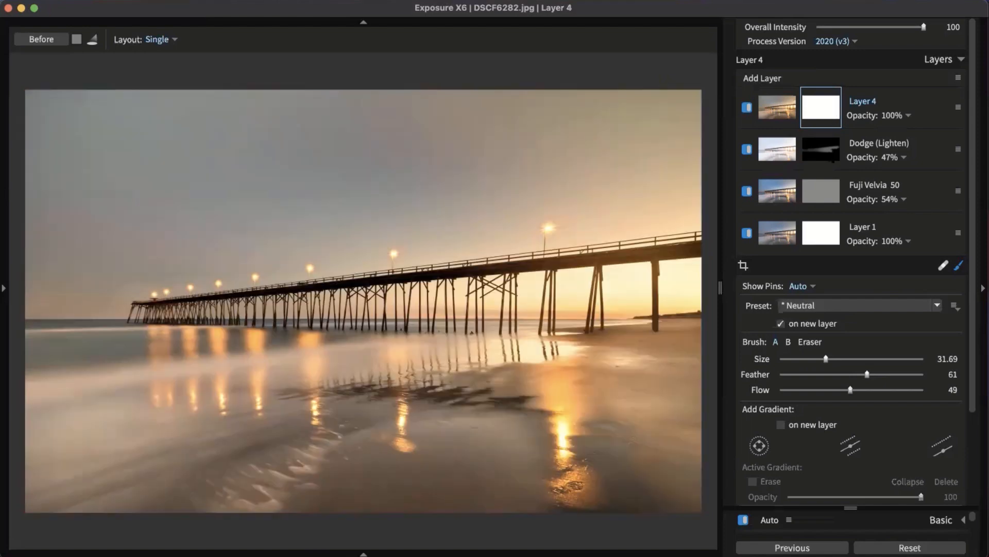
pyautogui.moveTo(830, 153)
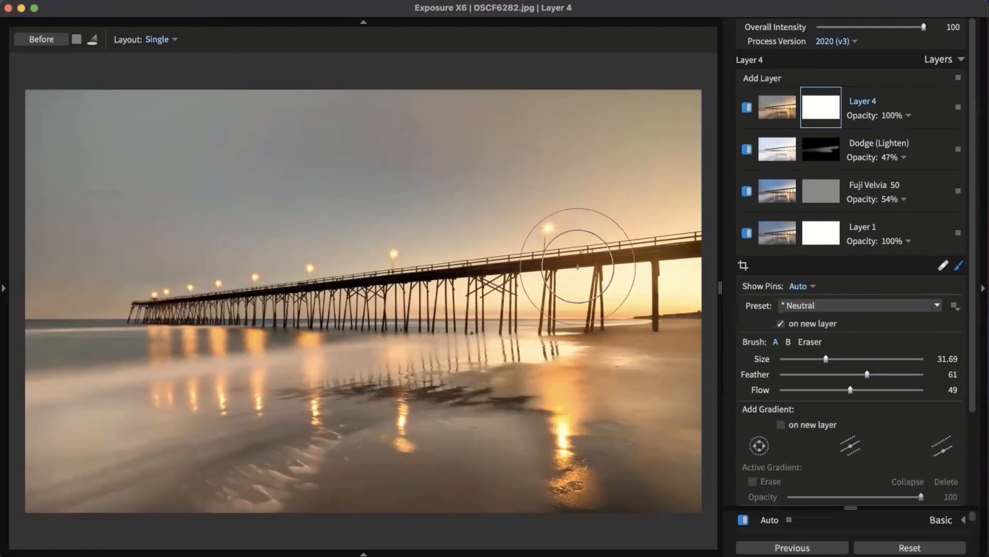
pyautogui.scroll(-3, 907, 428)
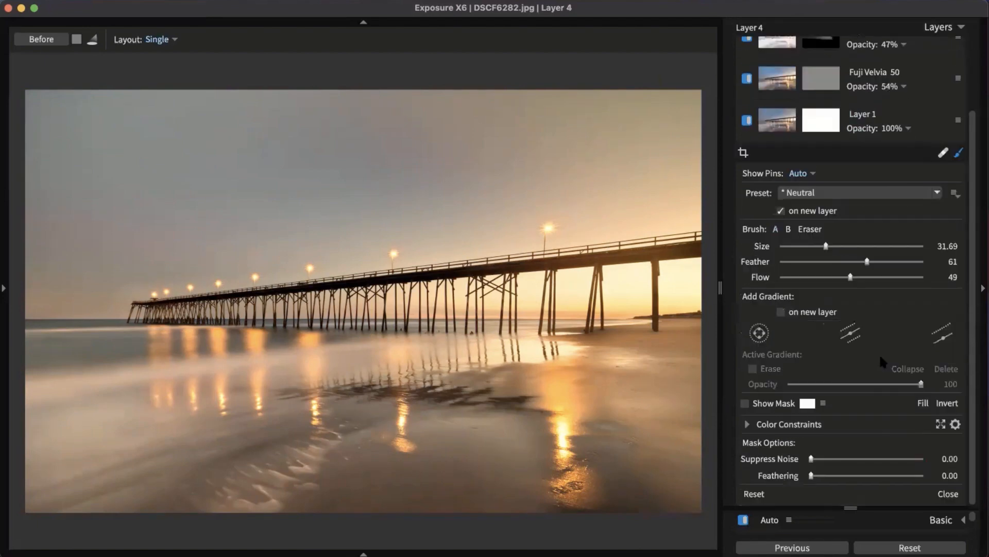
pyautogui.click(945, 339)
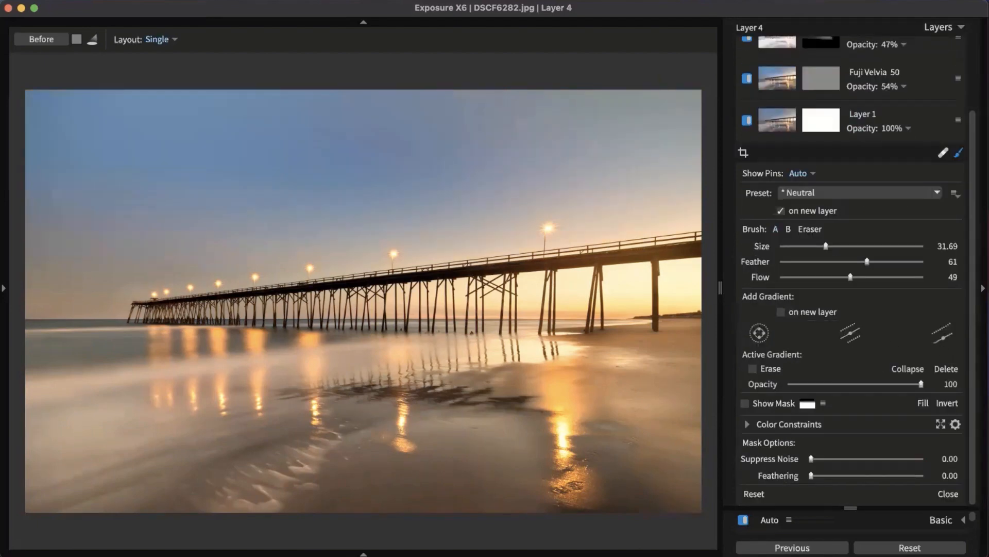
pyautogui.scroll(3, 845, 83)
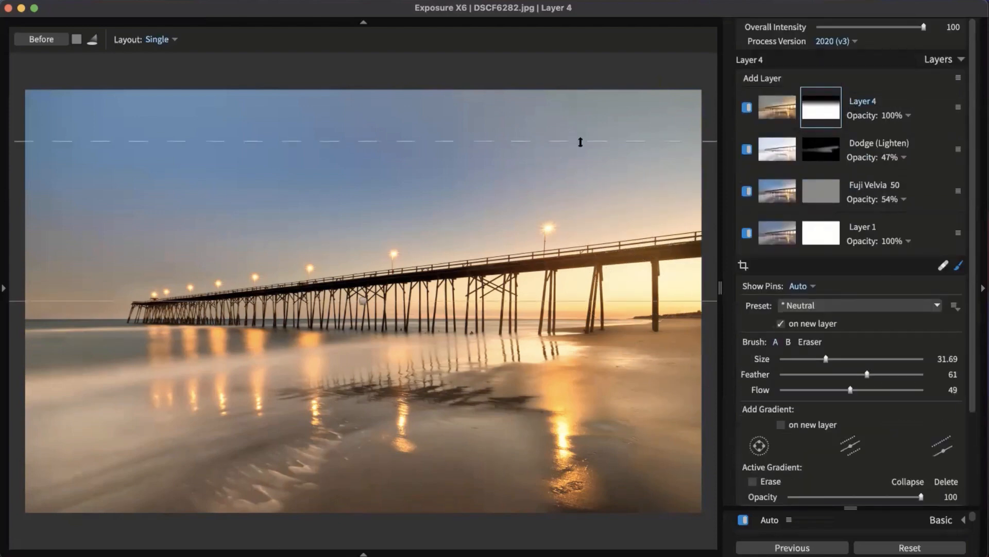
pyautogui.moveTo(209, 352); pyautogui.dragTo(154, 316)
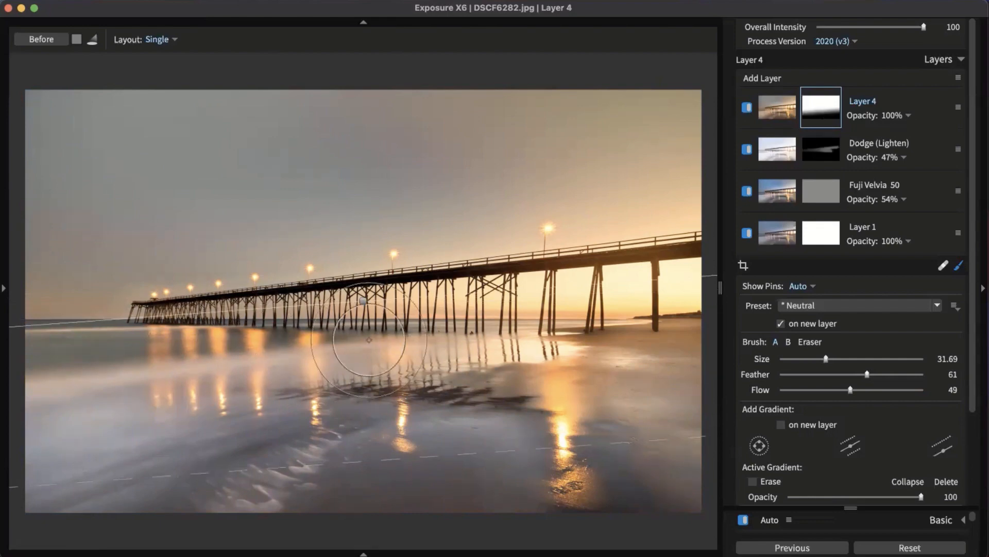
pyautogui.moveTo(366, 306); pyautogui.dragTo(363, 54)
pyautogui.moveTo(390, 210); pyautogui.dragTo(387, 321)
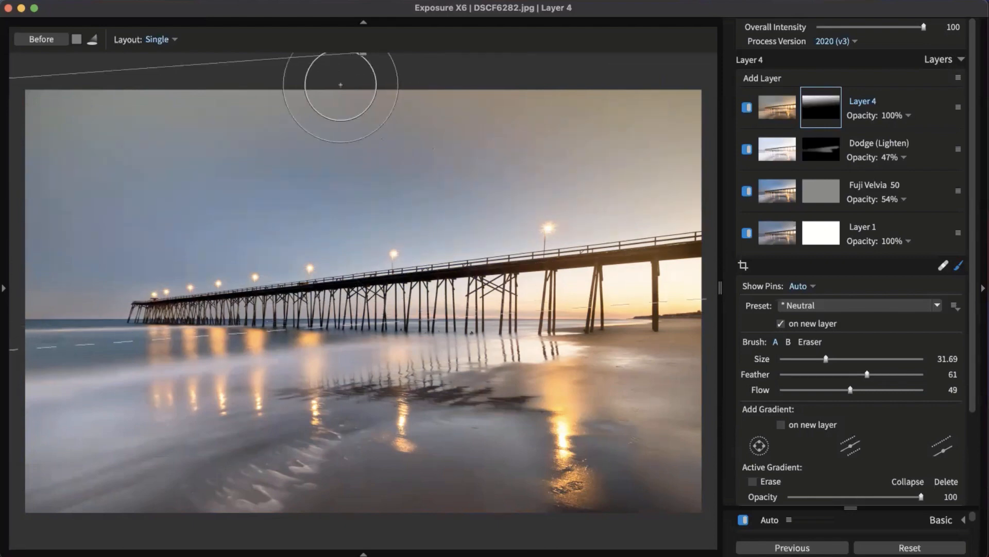
# Step: Level the gradient lines across the sky and pull its lower edge toward the beach
pyautogui.moveTo(364, 54); pyautogui.dragTo(363, 68)
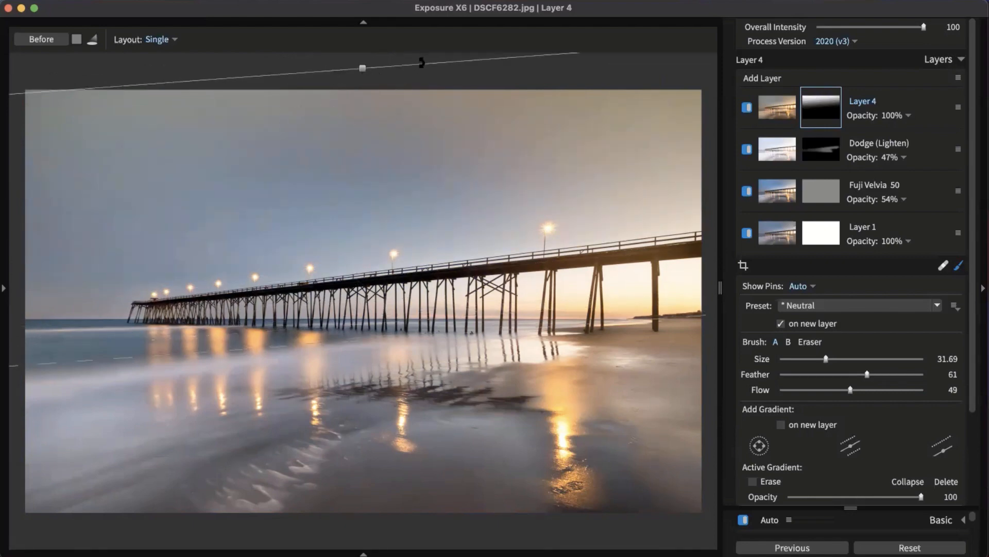
pyautogui.moveTo(426, 68); pyautogui.dragTo(428, 65)
pyautogui.moveTo(363, 68); pyautogui.dragTo(366, 86)
pyautogui.moveTo(354, 343)
pyautogui.mouseDown()
pyautogui.moveTo(337, 523)
pyautogui.moveTo(337, 511)
pyautogui.mouseUp()
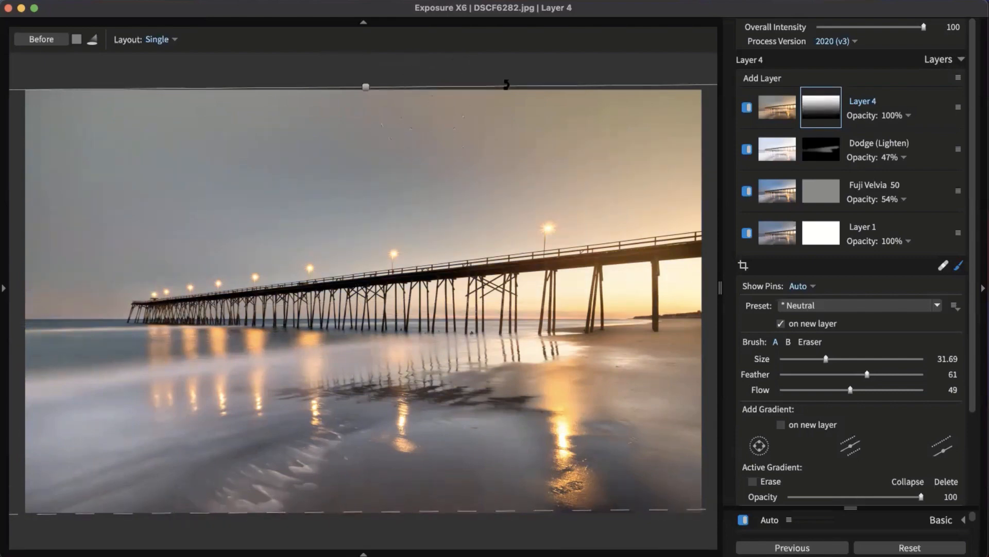
pyautogui.moveTo(519, 84); pyautogui.dragTo(583, 93)
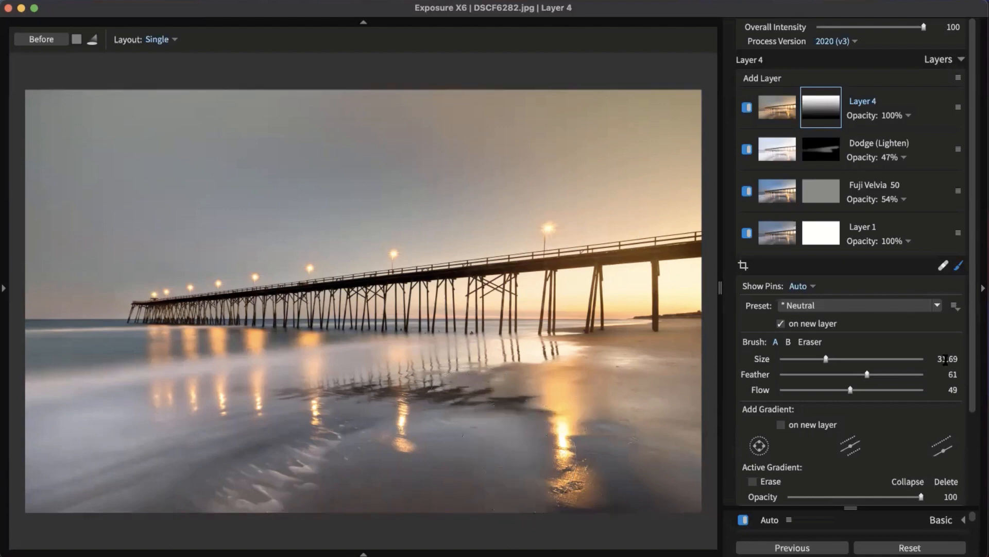
pyautogui.moveTo(969, 353); pyautogui.dragTo(968, 271)
pyautogui.moveTo(511, 495); pyautogui.dragTo(542, 334)
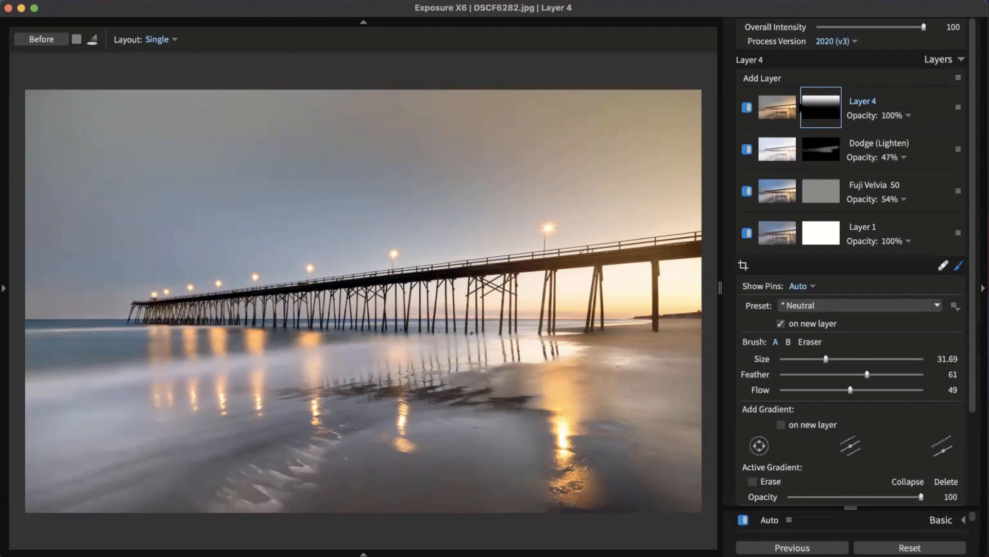
pyautogui.click(784, 107)
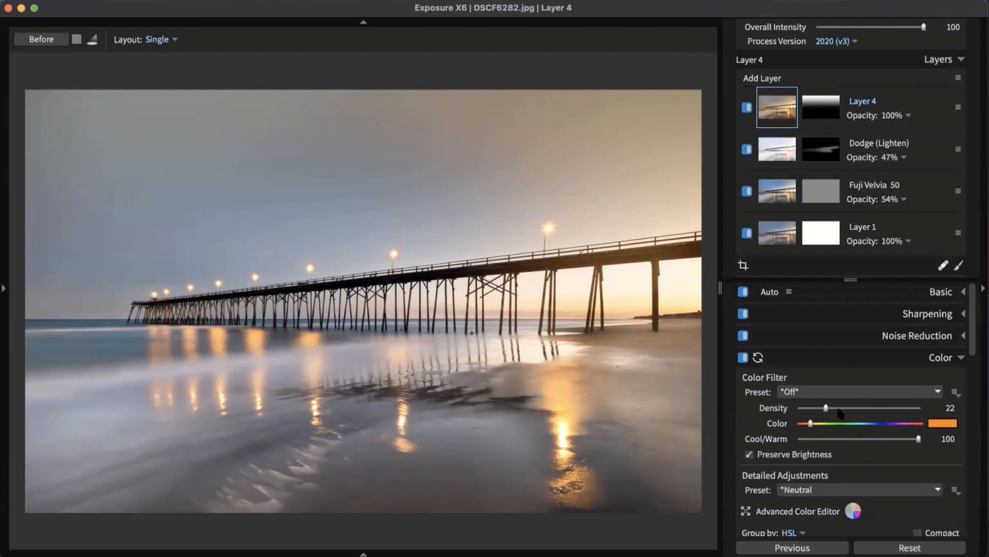
# Step: Switch Layer 4's colour filter to the Blue preset, compare it on and off, and preview its mask
pyautogui.click(840, 392)
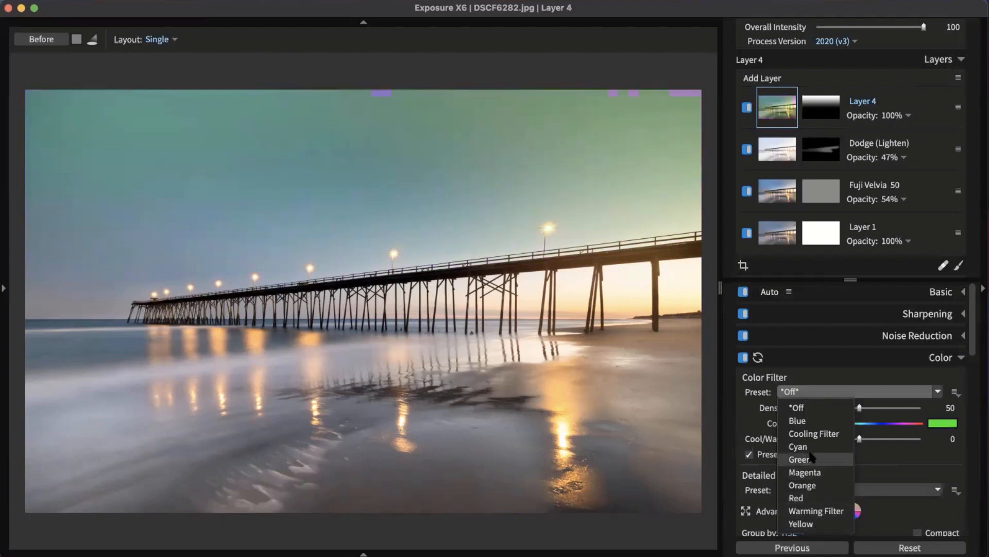
pyautogui.click(812, 420)
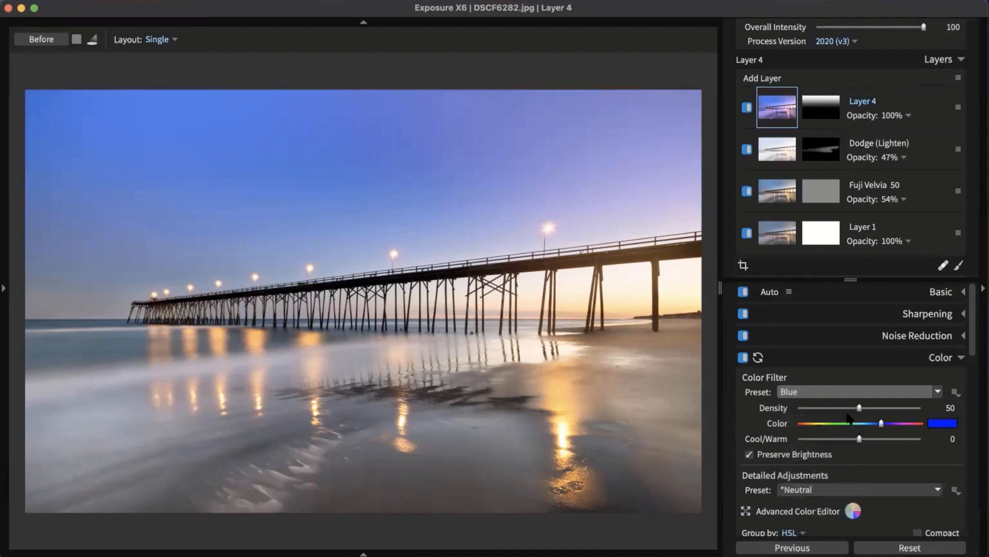
pyautogui.click(931, 358)
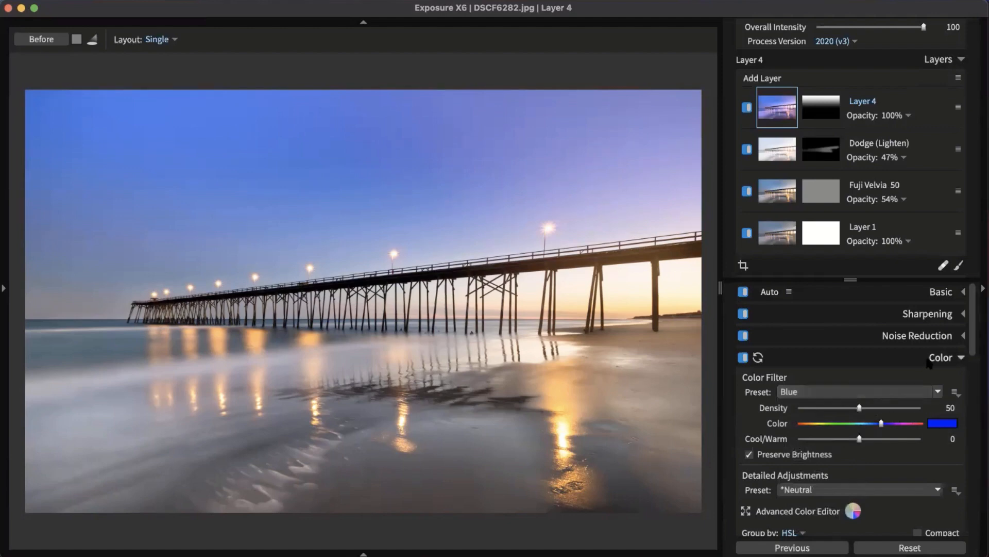
pyautogui.click(747, 108)
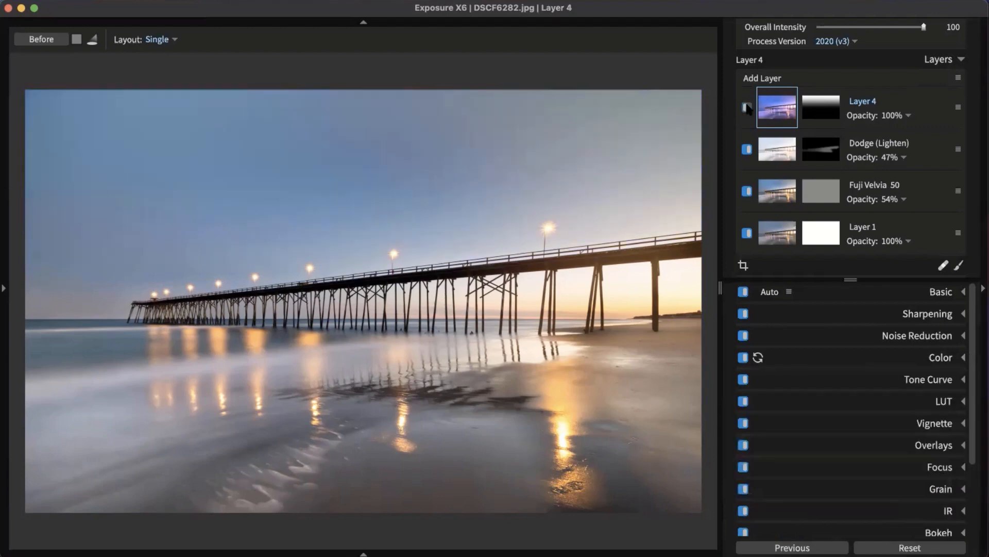
pyautogui.click(747, 107)
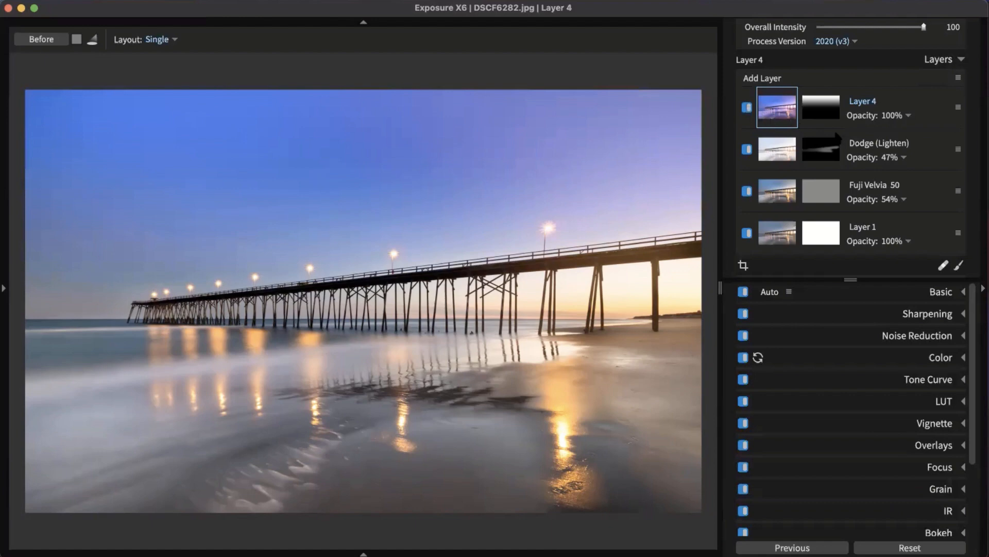
pyautogui.click(828, 104)
# Step: Switch to the thumbnail grid with G and open DSCF5599.jpg in single-image view
pyautogui.press('g')
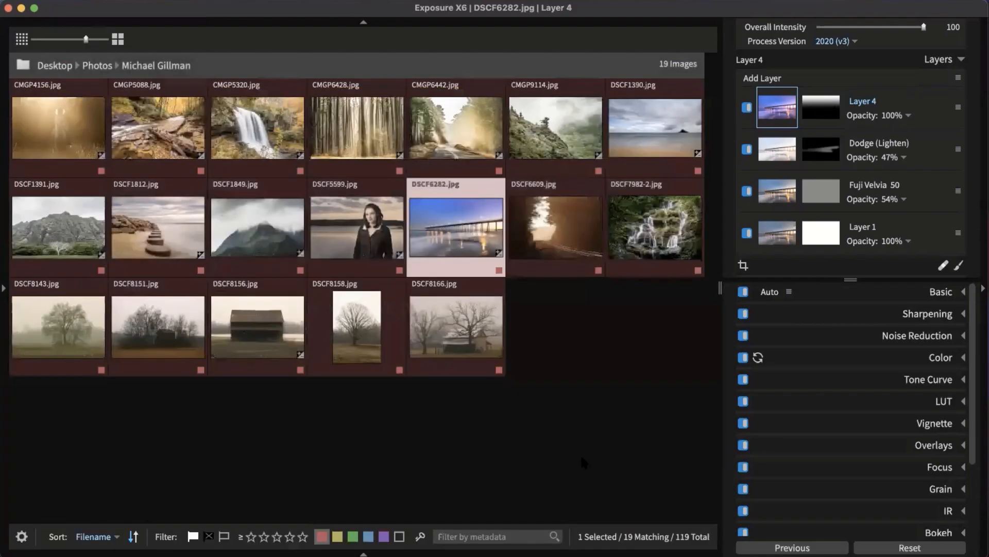
pyautogui.click(379, 242)
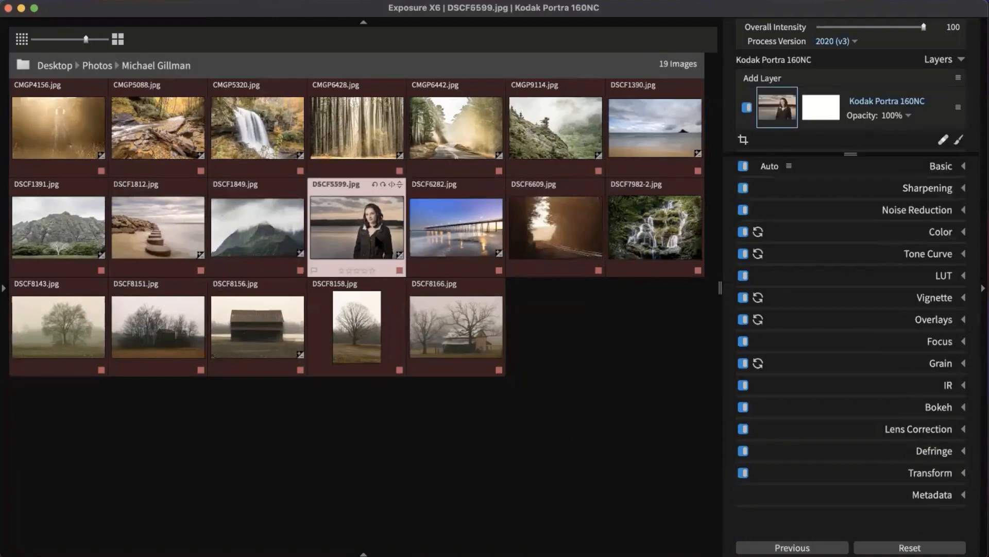
pyautogui.doubleClick(379, 242)
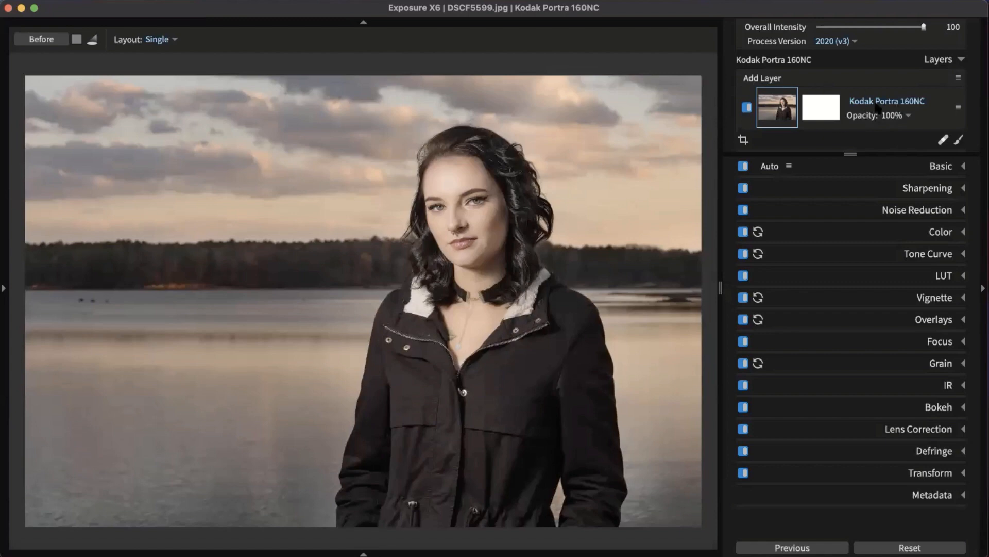
# Step: Add Layer 2 above Kodak Portra 160NC, set its mask brush to Soften Skin, and expand Color Constraints
pyautogui.click(779, 82)
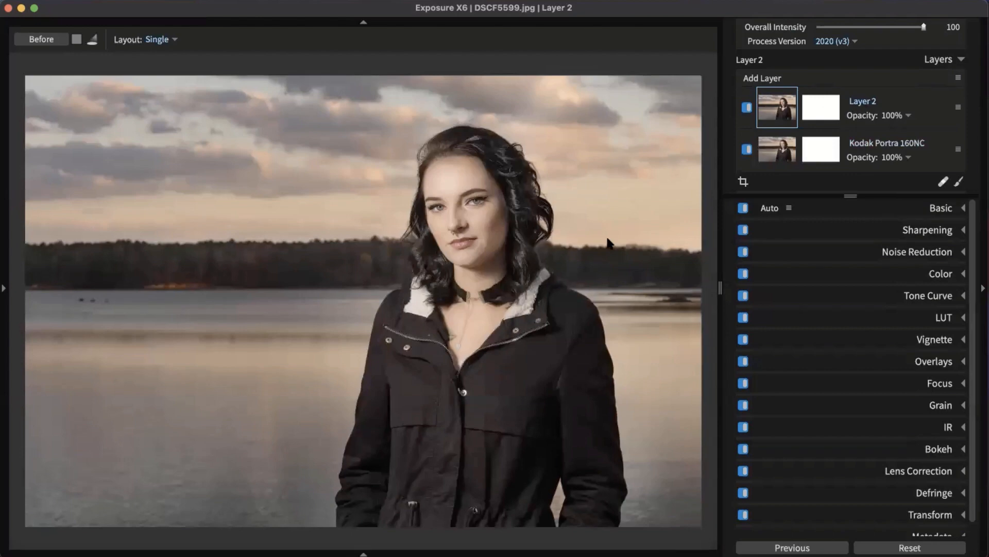
pyautogui.scroll(5, 608, 242)
pyautogui.scroll(-3, 356, 235)
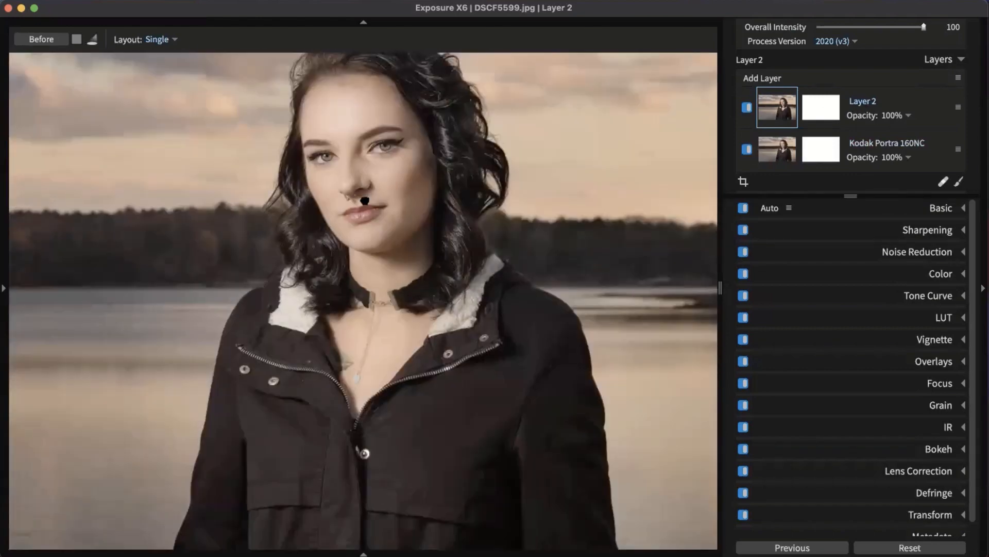
pyautogui.scroll(-3, 365, 200)
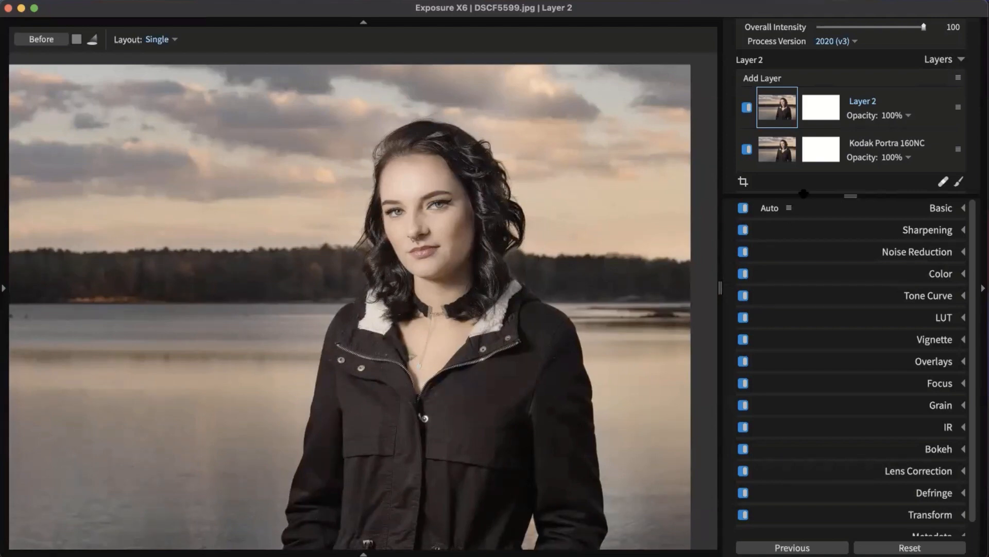
pyautogui.click(823, 109)
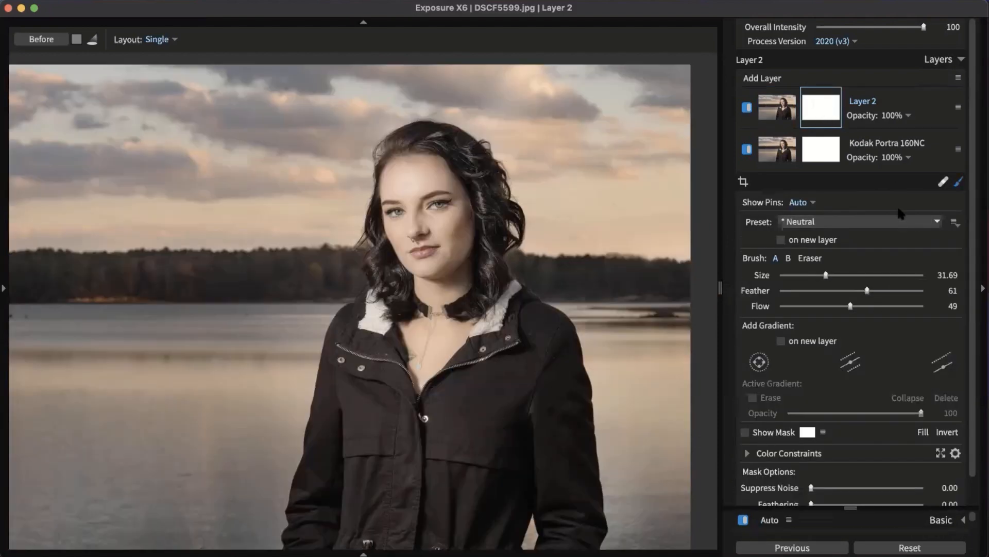
pyautogui.click(902, 221)
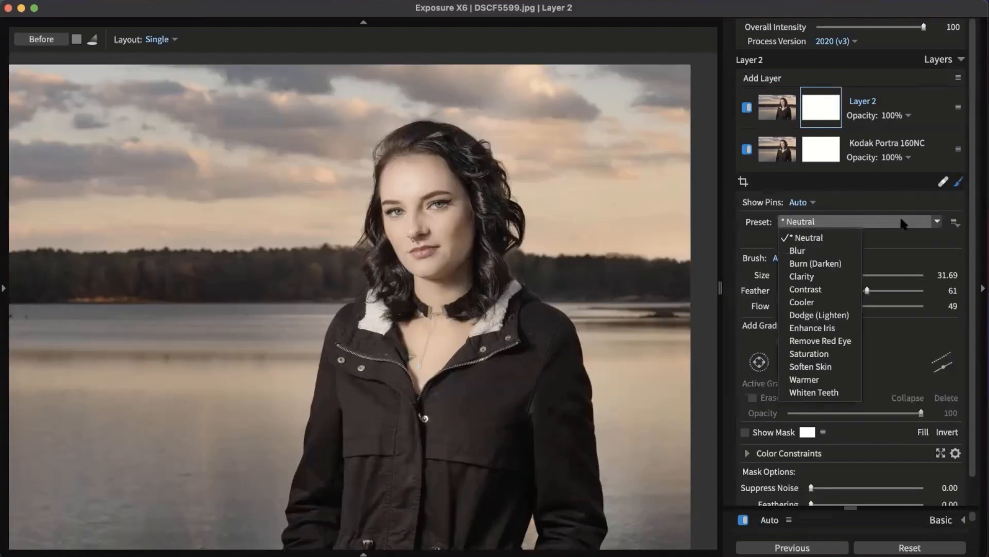
pyautogui.click(827, 367)
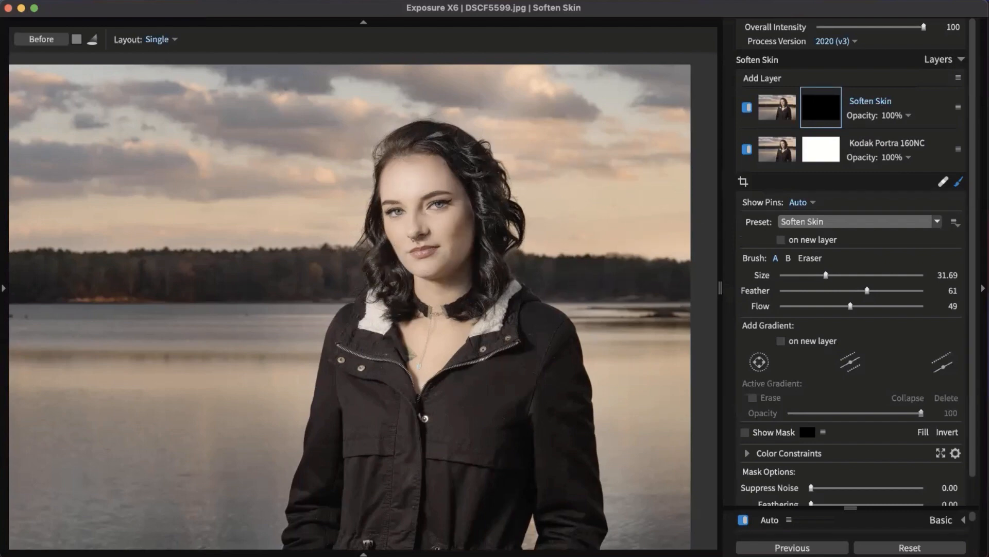
pyautogui.scroll(-2, 901, 264)
pyautogui.press('o')
pyautogui.click(812, 427)
pyautogui.scroll(-5, 876, 361)
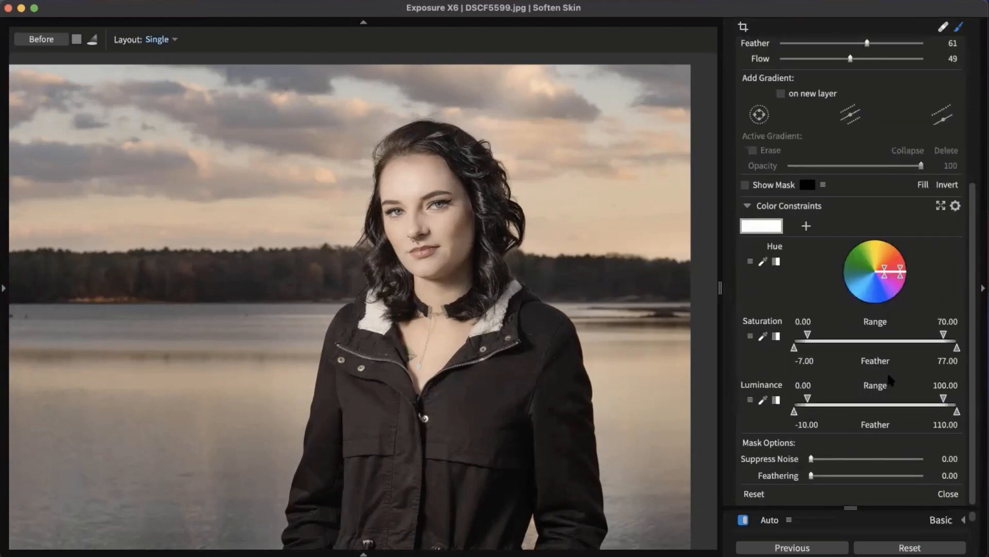
# Step: Sample the cheek's skin tone as the Soften Skin mask's hue range and preview the mask
pyautogui.click(750, 262)
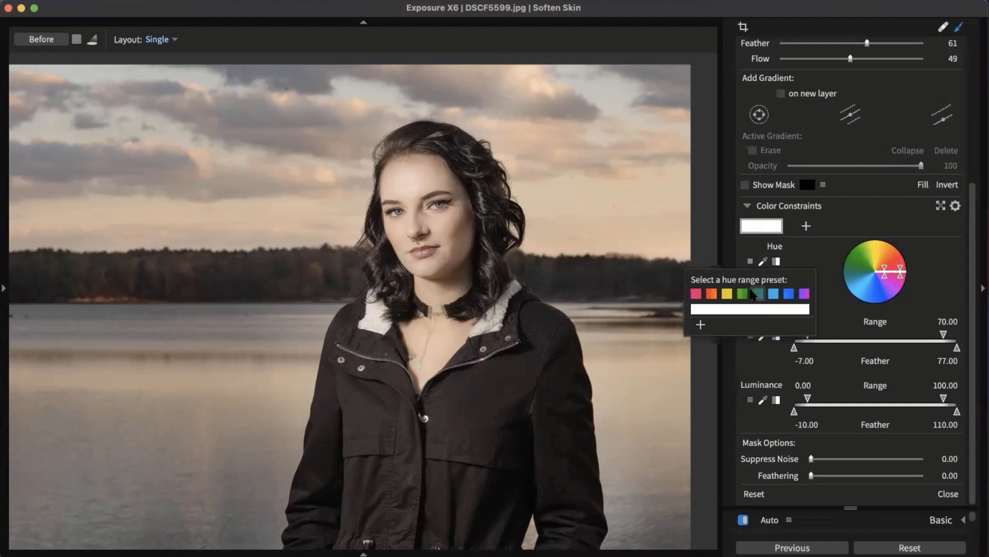
pyautogui.click(817, 258)
pyautogui.click(762, 261)
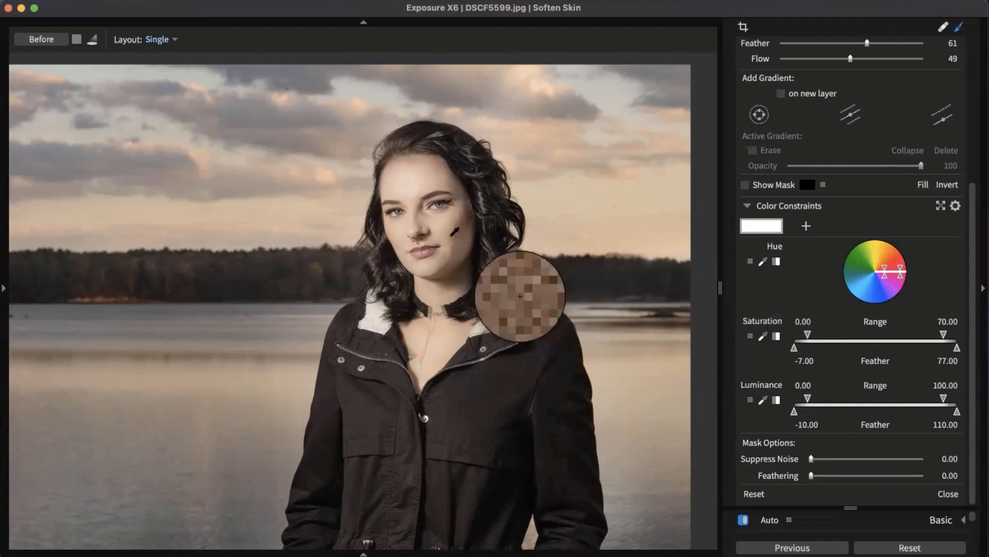
pyautogui.click(430, 224)
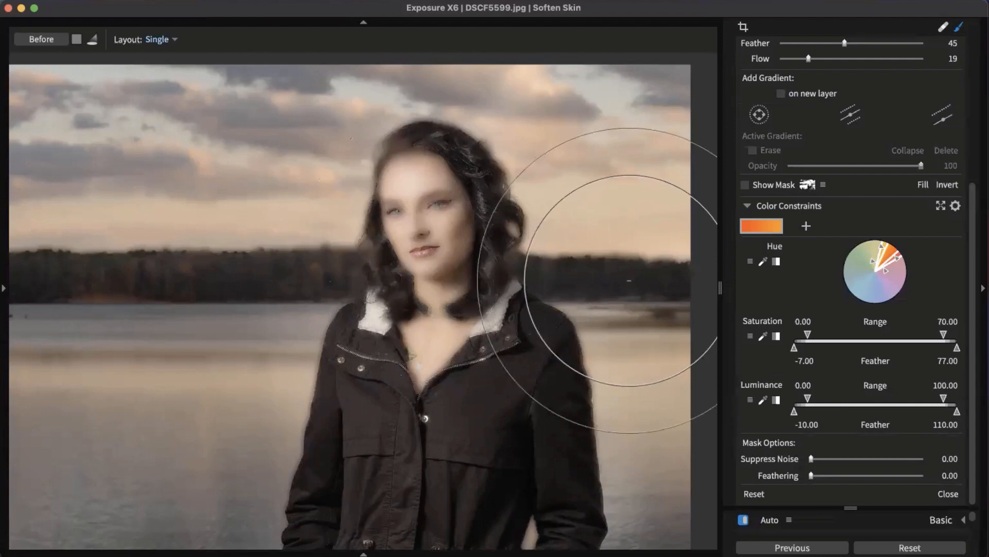
pyautogui.click(745, 185)
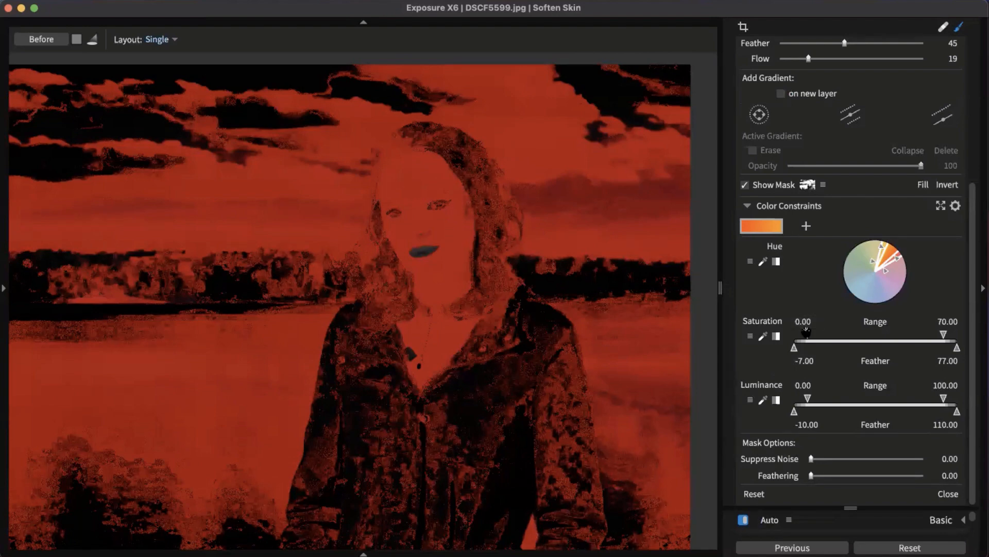
# Step: Narrow the mask to saturation 19.92–36.80 and luminance 55.97–100, then hide the mask preview
pyautogui.moveTo(809, 335); pyautogui.dragTo(811, 335)
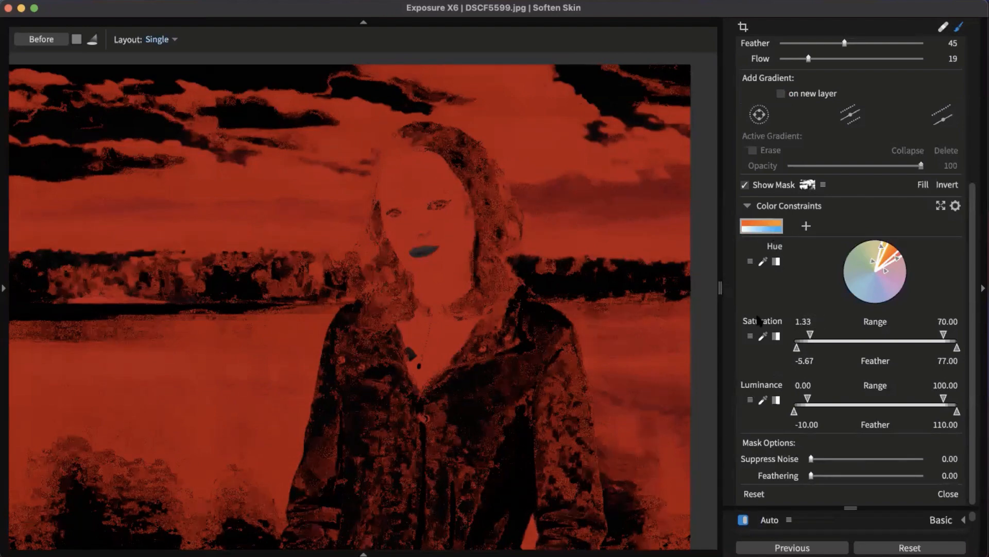
pyautogui.moveTo(810, 334); pyautogui.dragTo(846, 334)
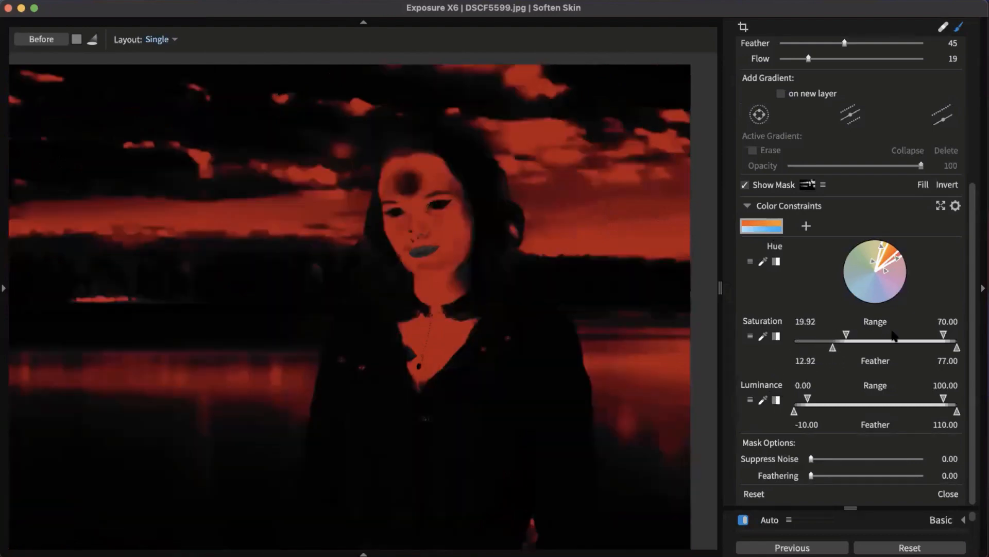
pyautogui.moveTo(947, 334); pyautogui.dragTo(870, 335)
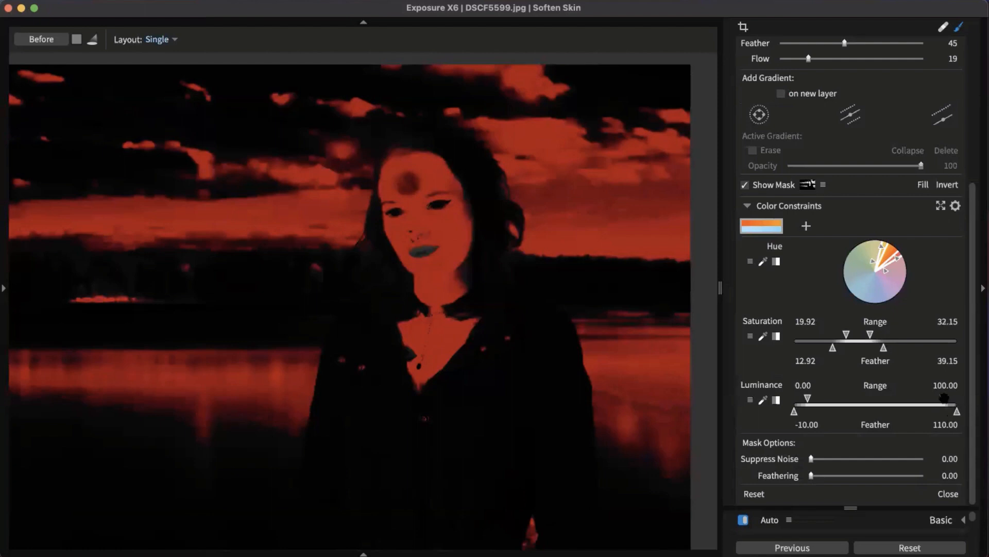
pyautogui.moveTo(944, 398)
pyautogui.mouseDown()
pyautogui.moveTo(917, 398)
pyautogui.moveTo(944, 398)
pyautogui.mouseUp()
pyautogui.moveTo(808, 398); pyautogui.dragTo(883, 398)
pyautogui.moveTo(871, 335); pyautogui.dragTo(878, 342)
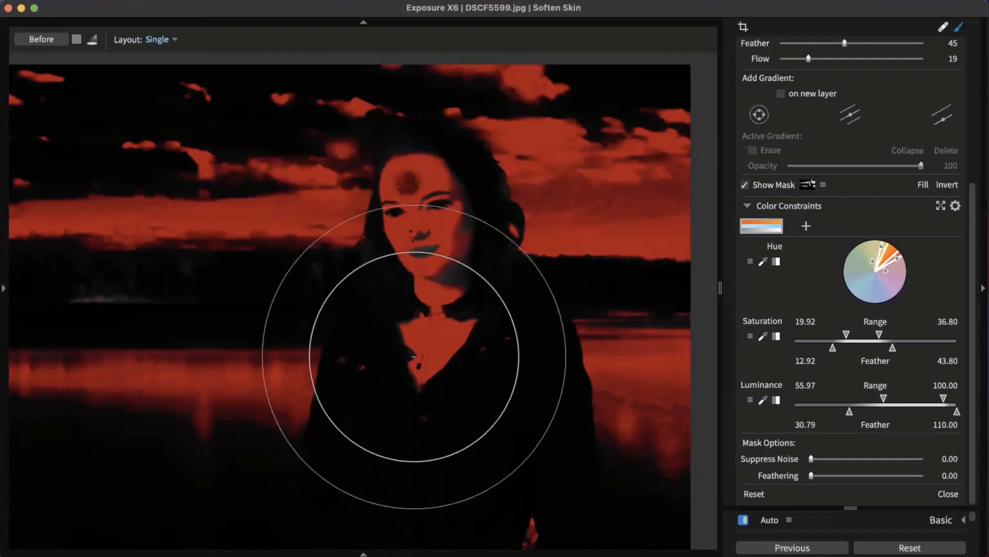
pyautogui.click(745, 185)
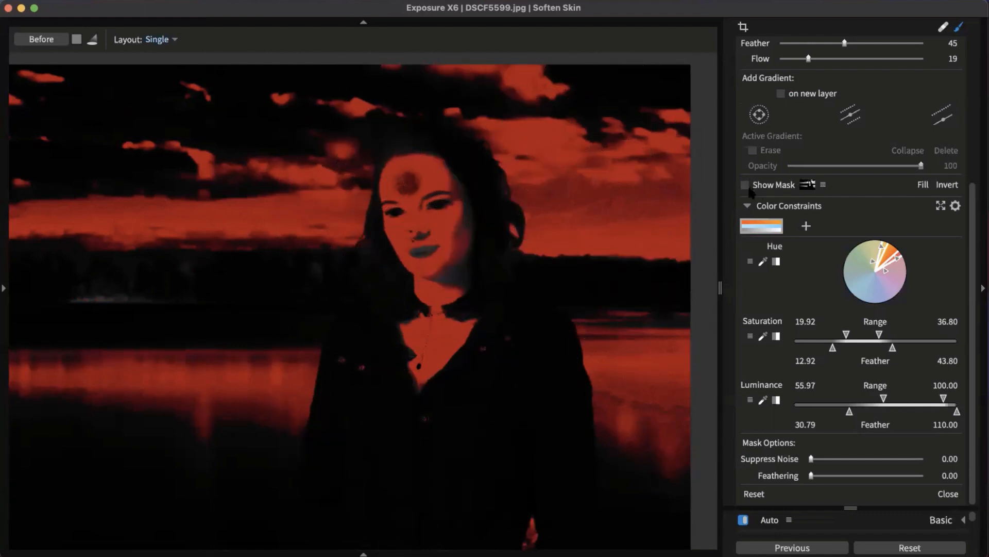
# Step: Switch the mask brush to the Eraser with Flow at 100
pyautogui.scroll(8, 888, 203)
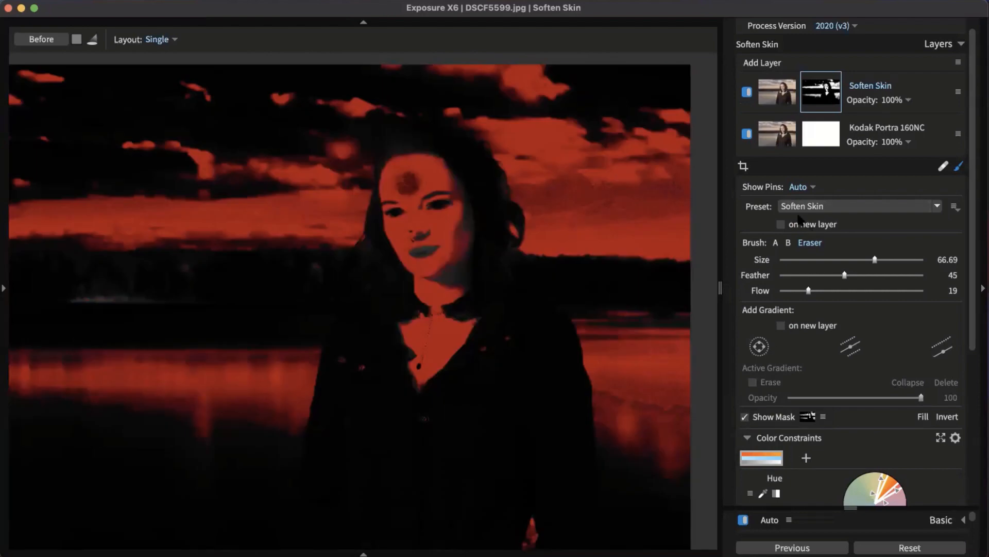
pyautogui.click(775, 243)
pyautogui.scroll(-3, 627, 335)
pyautogui.scroll(3, 627, 335)
pyautogui.scroll(-3, 627, 335)
pyautogui.click(807, 243)
pyautogui.scroll(2, 630, 314)
pyautogui.scroll(-4, 629, 317)
pyautogui.scroll(1, 636, 343)
pyautogui.moveTo(809, 290); pyautogui.dragTo(927, 288)
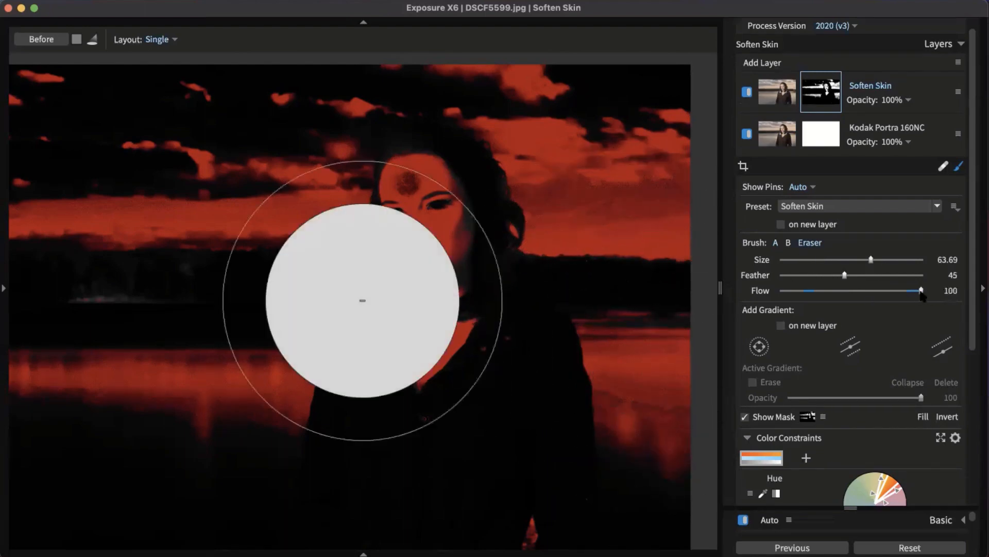
# Step: Erase the mask from the sky, water and hair, then hide the mask preview
pyautogui.moveTo(147, 308)
pyautogui.mouseDown()
pyautogui.moveTo(141, 378)
pyautogui.moveTo(195, 330)
pyautogui.moveTo(237, 413)
pyautogui.moveTo(149, 371)
pyautogui.moveTo(49, 232)
pyautogui.moveTo(75, 159)
pyautogui.moveTo(195, 115)
pyautogui.moveTo(190, 197)
pyautogui.moveTo(212, 275)
pyautogui.moveTo(193, 349)
pyautogui.moveTo(278, 430)
pyautogui.mouseUp()
pyautogui.scroll(-3, 574, 394)
pyautogui.scroll(5, 574, 393)
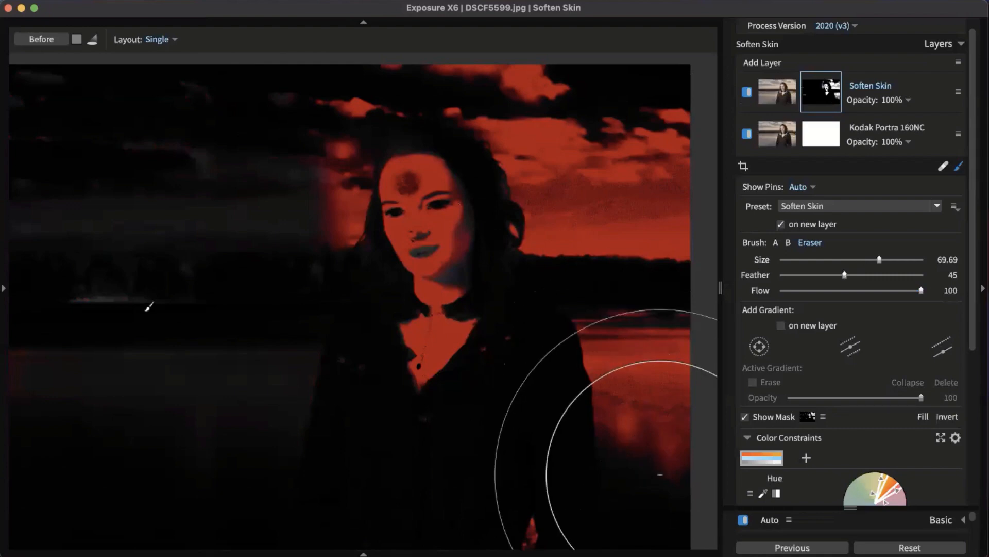
pyautogui.scroll(-6, 641, 310)
pyautogui.moveTo(640, 309)
pyautogui.mouseDown()
pyautogui.moveTo(640, 349)
pyautogui.moveTo(592, 165)
pyautogui.moveTo(643, 124)
pyautogui.moveTo(471, 44)
pyautogui.moveTo(277, 44)
pyautogui.mouseUp()
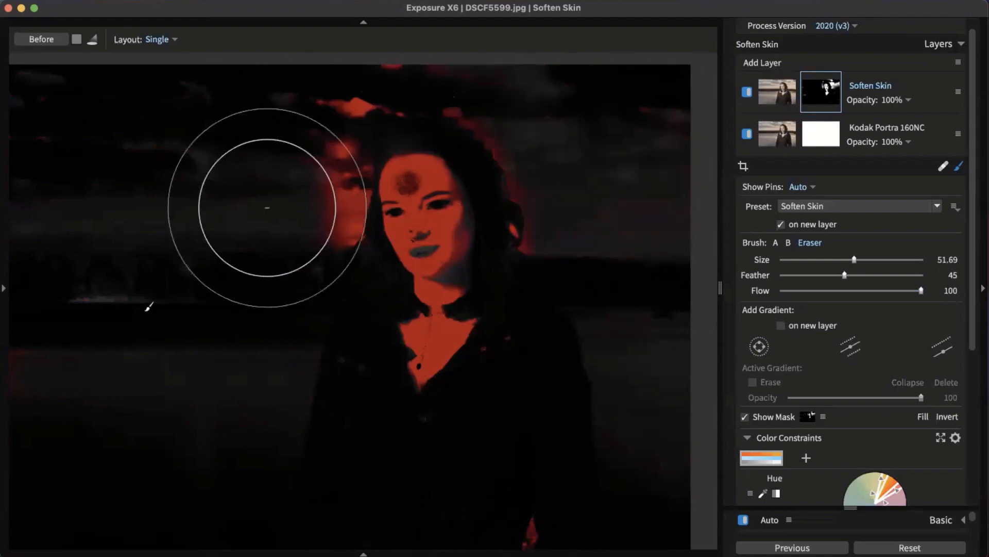
pyautogui.scroll(-4, 266, 218)
pyautogui.moveTo(266, 219)
pyautogui.mouseDown()
pyautogui.moveTo(317, 235)
pyautogui.moveTo(305, 143)
pyautogui.moveTo(503, 80)
pyautogui.moveTo(532, 111)
pyautogui.moveTo(521, 115)
pyautogui.moveTo(546, 260)
pyautogui.moveTo(638, 368)
pyautogui.moveTo(705, 375)
pyautogui.moveTo(496, 530)
pyautogui.mouseUp()
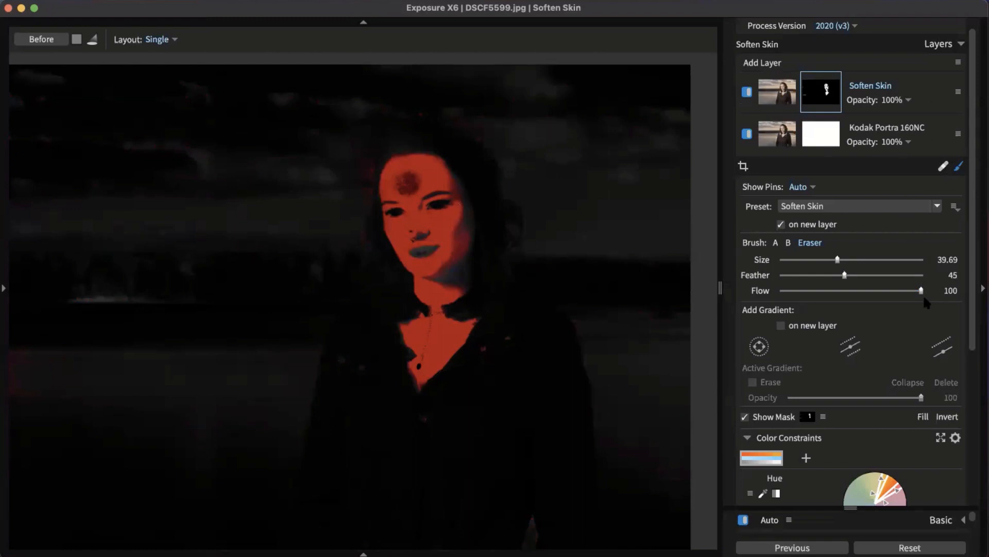
pyautogui.click(754, 419)
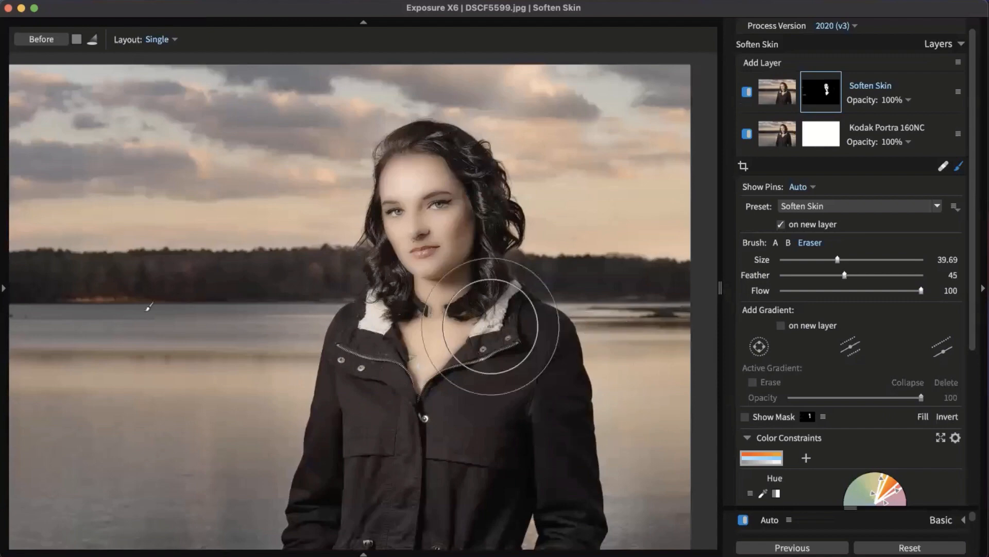
# Step: Drop the Soften Skin layer's opacity to 26%, check the mask coverage, and select the layer image
pyautogui.click(906, 100)
pyautogui.moveTo(921, 125); pyautogui.dragTo(817, 133)
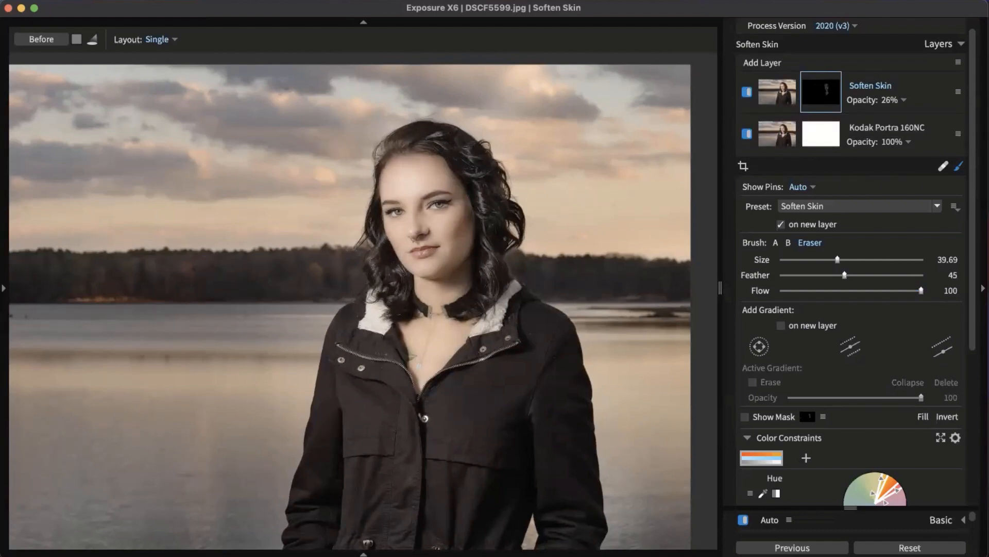
pyautogui.click(408, 183)
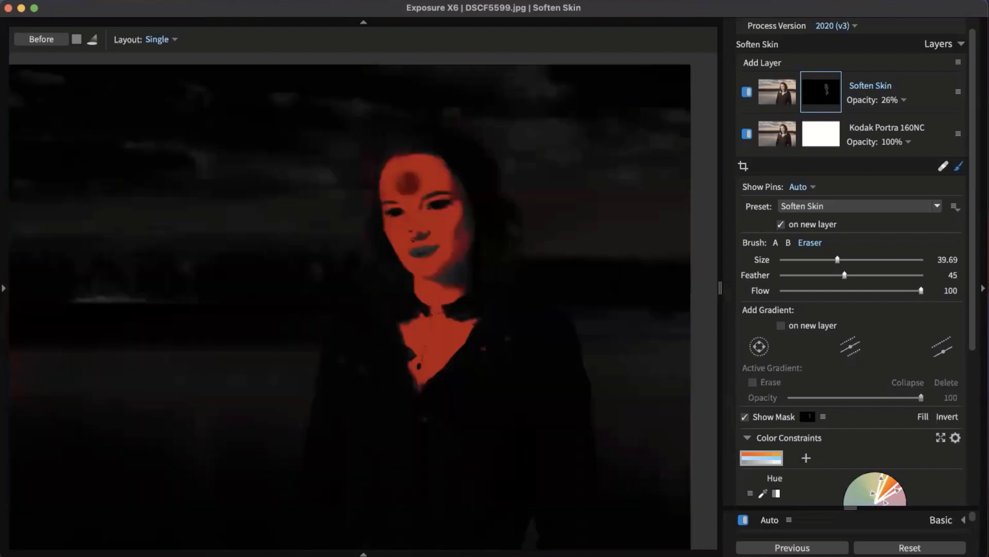
pyautogui.press('o')
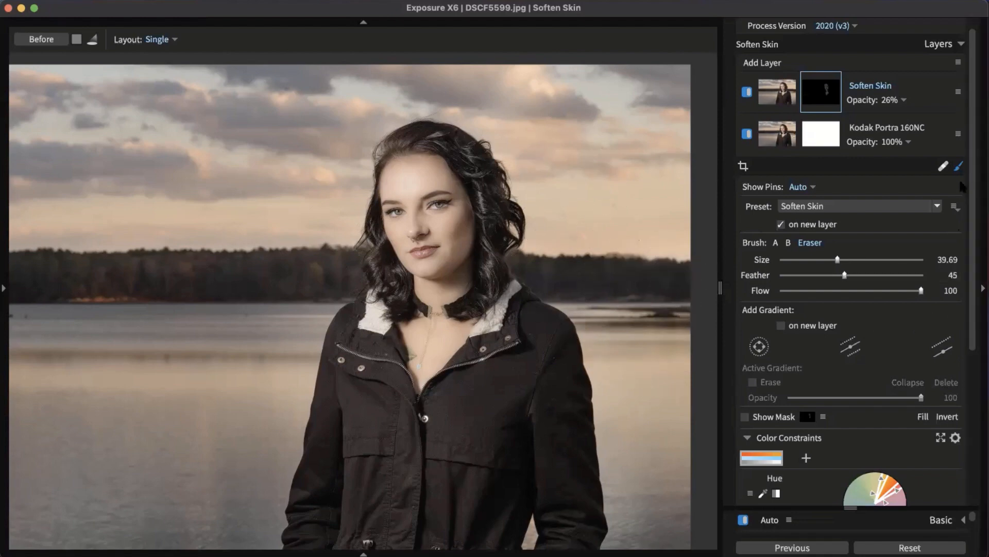
pyautogui.click(777, 91)
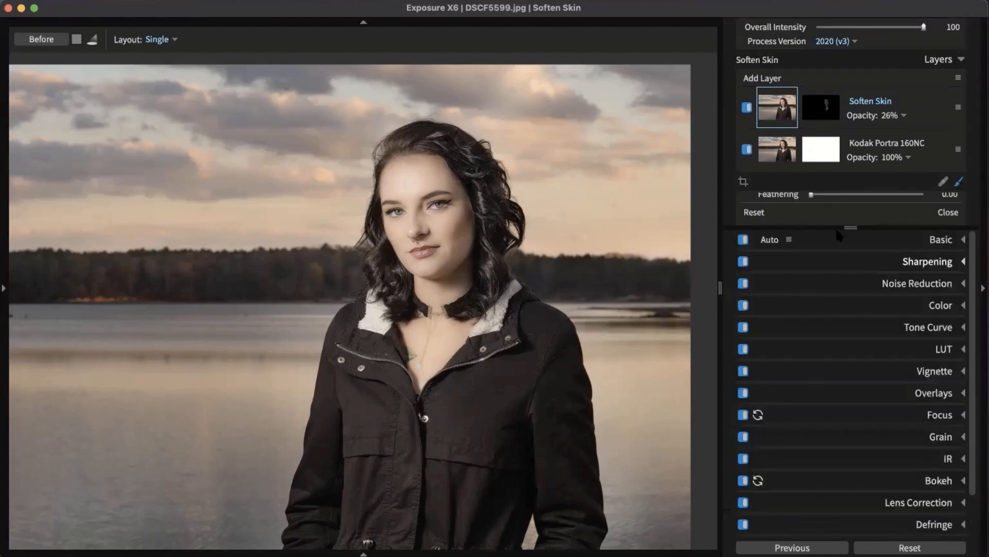
# Step: Collapse Color Constraints, keep the Soften Skin preset, and reveal the histogram, folders and film presets panel
pyautogui.click(958, 181)
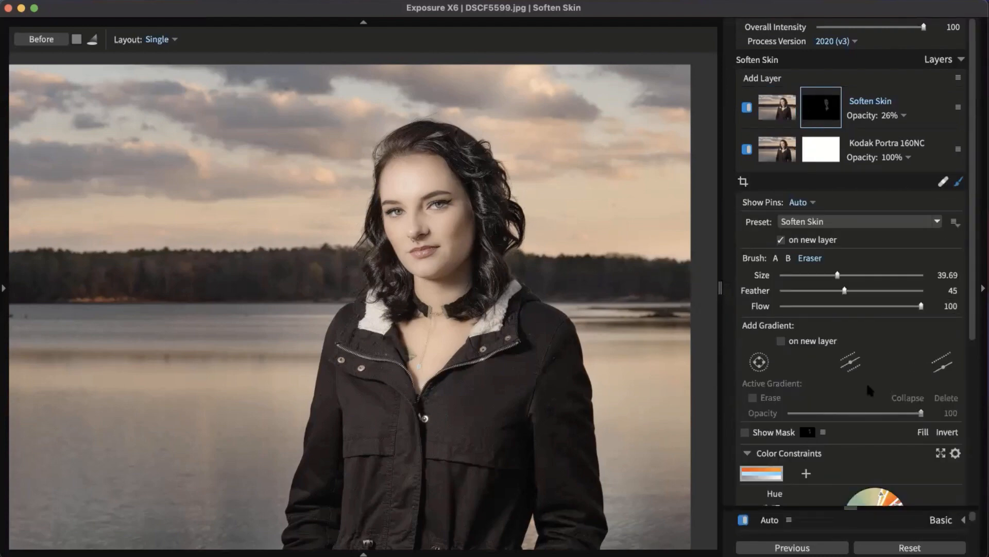
pyautogui.scroll(-3, 871, 390)
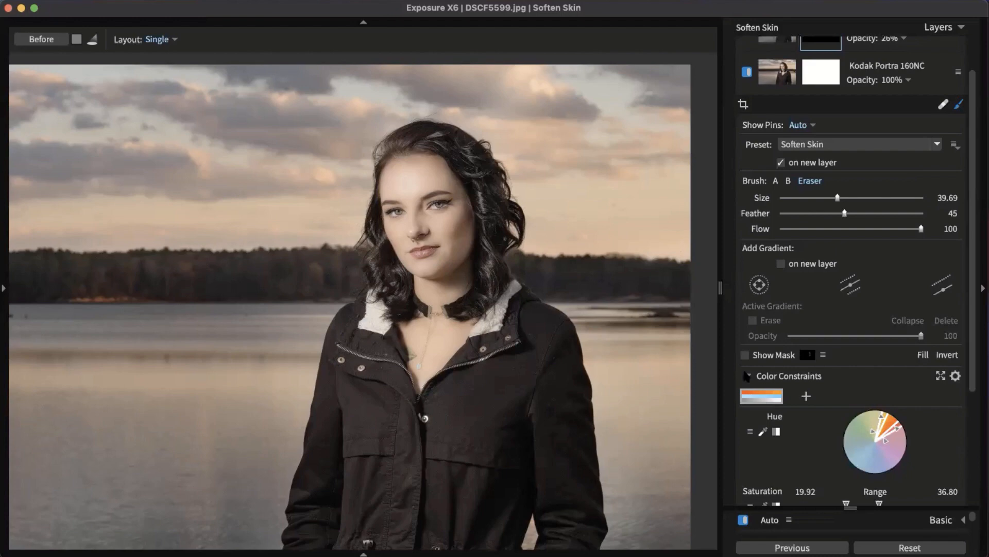
pyautogui.click(747, 376)
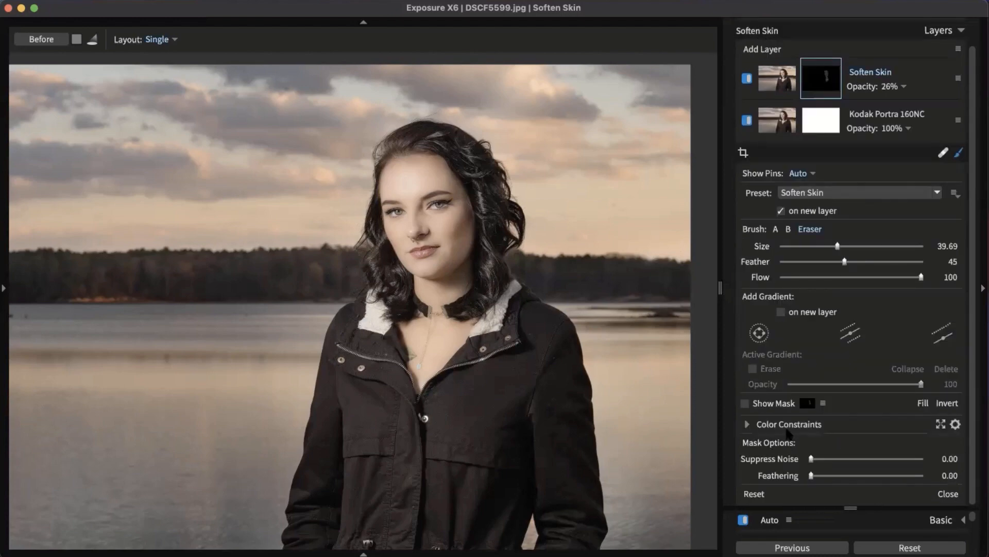
pyautogui.scroll(1, 811, 282)
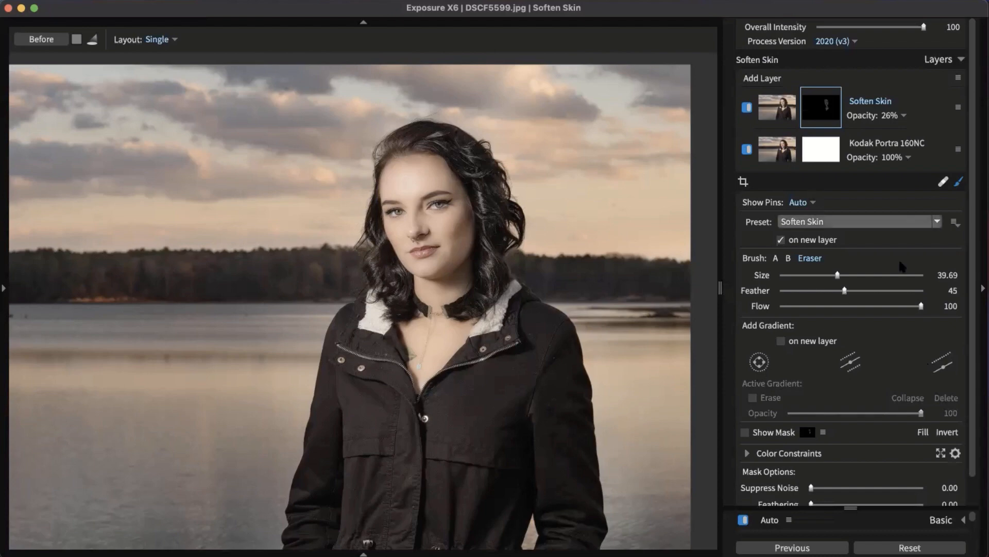
pyautogui.click(912, 220)
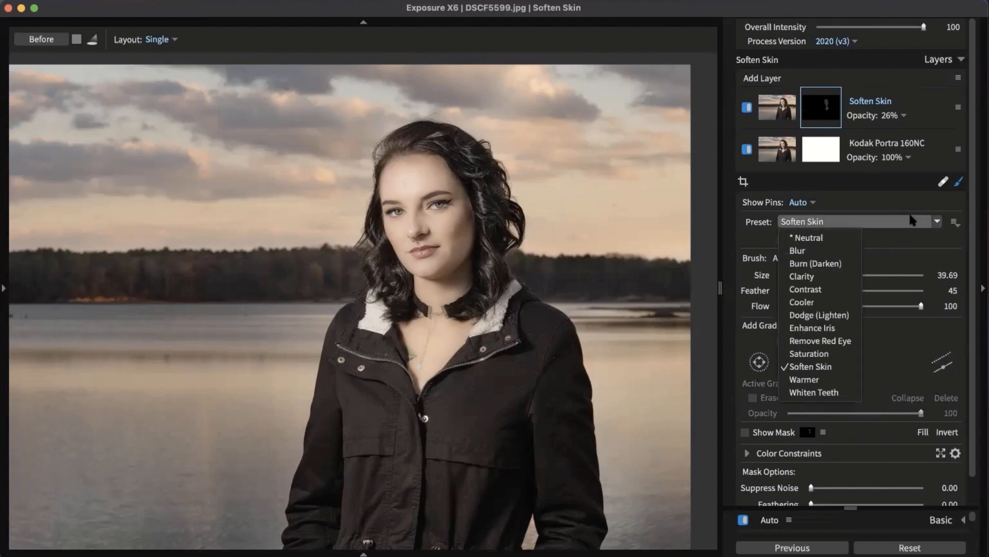
pyautogui.click(912, 221)
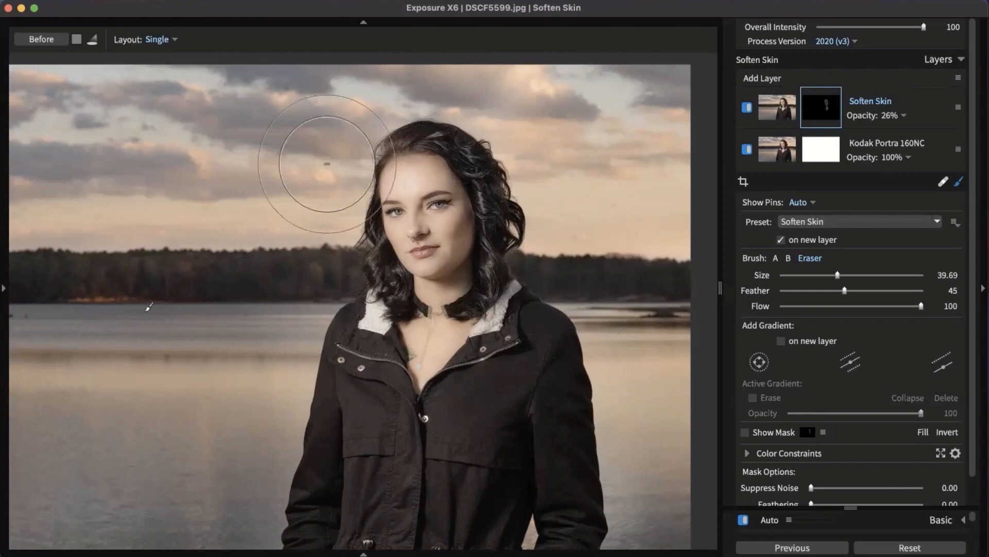
pyautogui.click(4, 285)
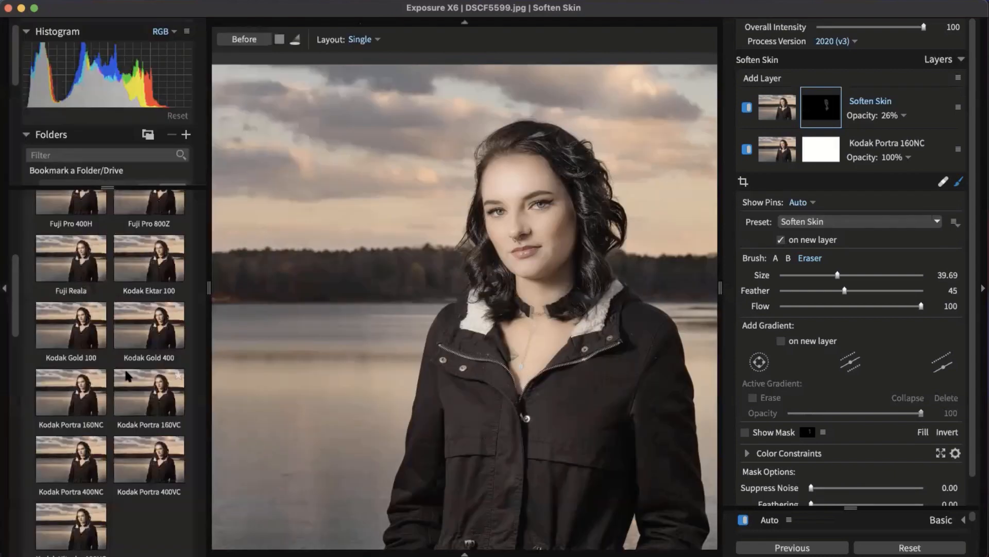
# Step: Expand the History list and step through the brushing and saturation/luminance mask edits
pyautogui.scroll(5, 57, 337)
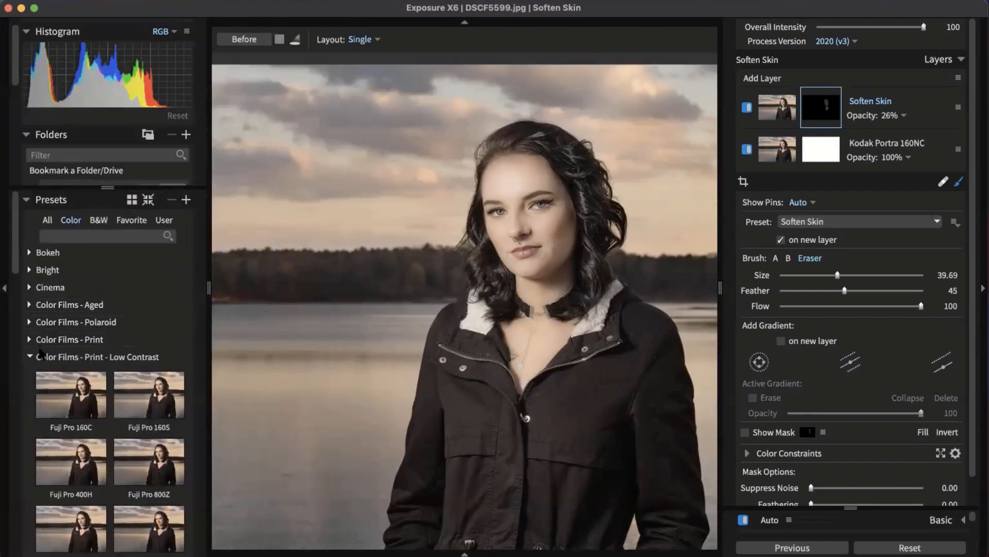
pyautogui.click(49, 200)
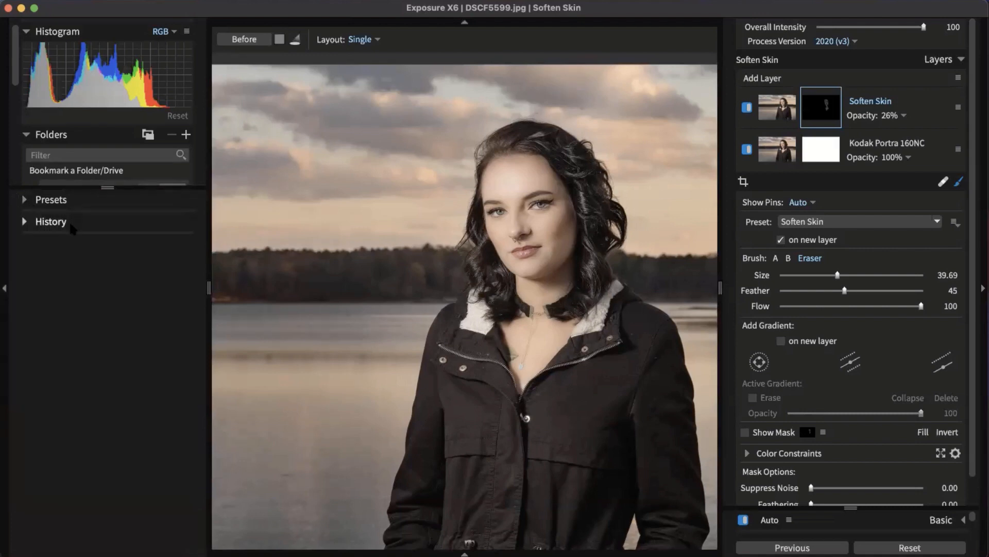
pyautogui.click(66, 226)
pyautogui.click(90, 297)
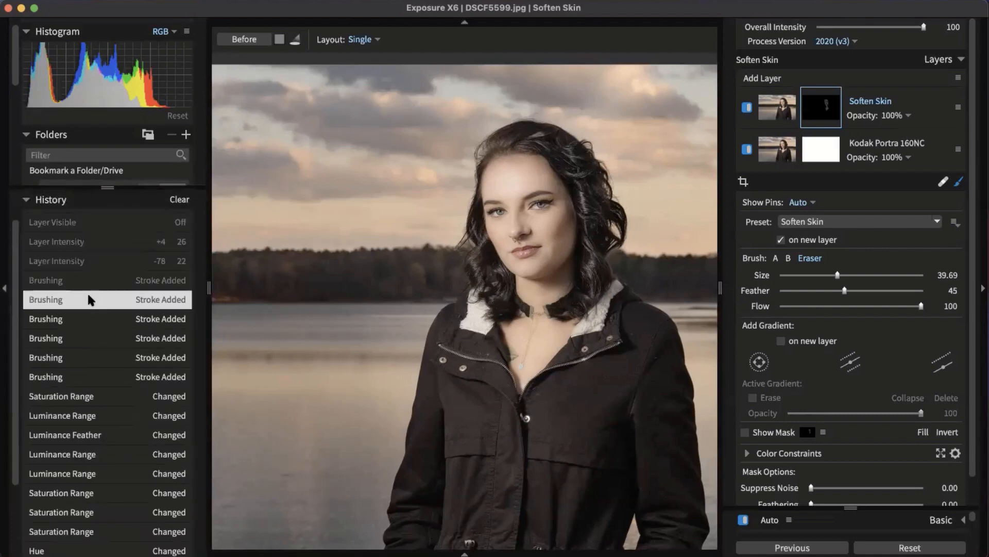
pyautogui.scroll(-1, 92, 302)
pyautogui.click(98, 304)
pyautogui.click(103, 315)
pyautogui.click(138, 413)
pyautogui.click(139, 354)
pyautogui.click(138, 297)
pyautogui.click(138, 257)
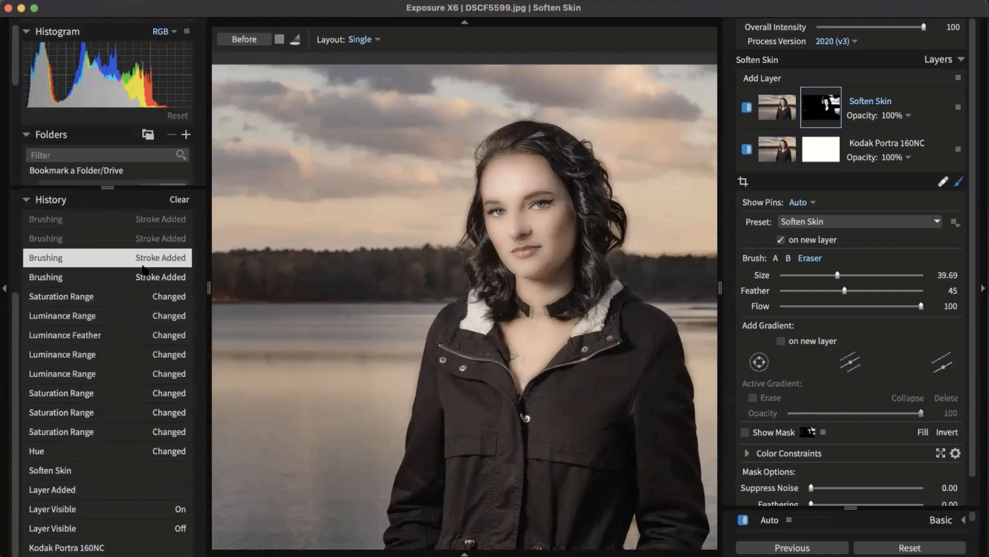
pyautogui.click(139, 277)
pyautogui.click(147, 295)
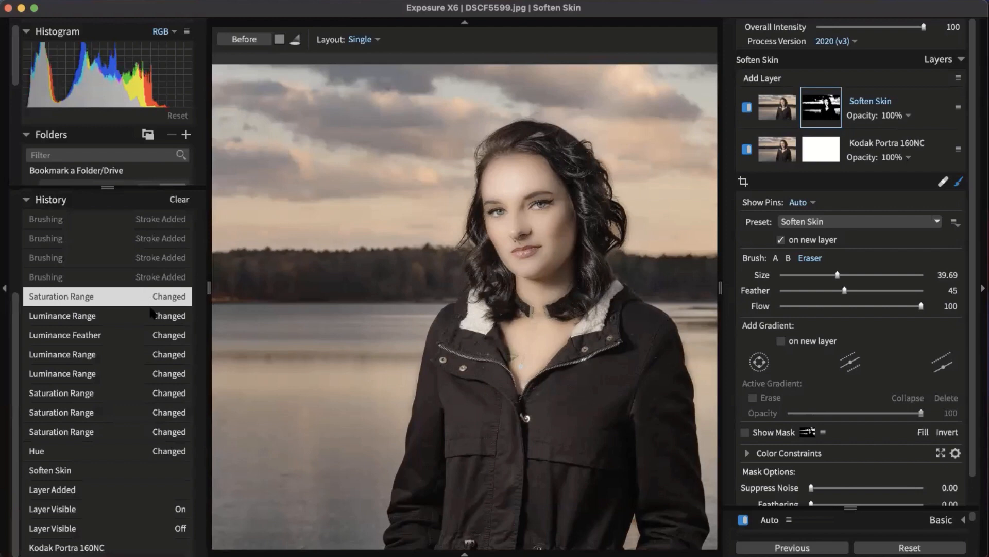
pyautogui.click(150, 316)
pyautogui.click(151, 335)
pyautogui.click(152, 354)
pyautogui.click(149, 374)
pyautogui.click(145, 407)
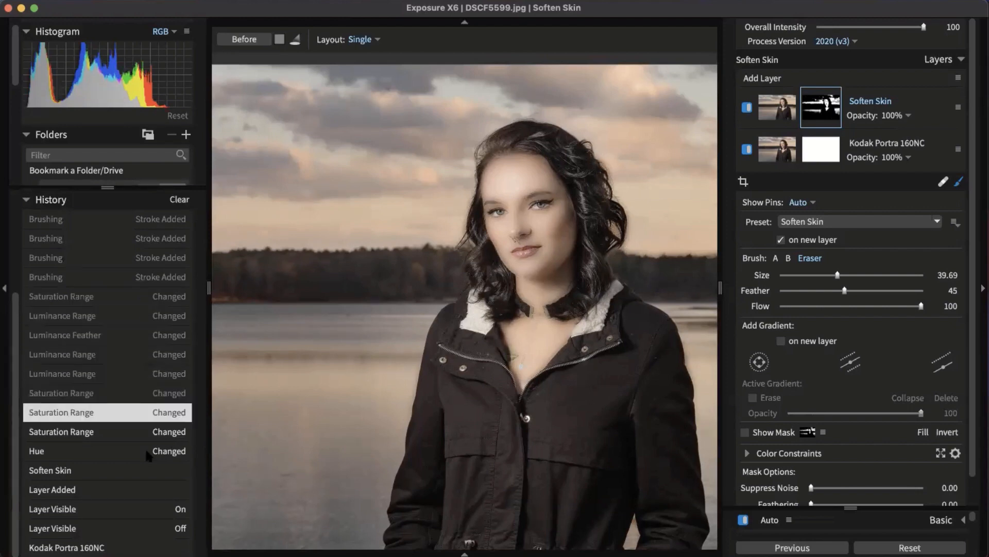
# Step: Return to the latest 'Layer Visible On' history state and bring the Finder window forward
pyautogui.scroll(4, 145, 407)
pyautogui.click(147, 477)
pyautogui.click(147, 488)
pyautogui.scroll(-2, 146, 485)
pyautogui.scroll(-2, 146, 486)
pyautogui.click(140, 511)
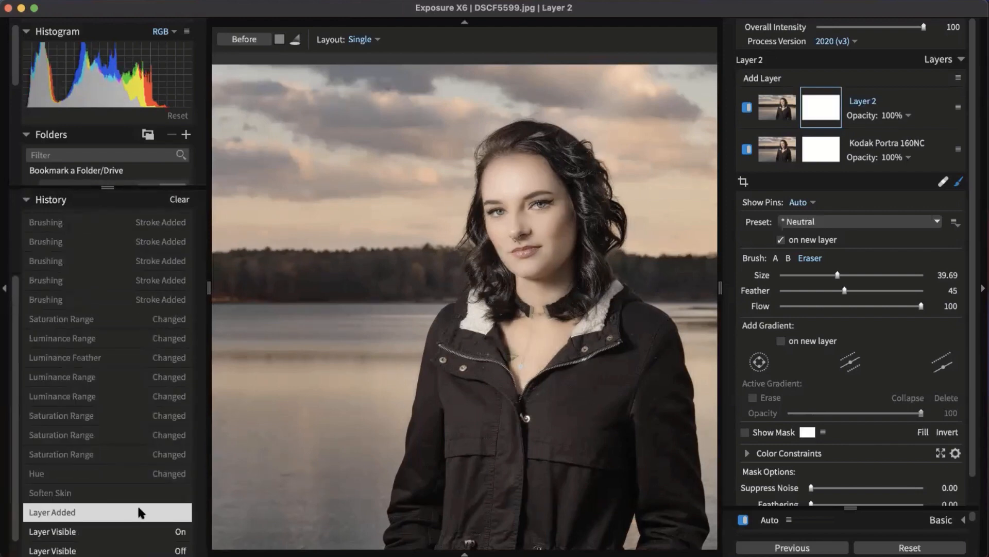
pyautogui.click(146, 472)
pyautogui.click(148, 454)
pyautogui.click(151, 395)
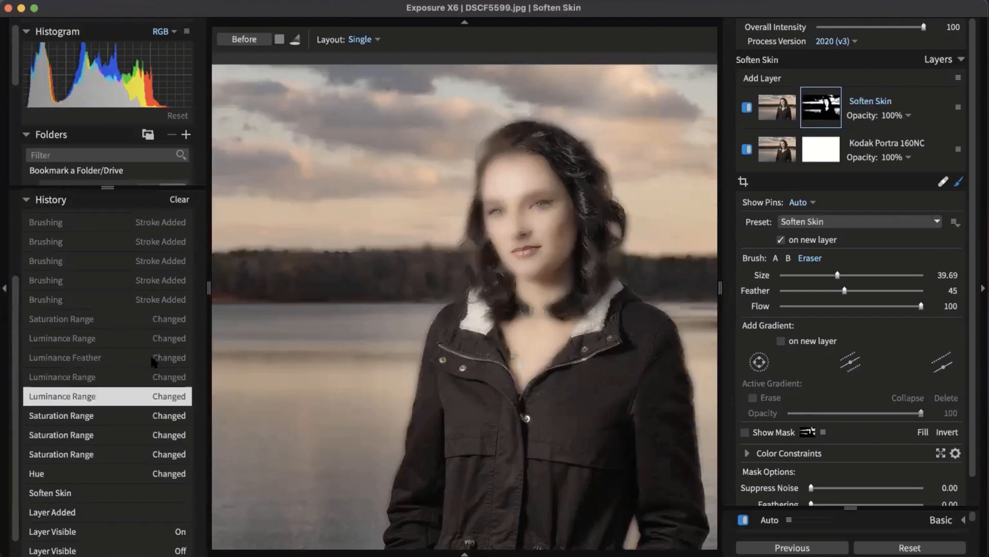
pyautogui.click(152, 360)
pyautogui.scroll(4, 153, 359)
pyautogui.click(152, 357)
pyautogui.click(153, 299)
pyautogui.click(135, 318)
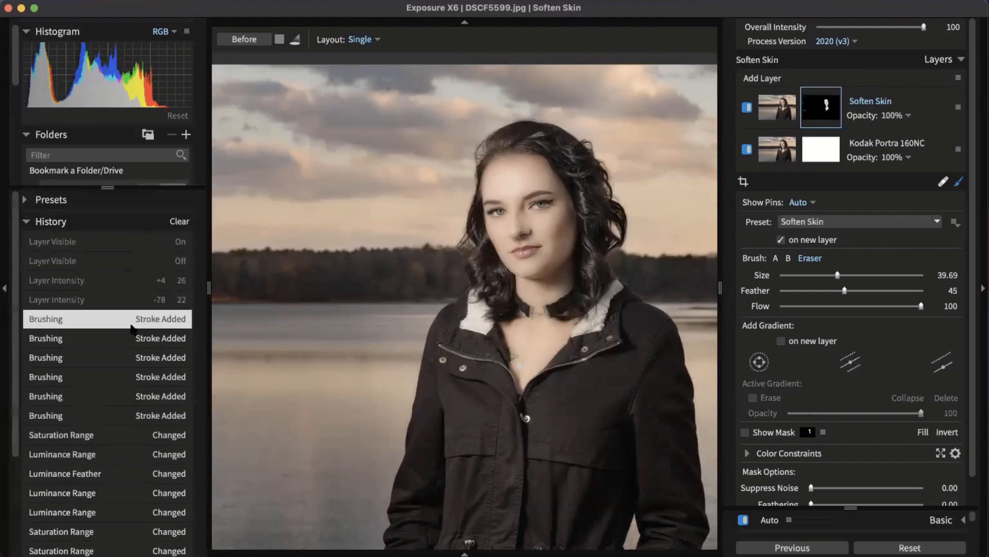
pyautogui.click(149, 241)
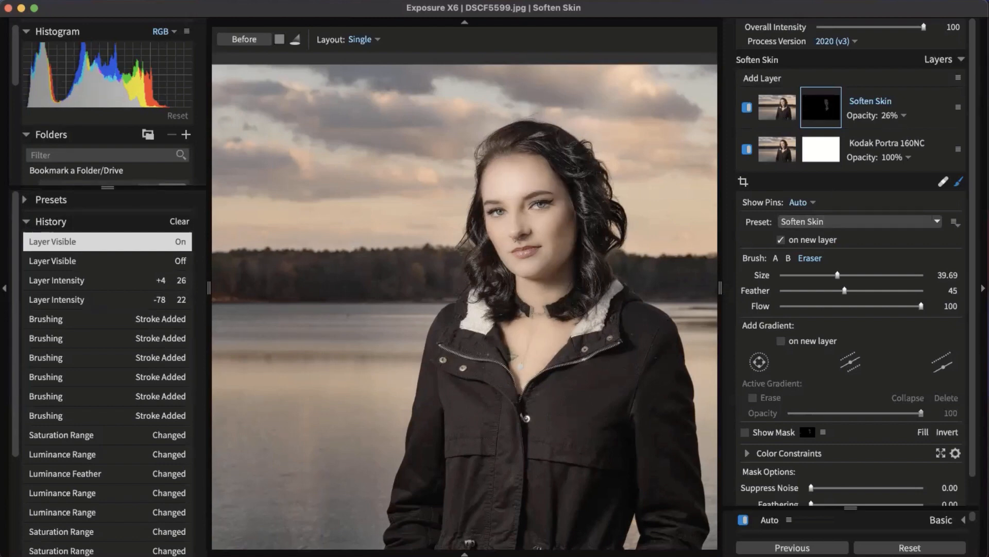
pyautogui.moveTo(103, 556); pyautogui.dragTo(427, 94)
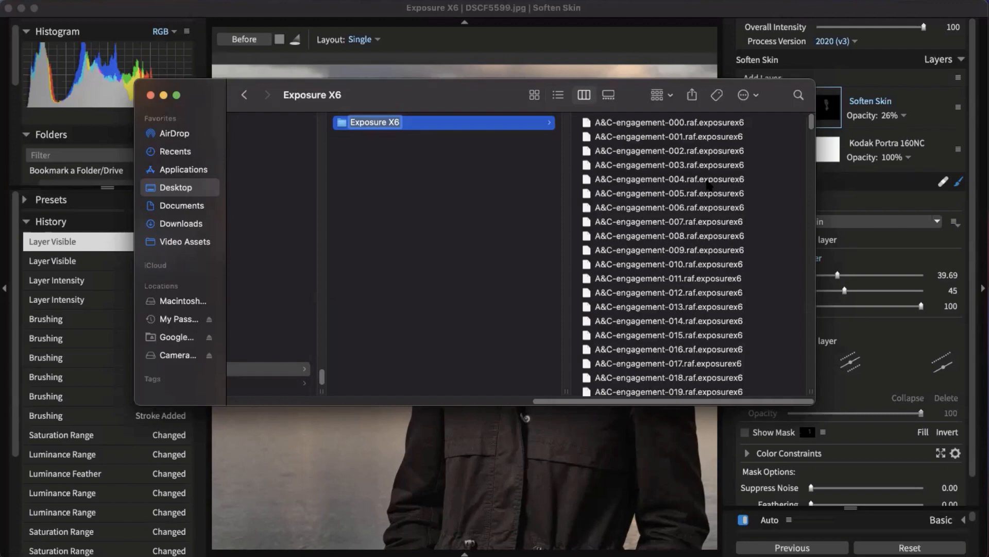
pyautogui.moveTo(624, 401); pyautogui.dragTo(401, 283)
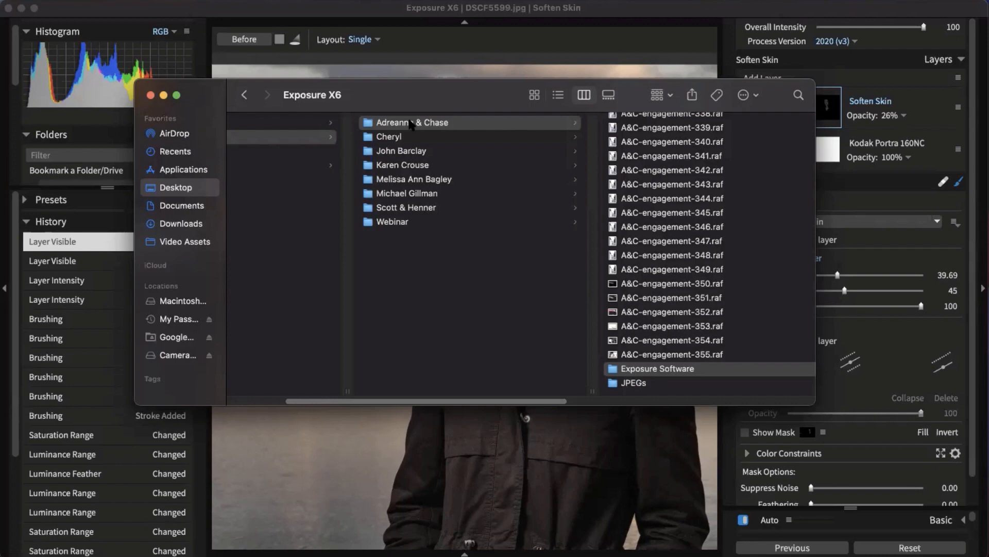
pyautogui.click(676, 18)
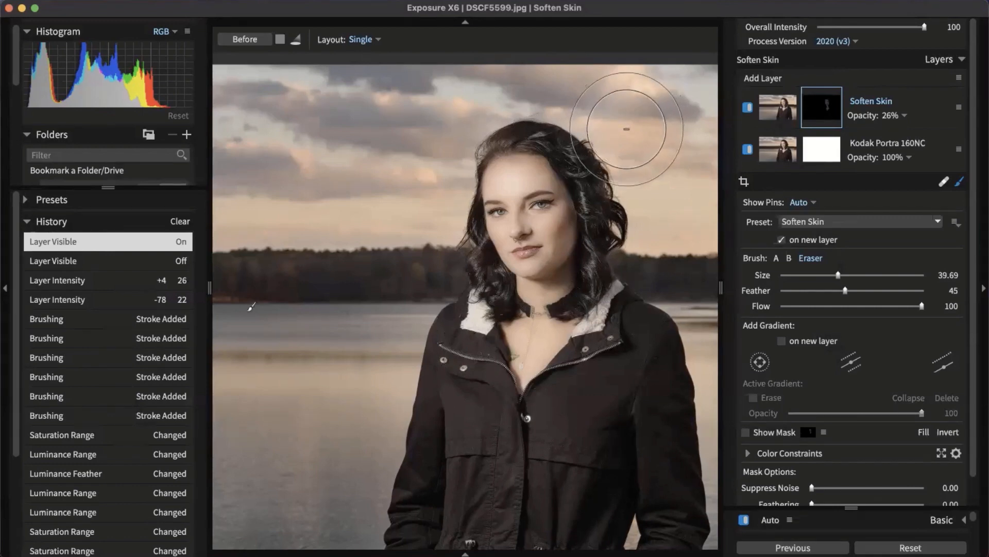
# Step: Show the folder as a full-window thumbnail grid with all 19 images selected
pyautogui.press('g')
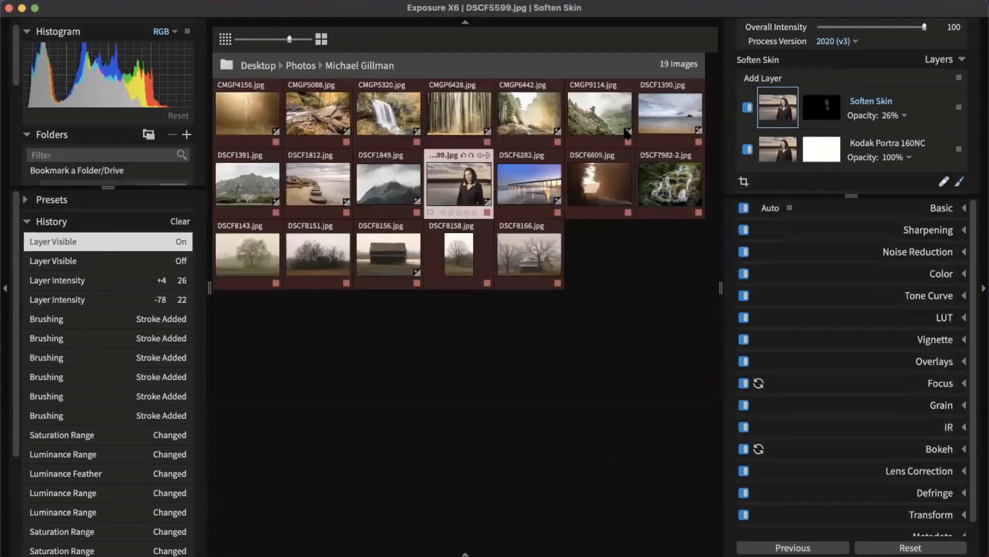
pyautogui.press('Tab')
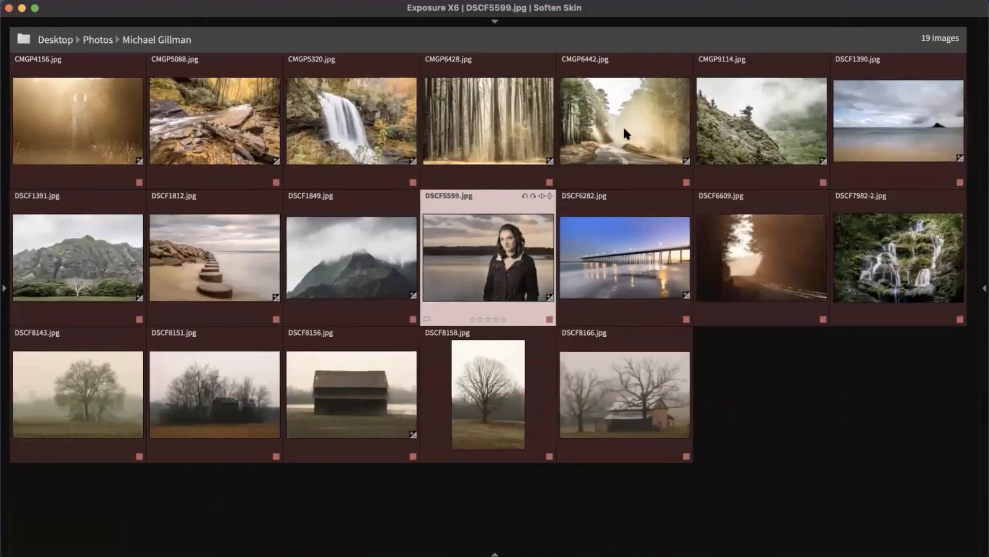
pyautogui.press('super+a')
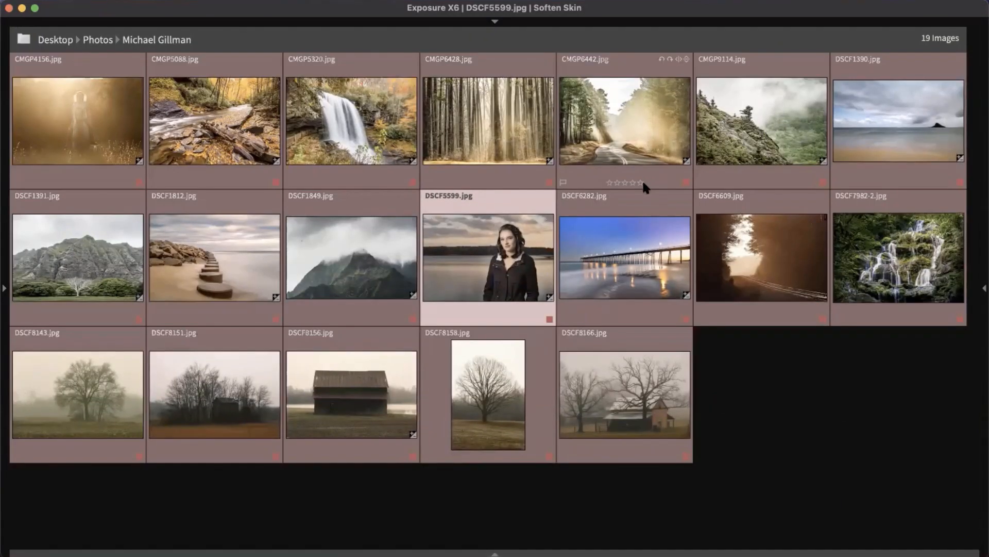
# Step: Review Export to Folder settings (JPEG quality 80, sRGB, no watermark), then cancel
pyautogui.press('super+shift+e')
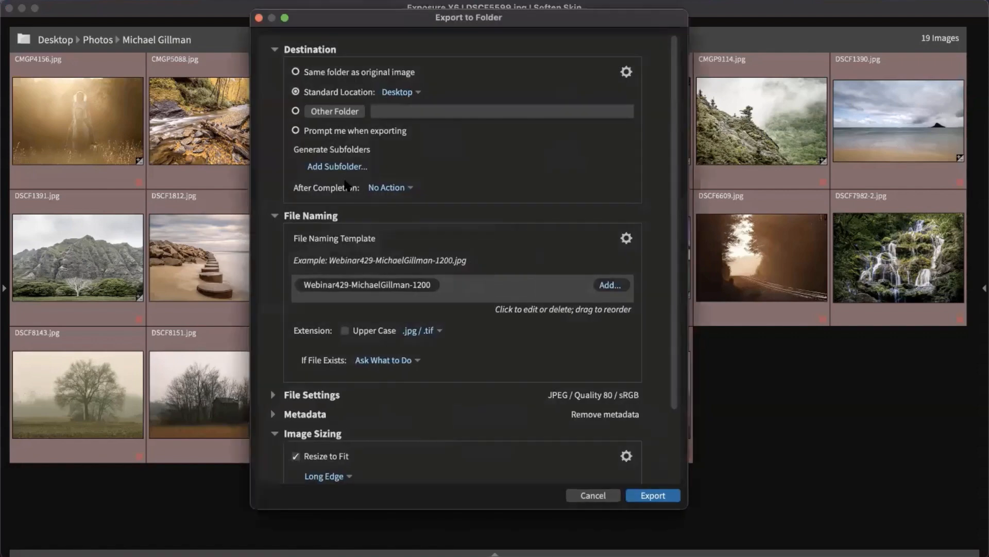
pyautogui.moveTo(375, 24); pyautogui.dragTo(400, 35)
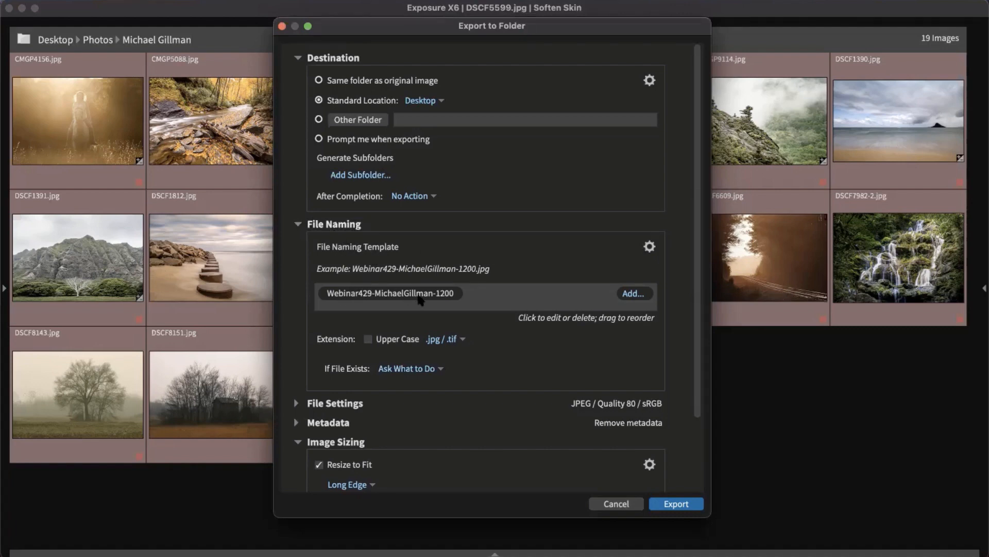
pyautogui.scroll(-4, 420, 299)
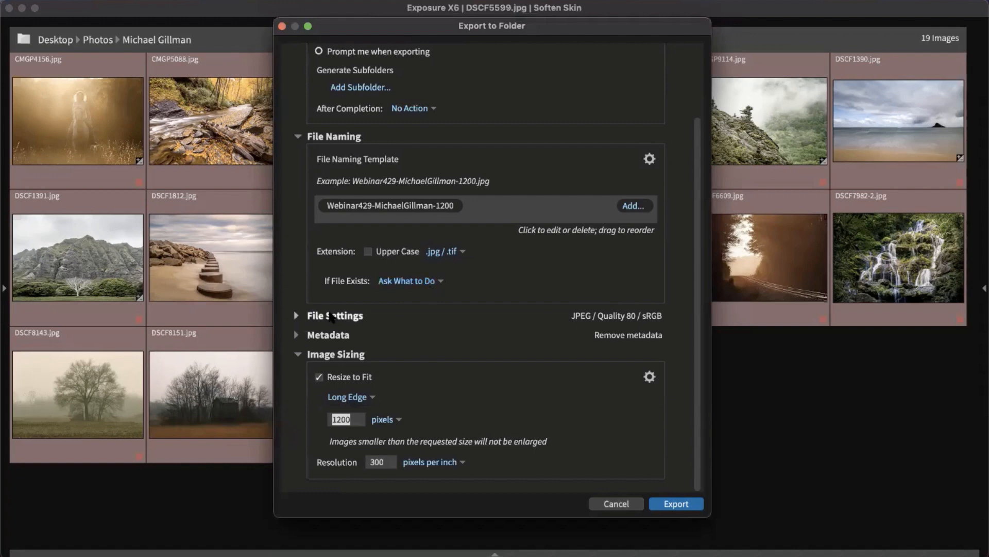
pyautogui.click(316, 325)
pyautogui.scroll(-3, 417, 252)
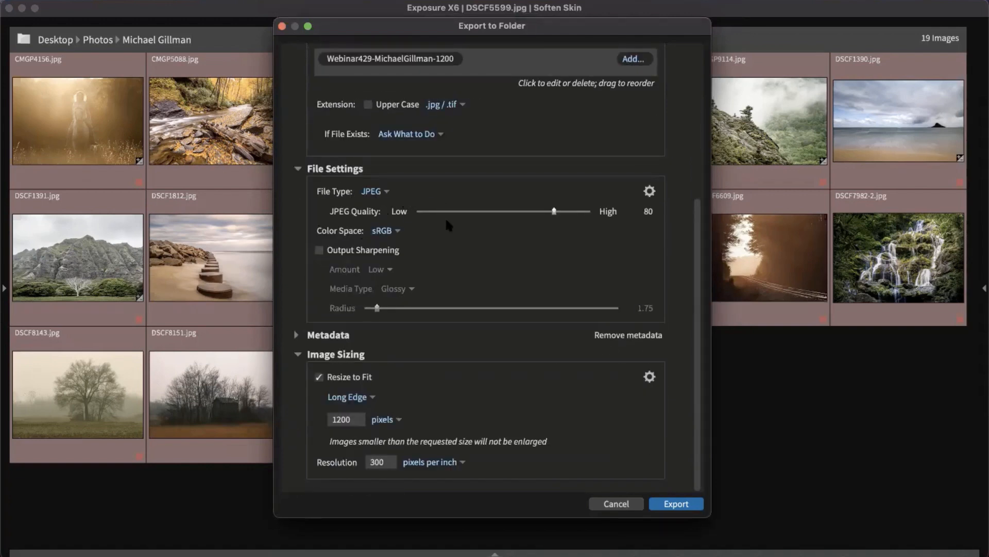
pyautogui.click(554, 212)
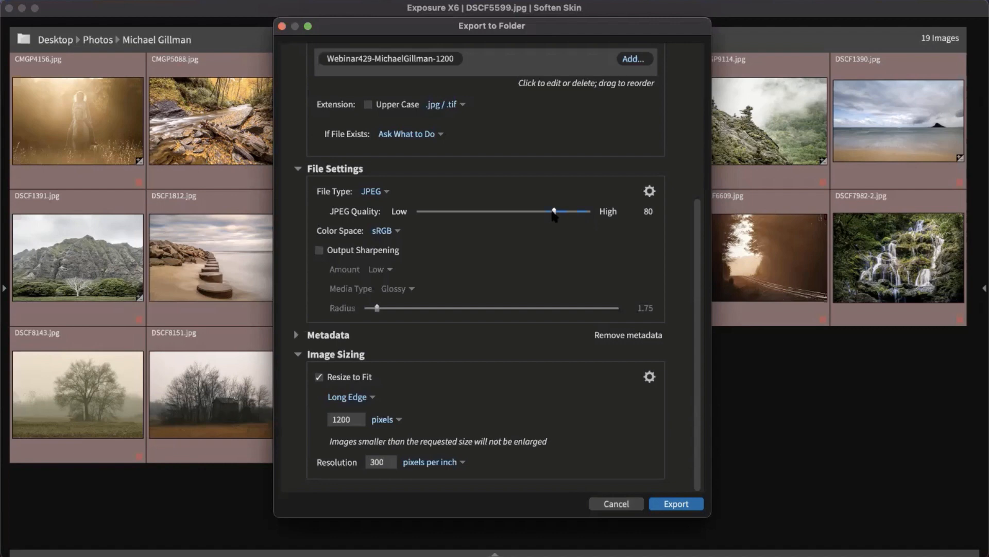
pyautogui.click(396, 231)
pyautogui.click(417, 225)
pyautogui.click(329, 334)
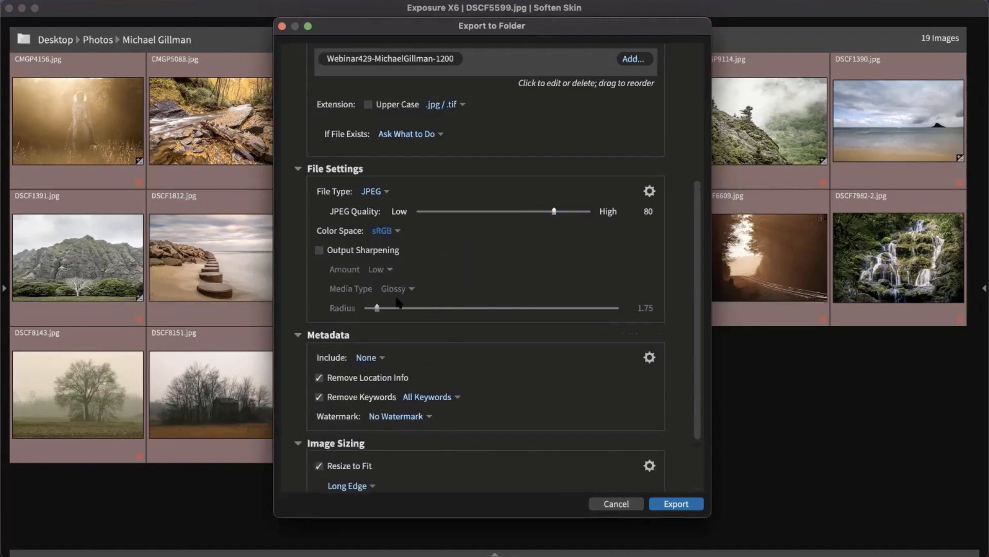
pyautogui.scroll(-2, 390, 393)
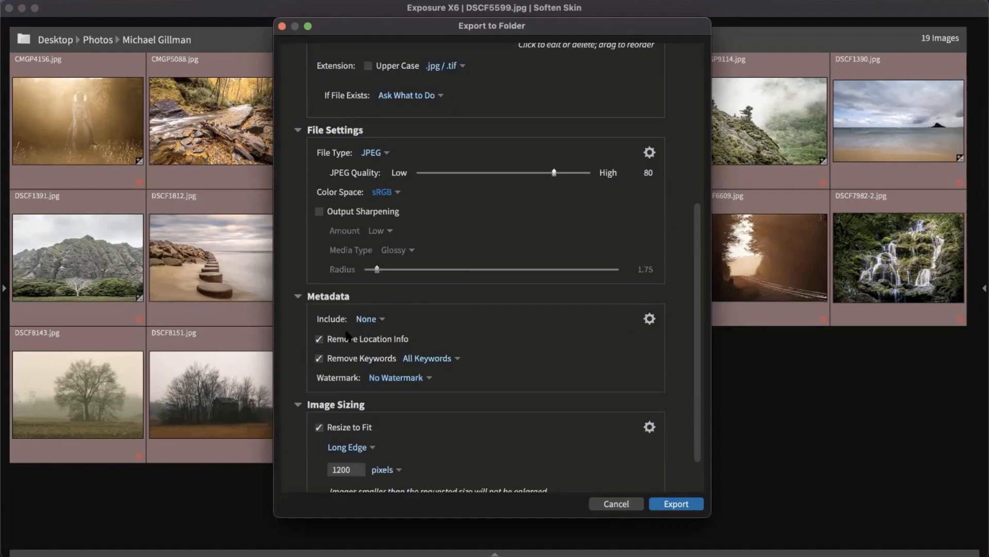
pyautogui.click(406, 377)
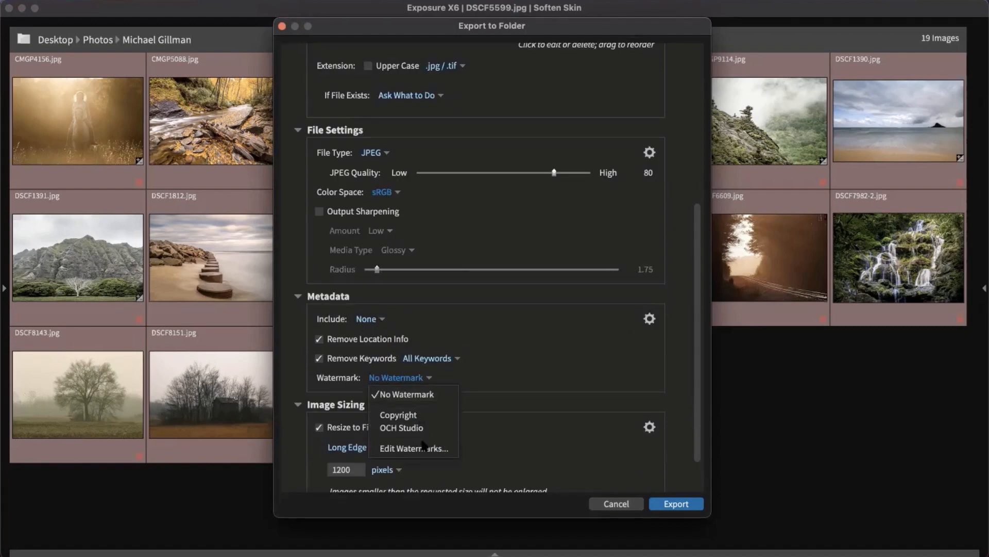
pyautogui.click(525, 355)
pyautogui.scroll(-3, 524, 348)
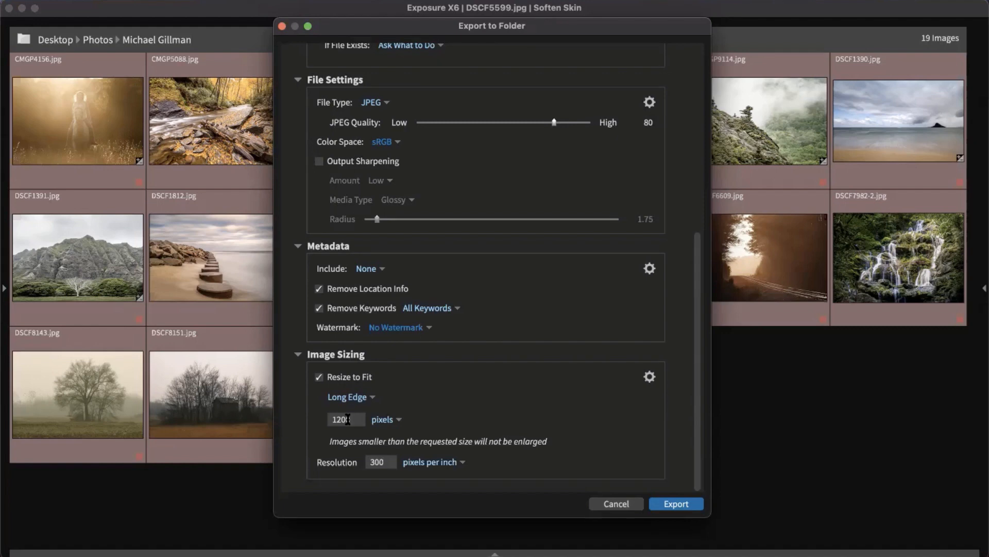
pyautogui.click(618, 504)
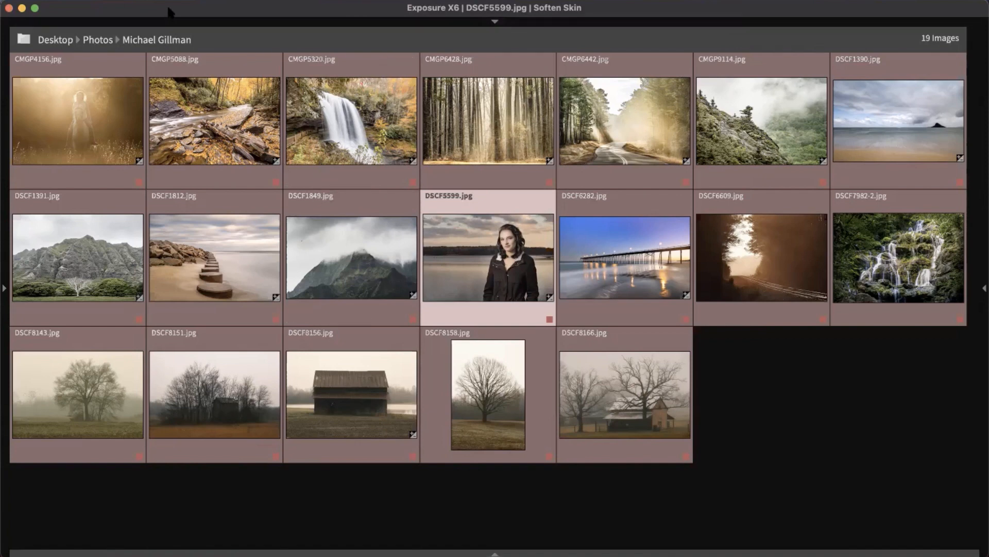
# Step: Review the four Quick Export profiles (76 images), toggling Select Multiple off and on, then cancel
pyautogui.click(118, 1)
pyautogui.moveTo(132, 38)
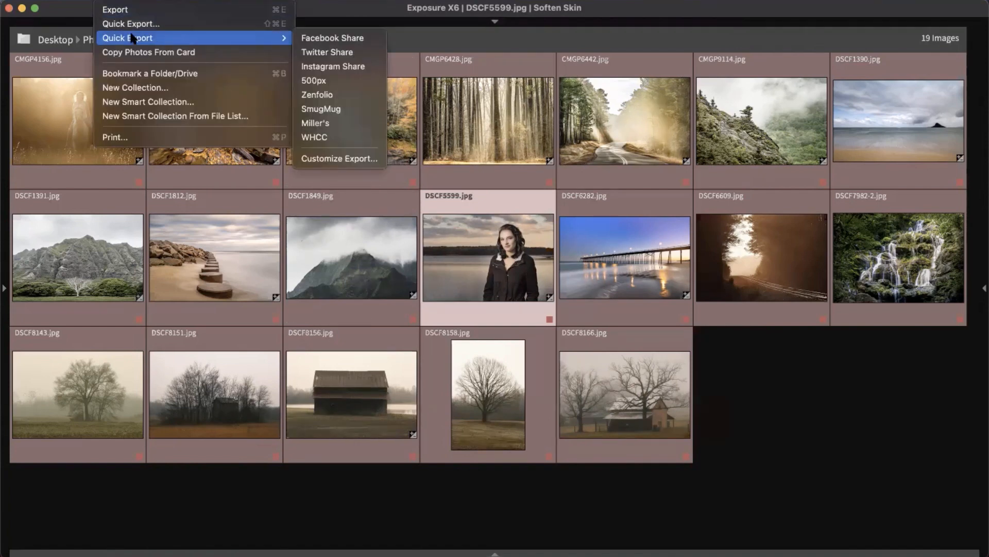
pyautogui.click(135, 24)
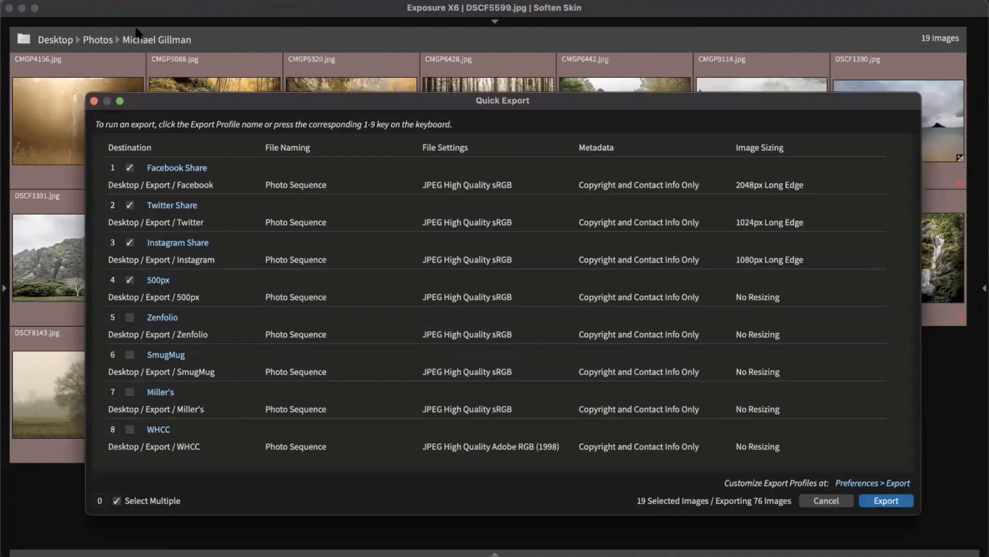
pyautogui.click(118, 501)
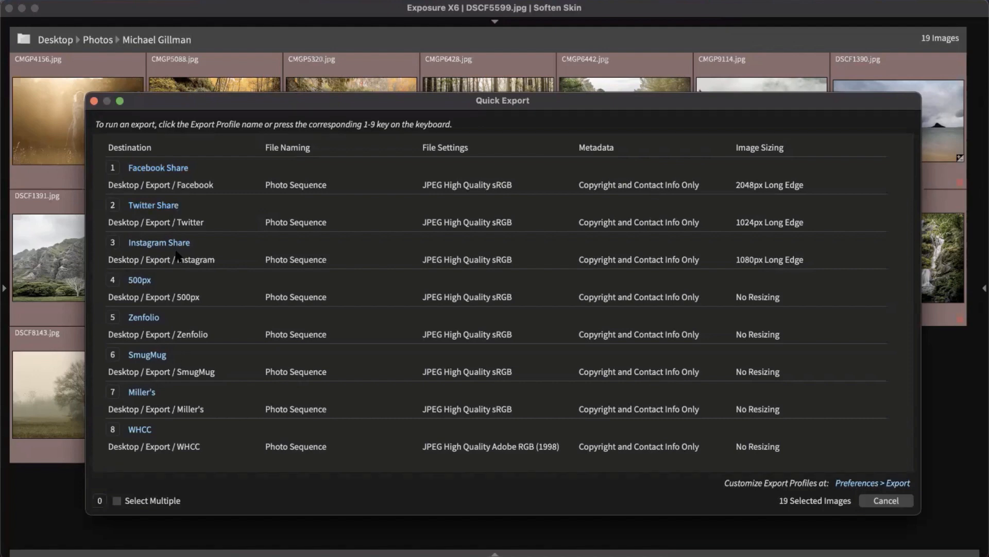
pyautogui.click(116, 500)
pyautogui.press('1')
pyautogui.press('2')
pyautogui.press('3')
pyautogui.press('4')
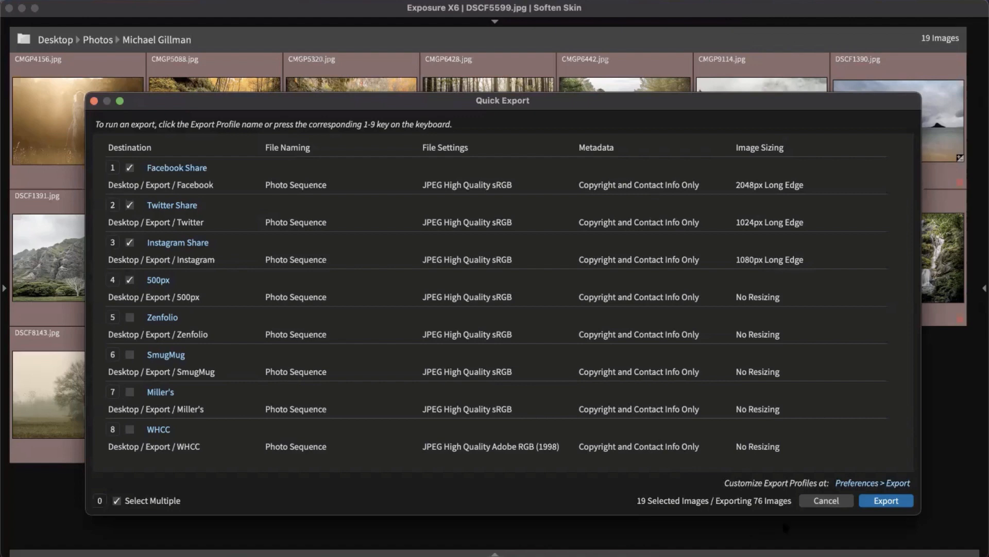
pyautogui.click(824, 499)
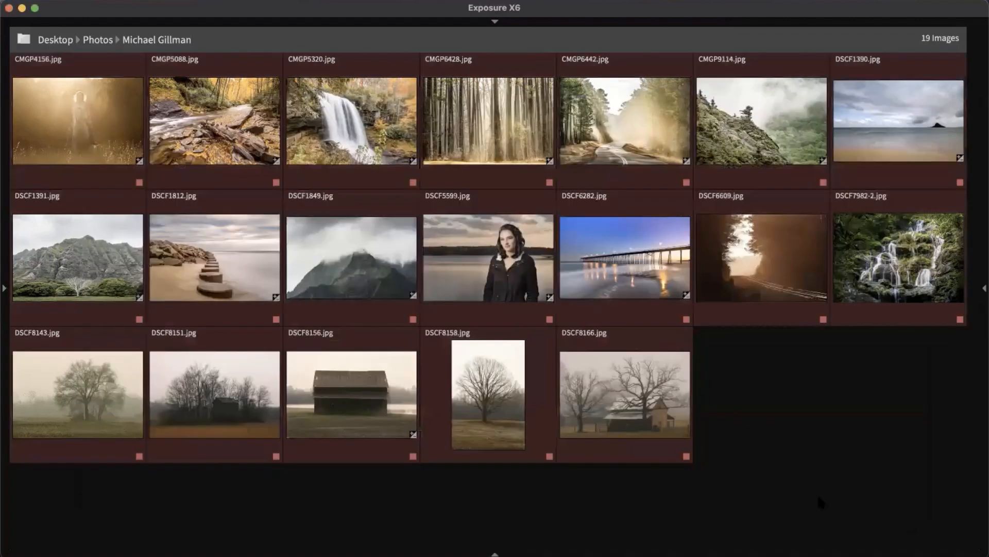